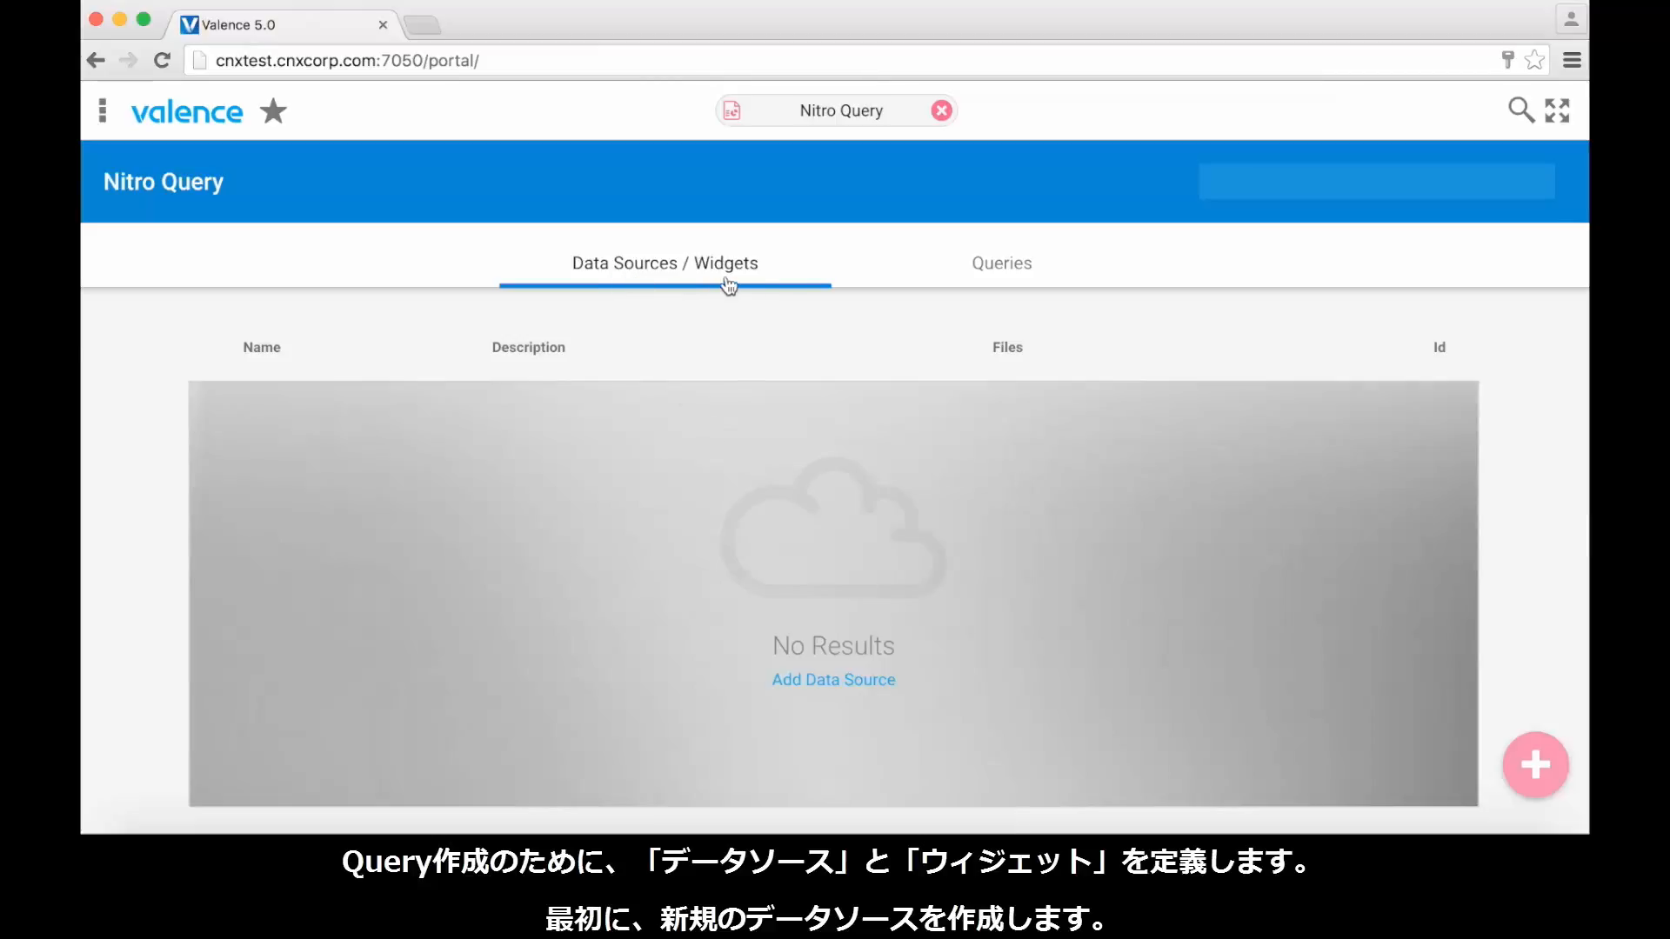
Step: Start a new data source and add the file DEMOCMAST from library *LIBL
left_click(833, 683)
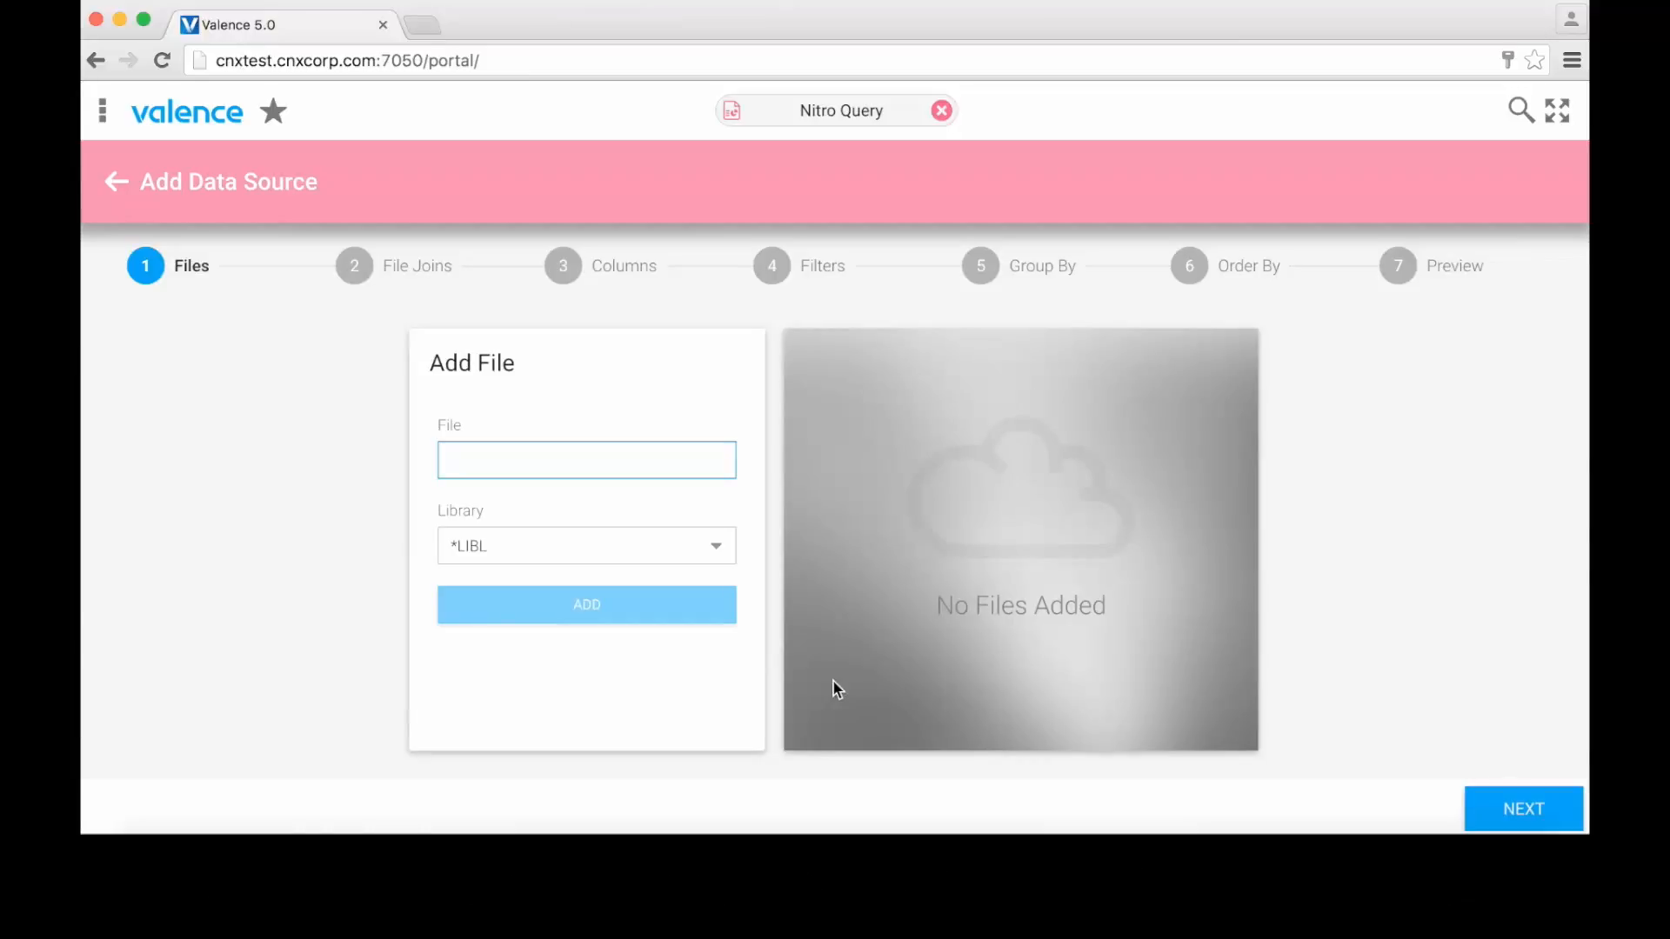
type("DEMOCMAST")
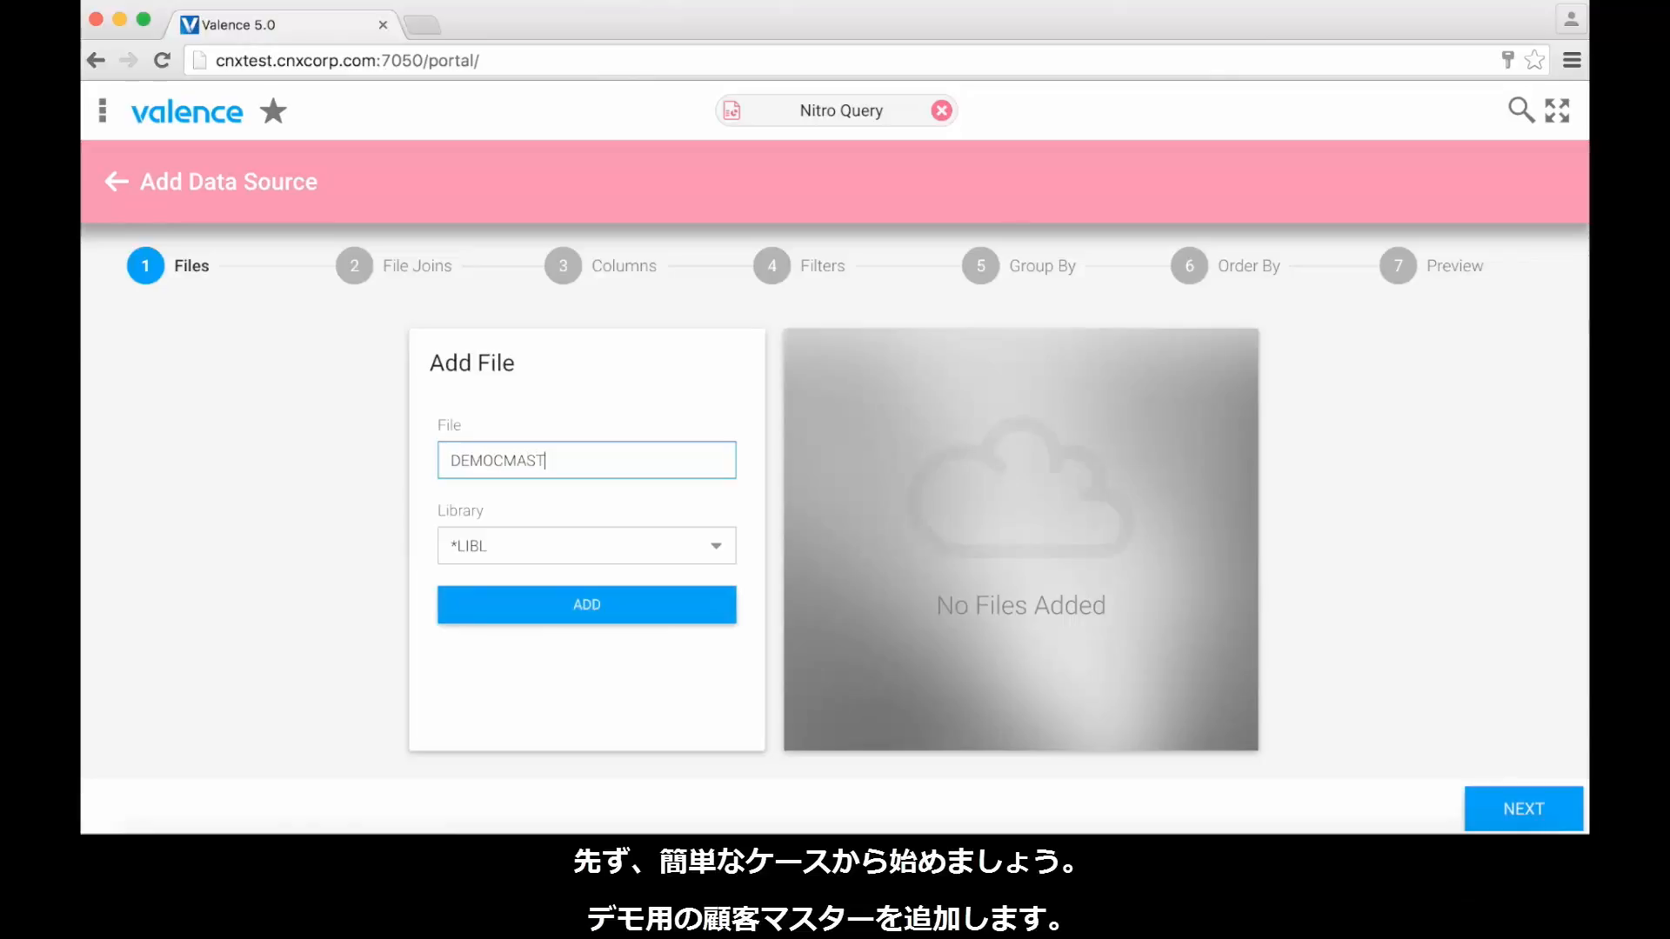
key("Return")
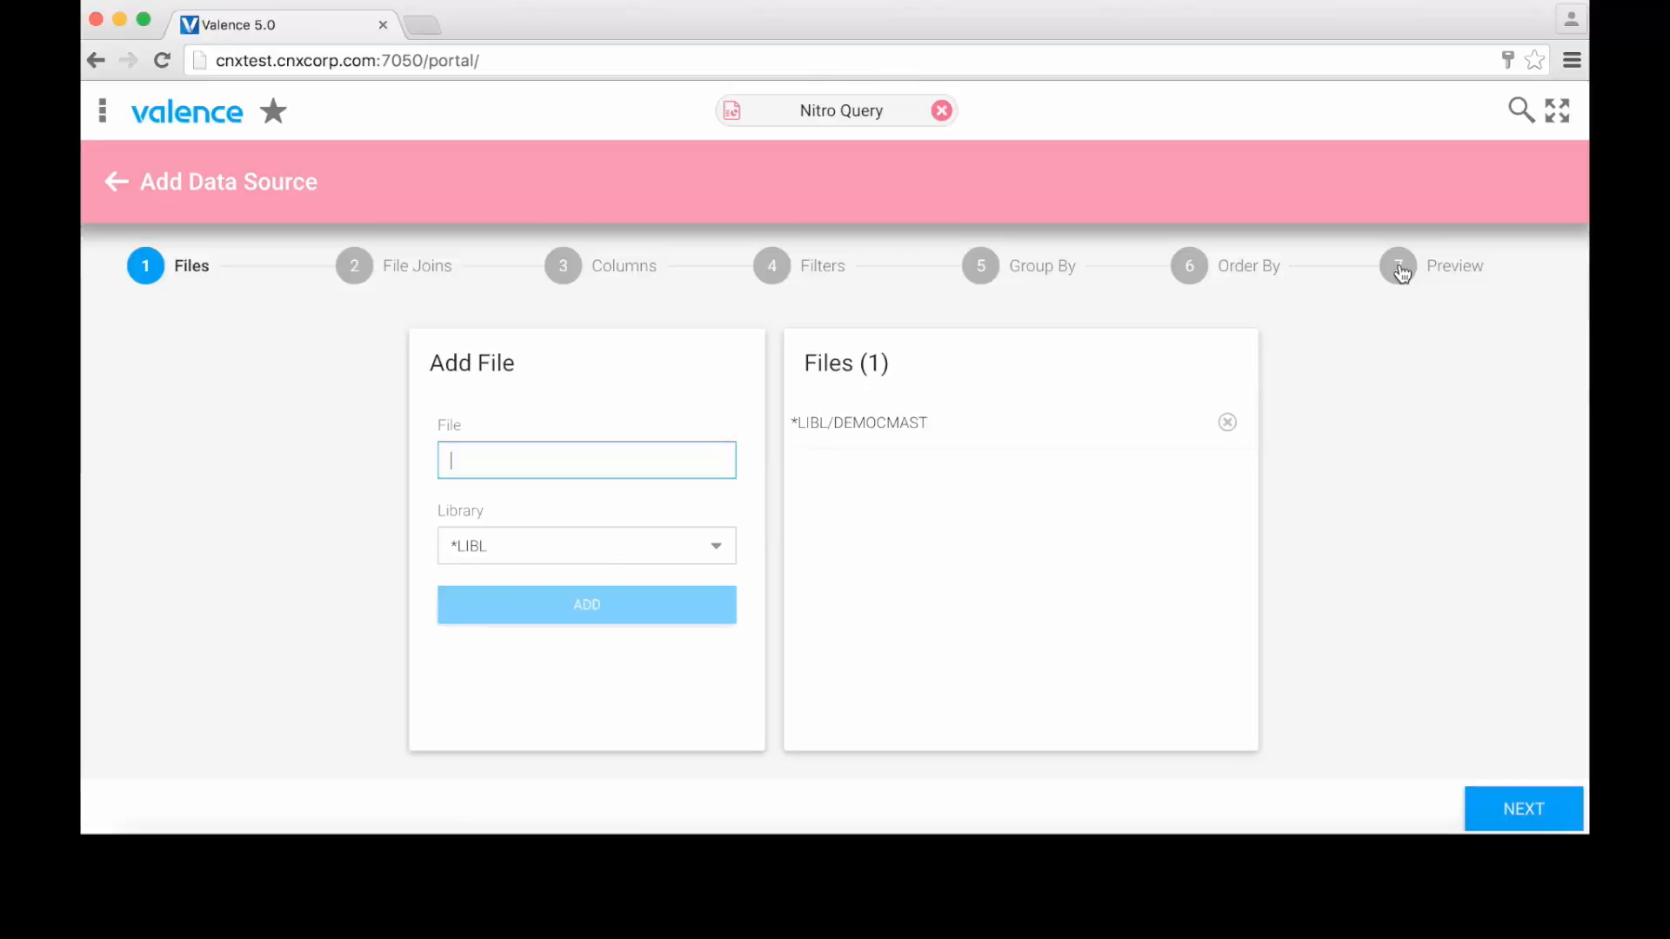
Step: Select the columns CUSNO, CNAME, CADDR1, CADDR2, CCITY, CSTATE and CZIP from DEMOCMAST for the data source
left_click(1518, 809)
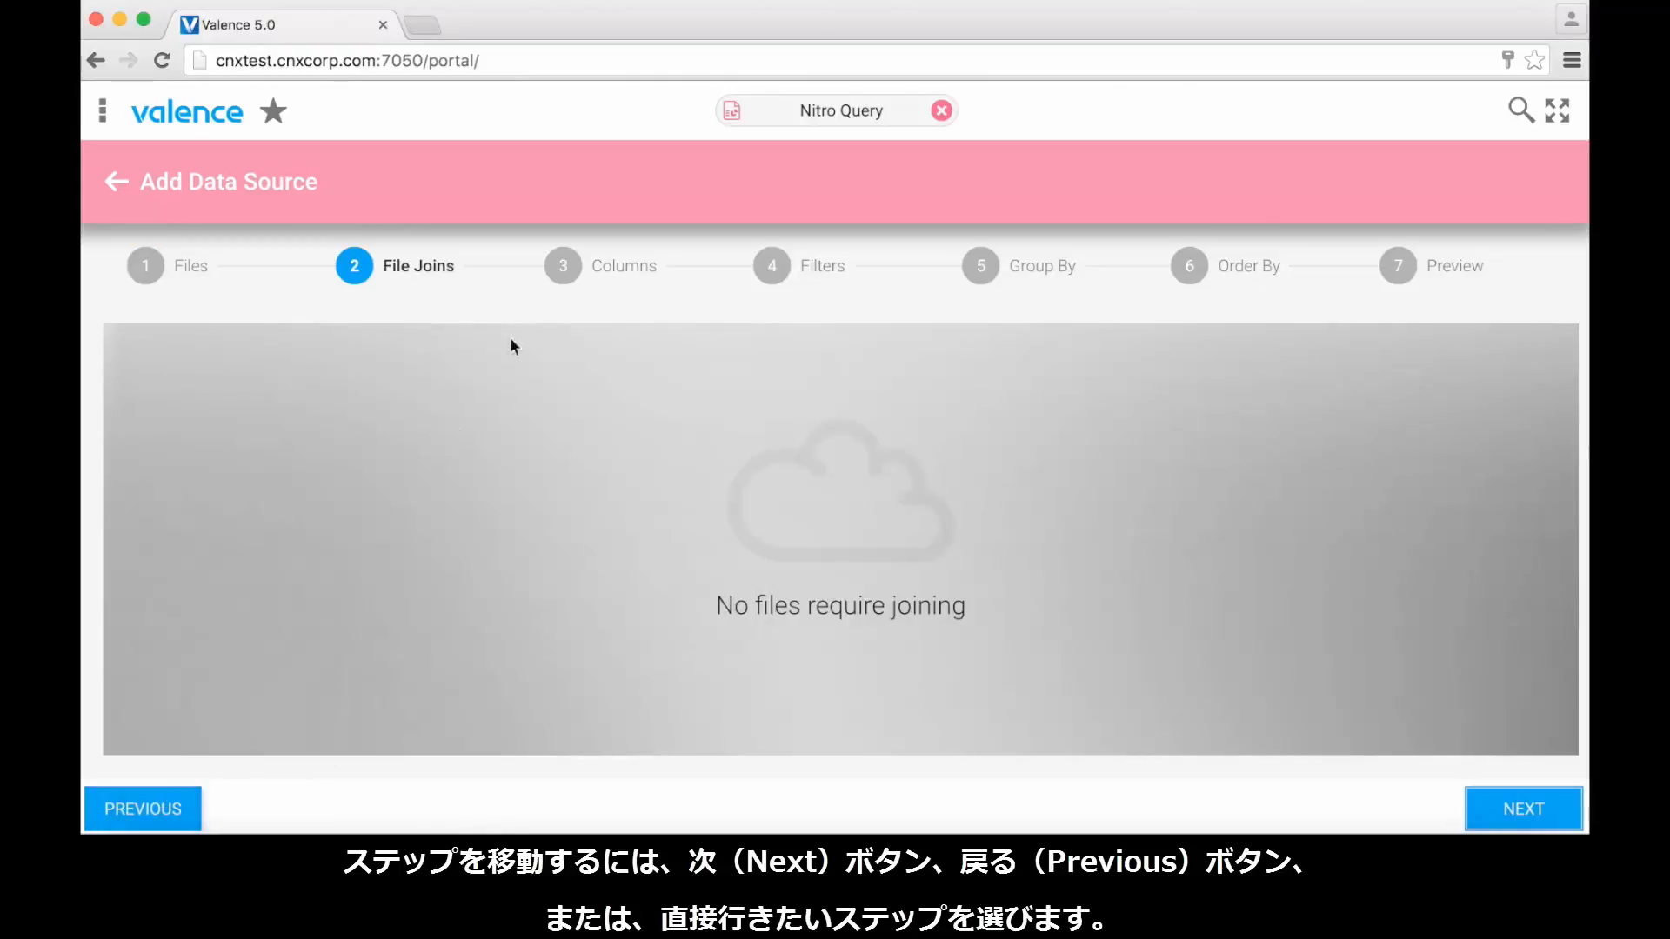
left_click(563, 266)
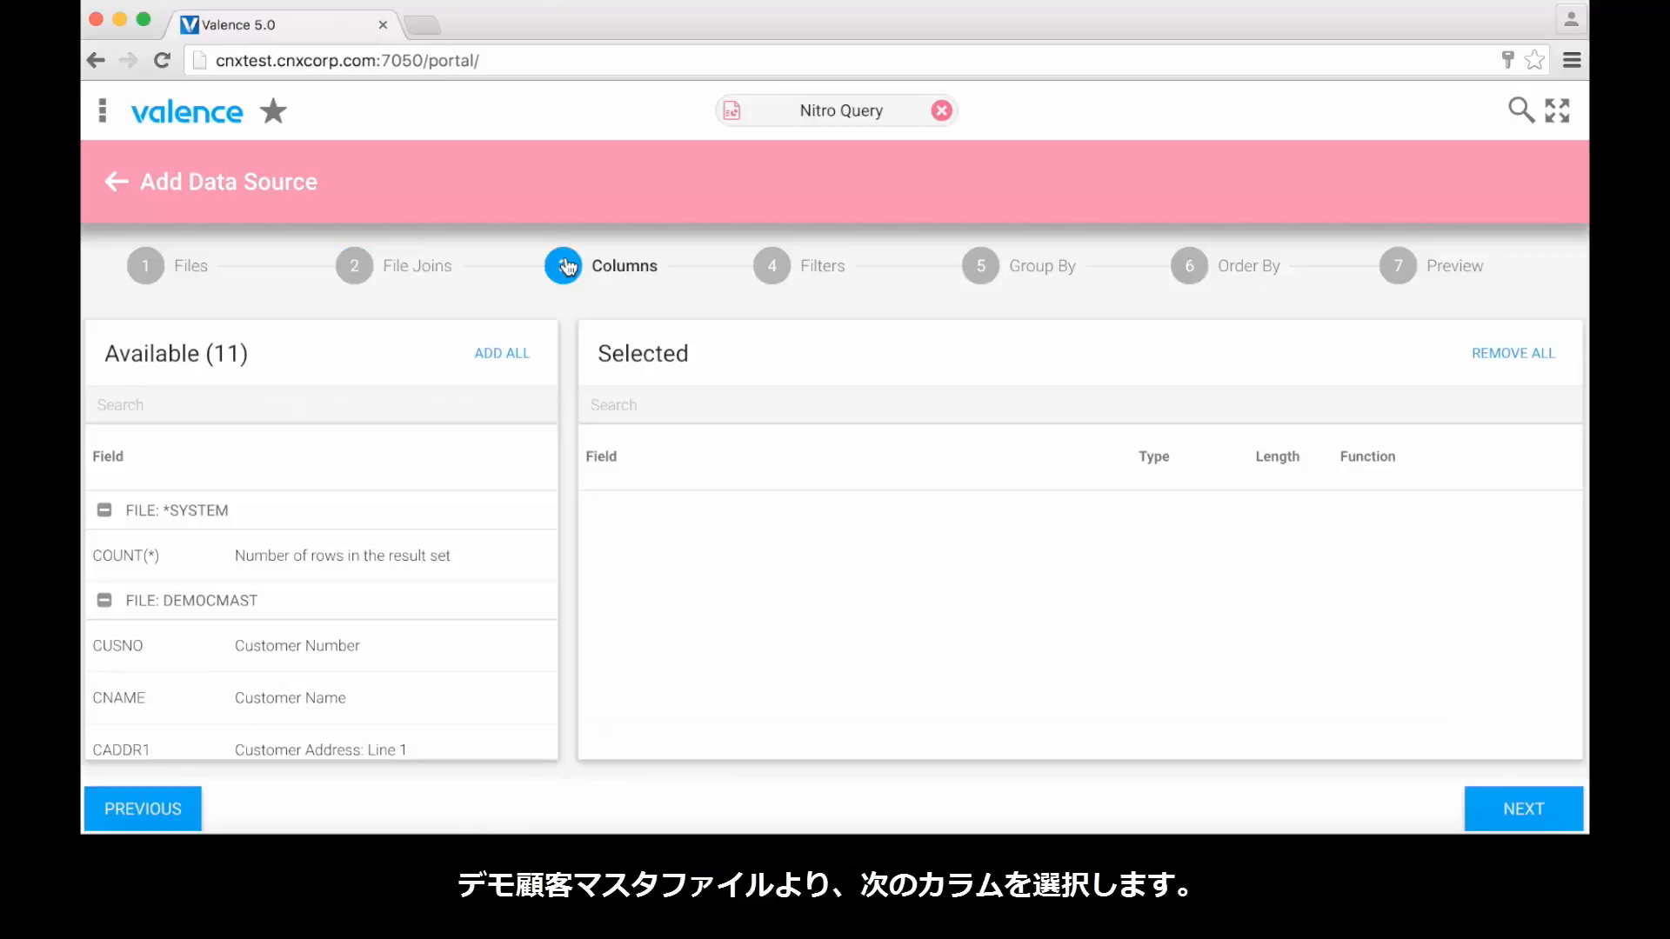
left_click(317, 646)
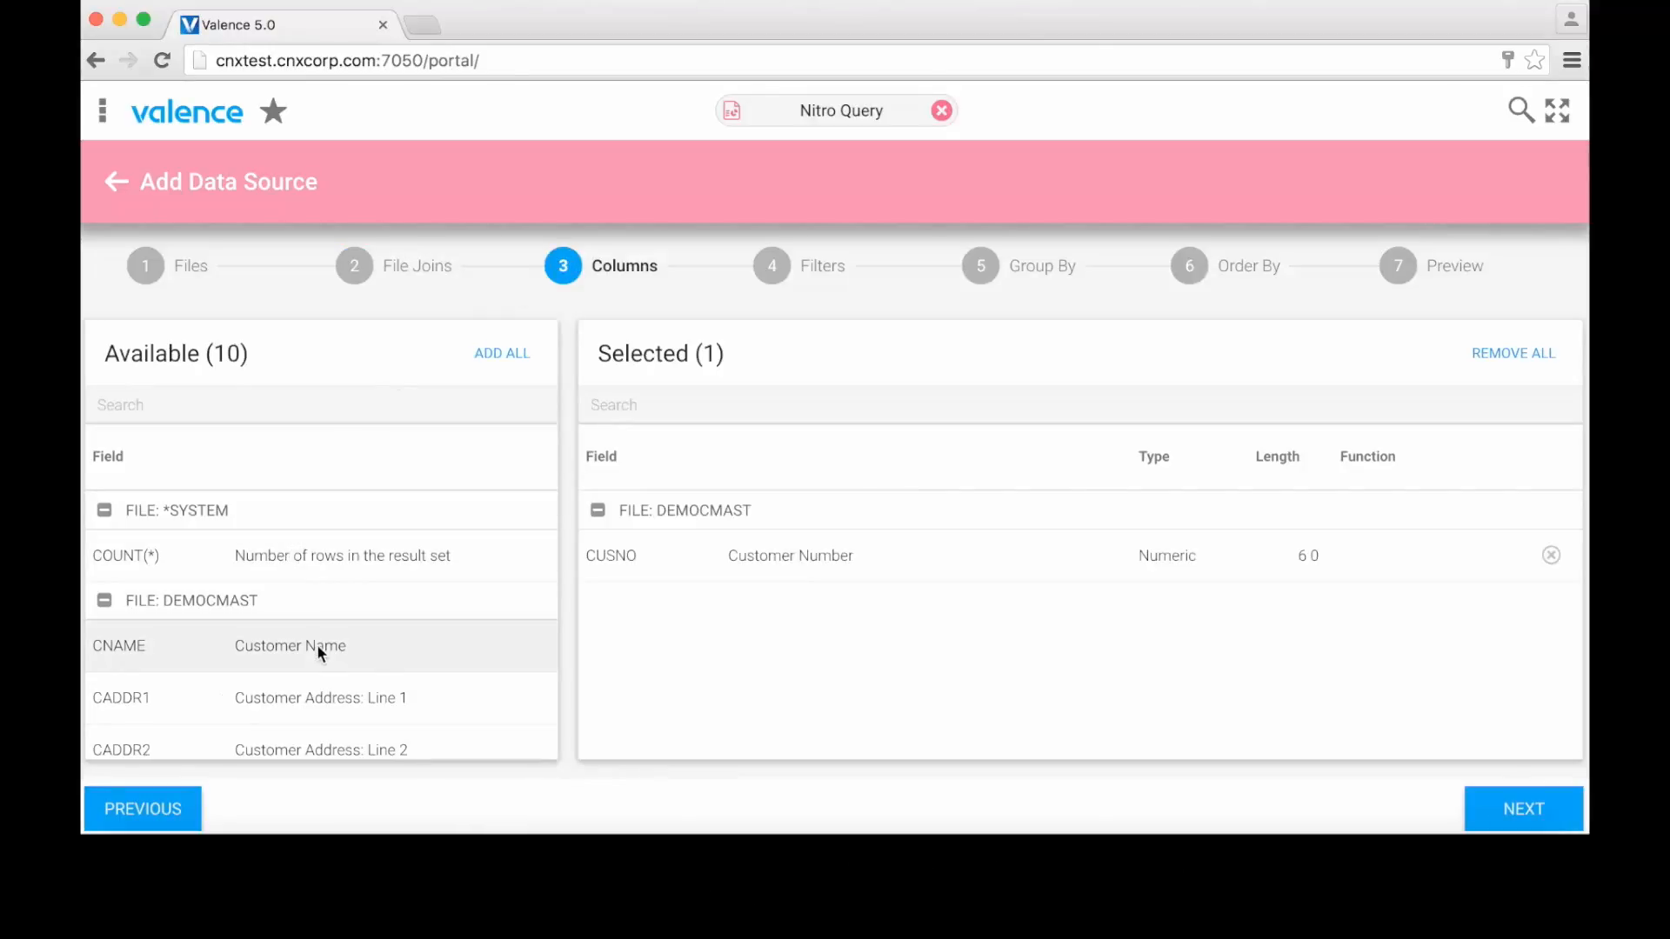
left_click(318, 646)
left_click(317, 647)
left_click(318, 647)
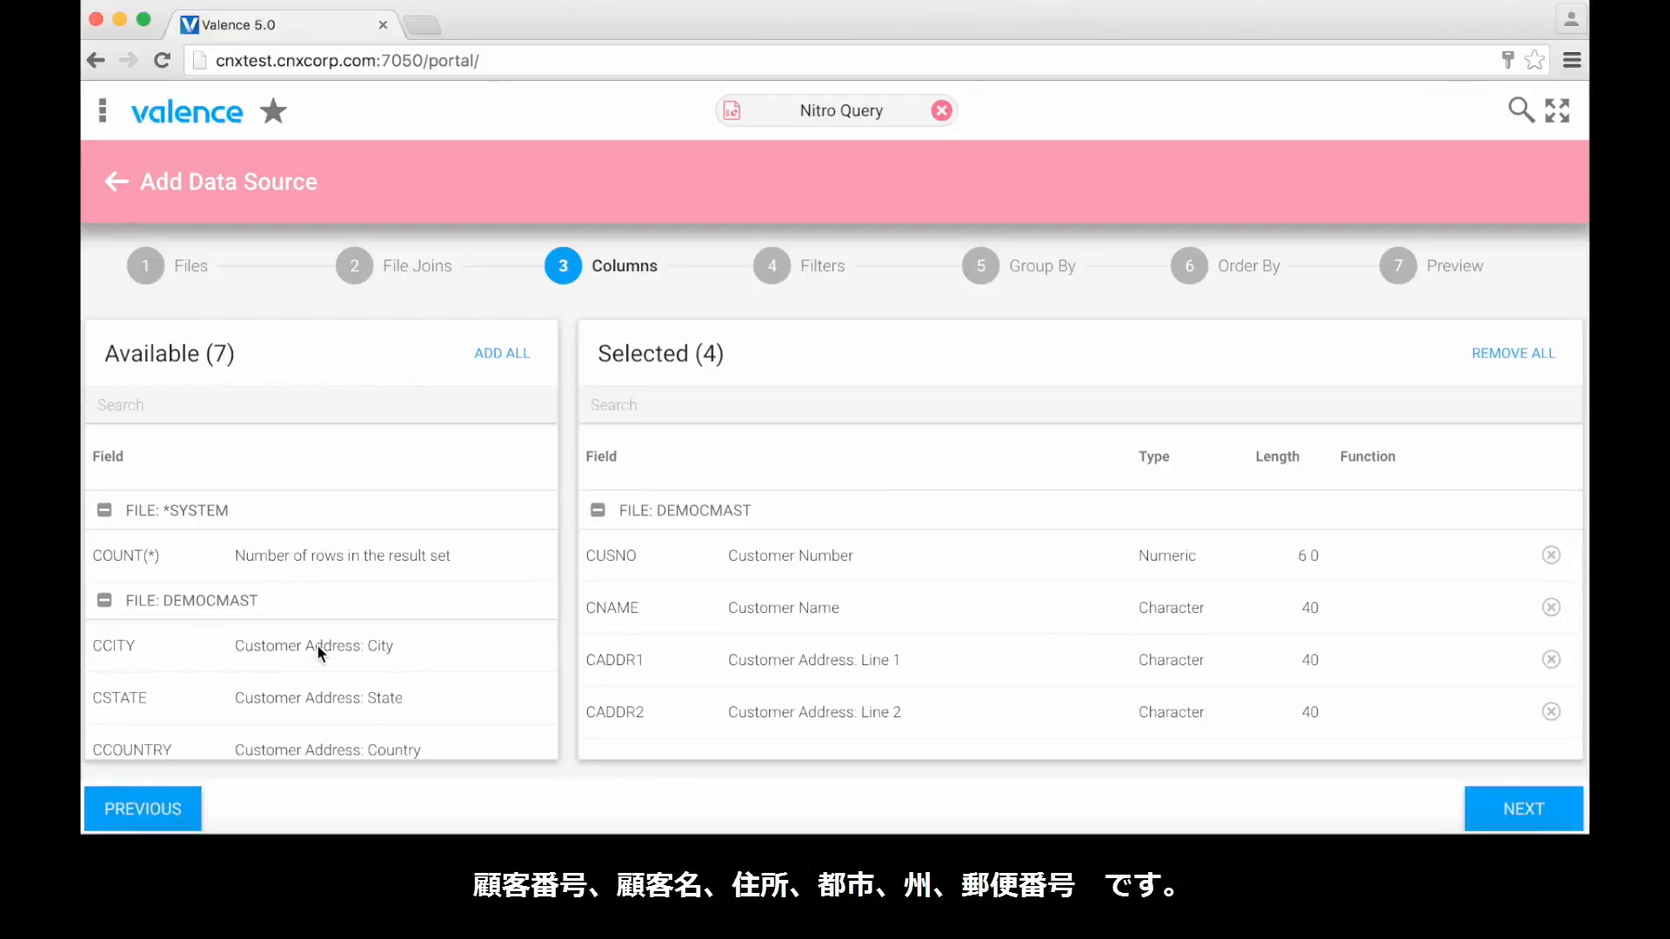
left_click(317, 645)
left_click(317, 645)
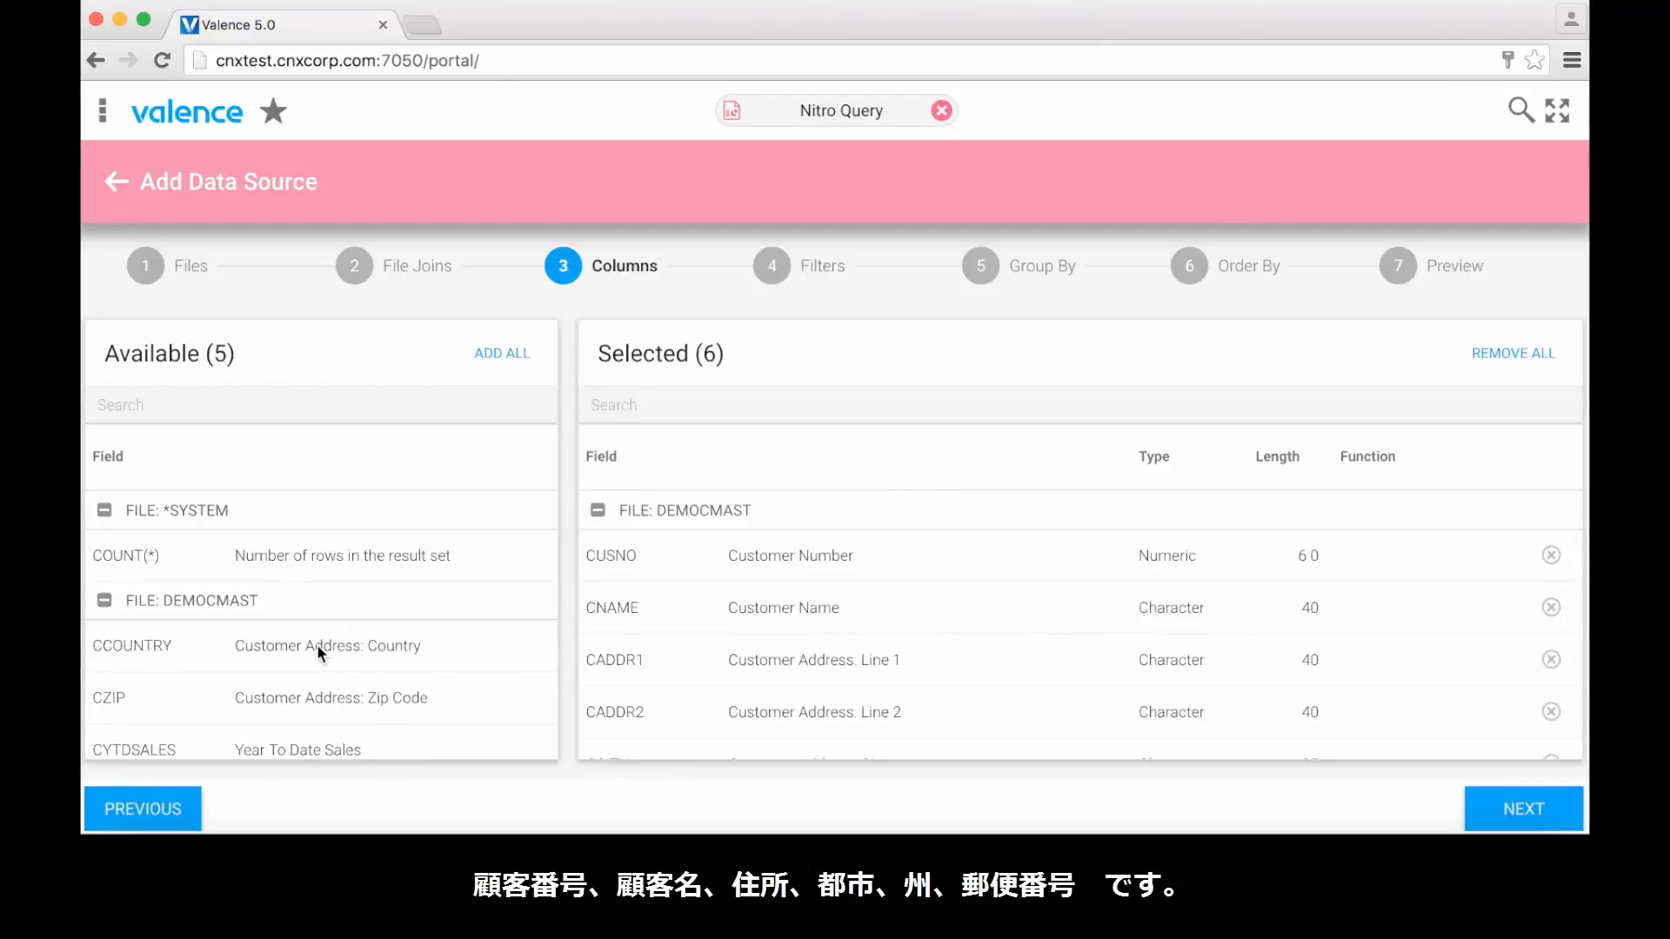
left_click(353, 692)
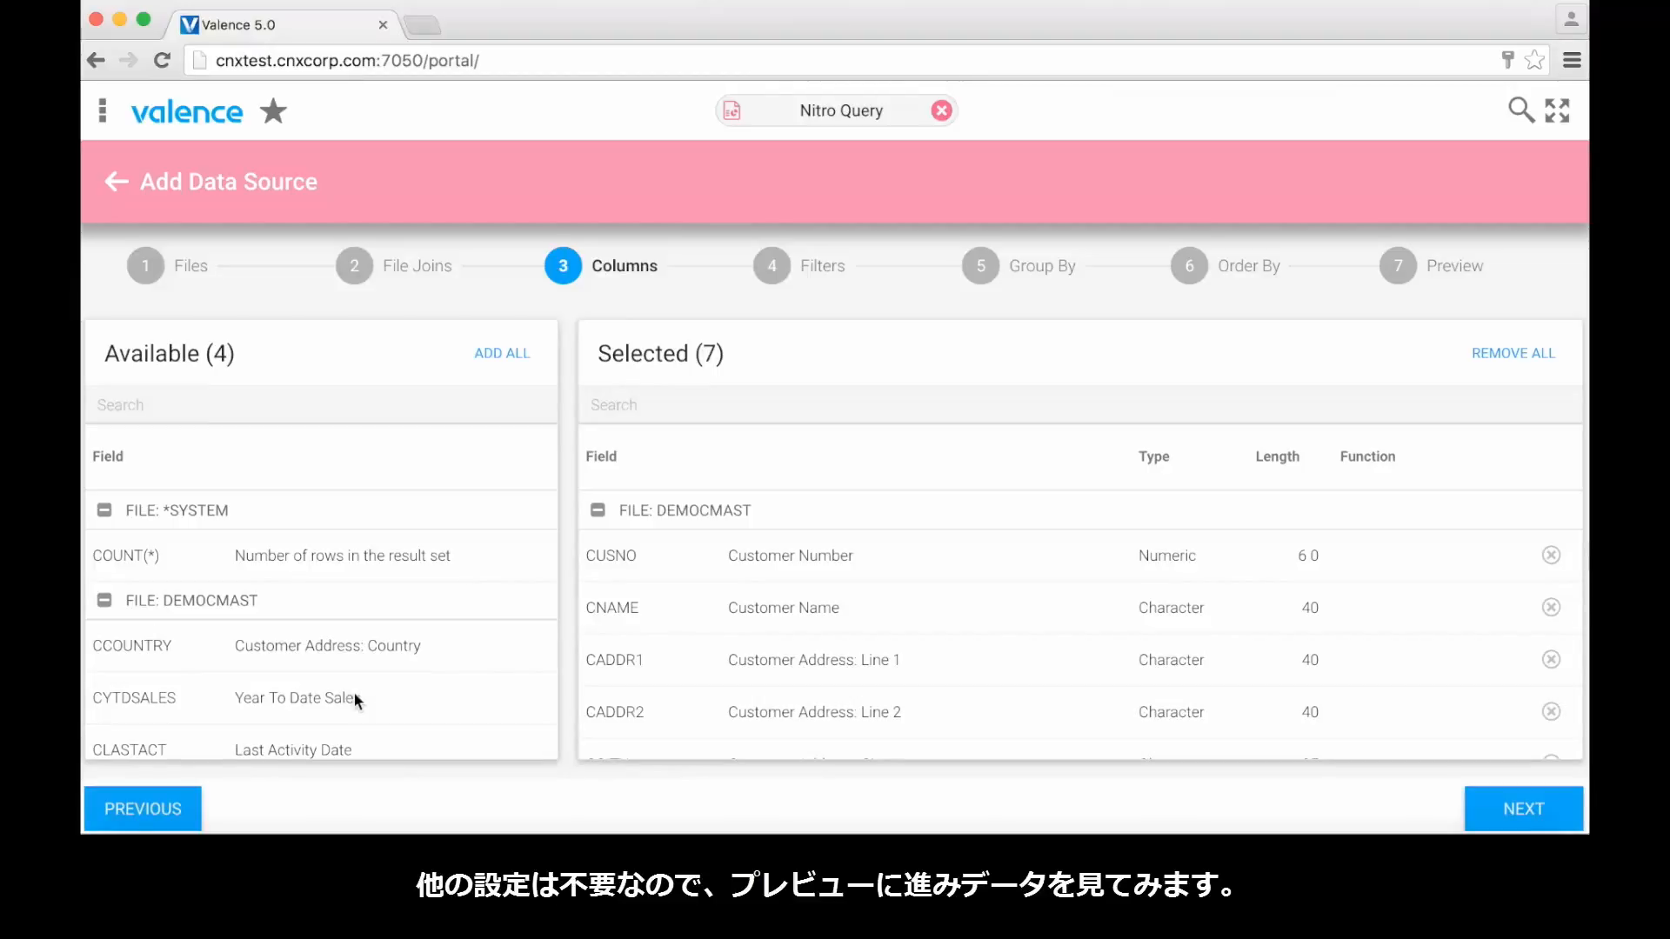
Step: Preview the data source and save it as "Customers" with the description "Valence 5.0 Demo"
left_click(1399, 267)
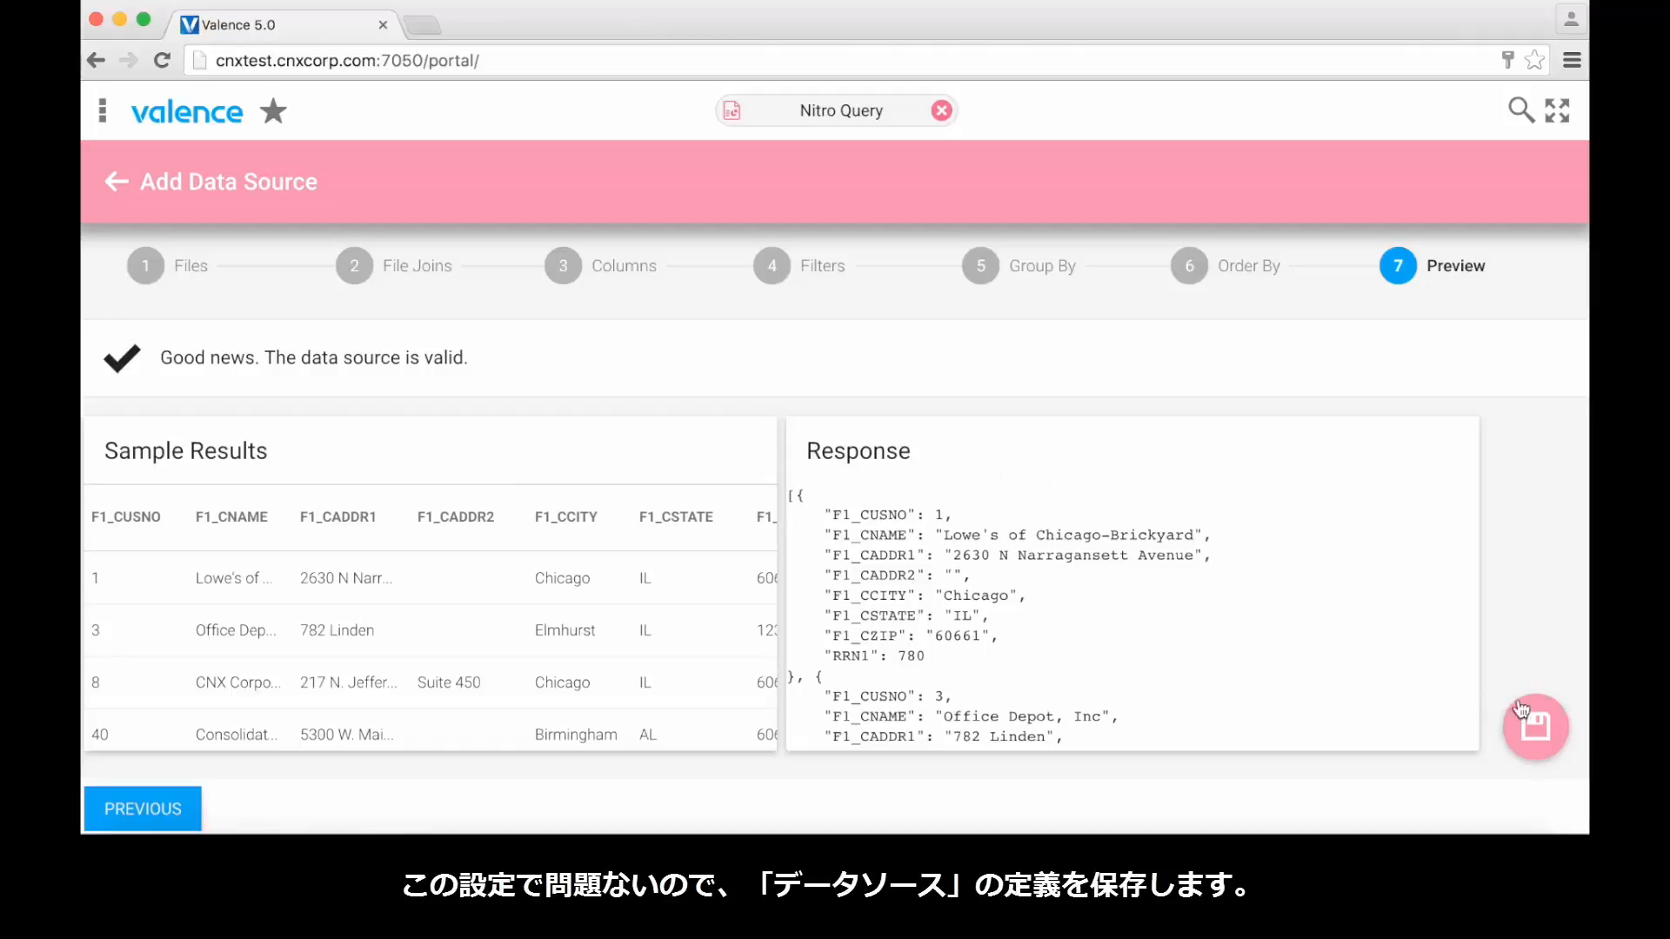
left_click(1551, 744)
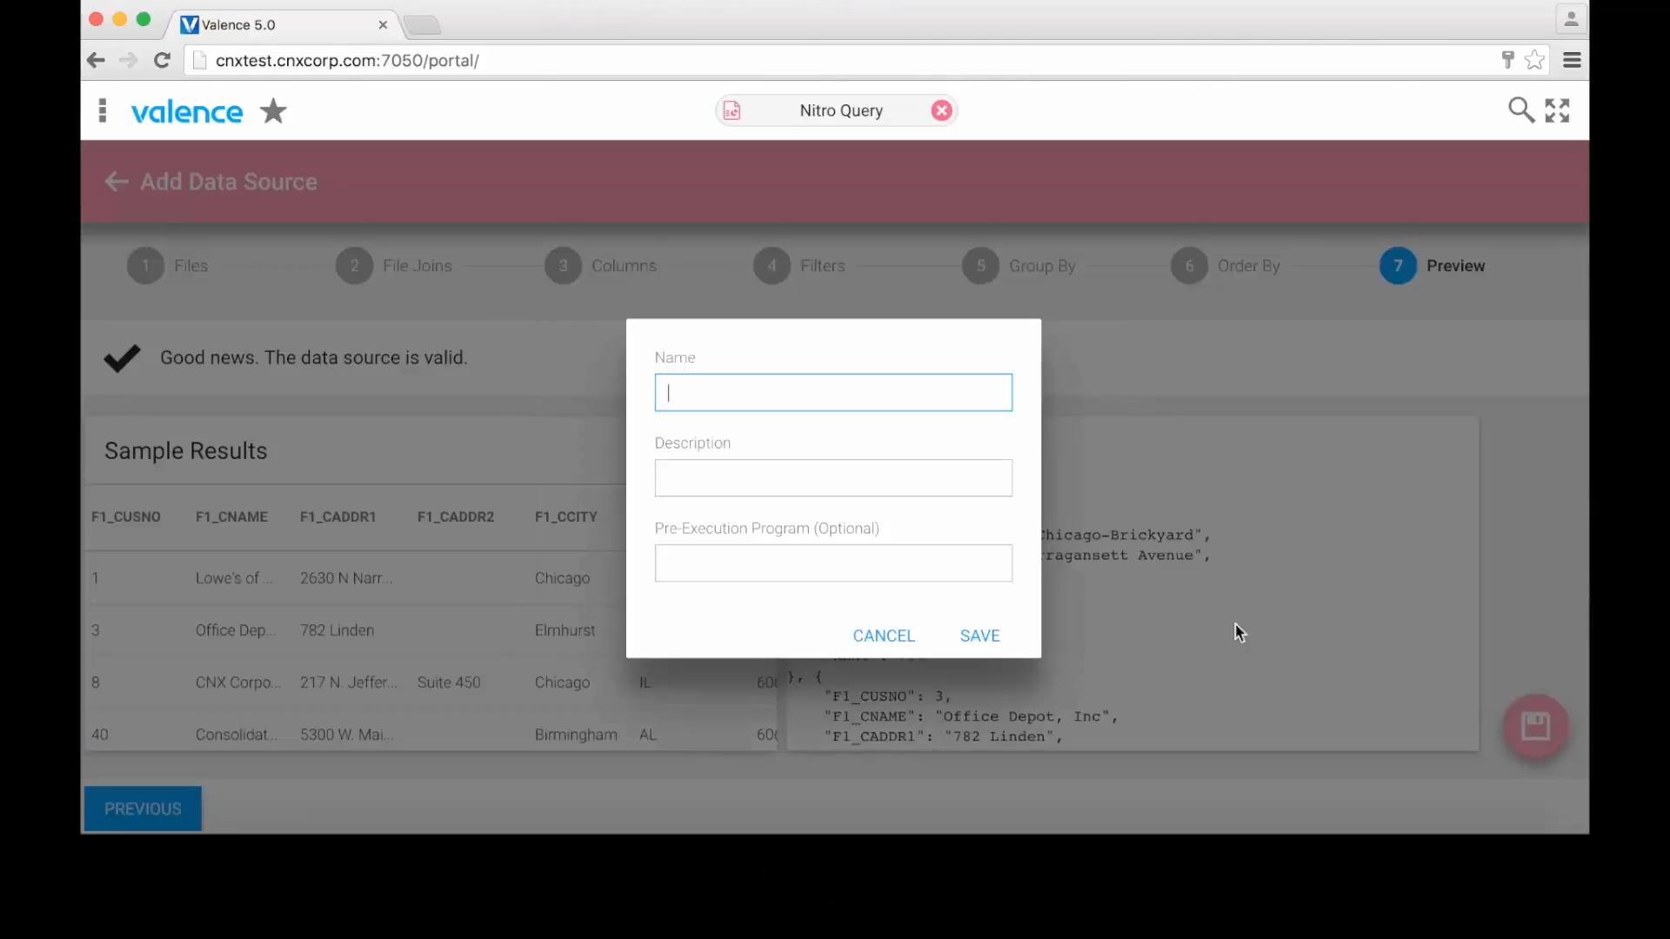
type("Customers")
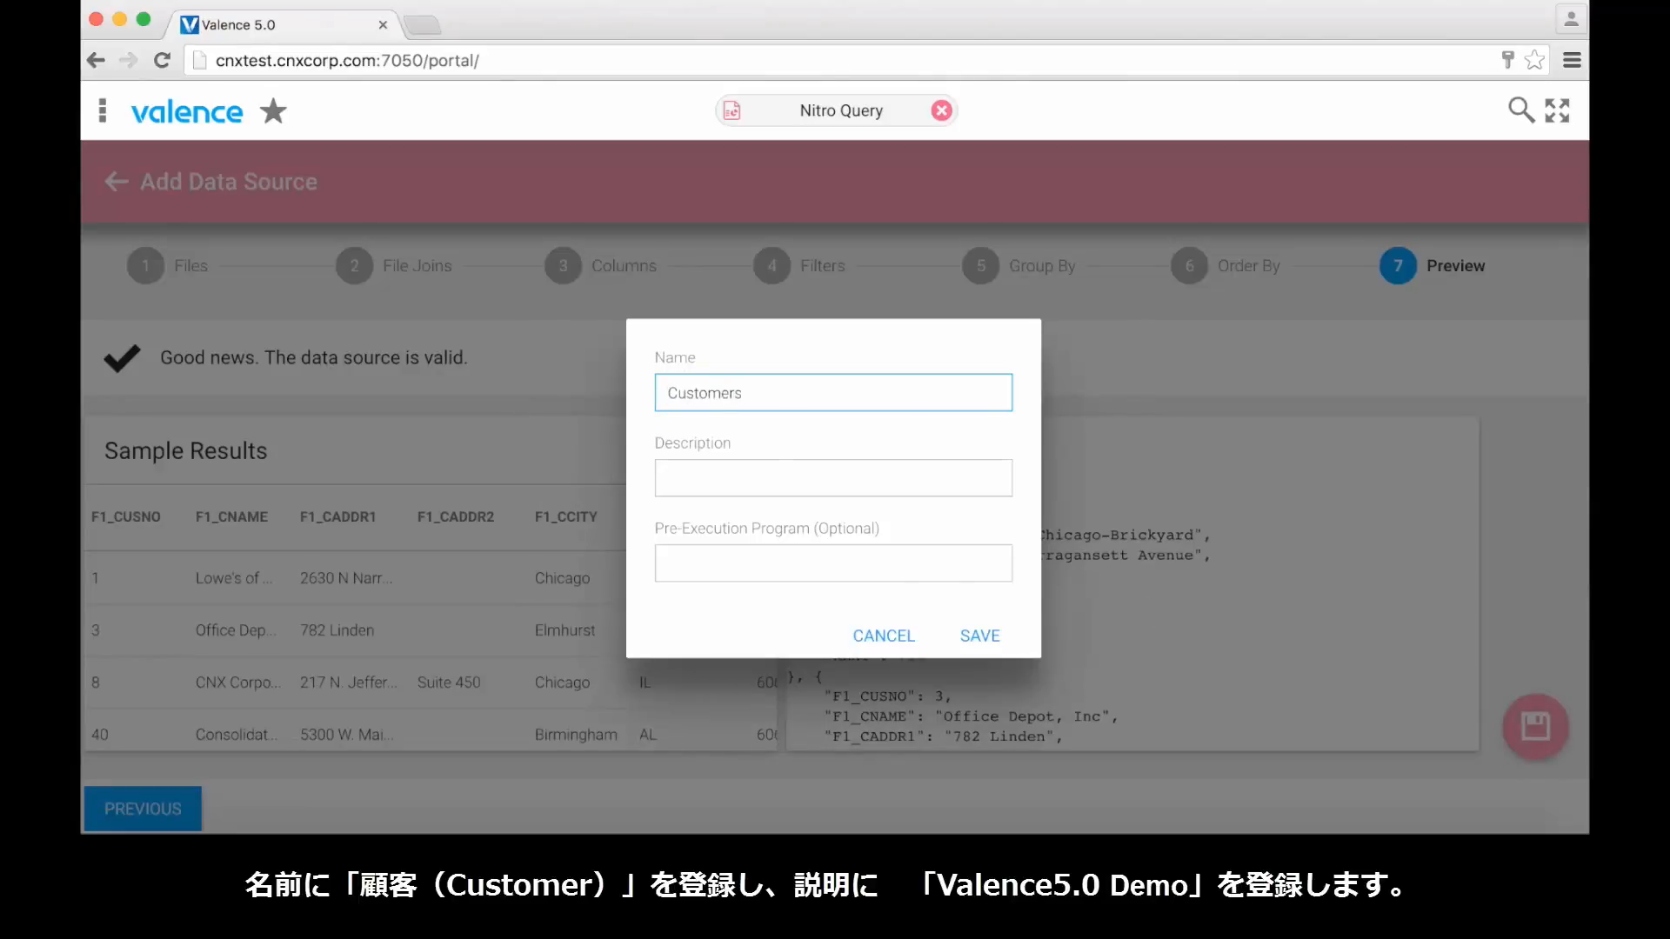
key("Tab")
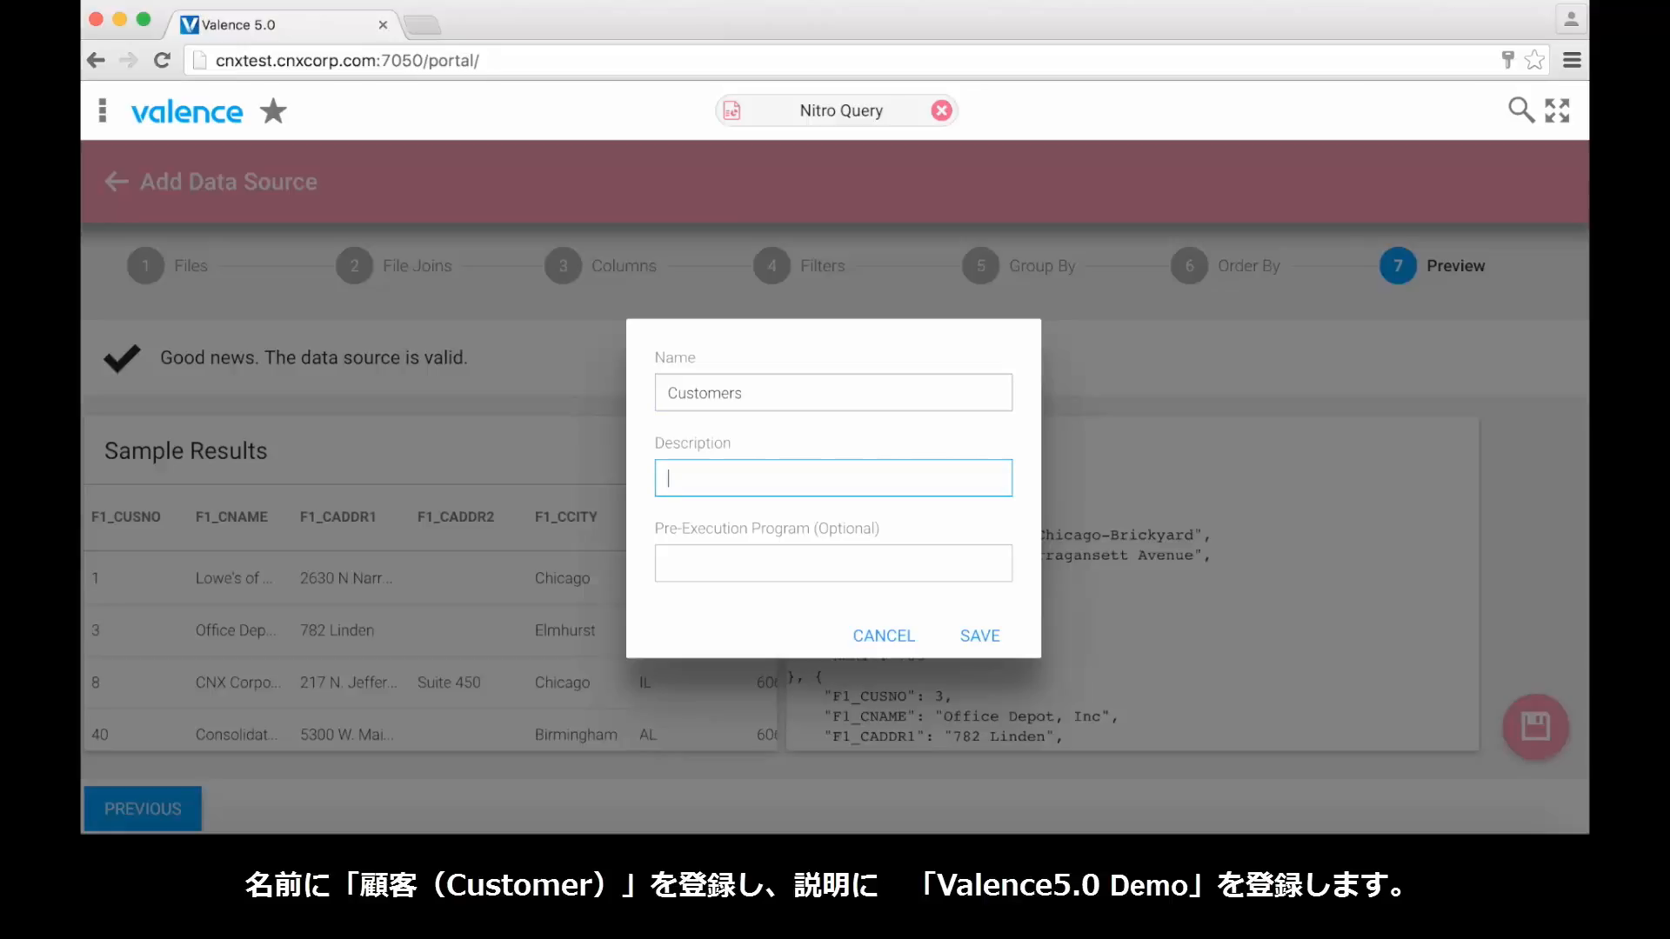
type("Valence 5.0 Demo")
left_click(979, 648)
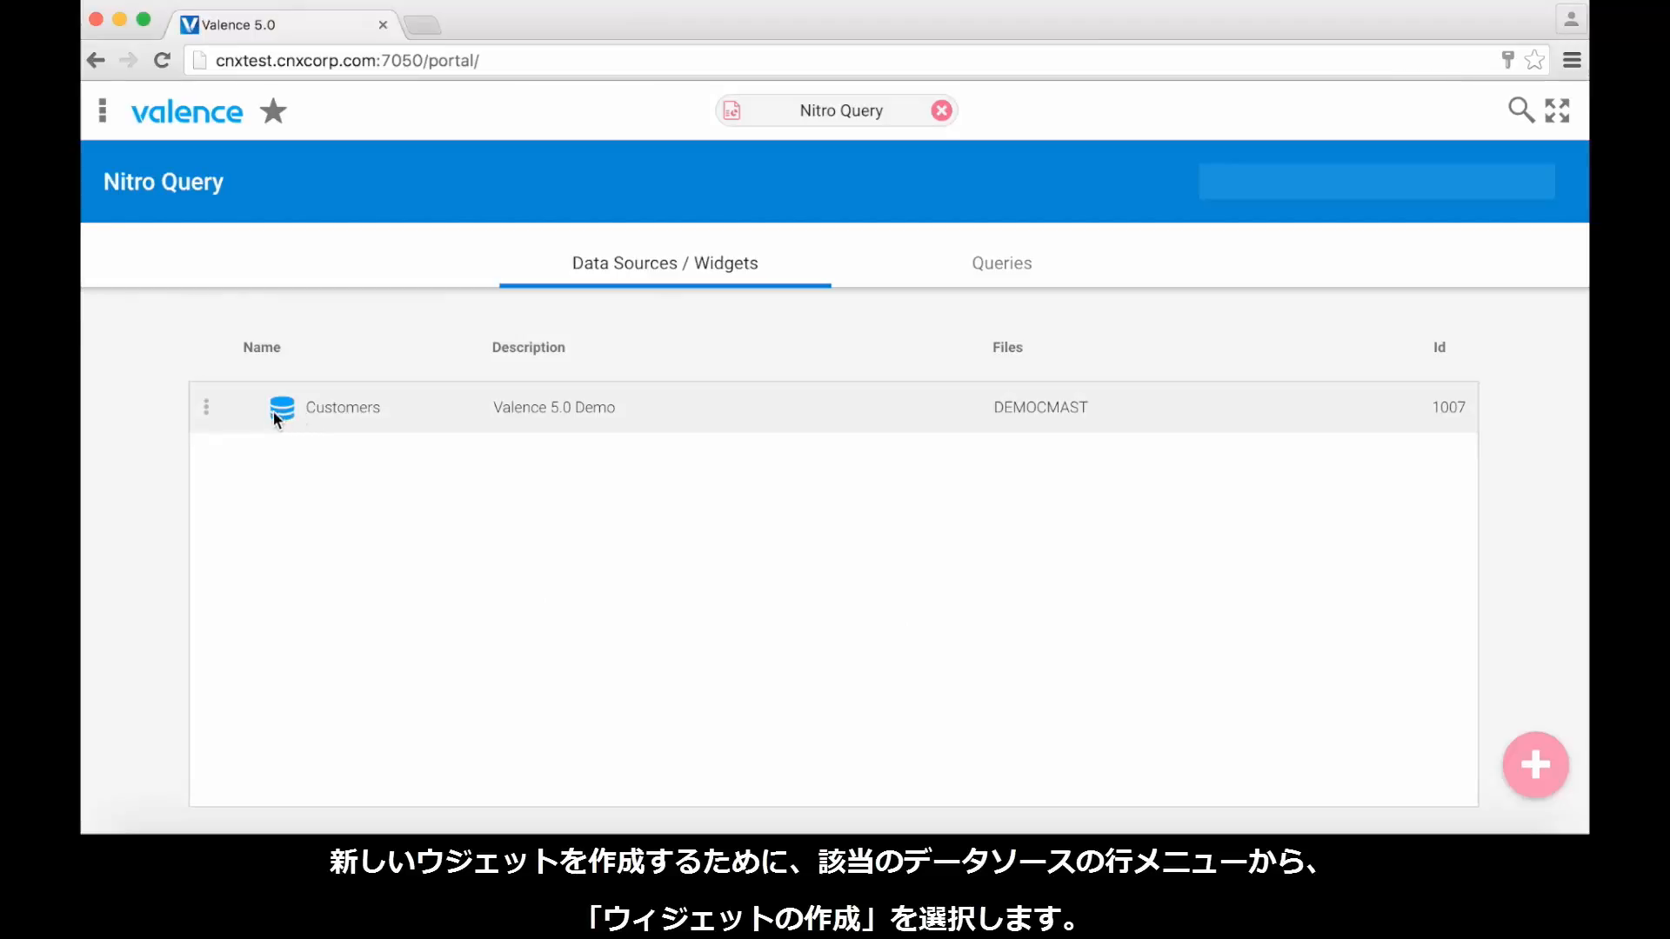
Step: Create a widget of type Valence View Grid from the Customers data source
left_click(207, 409)
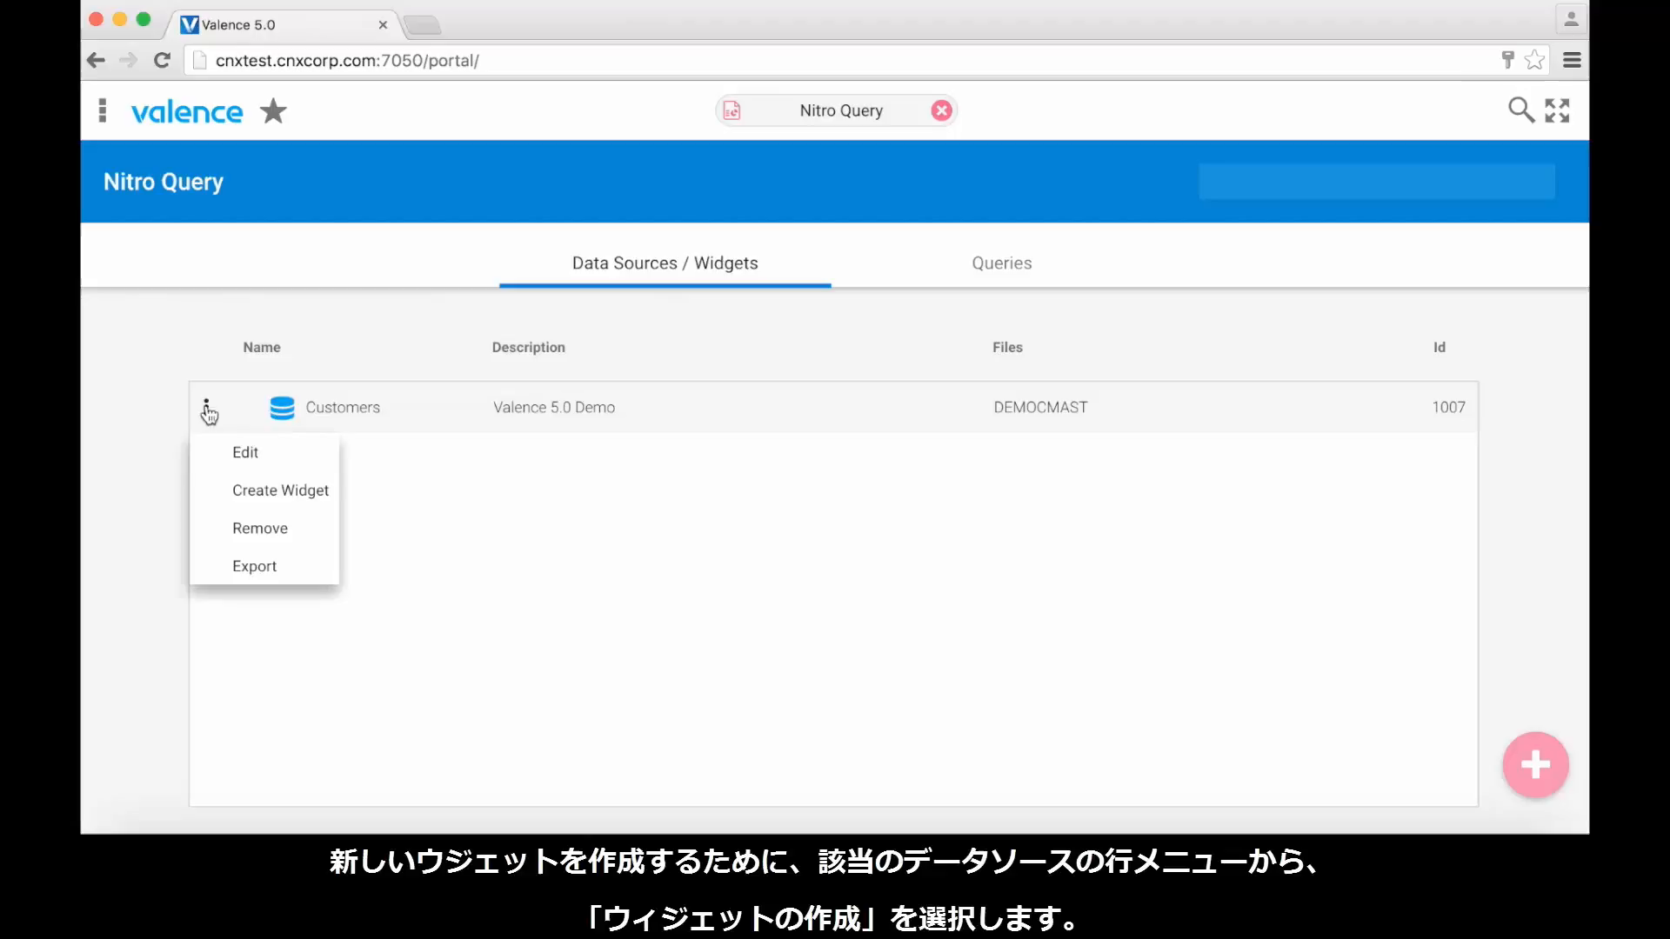
left_click(281, 490)
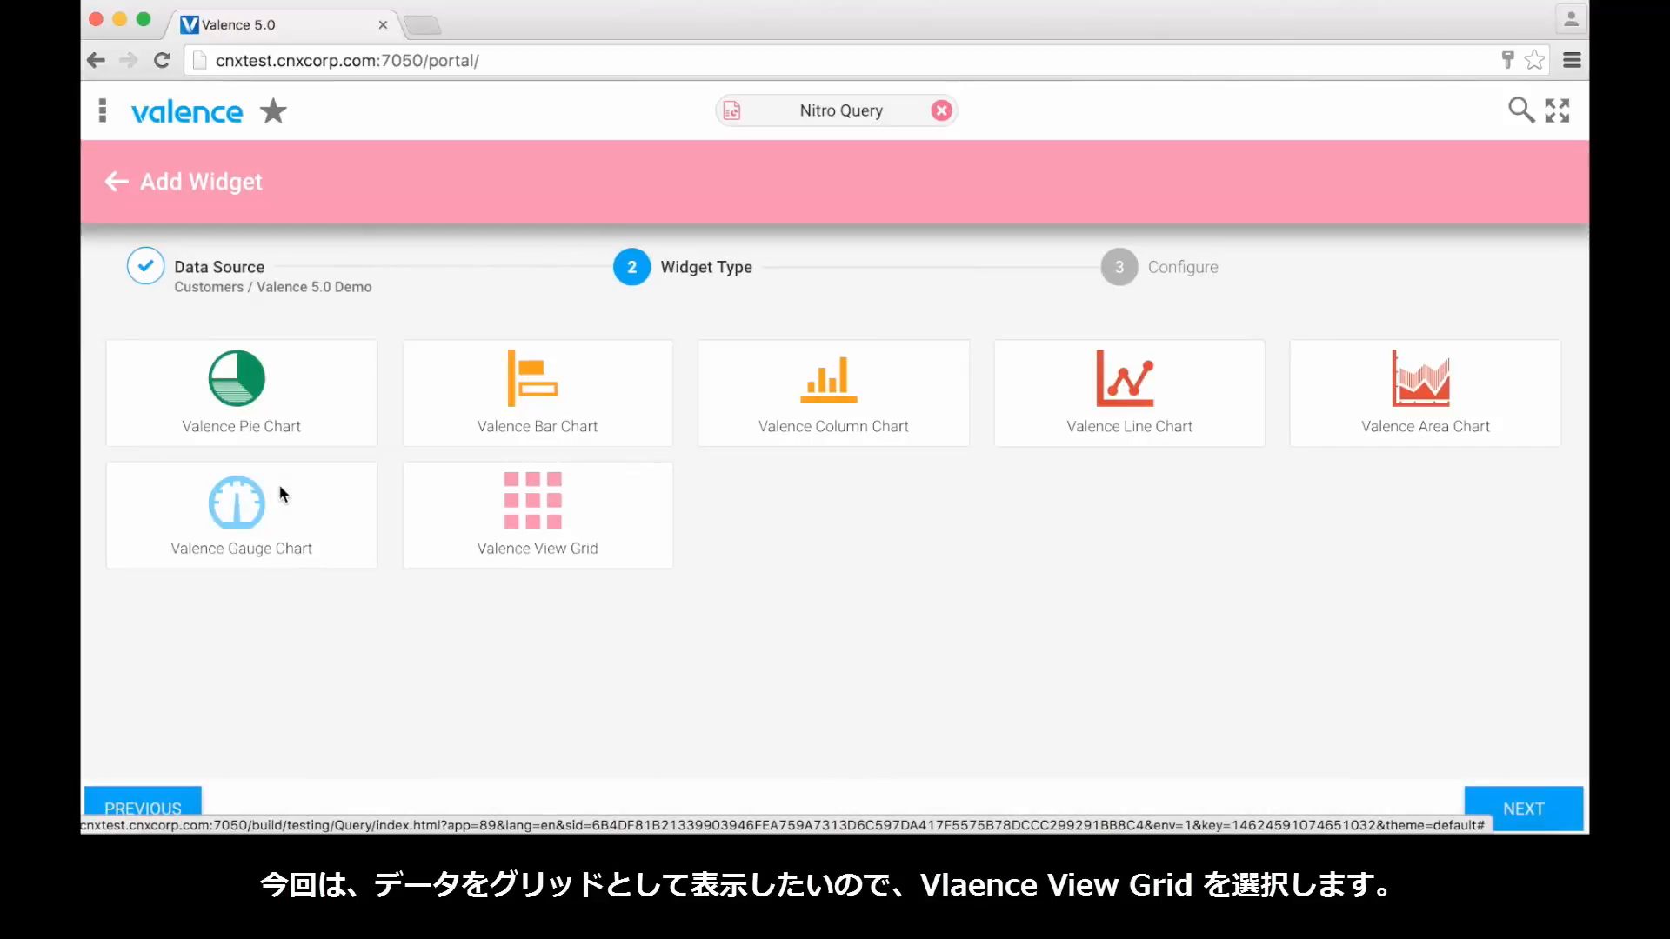
left_click(512, 504)
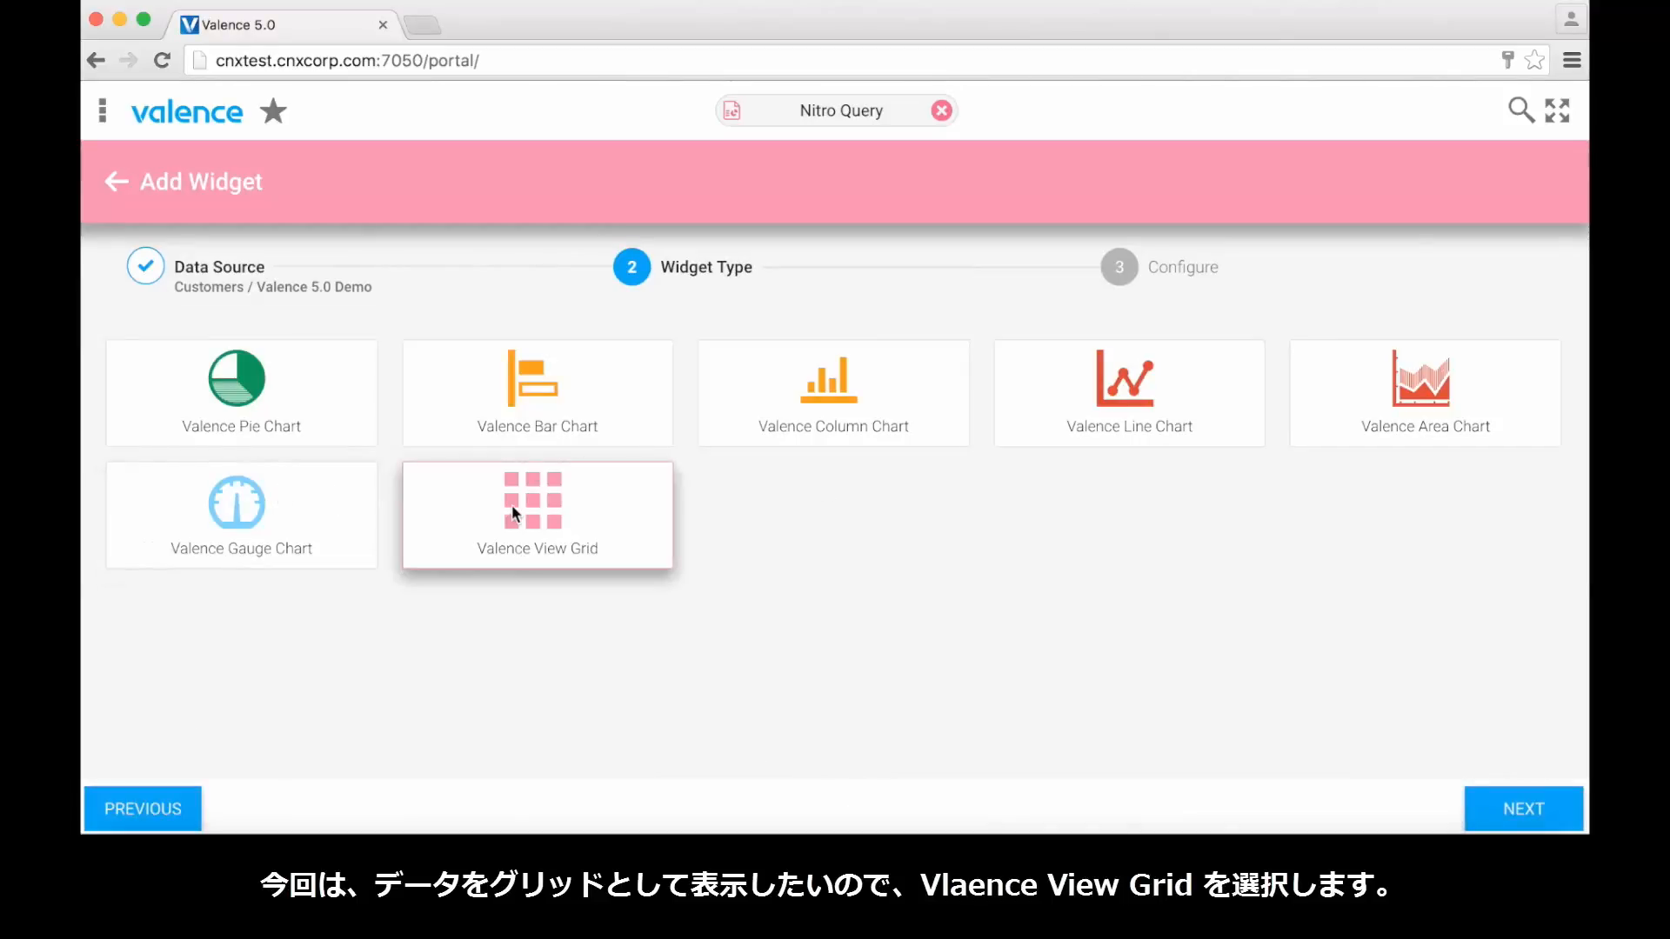
left_click(511, 505)
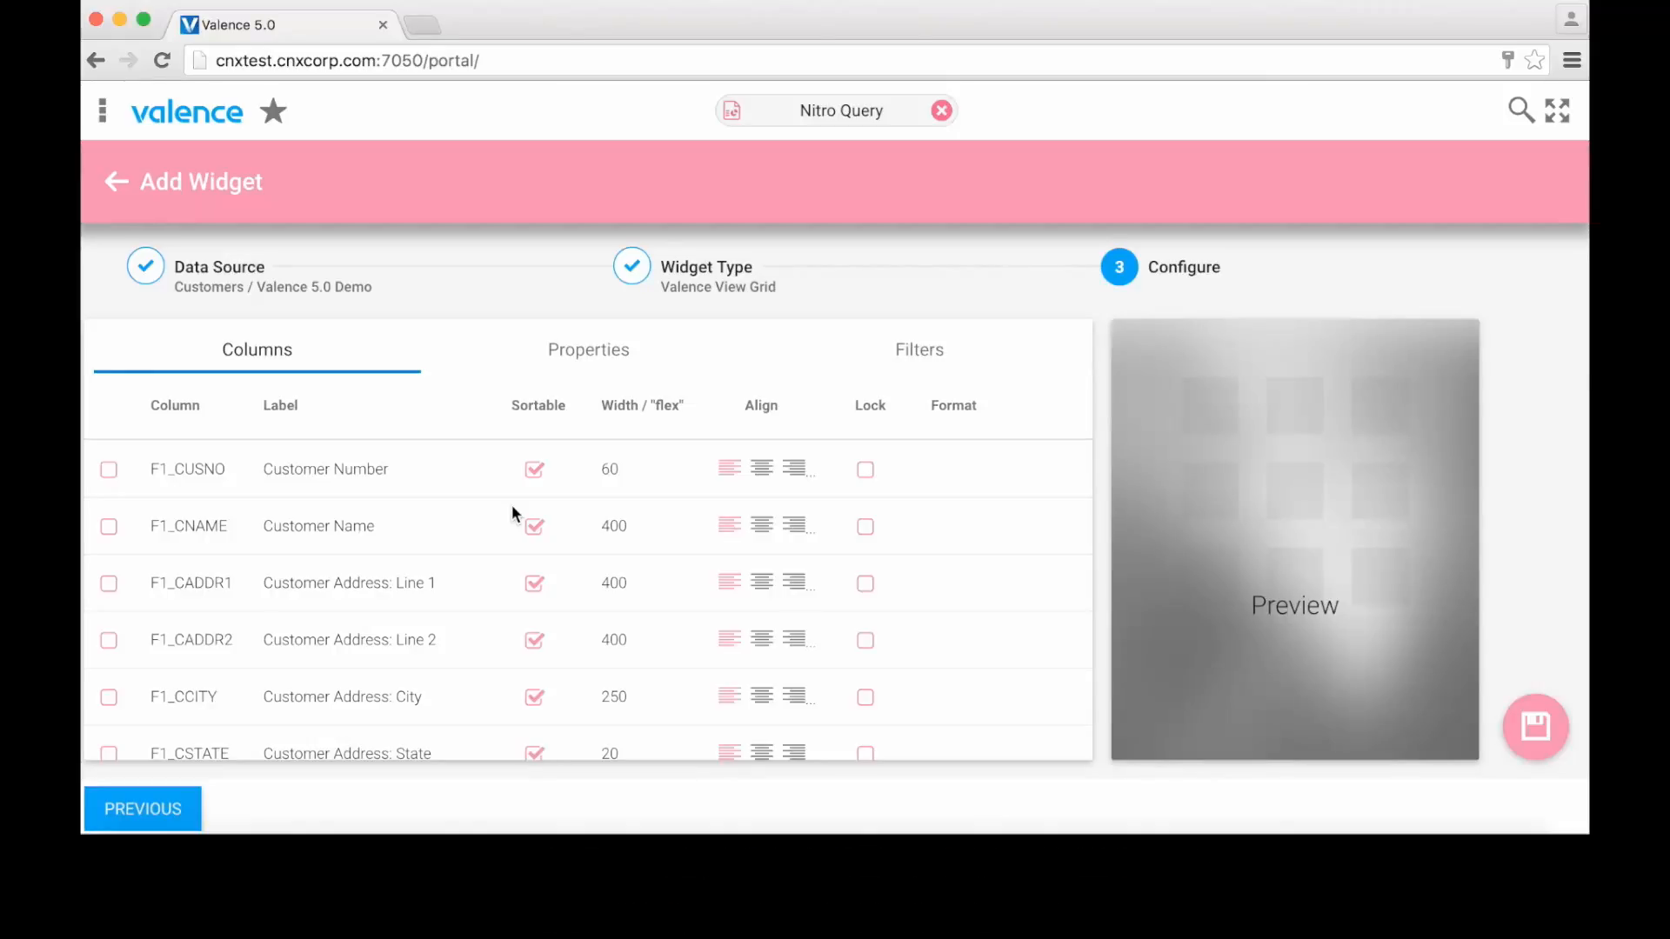
Step: Include all columns in the grid except Customer Address: Line 2 (F1_CADDR2)
left_click(112, 468)
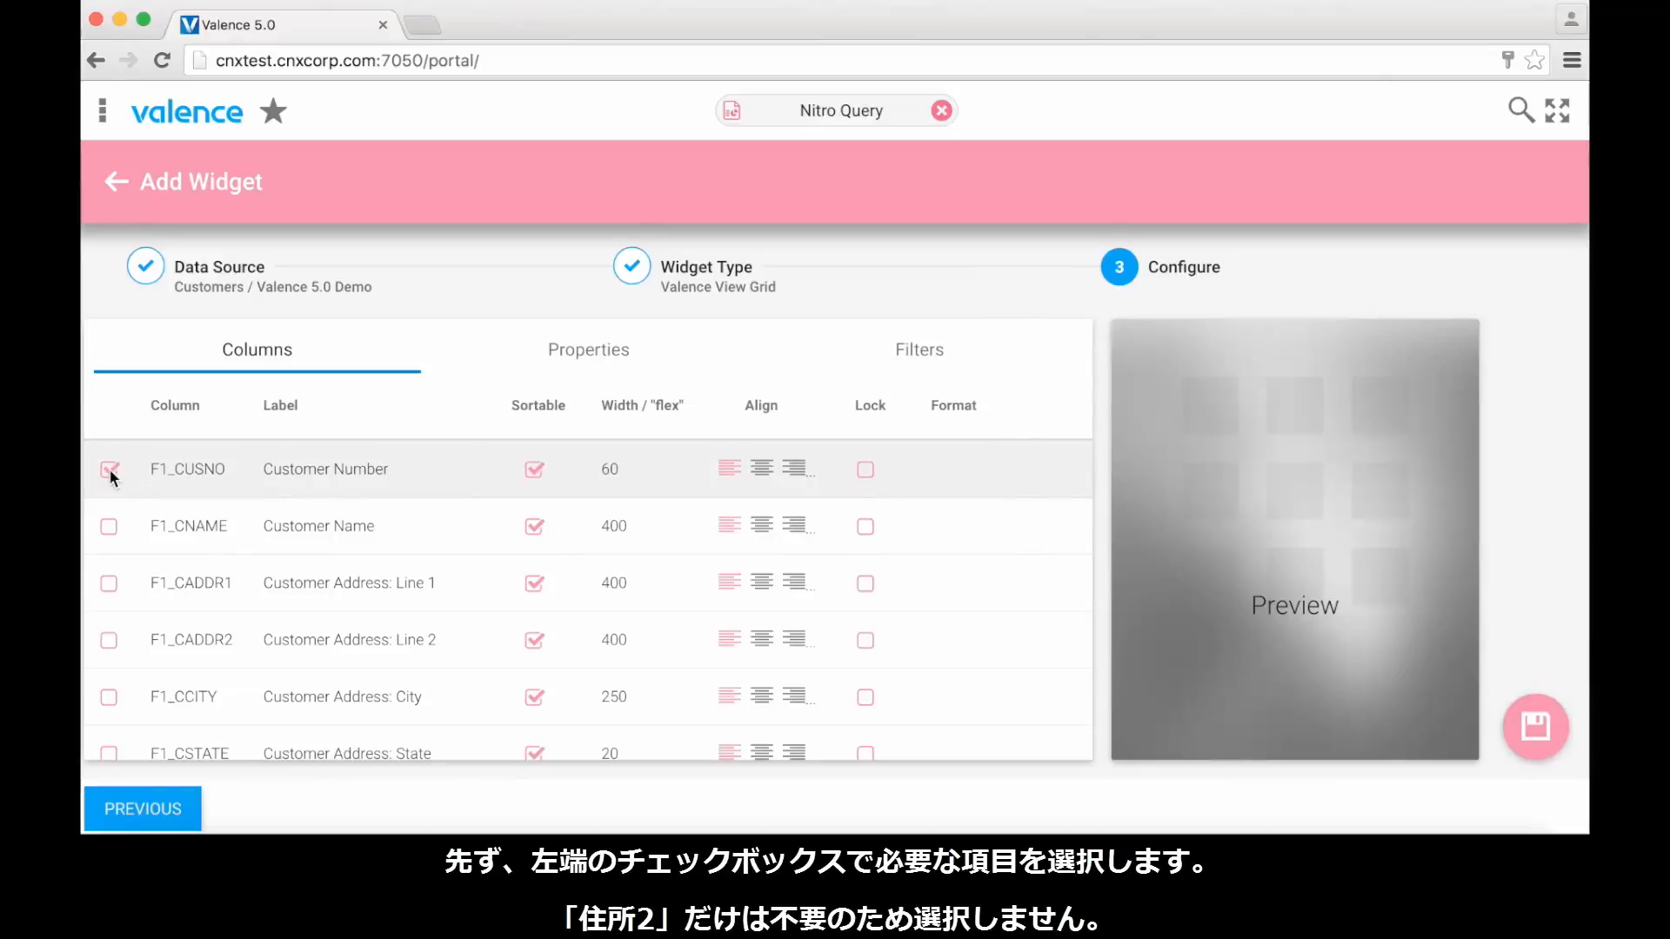
left_click(113, 583)
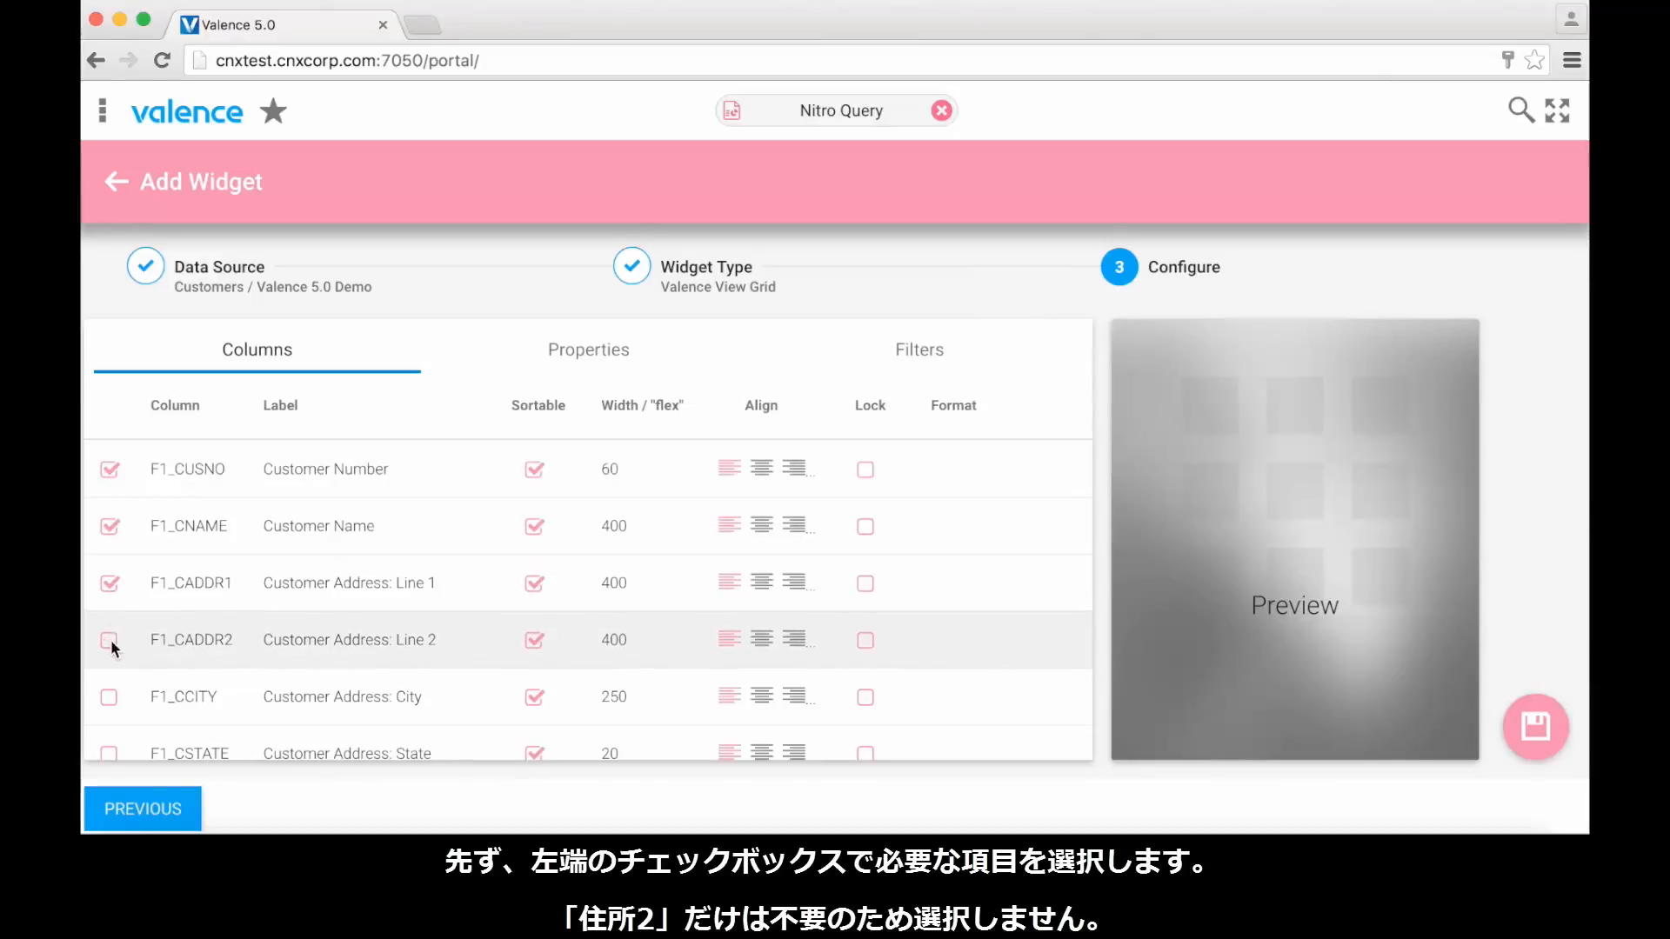
scroll(115, 699, "down", 2)
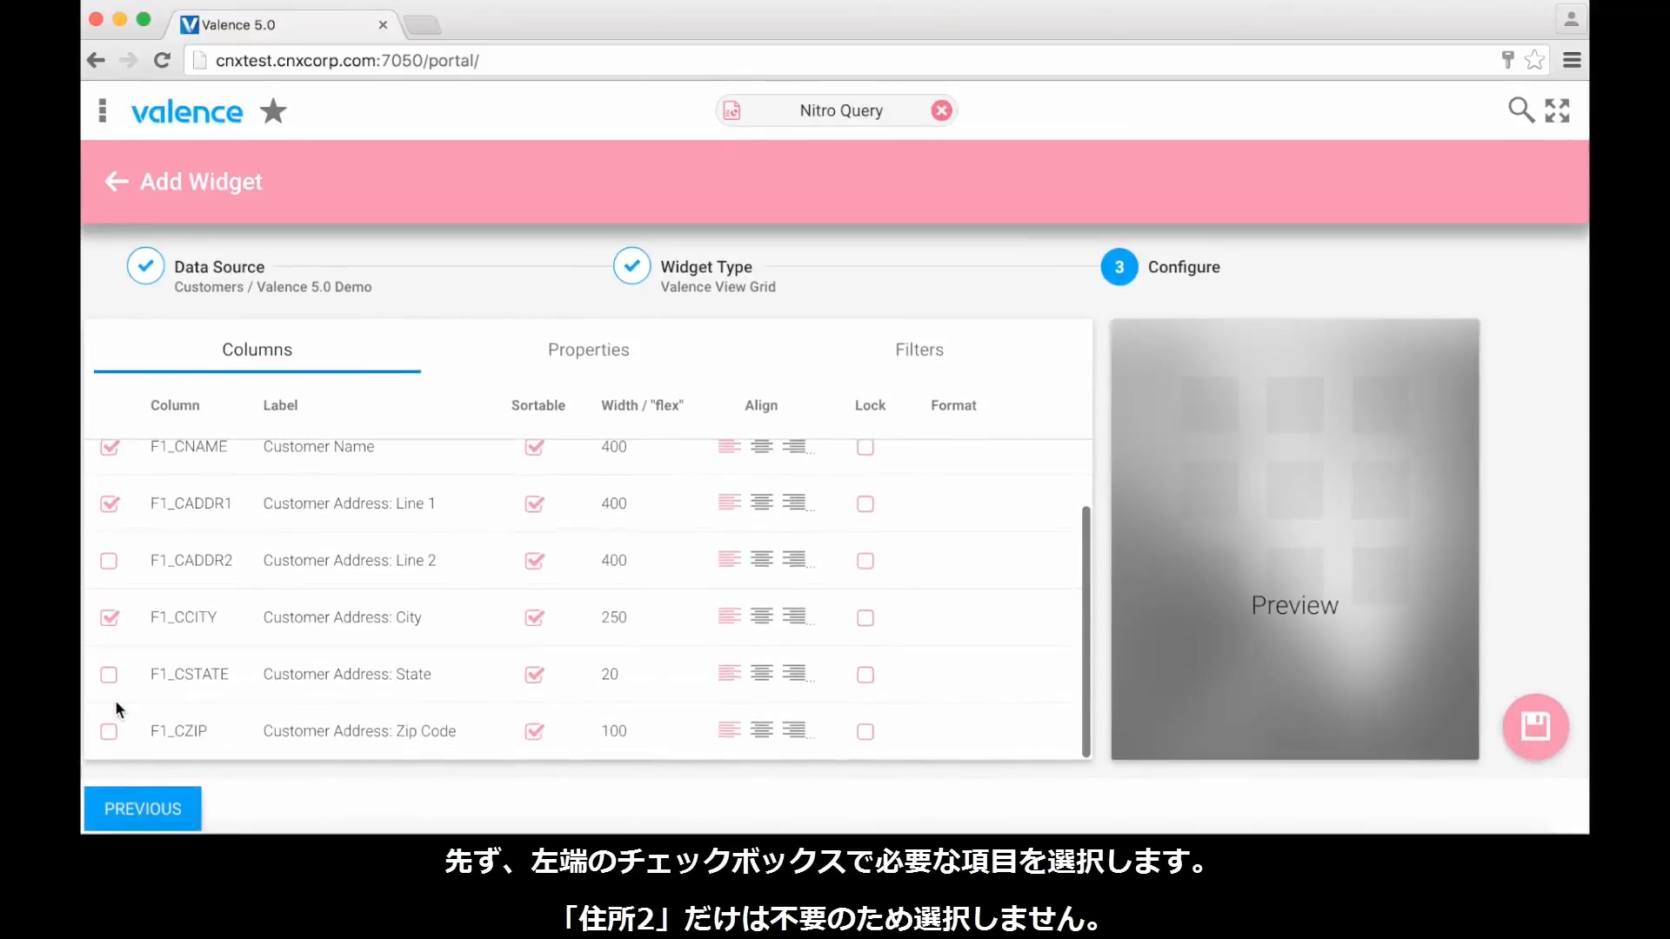
left_click(108, 731)
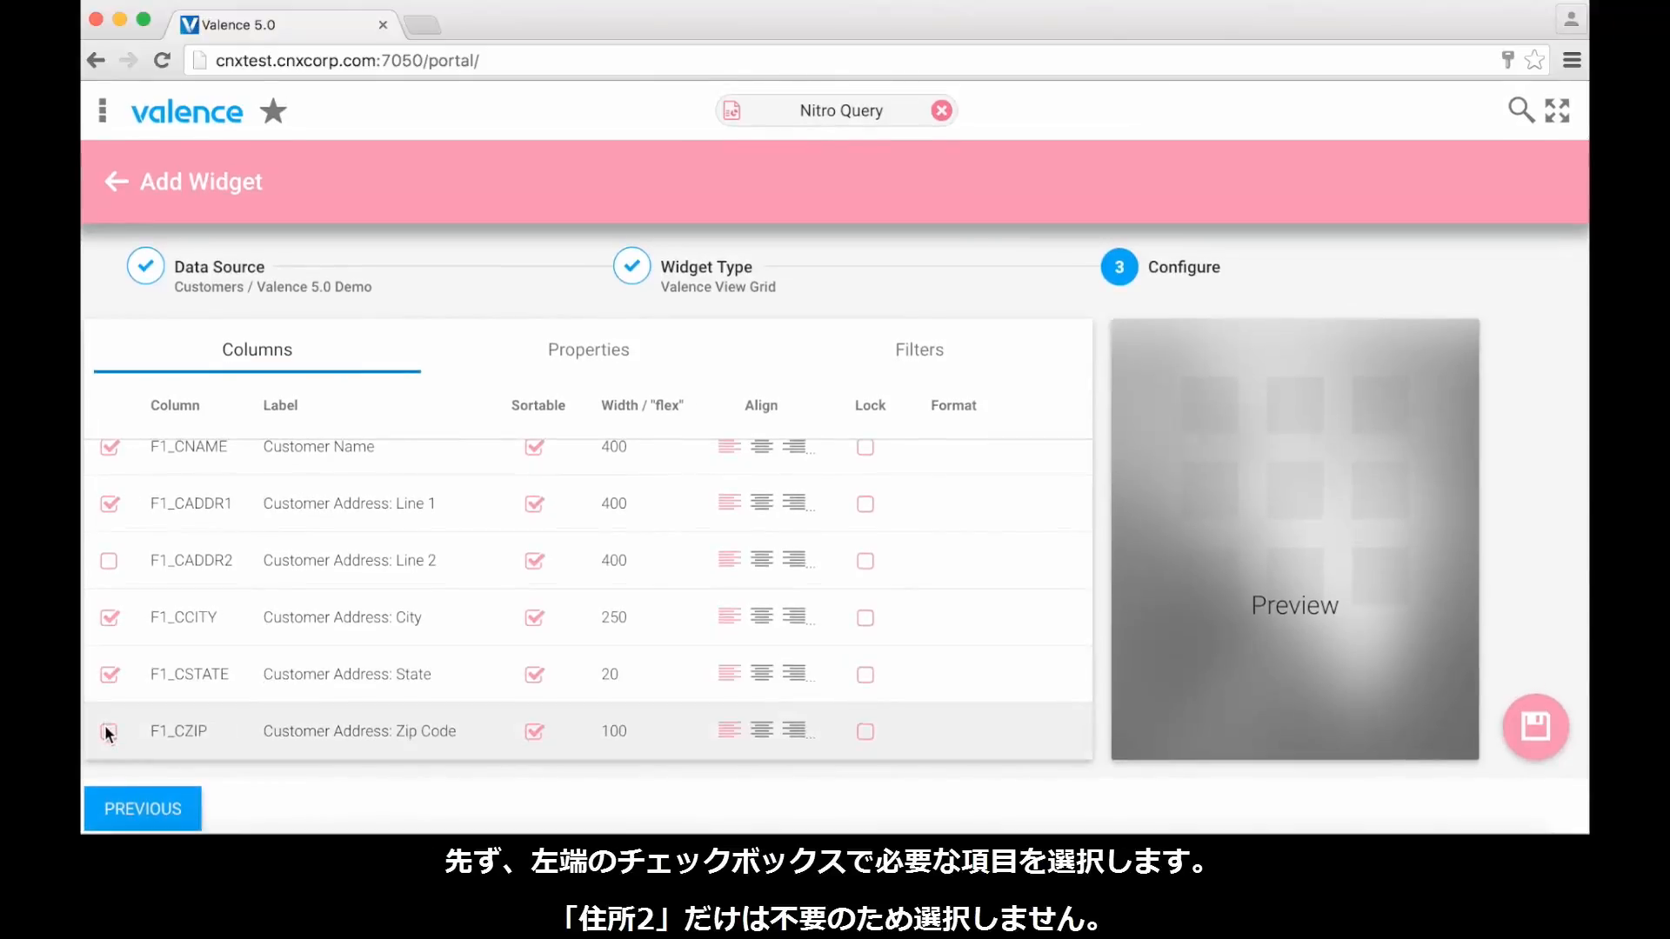
Step: Move the Customer Number column to the end of the column list and align it right
scroll(294, 630, "up", 2)
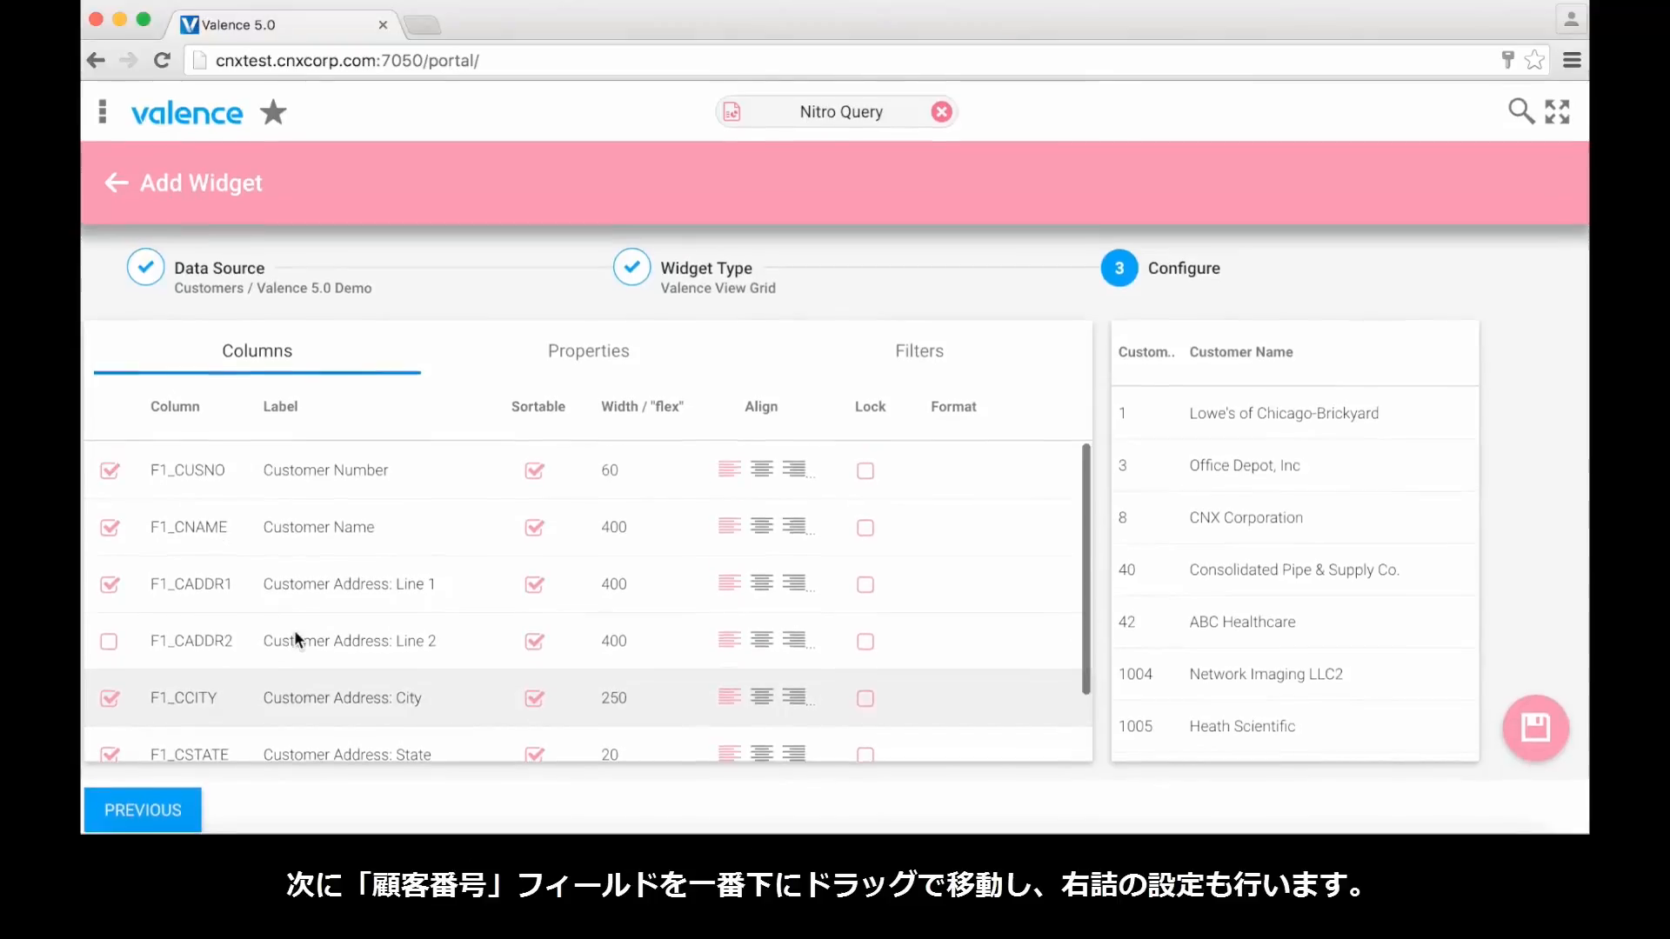
left_click_drag(294, 472, 342, 750)
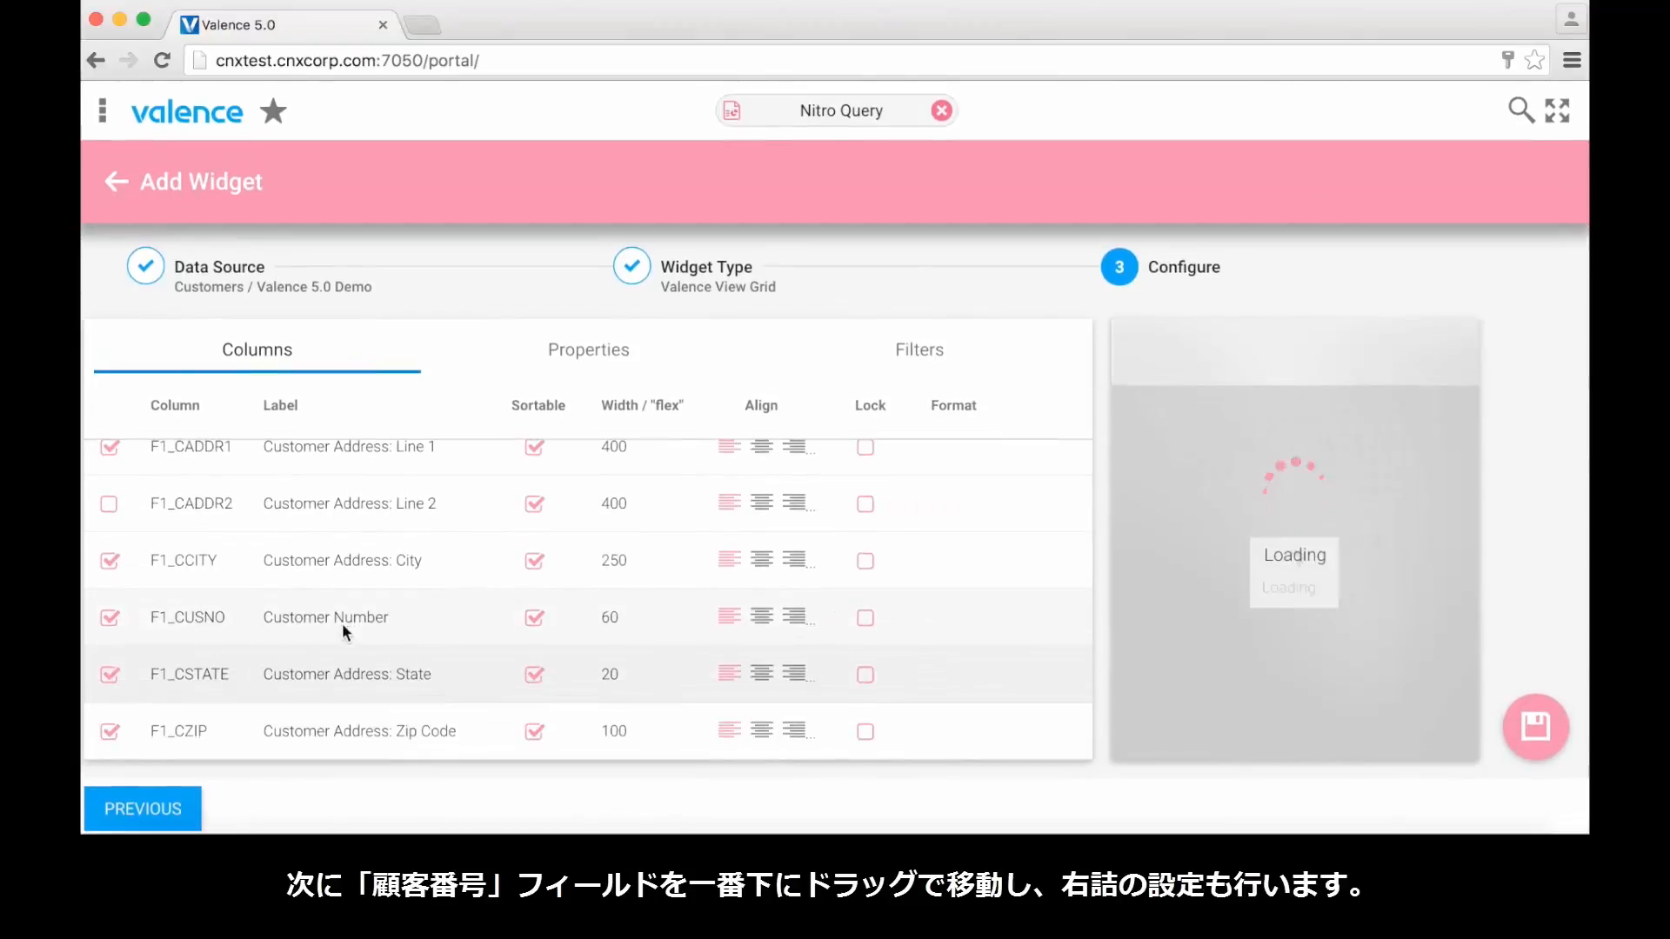
left_click_drag(341, 622, 334, 741)
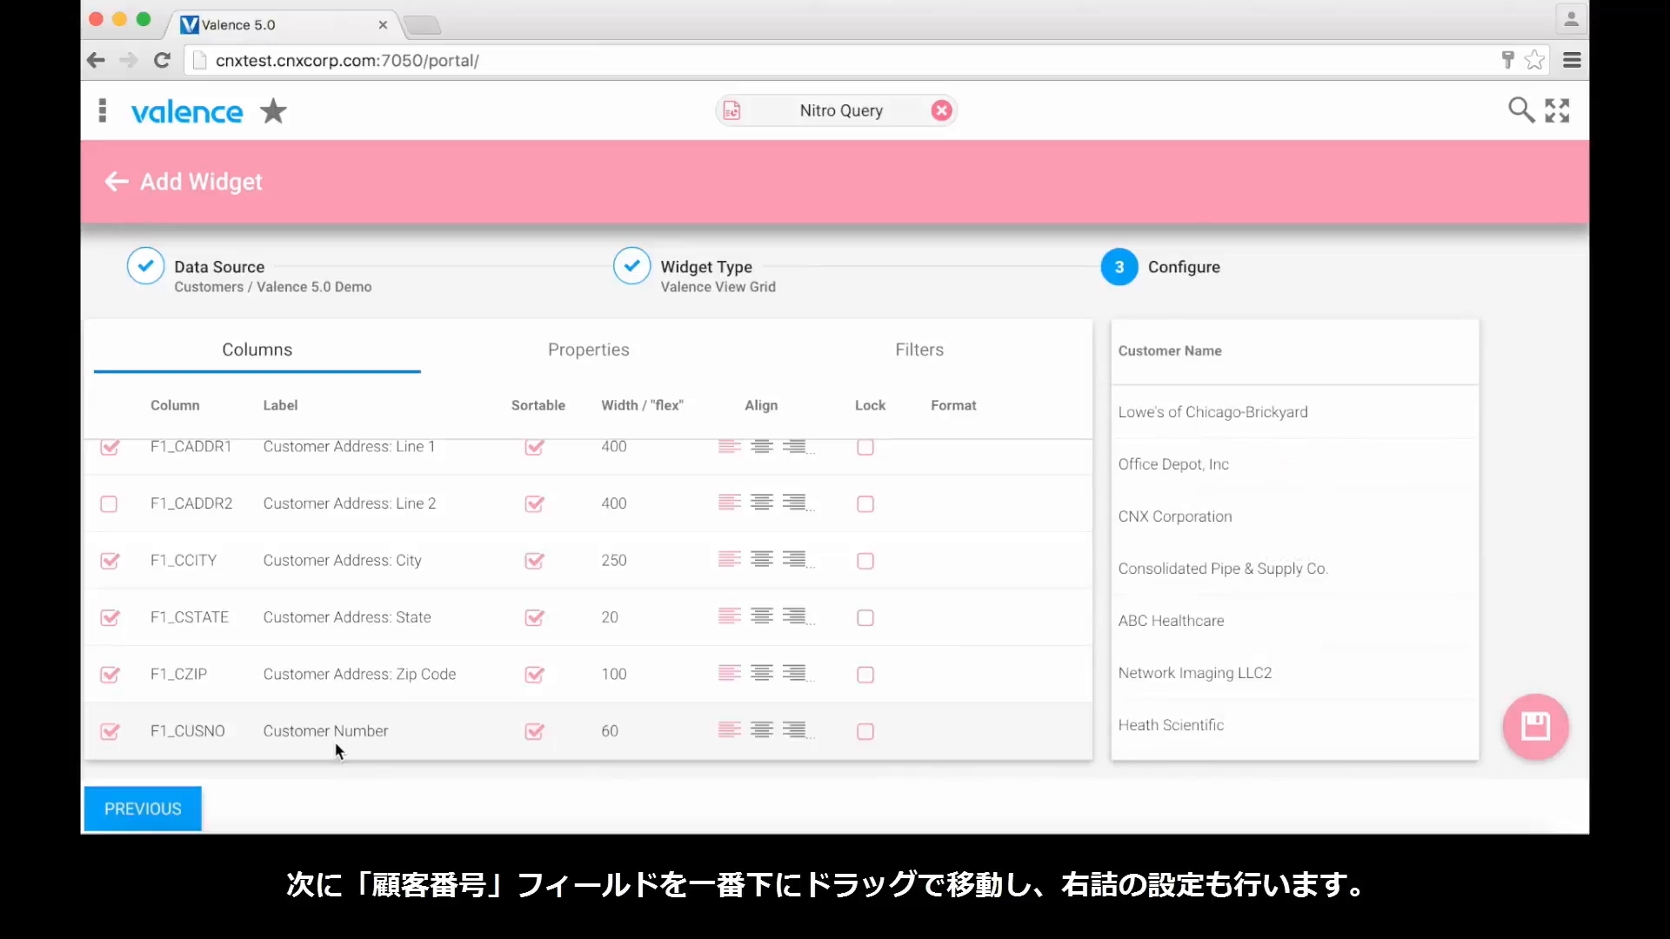
left_click(794, 732)
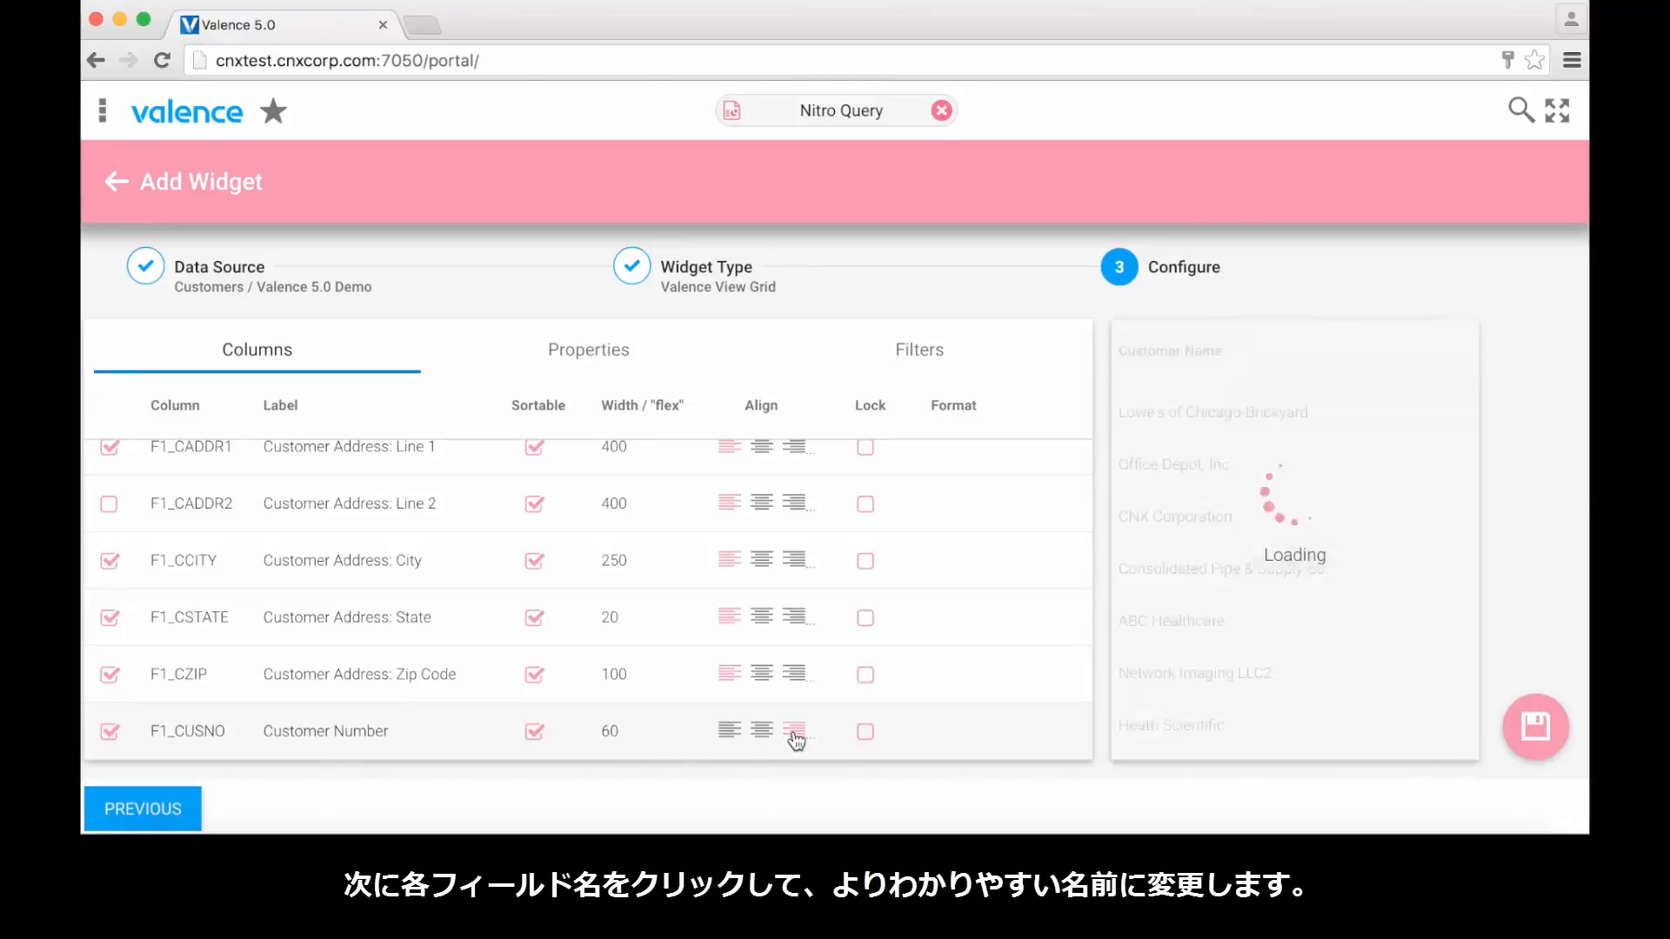
Step: Change the label of the F1_CNAME column to "Name"
scroll(438, 584, "up", 2)
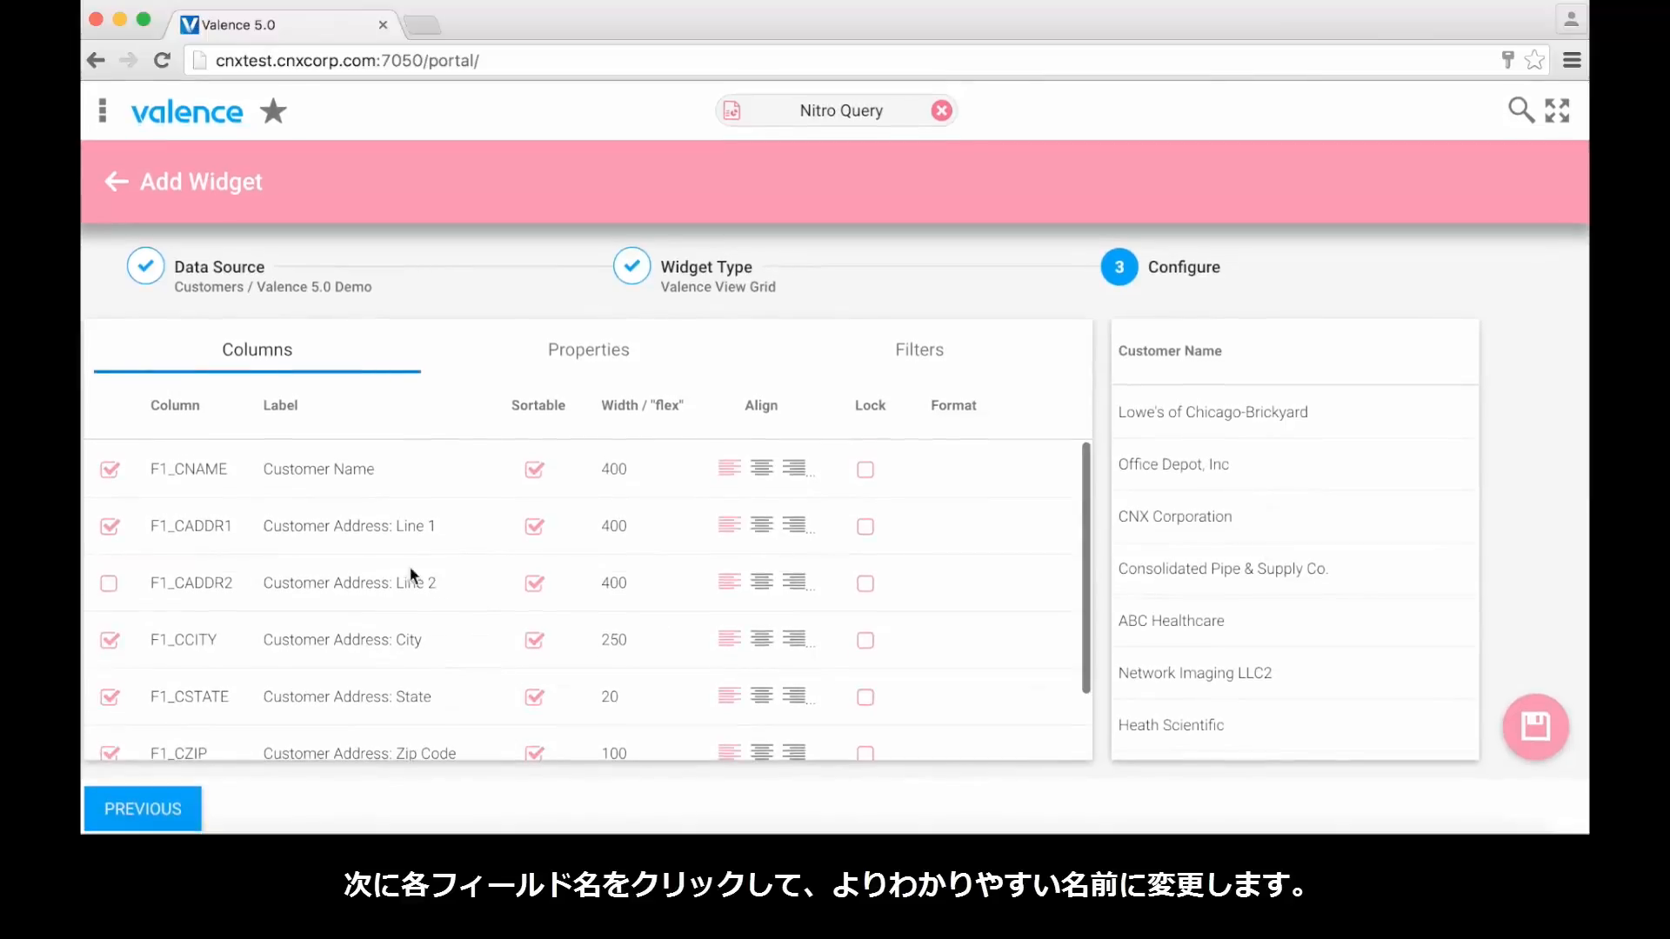
left_click(329, 474)
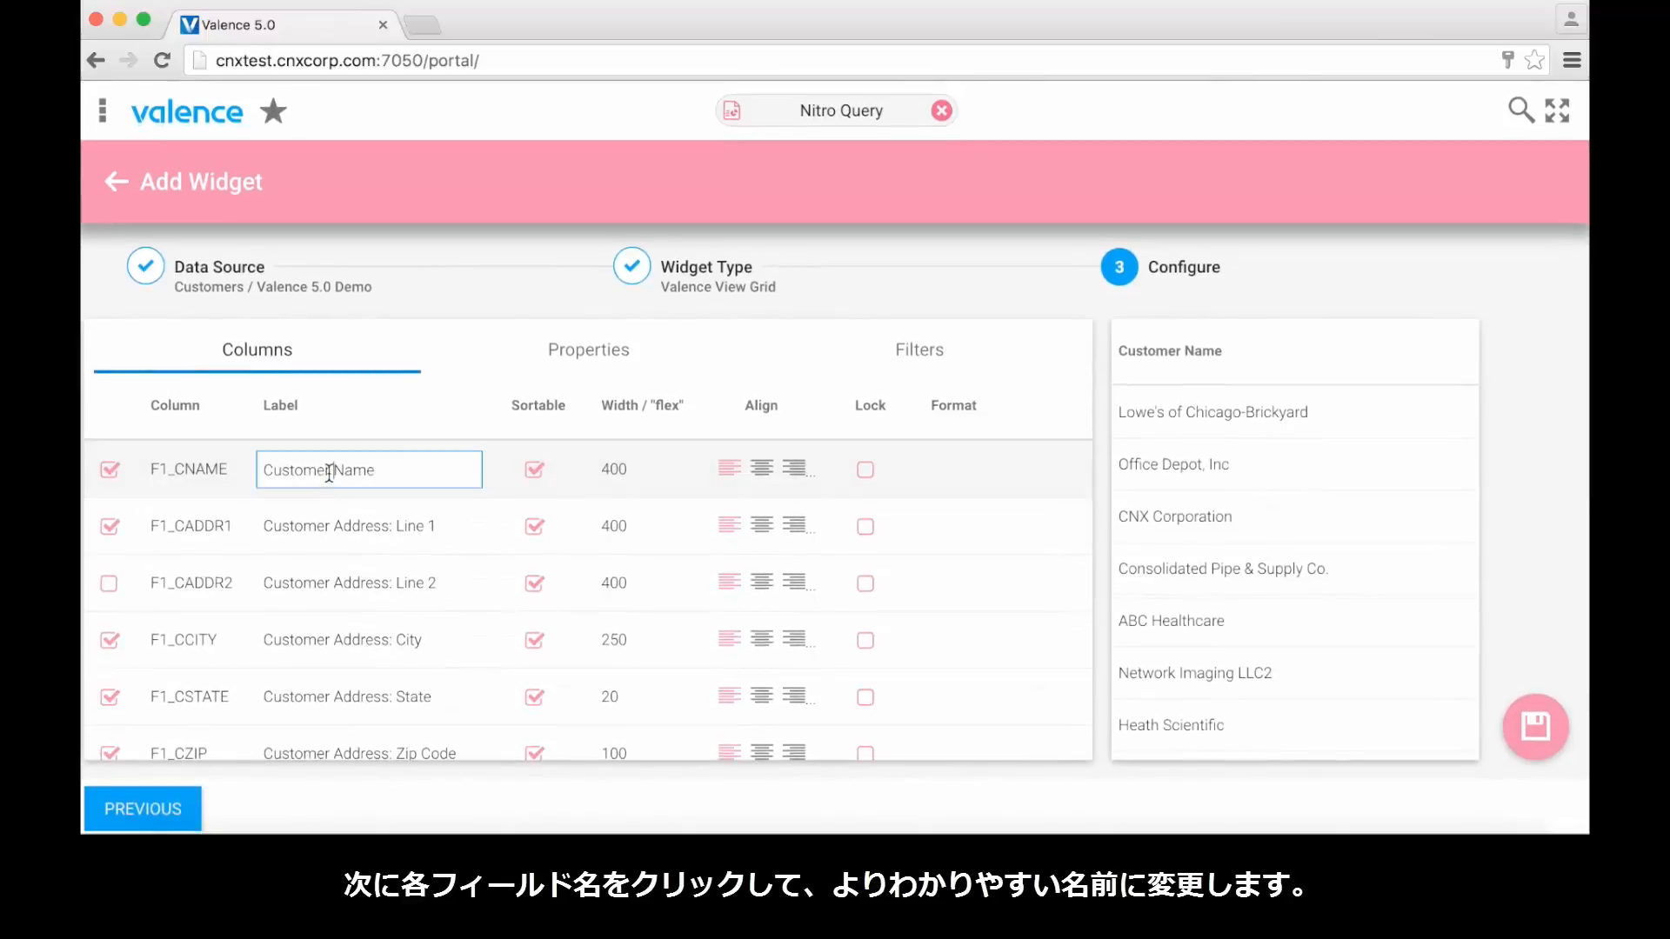
key("BackSpace")
key("BackSpace")
key("BackSpace")
key("BackSpace")
key("BackSpace")
key("BackSpace")
key("BackSpace")
key("BackSpace")
Step: Shorten the label of the F1_CADDR1 column to "Address: Line 1"
left_click(337, 526)
left_click(338, 526)
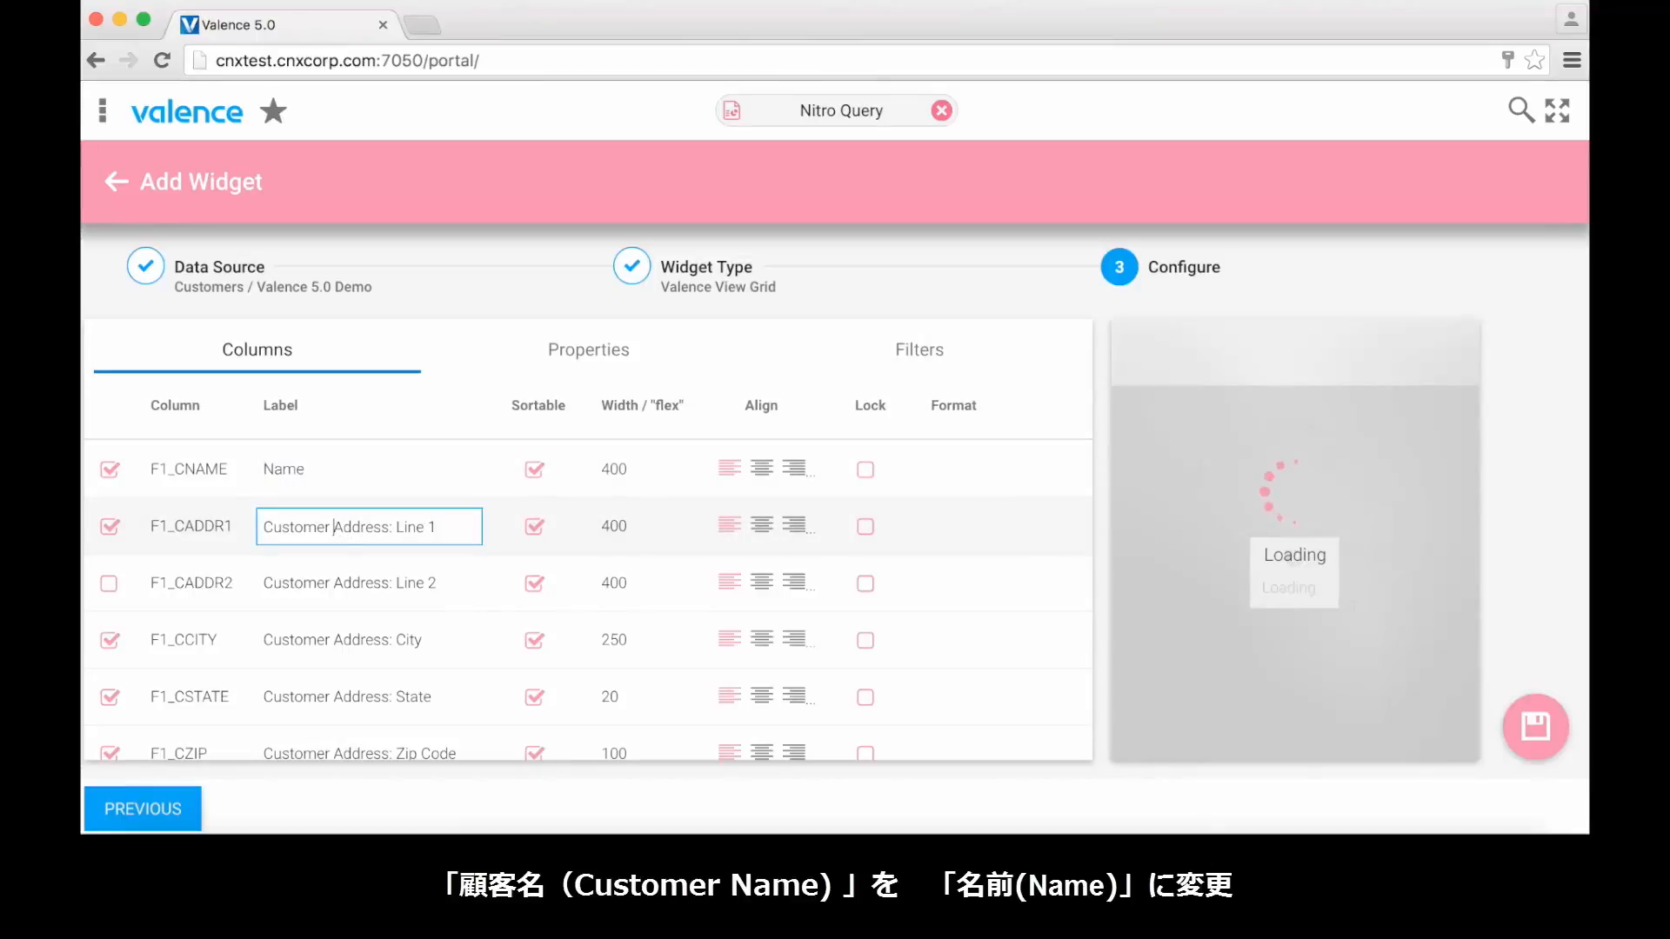
key("BackSpace")
key("BackSpace")
key("BackSpace")
key("BackSpace")
key("BackSpace")
key("BackSpace")
key("BackSpace")
key("BackSpace")
key("BackSpace")
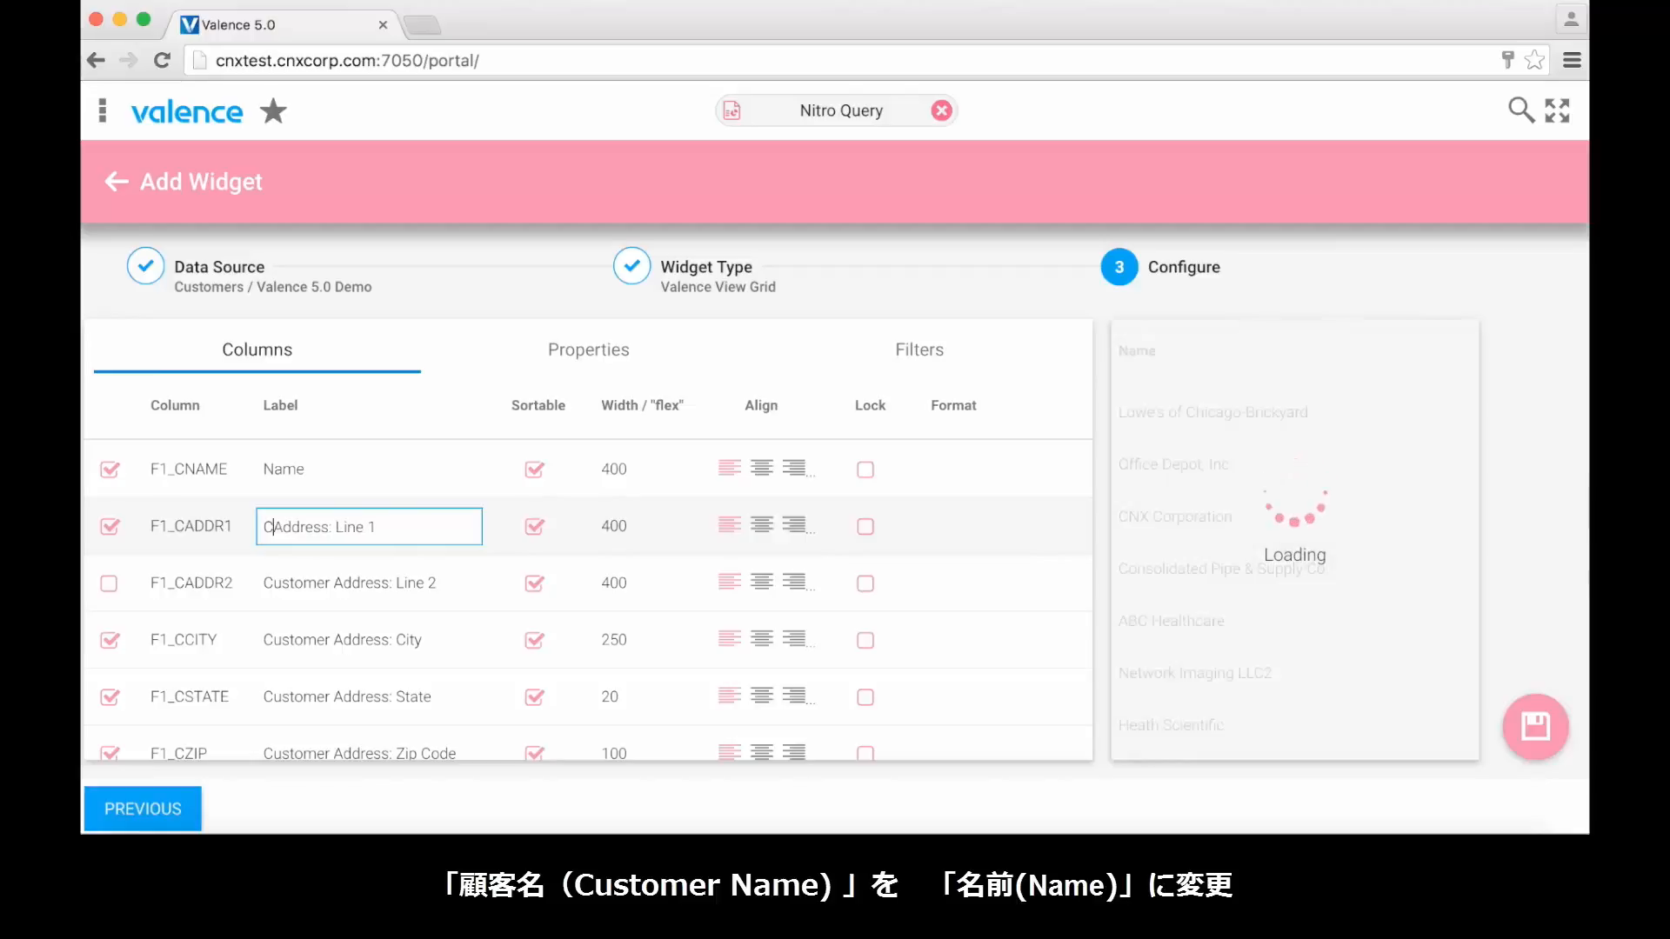
Step: Shorten the label of the F1_CCITY column to "Address: City"
left_click(329, 640)
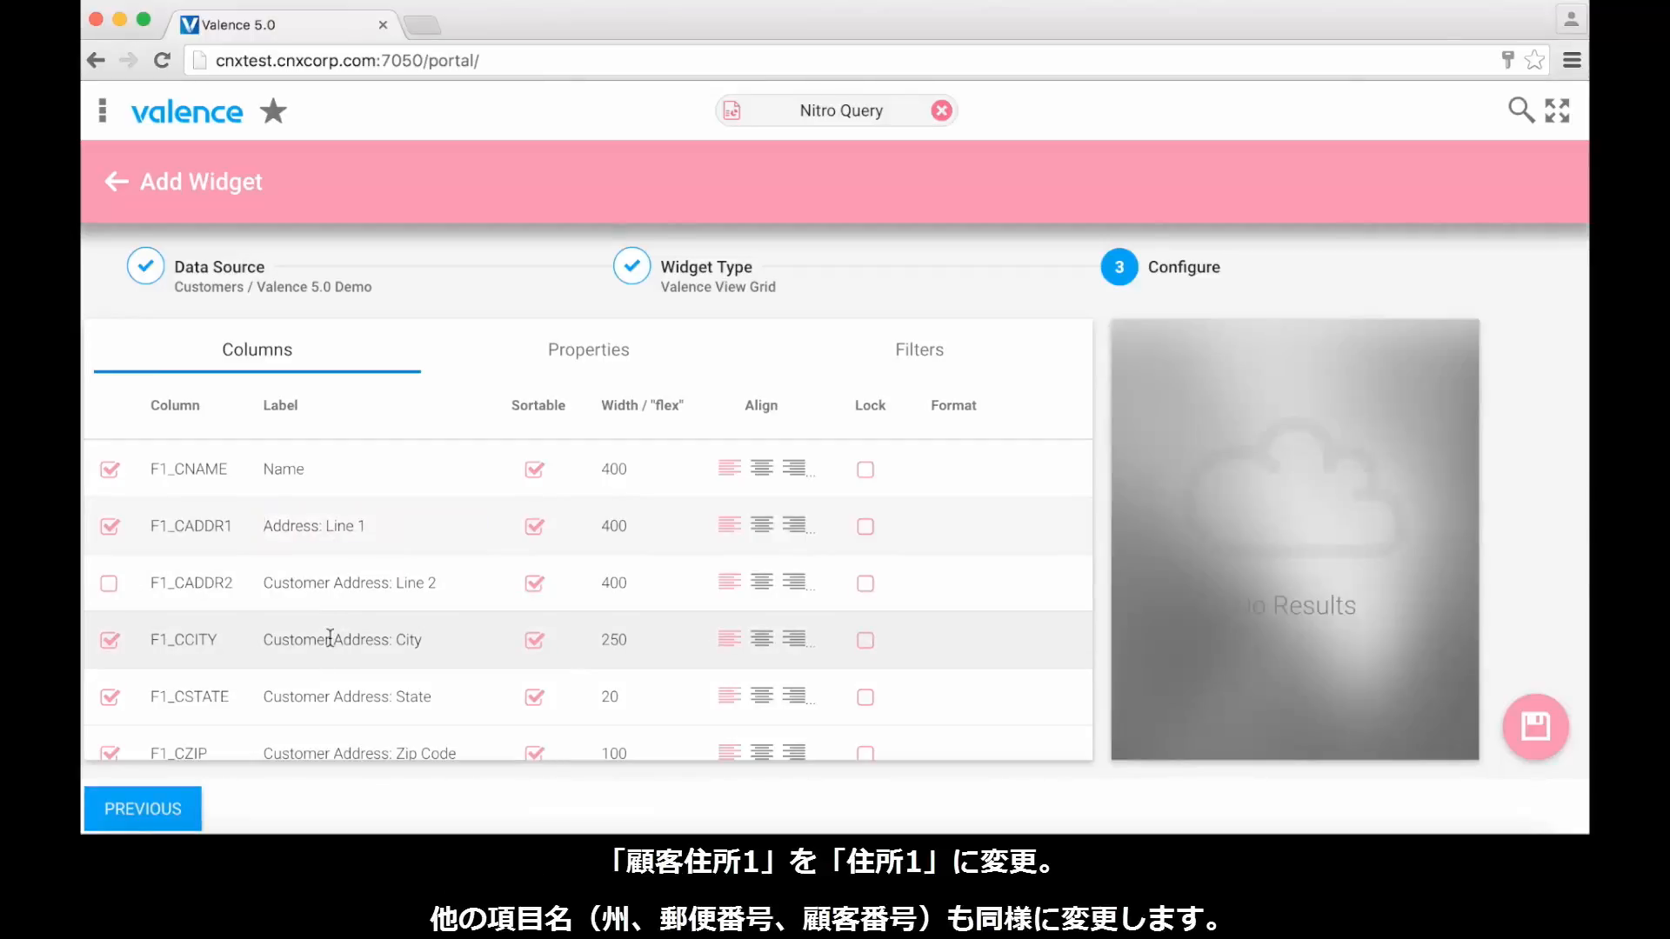
left_click(329, 639)
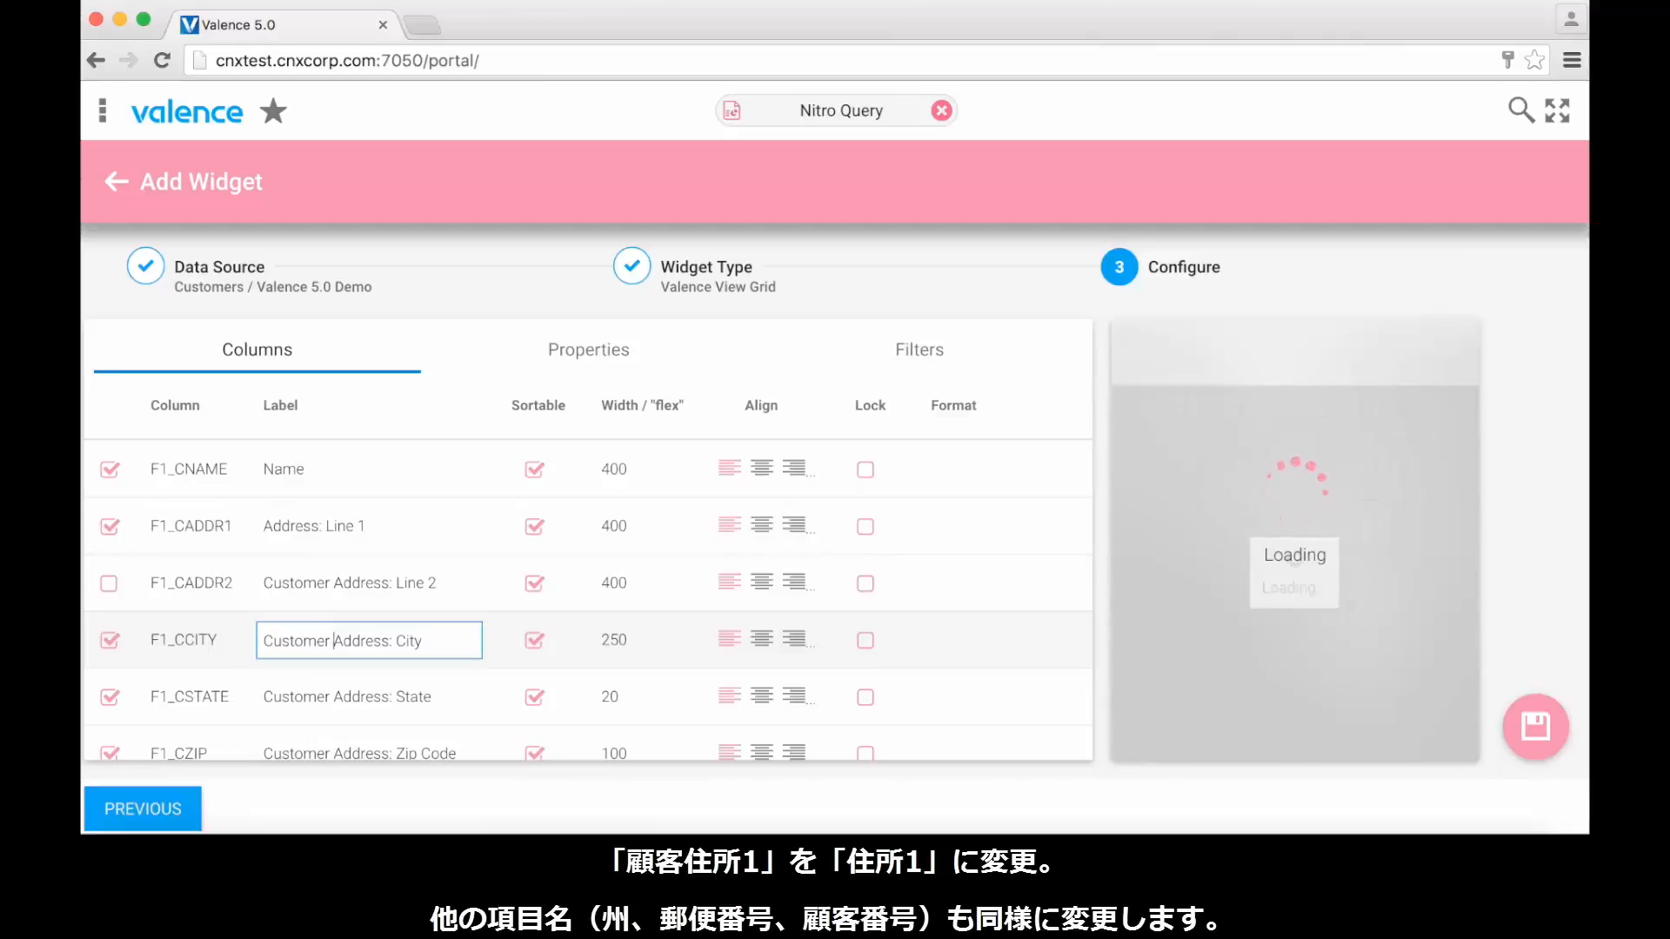
key("BackSpace")
key("BackSpace")
key("BackSpace")
key("BackSpace")
key("BackSpace")
key("BackSpace")
key("BackSpace")
key("BackSpace")
key("BackSpace")
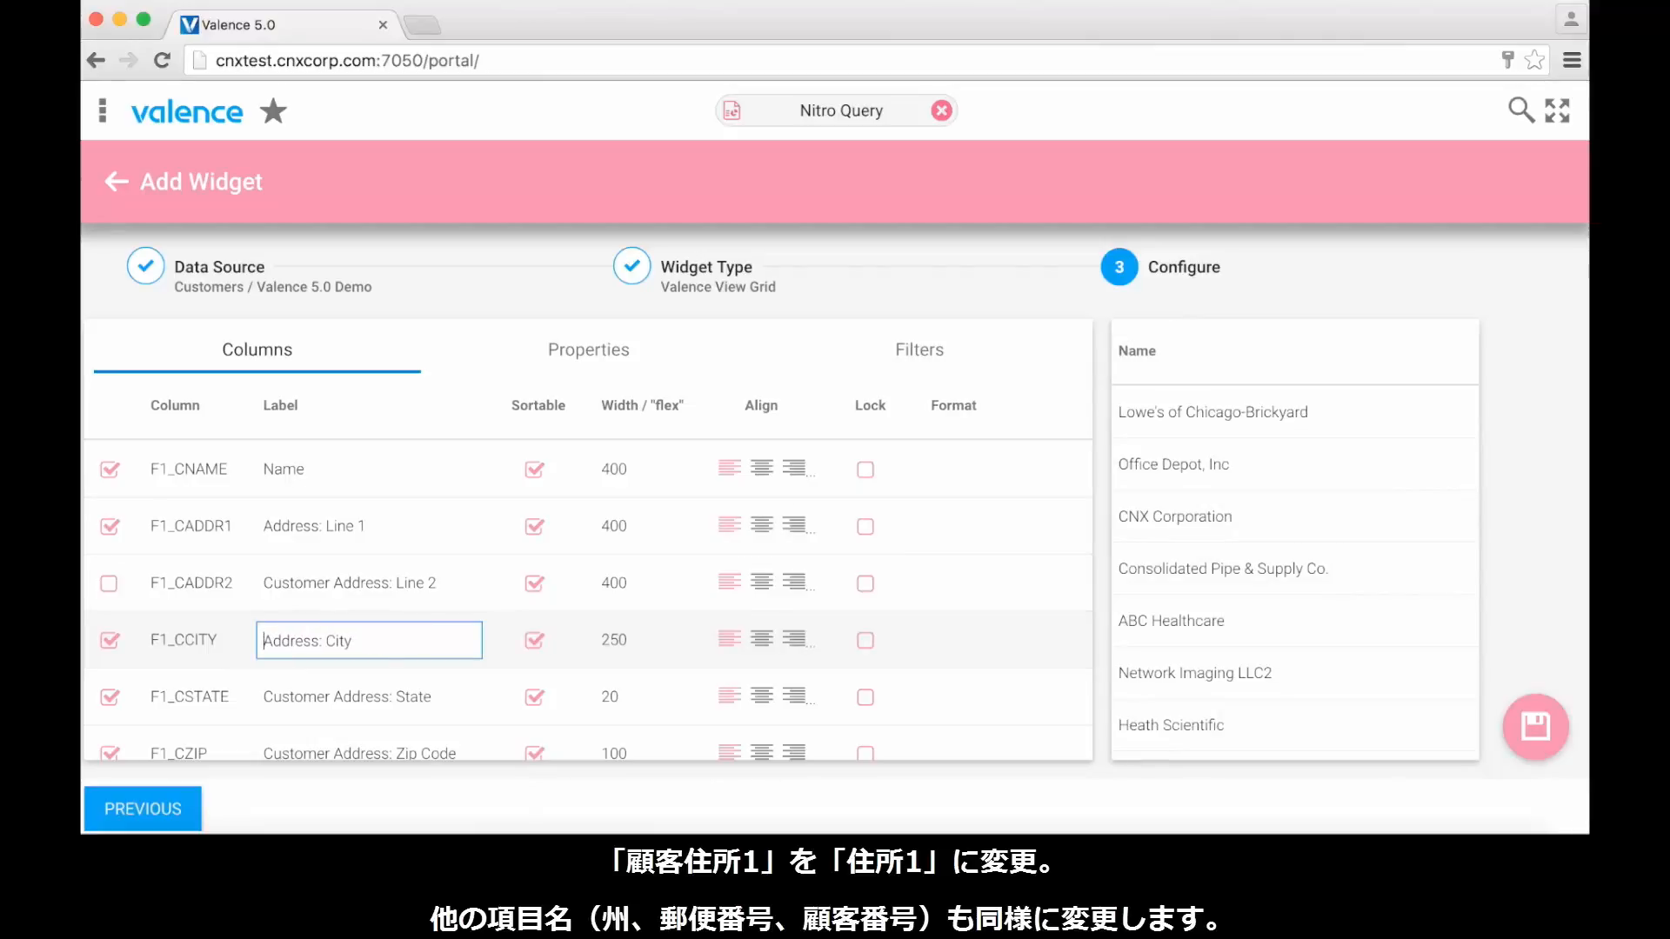
Step: Shorten the label of the F1_CSTATE column to "Address: State"
scroll(356, 663, "down", 2)
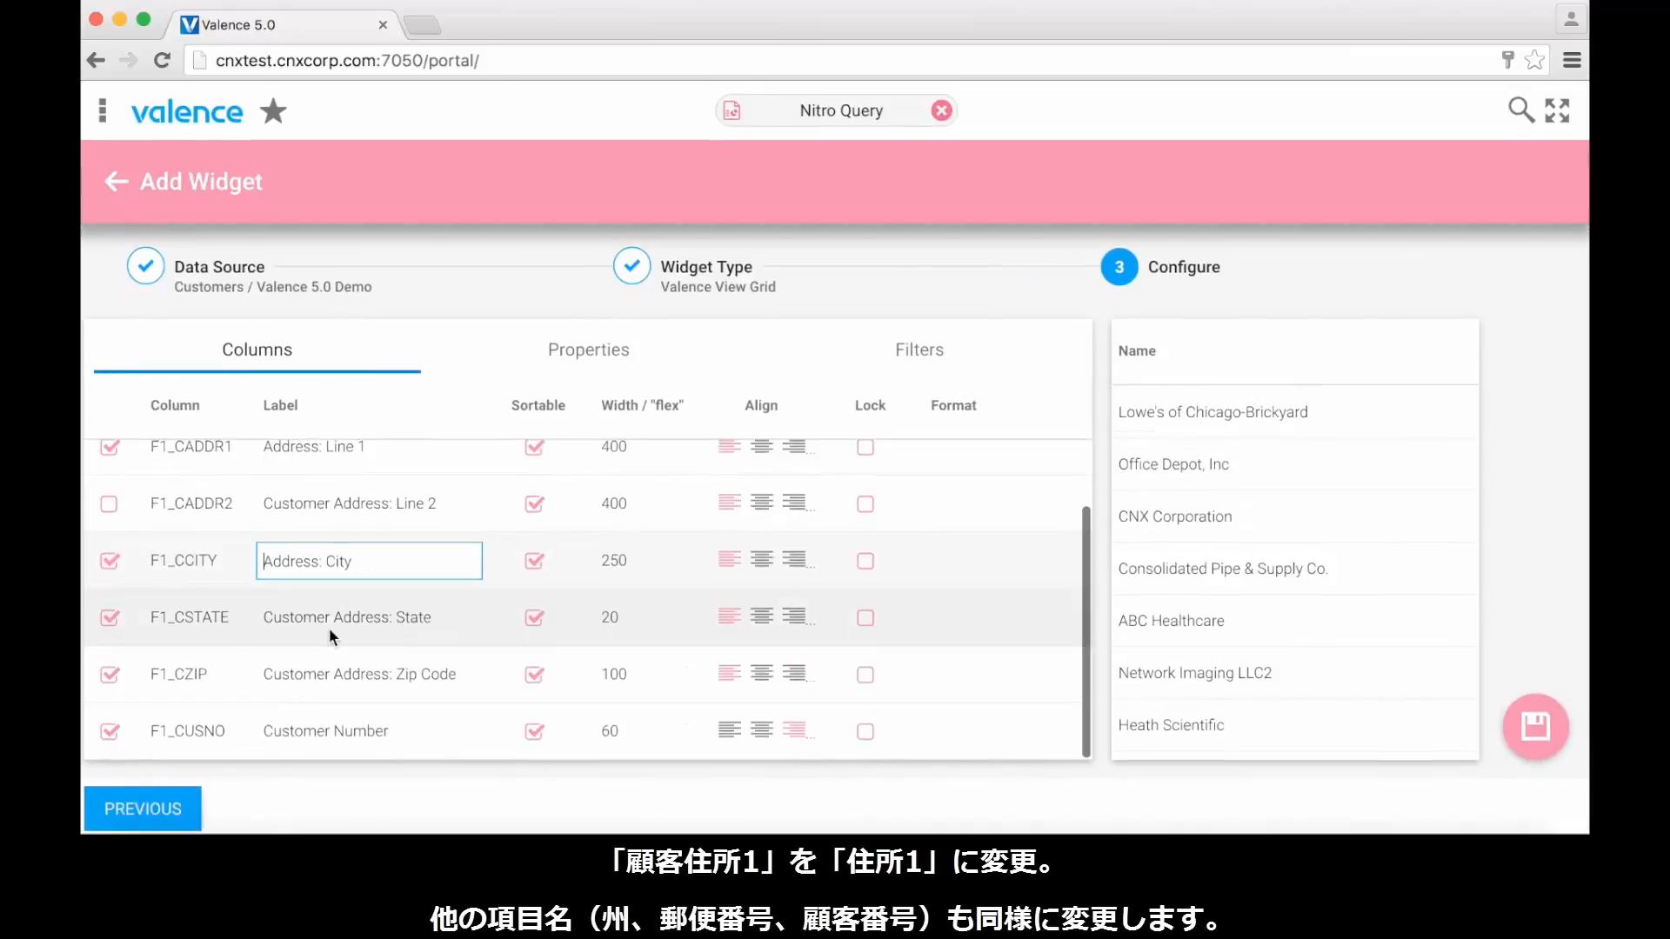
left_click(332, 620)
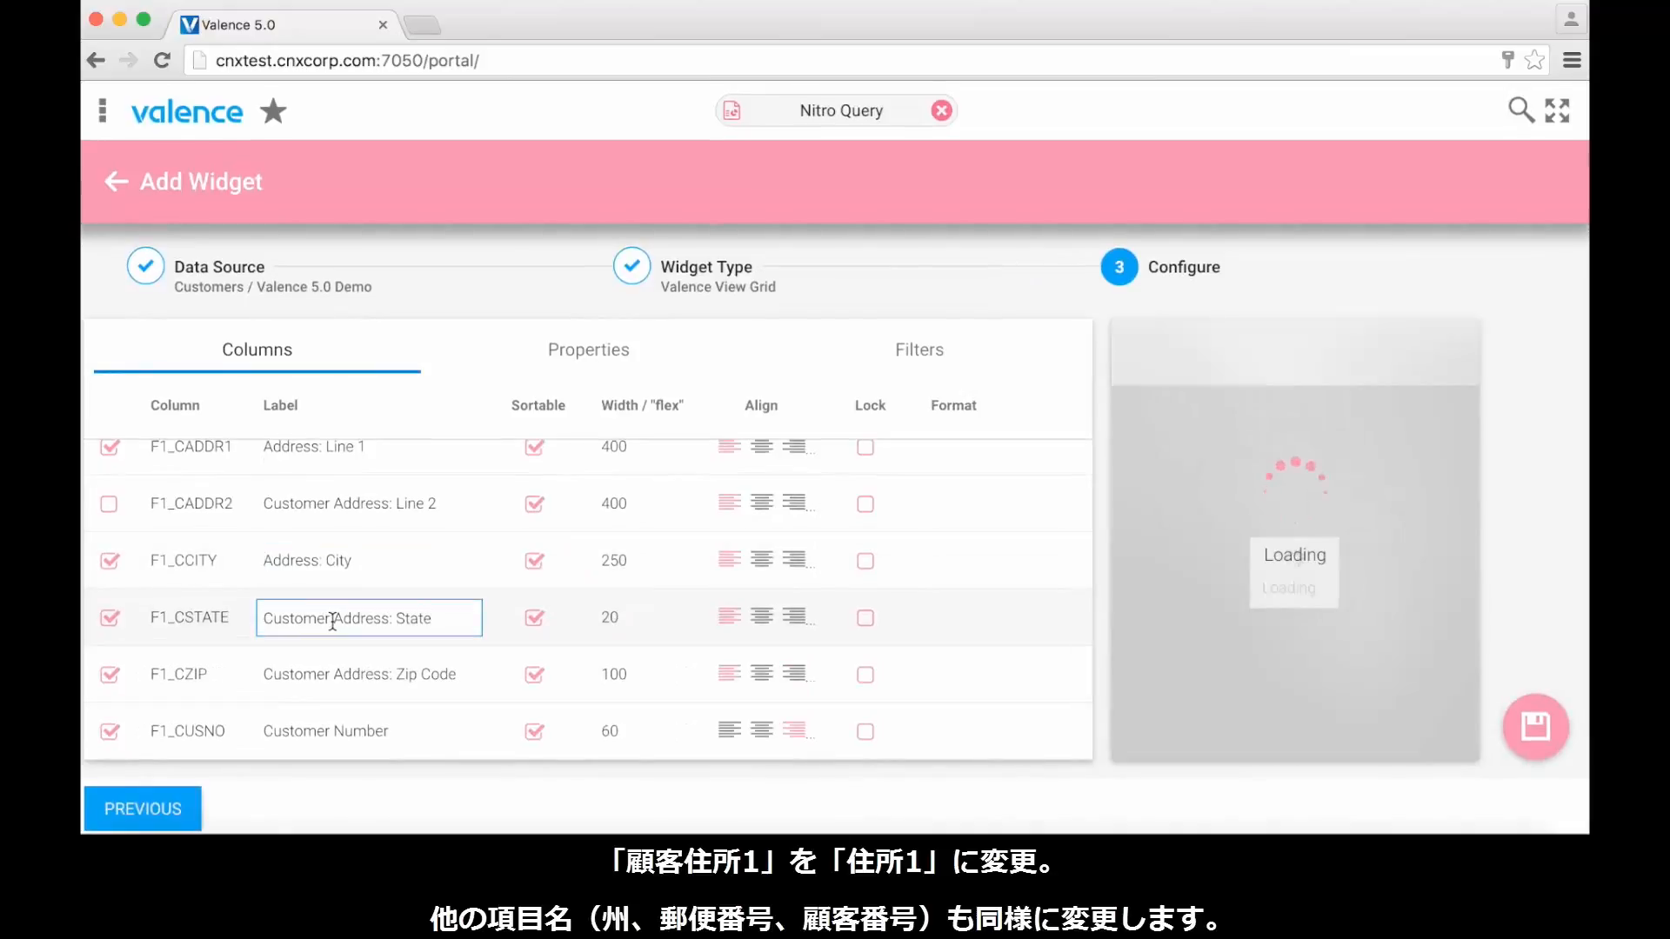
key("BackSpace")
key("BackSpace")
key("BackSpace")
key("BackSpace")
key("BackSpace")
key("BackSpace")
key("BackSpace")
key("BackSpace")
key("BackSpace")
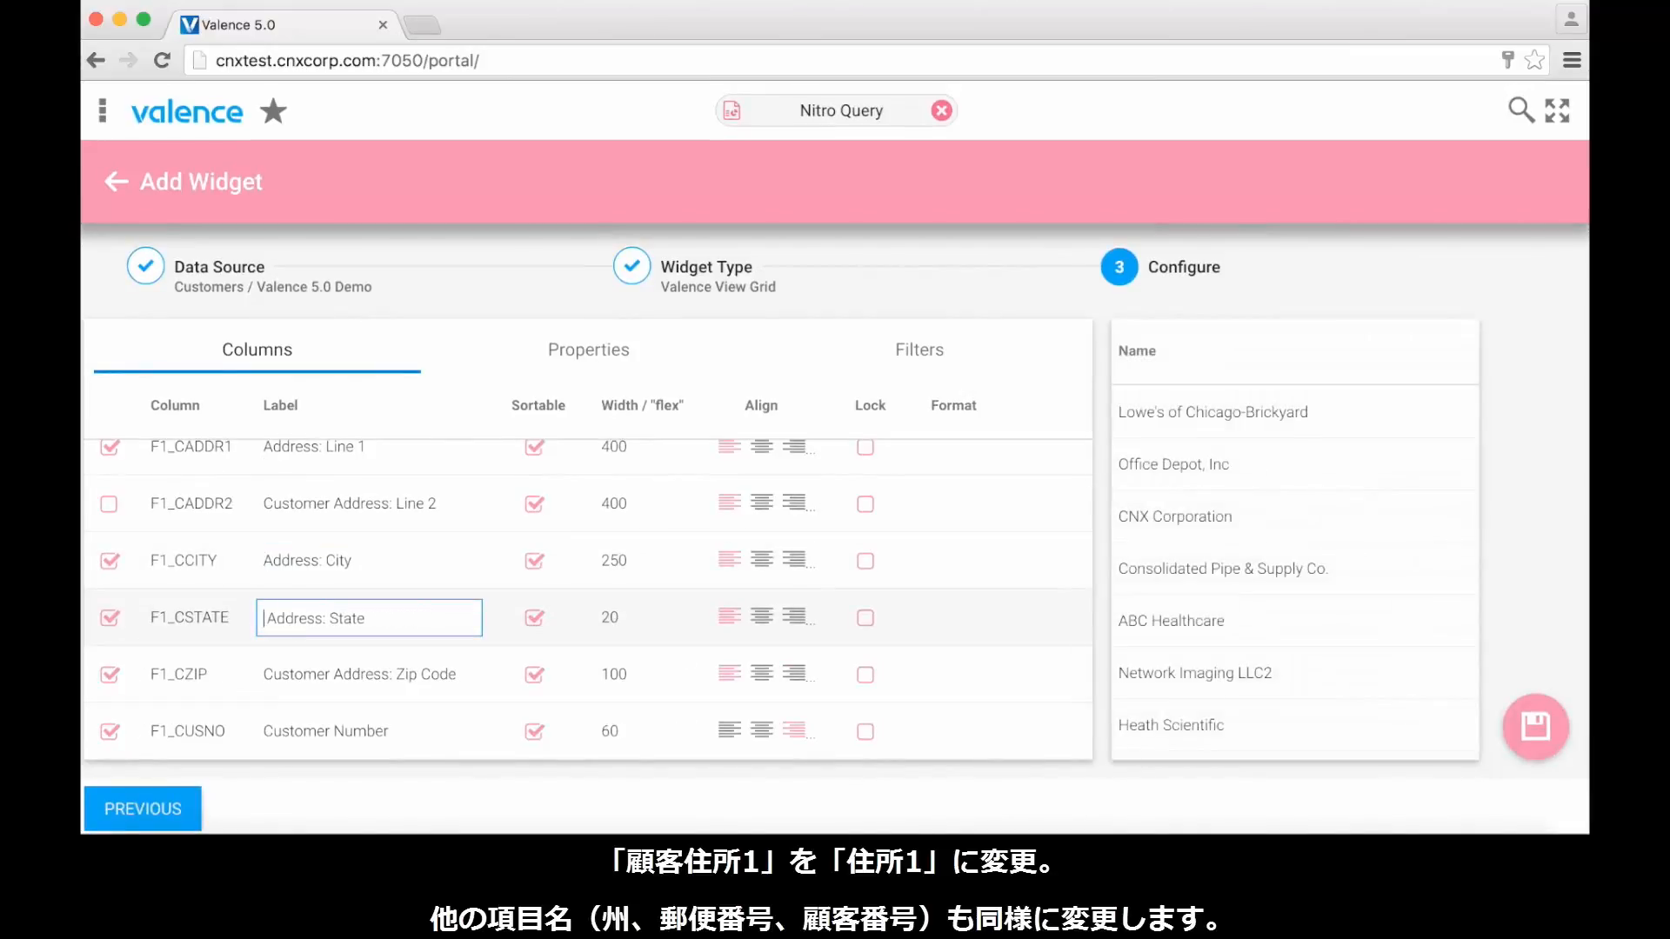
Step: Shorten the label of the F1_CZIP column to "Address: Zip Code"
left_click(338, 675)
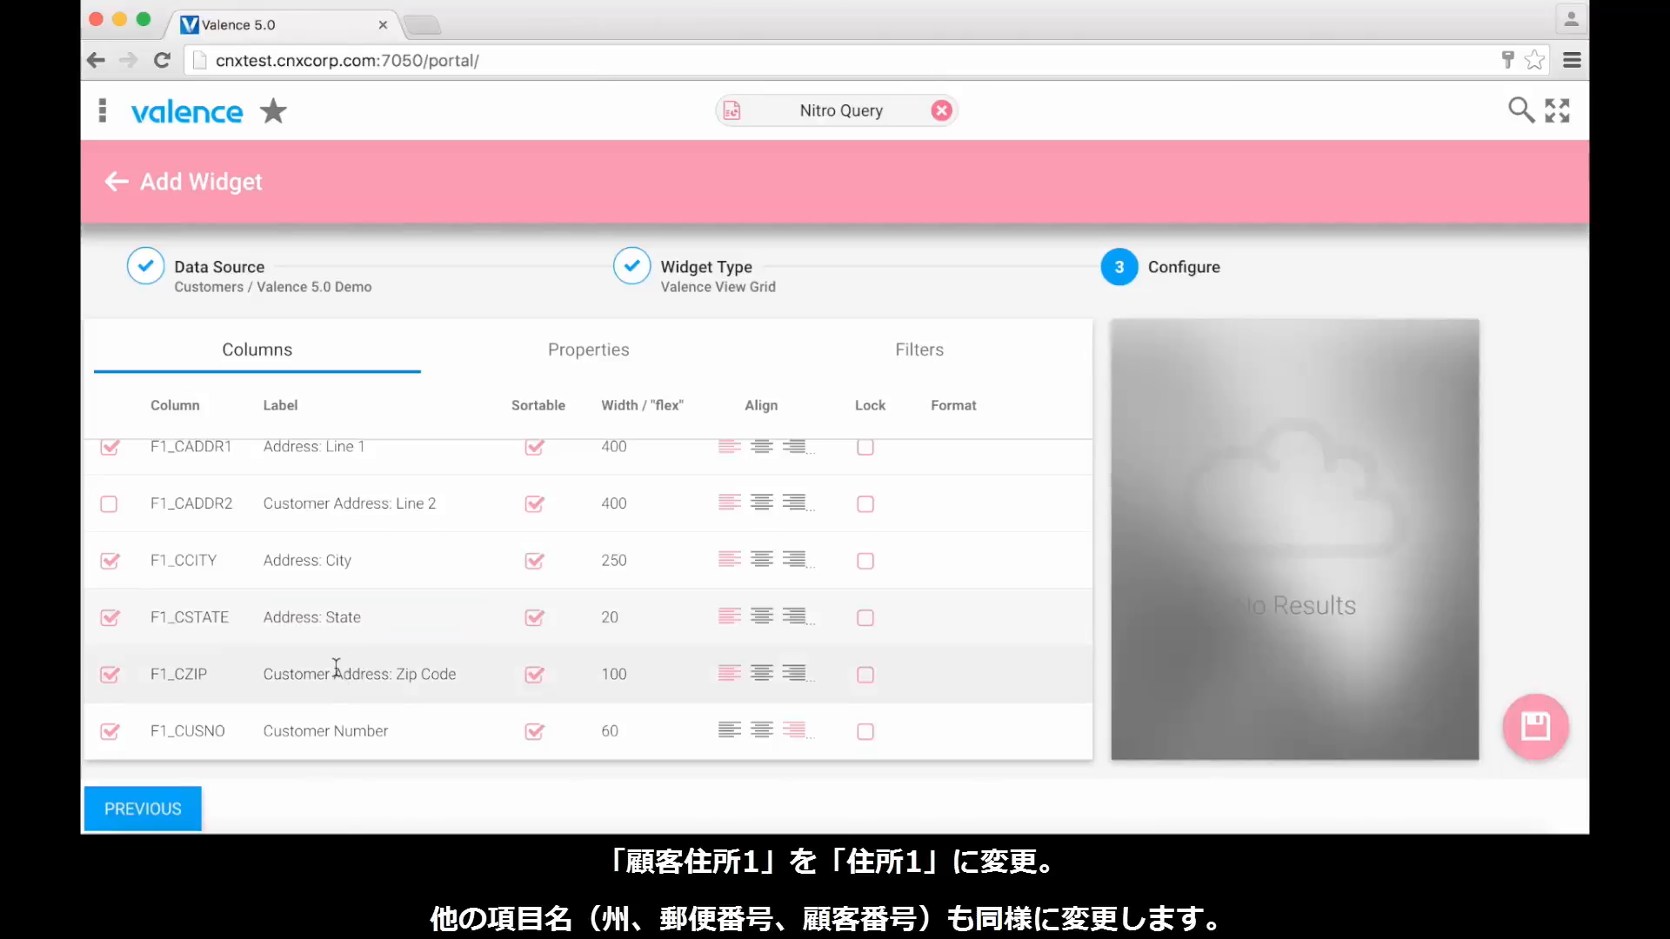
left_click(335, 675)
key("BackSpace")
key("BackSpace")
key("BackSpace")
key("BackSpace")
key("BackSpace")
key("BackSpace")
key("BackSpace")
key("BackSpace")
key("BackSpace")
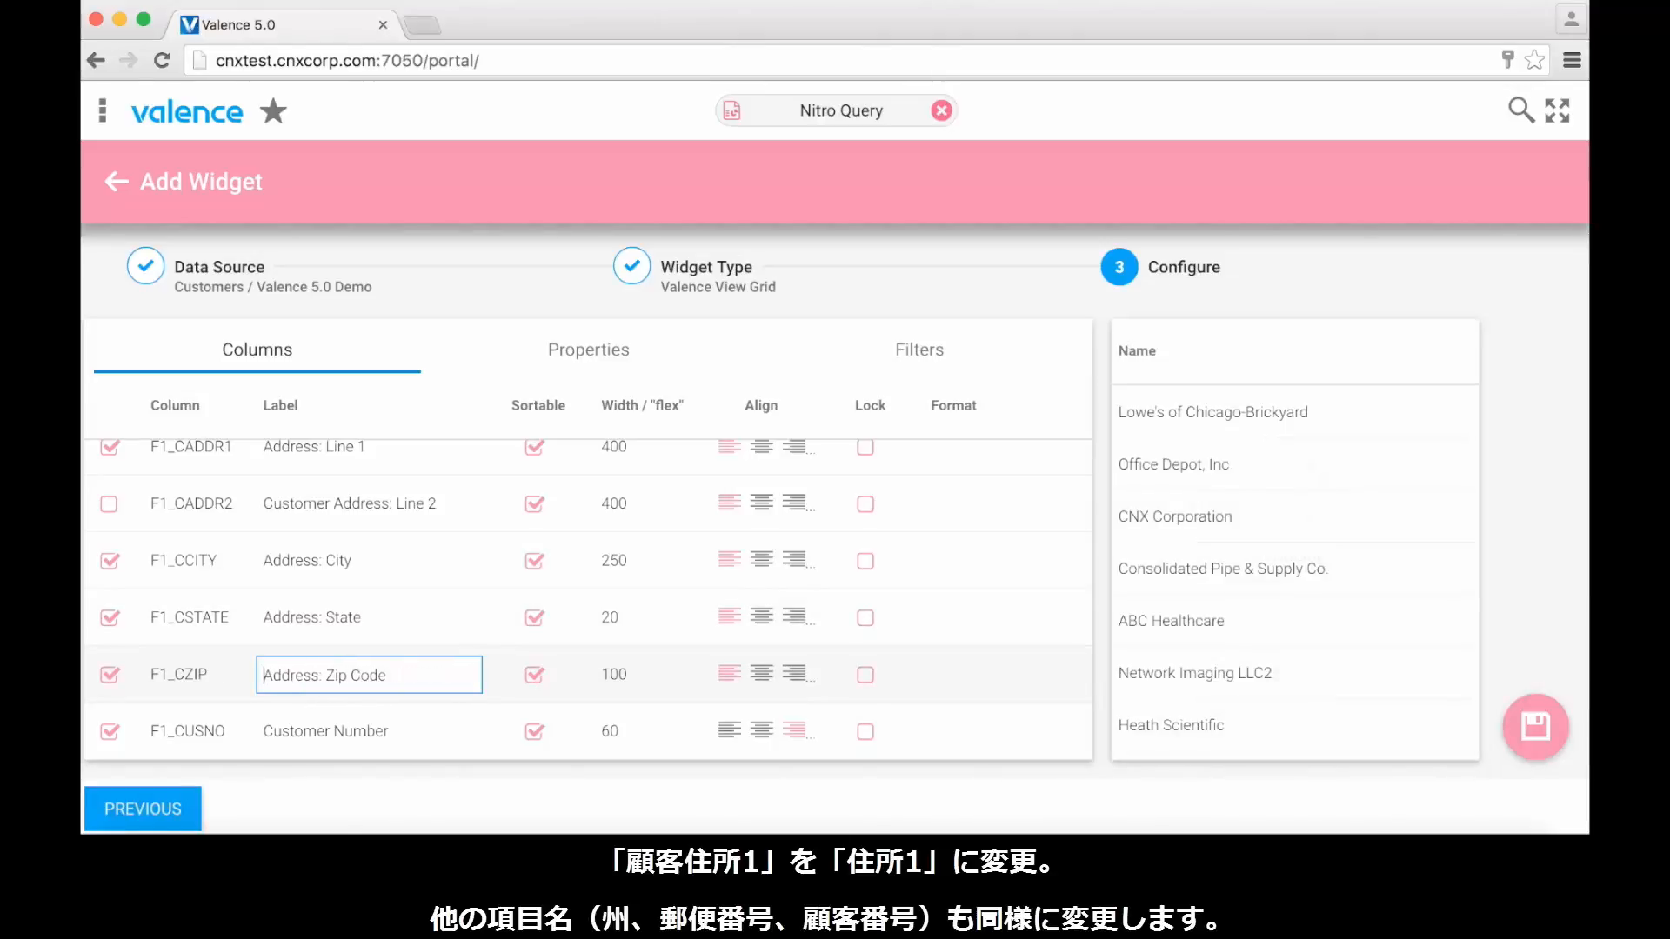
Step: Shorten the label of the F1_CUSNO column to "Number"
left_click(334, 730)
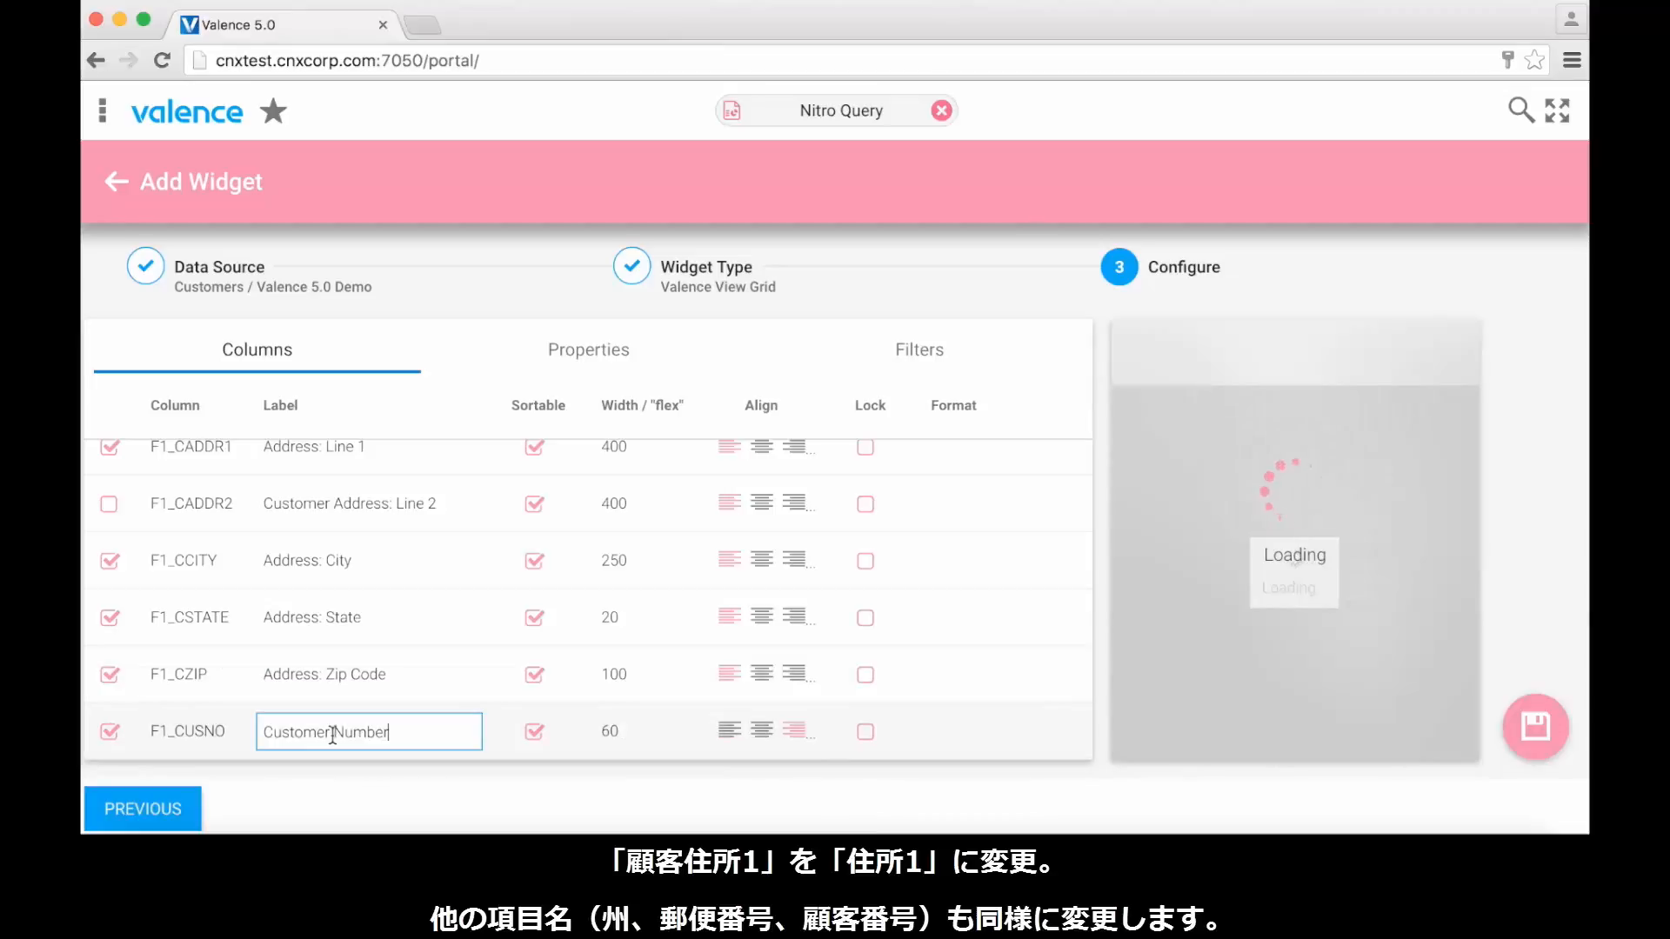
left_click(334, 733)
key("BackSpace")
key("BackSpace")
key("BackSpace")
key("BackSpace")
key("BackSpace")
key("BackSpace")
key("BackSpace")
key("BackSpace")
key("BackSpace")
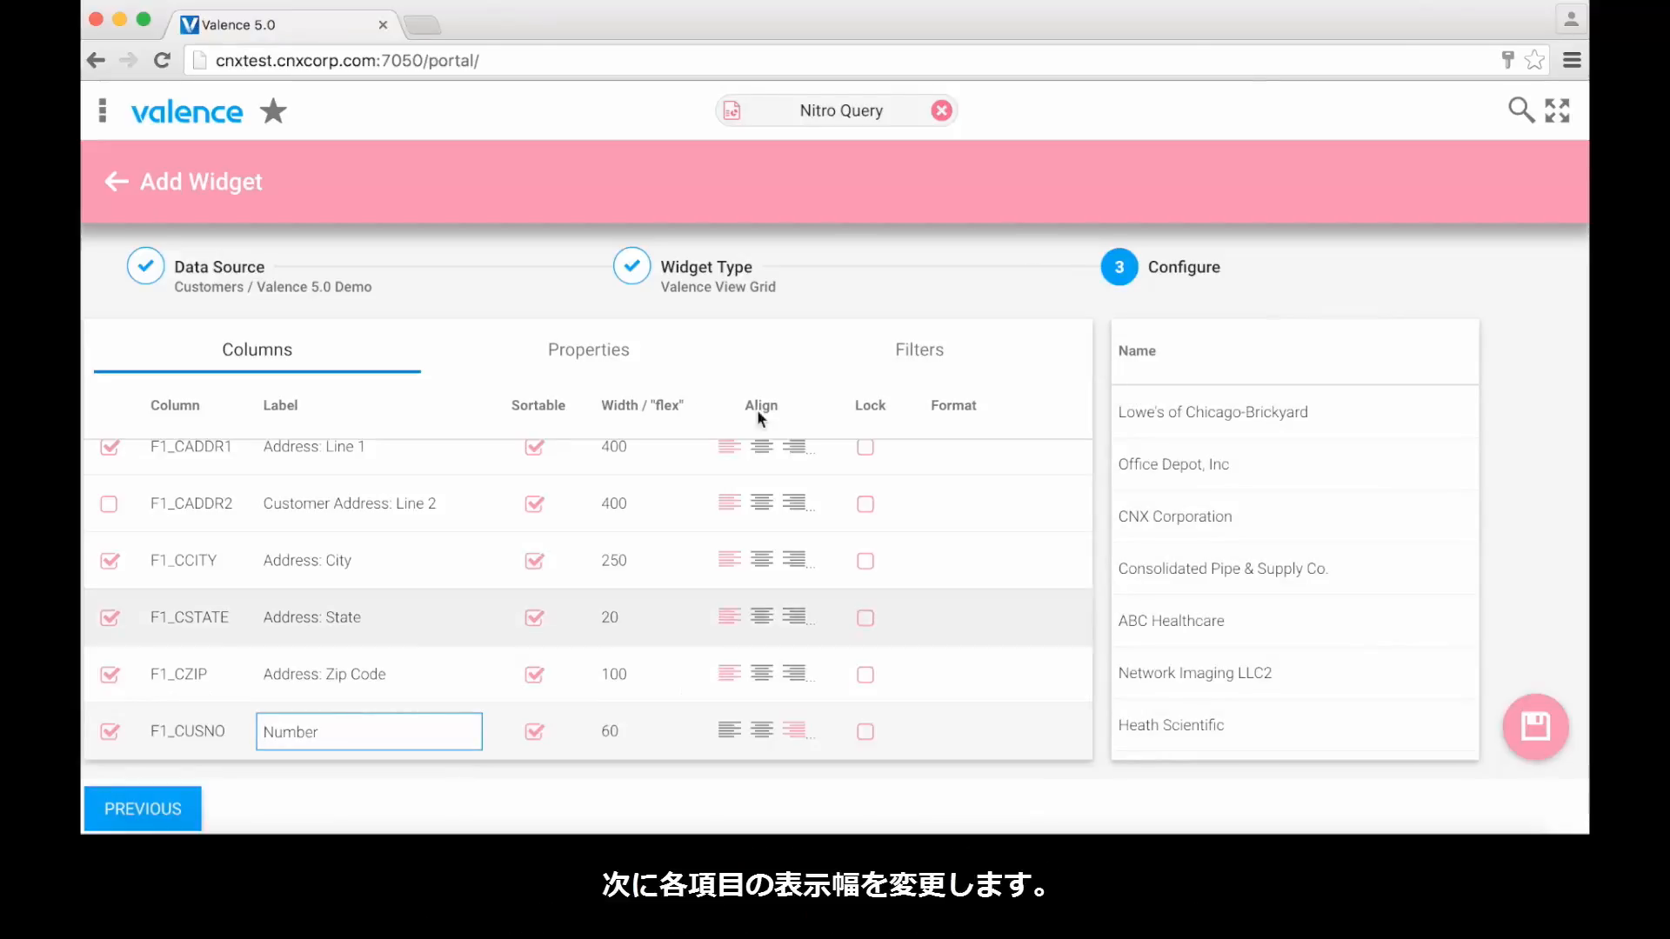
left_click(632, 411)
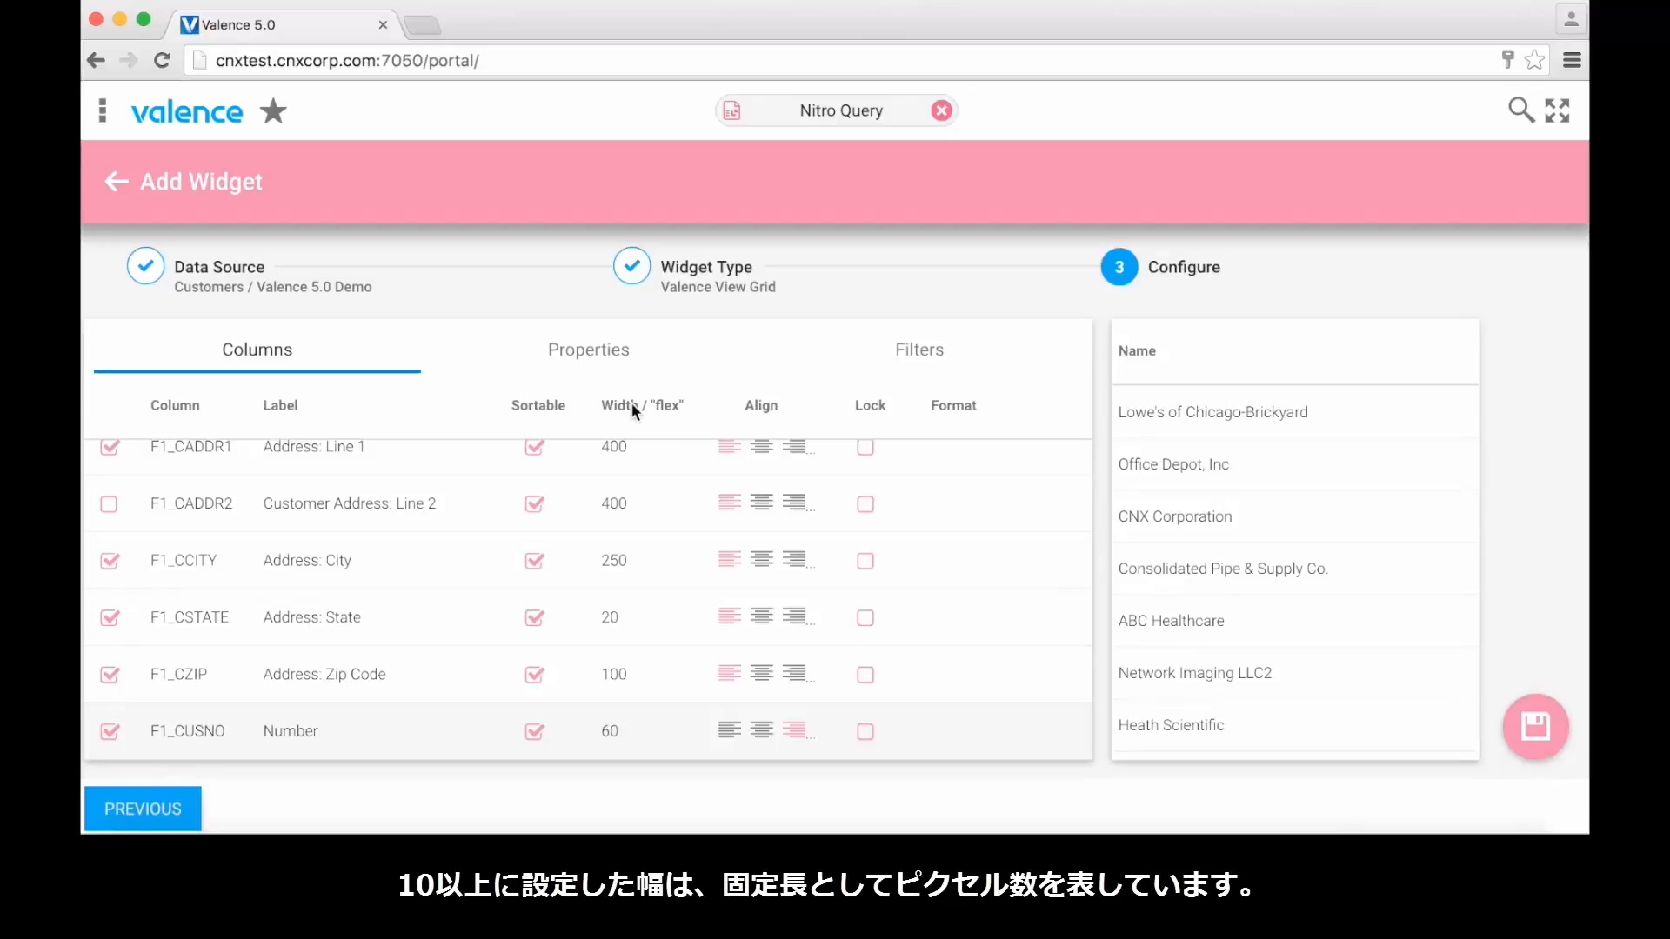
Step: Set the flex width of the F1_CNAME column to 3
scroll(610, 487, "up", 2)
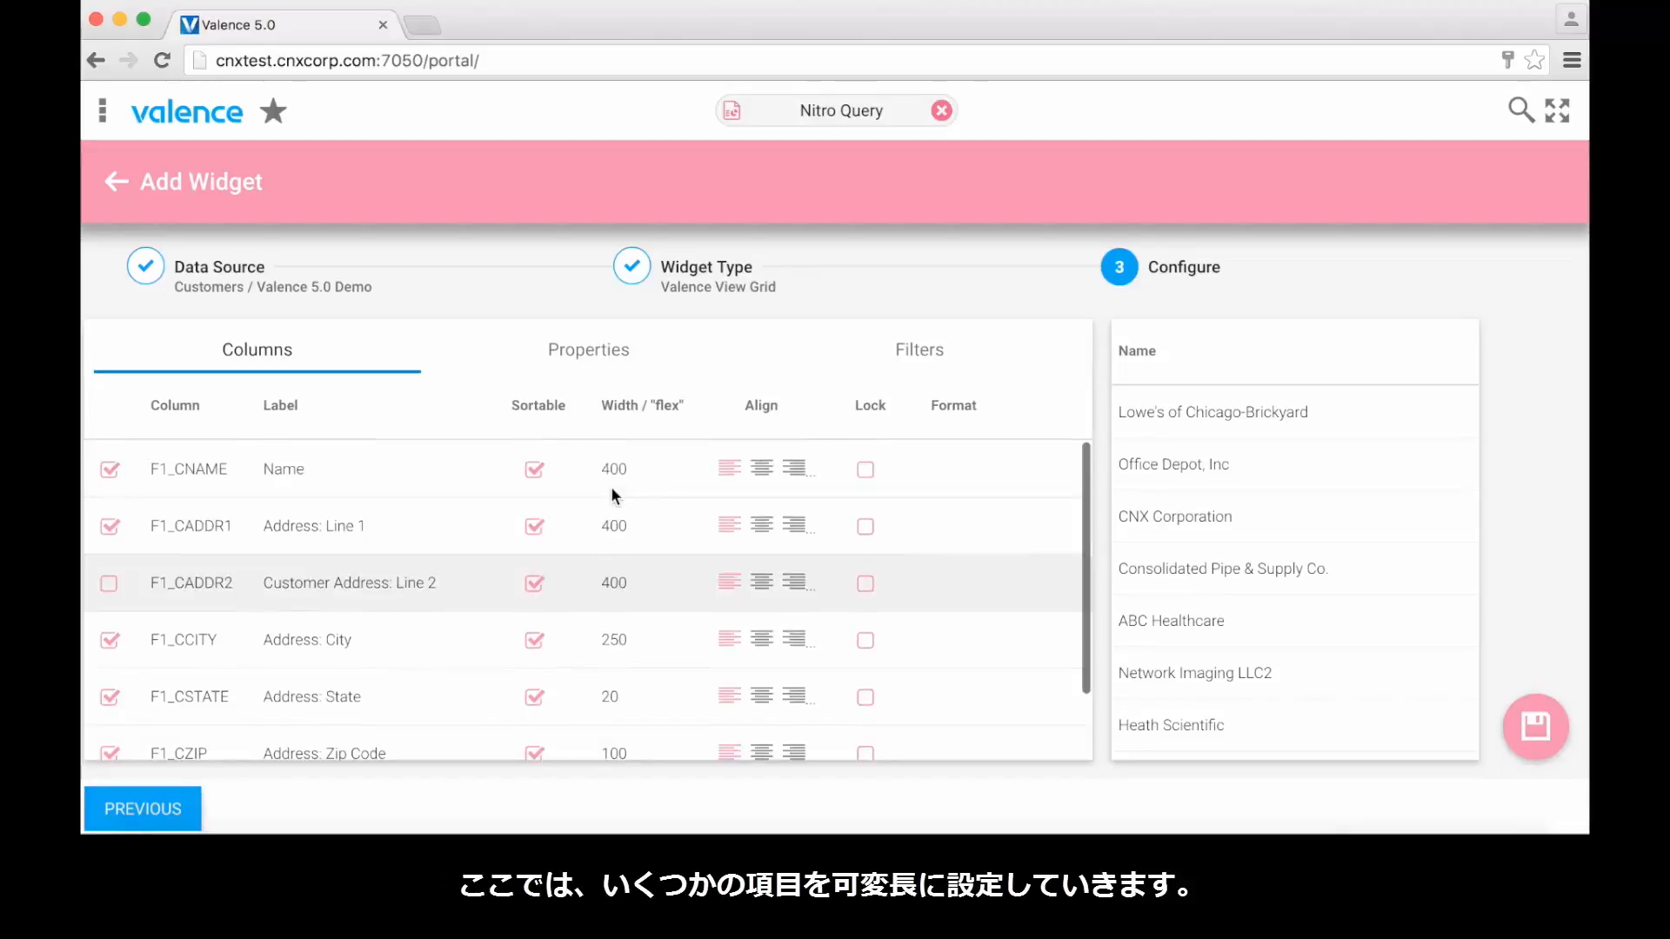
left_click(623, 472)
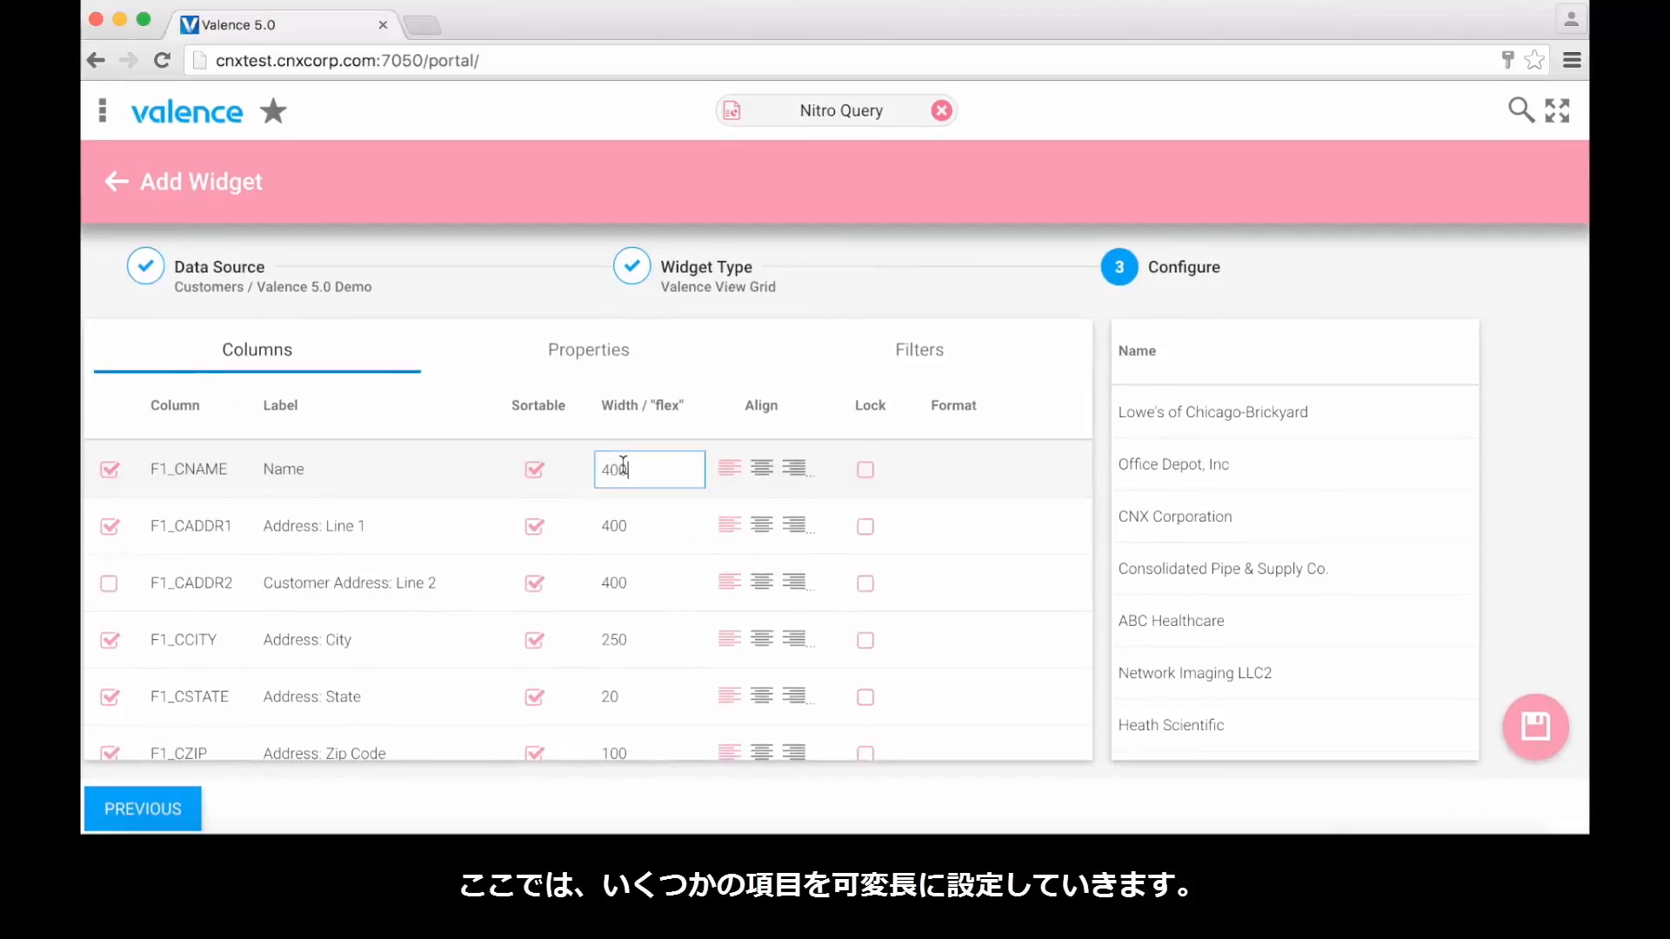
key("BackSpace")
key("BackSpace")
key("BackSpace")
type("3")
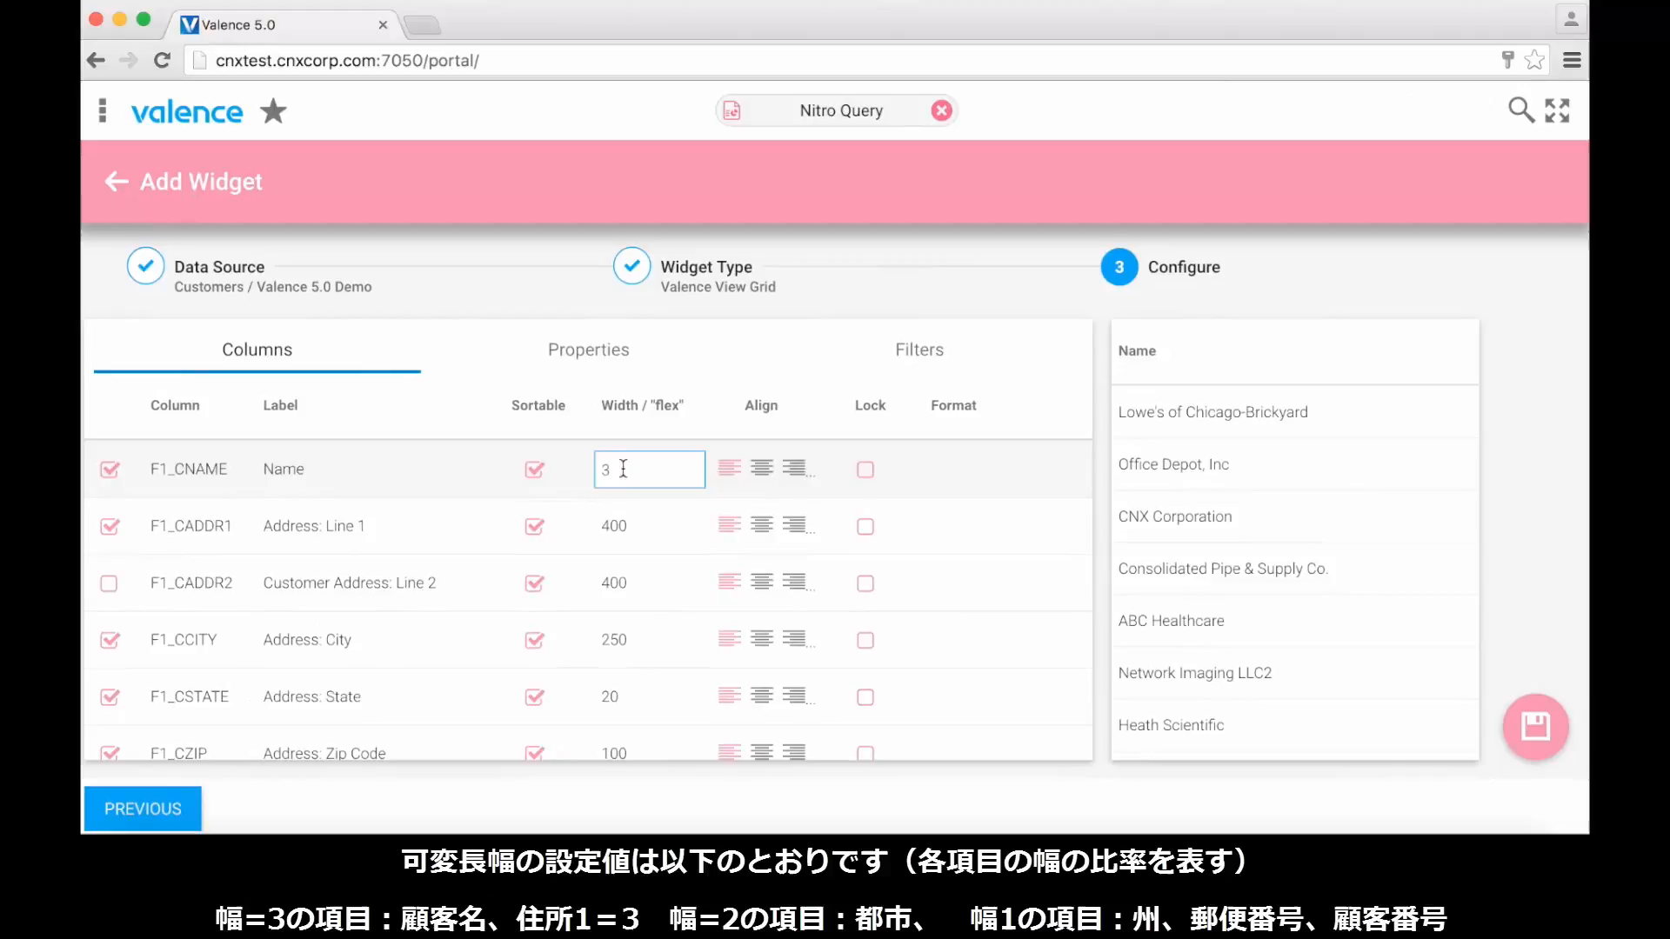
Step: Set the flex width of the F1_CADDR1 column to 3
left_click(622, 524)
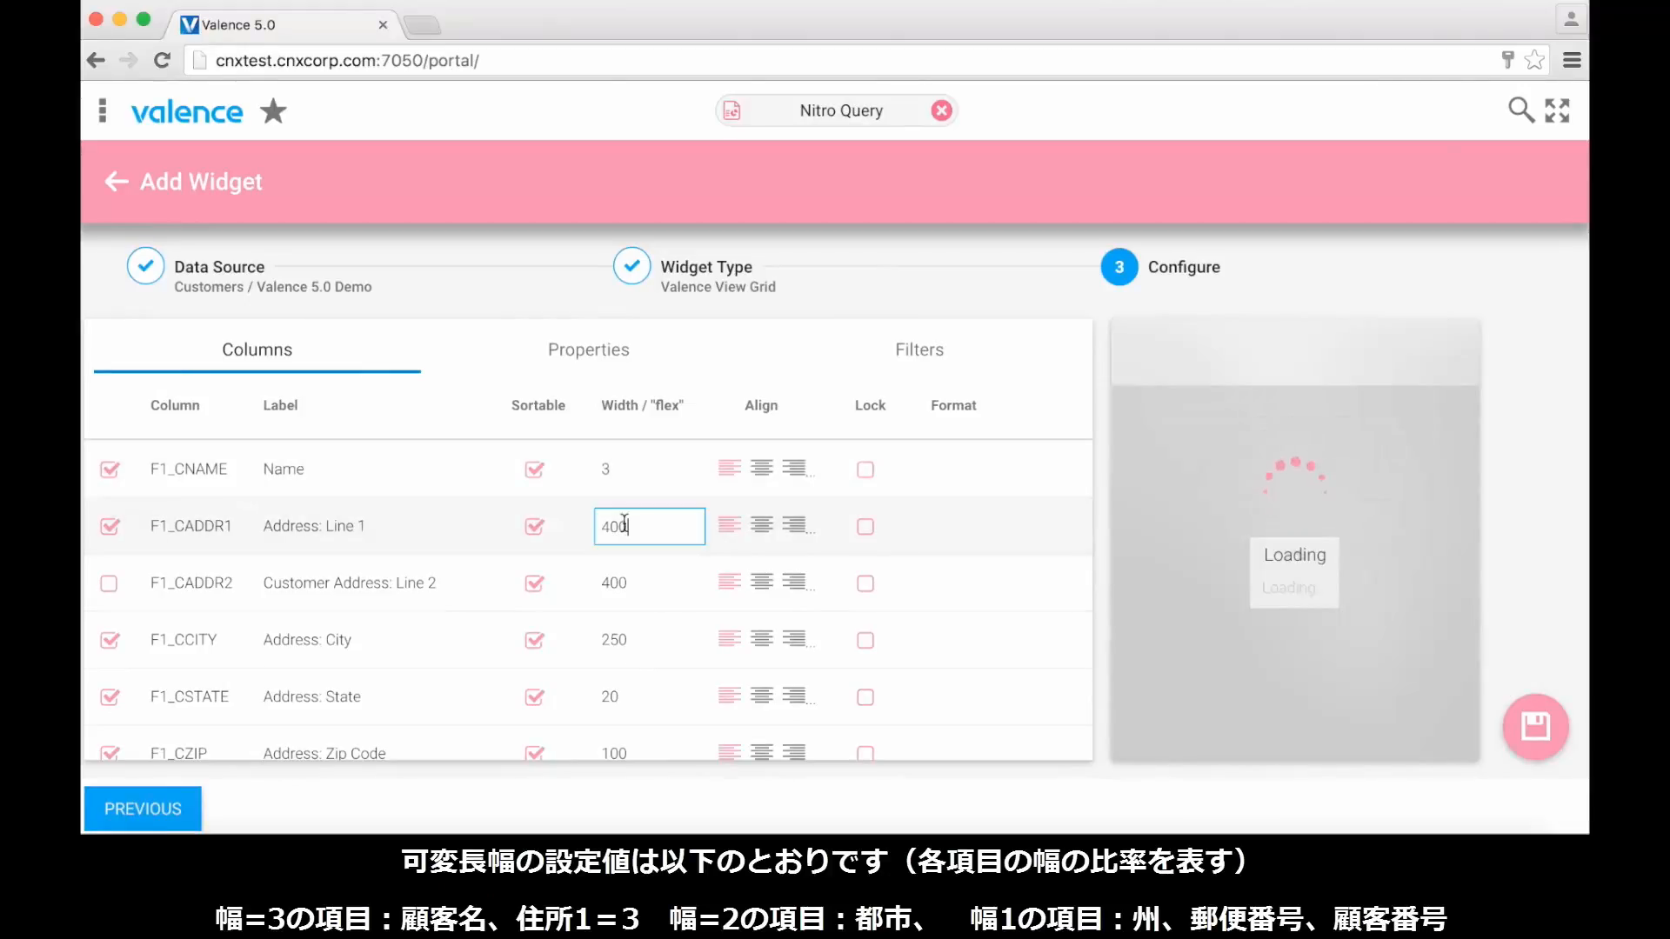
key("BackSpace")
key("BackSpace")
key("BackSpace")
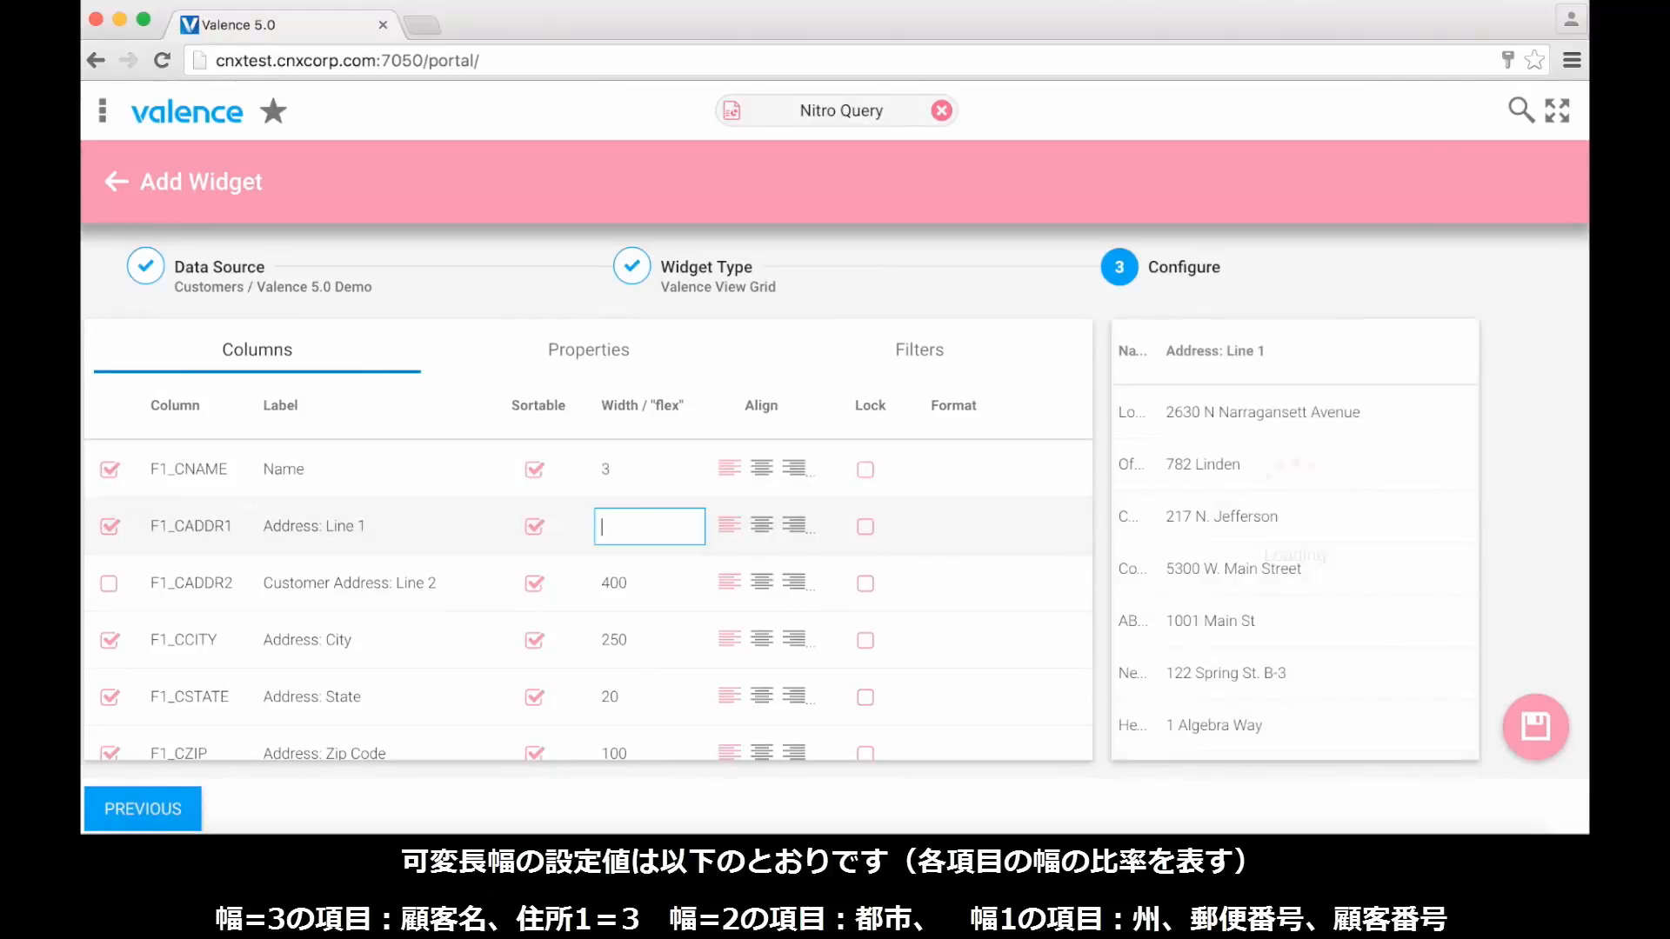
type("3")
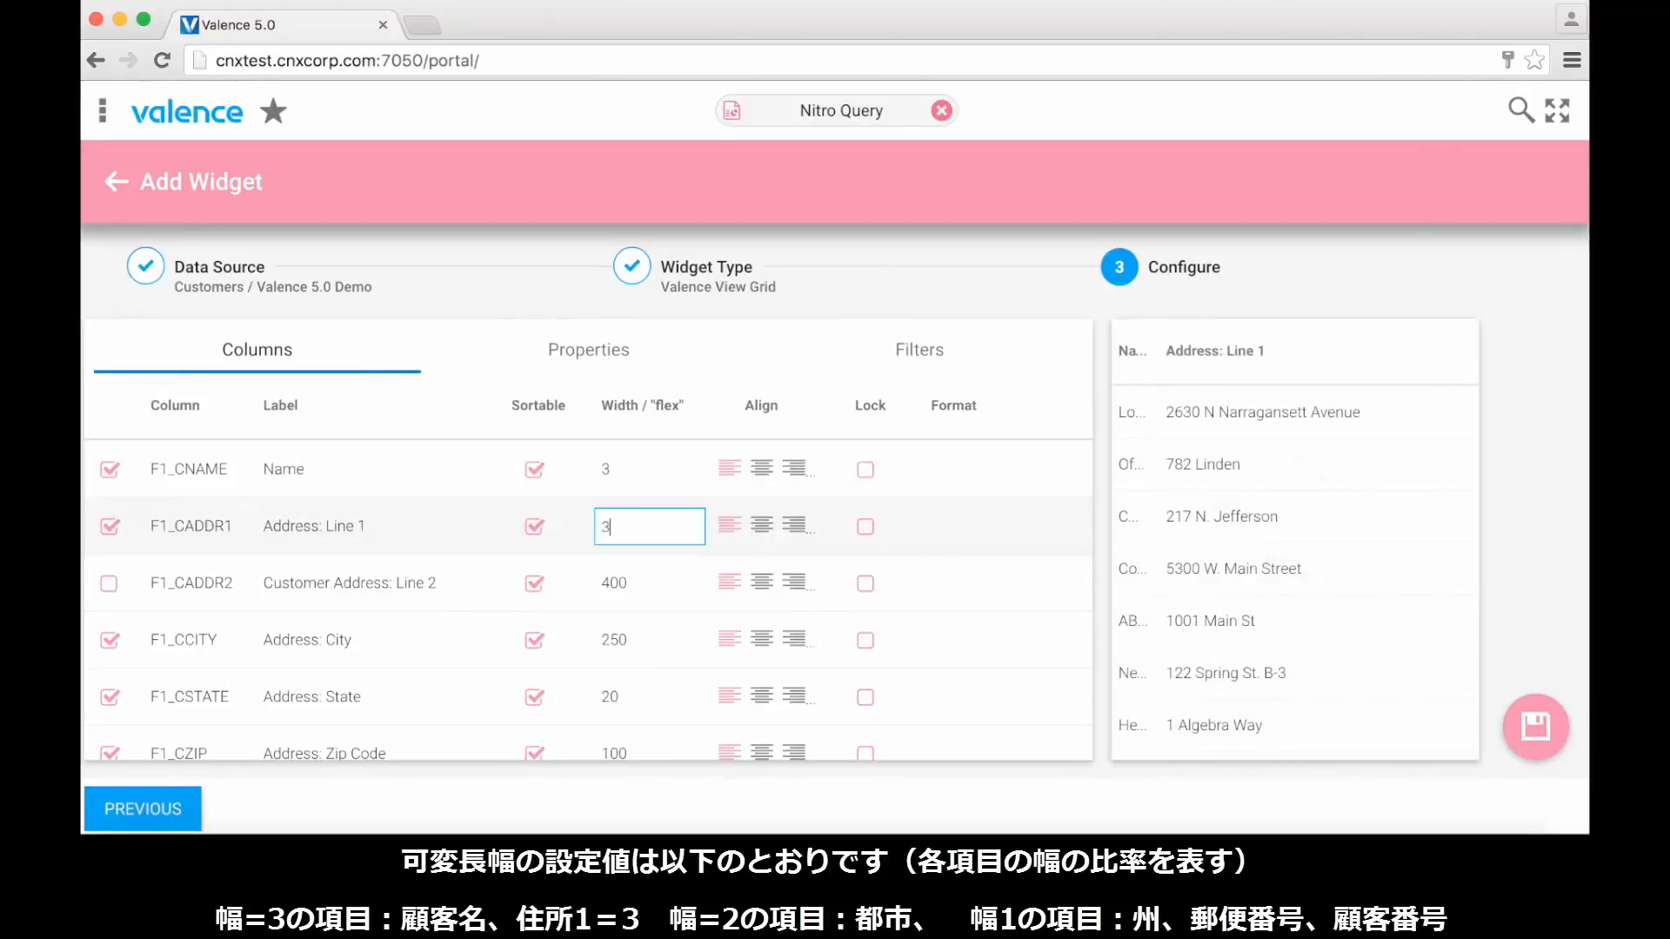
Step: Set the flex width of the F1_CCITY column to 2 and of the F1_CSTATE column to 1
left_click(624, 637)
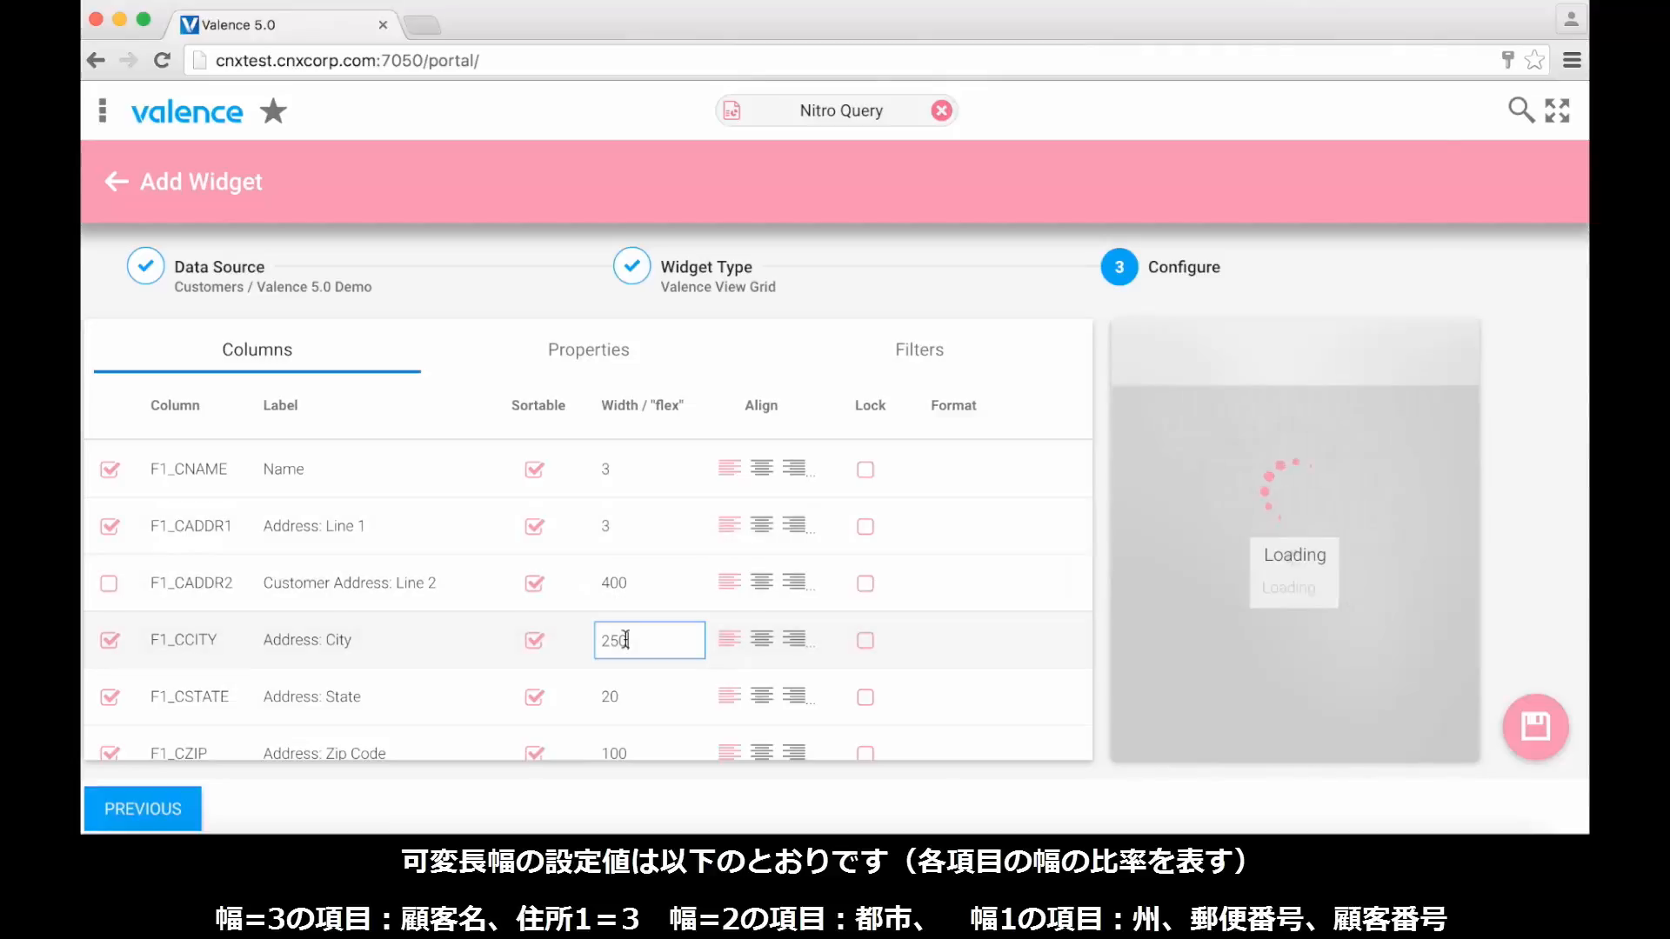
key("BackSpace")
key("BackSpace")
left_click(625, 697)
key("BackSpace")
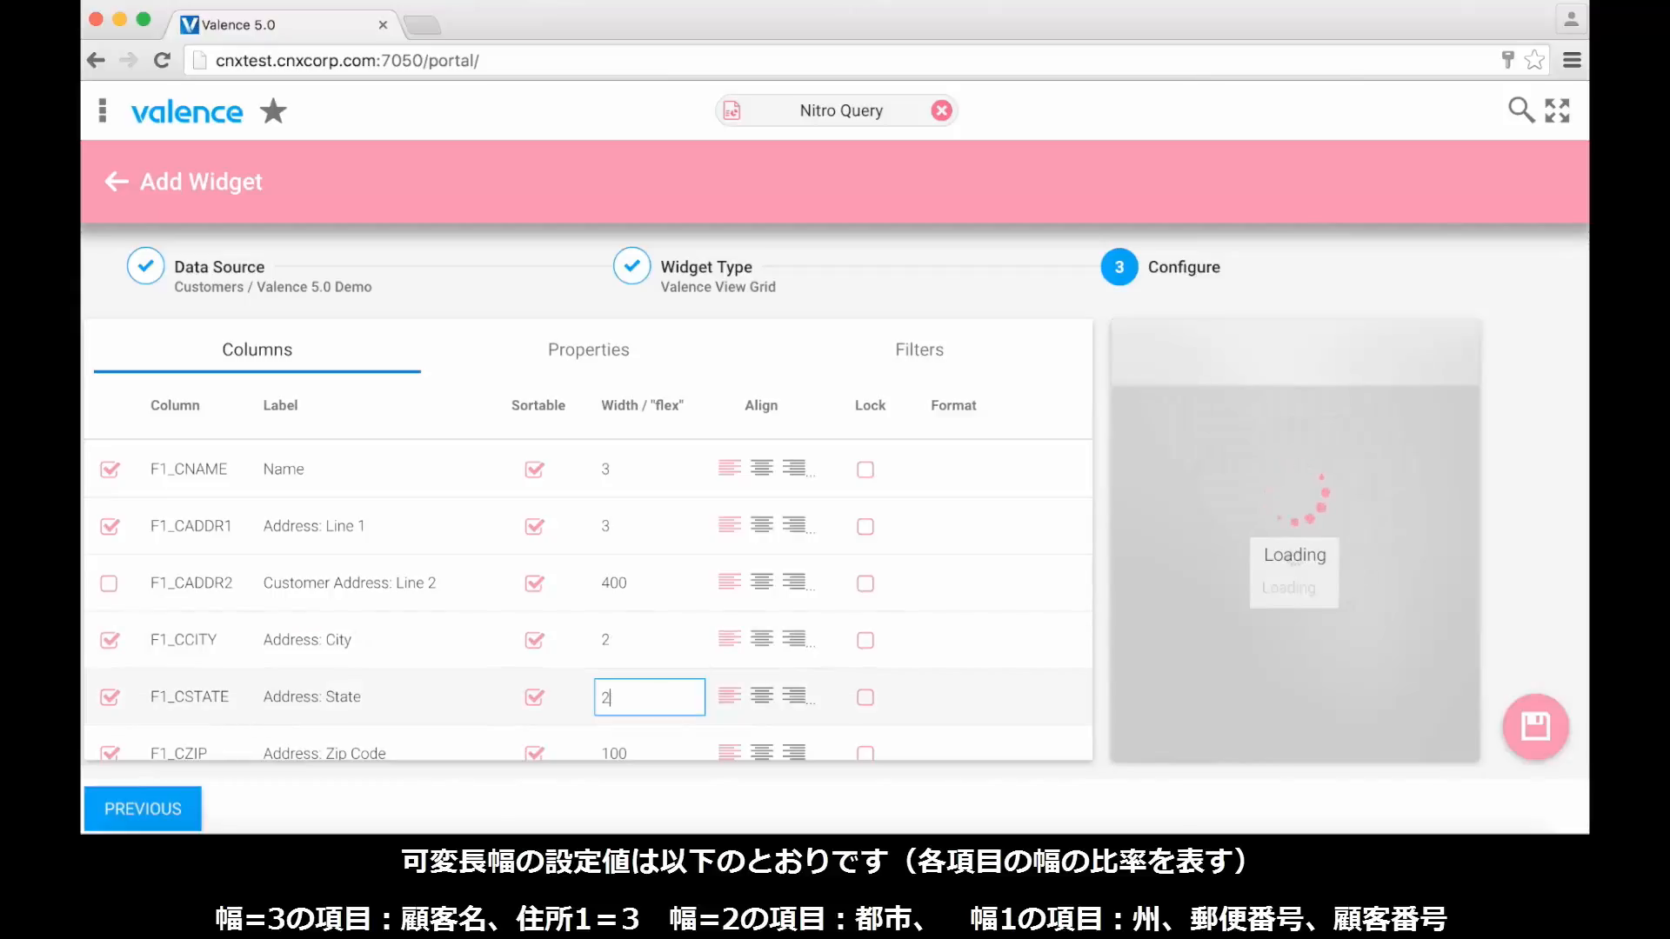
key("BackSpace")
type("1")
Step: Set the flex width of both the F1_CZIP and F1_CUSNO columns to 1
left_click(616, 753)
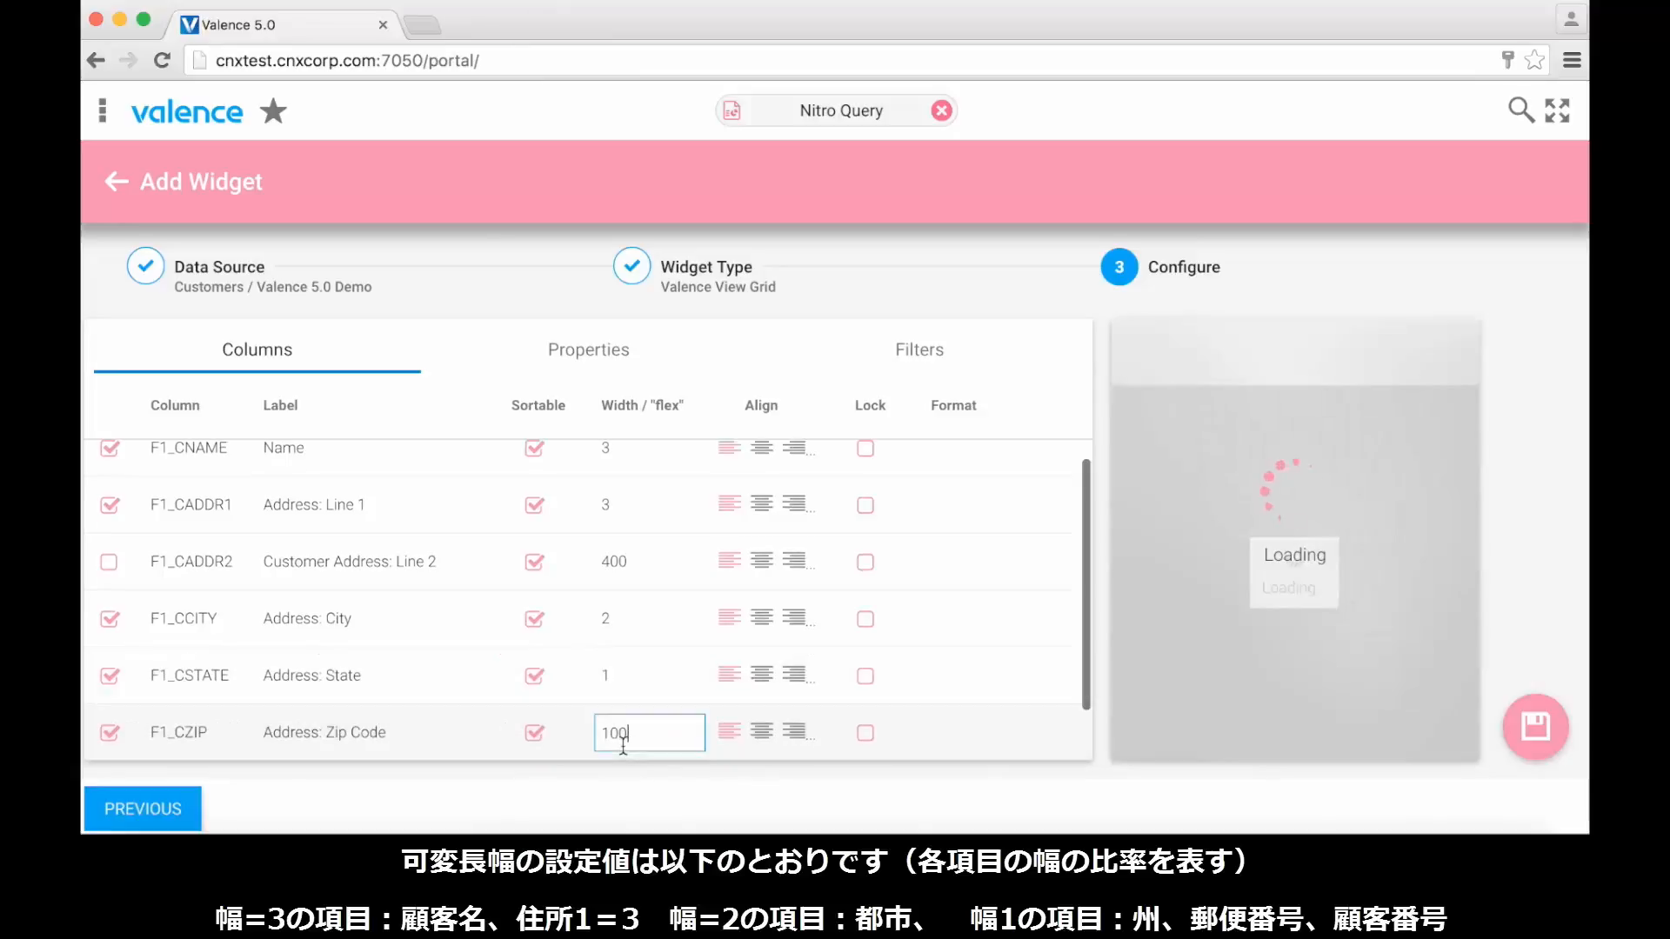
key("BackSpace")
key("BackSpace")
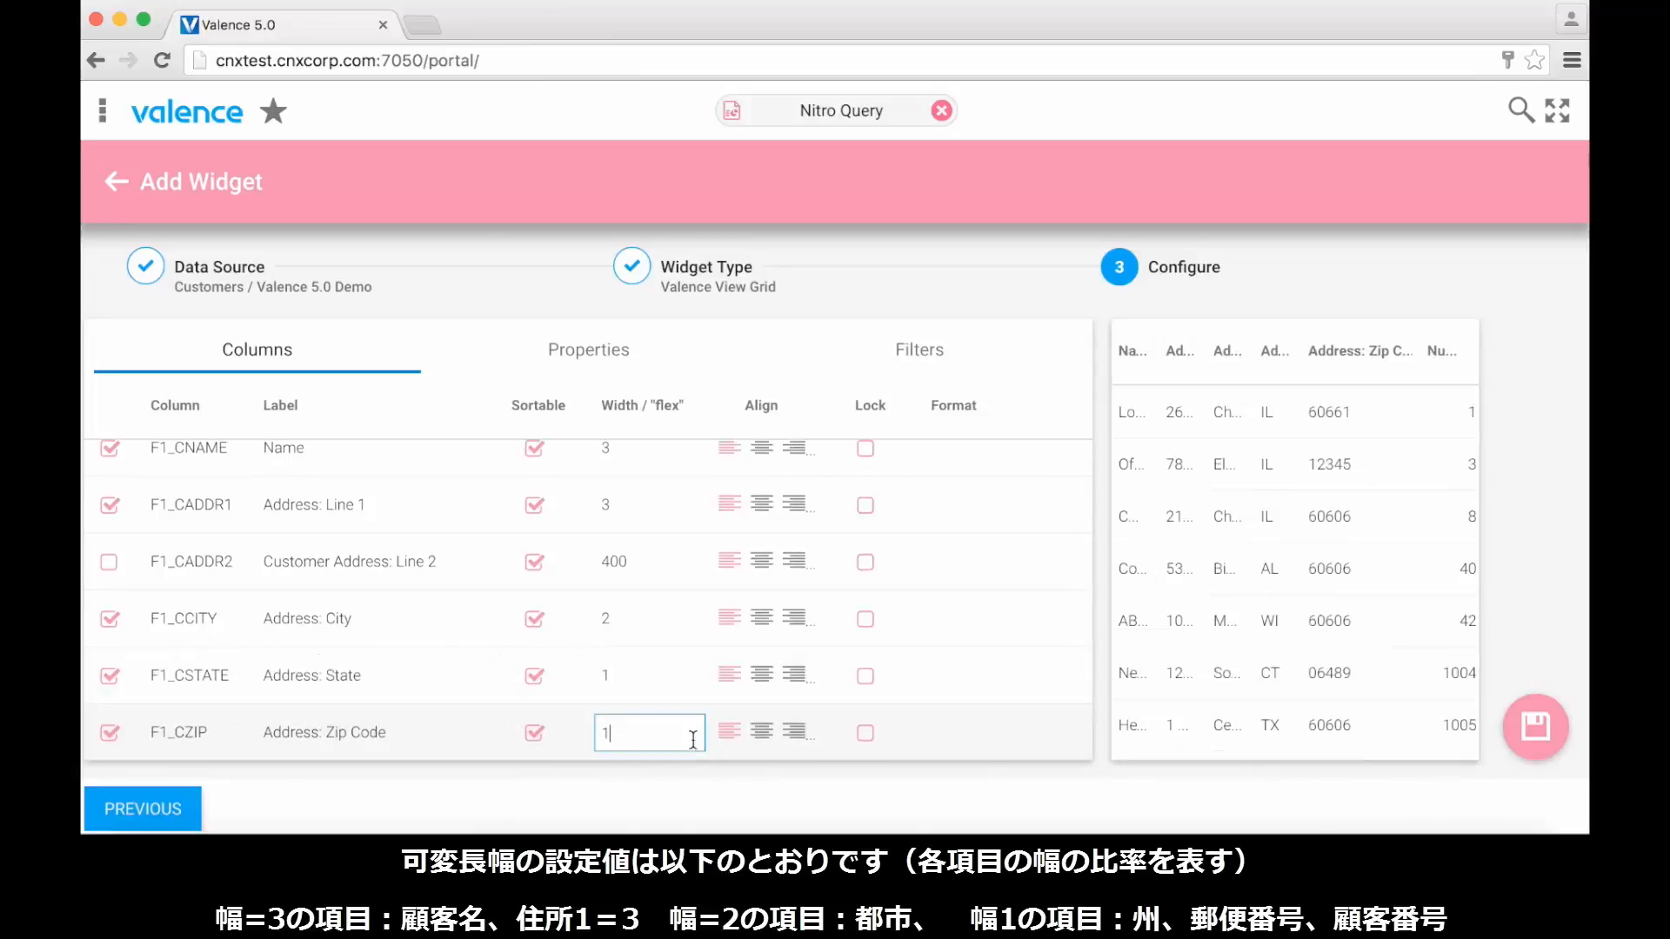
key("Return")
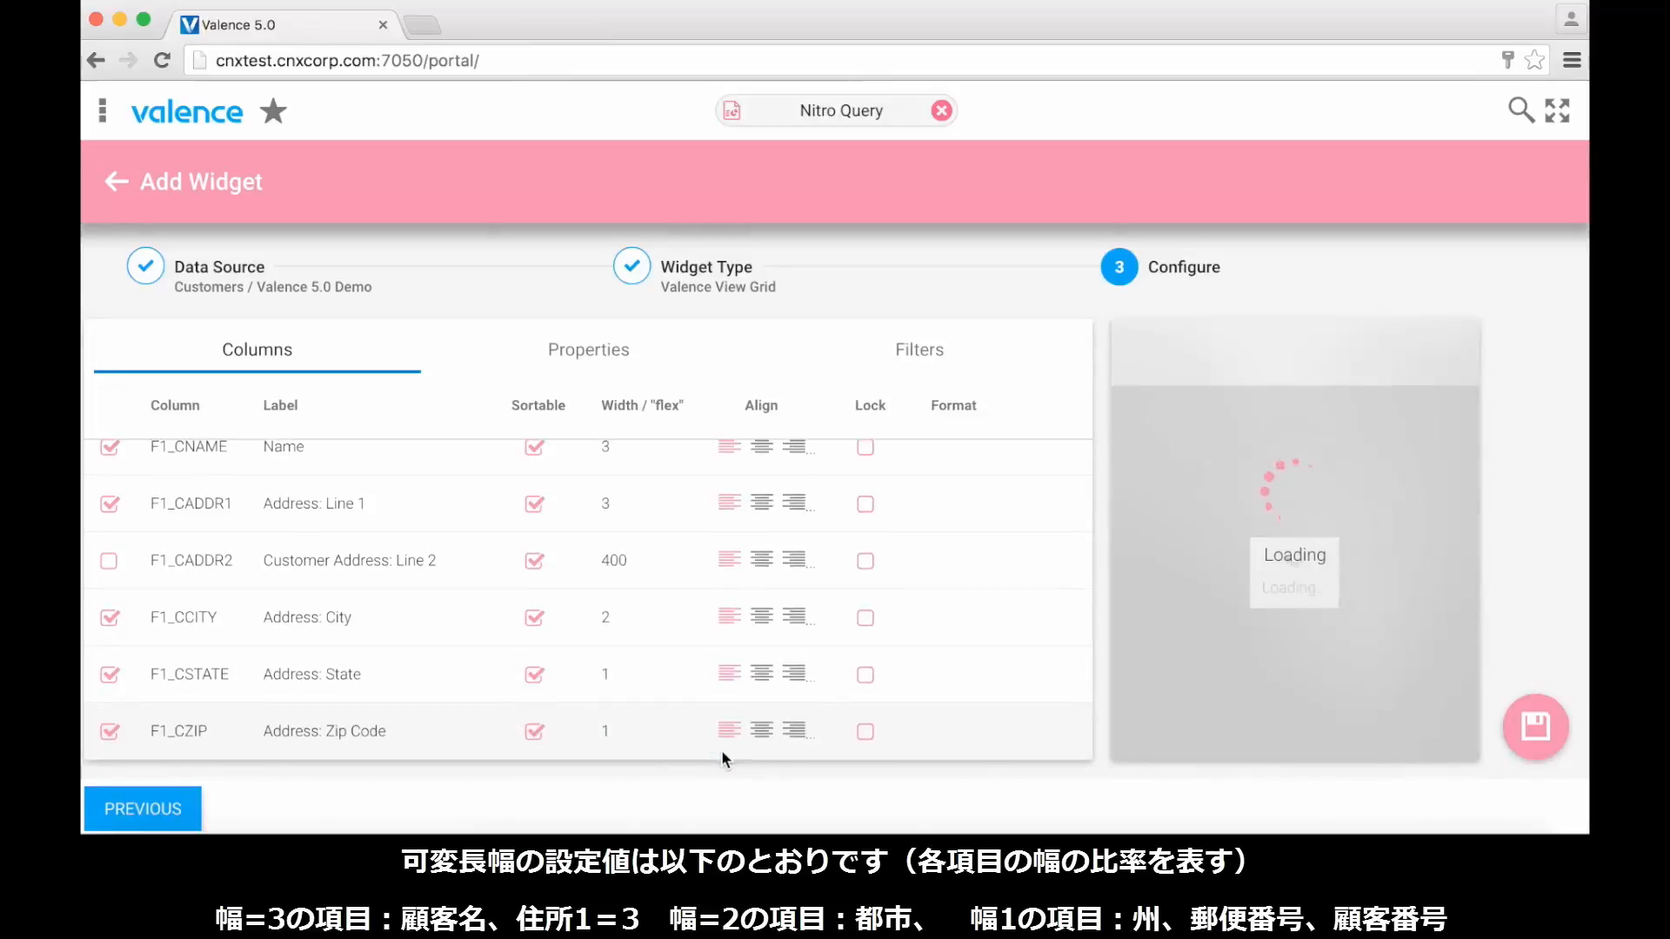
scroll(722, 750, "down", 1)
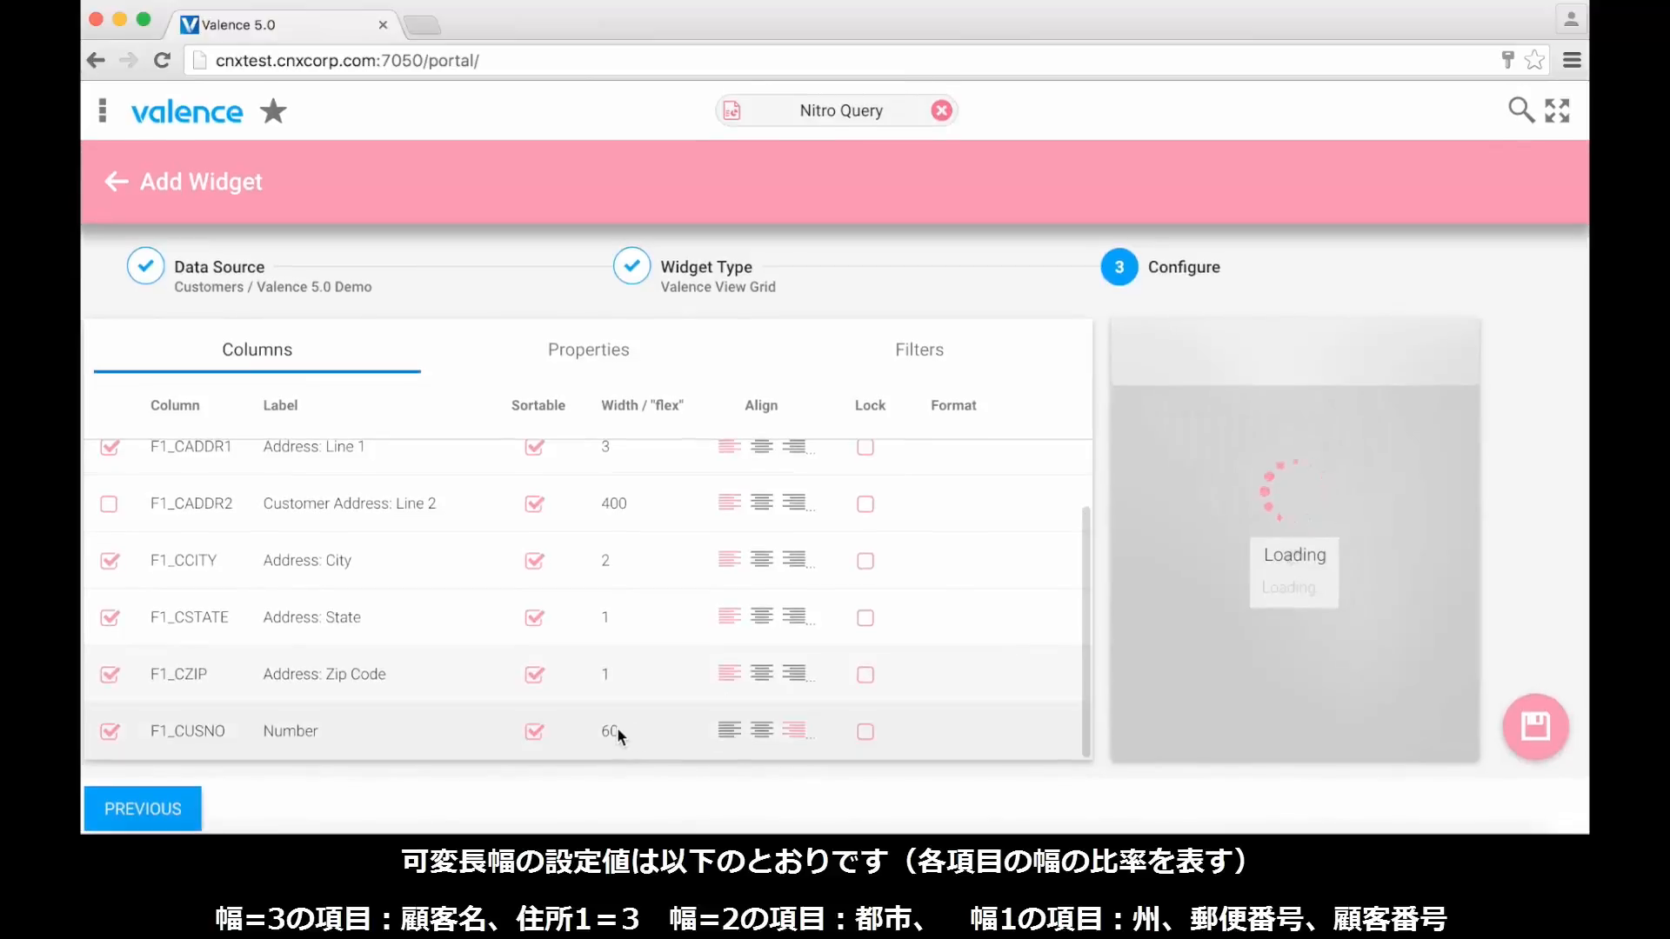
left_click(619, 731)
key("BackSpace")
key("BackSpace")
type("1")
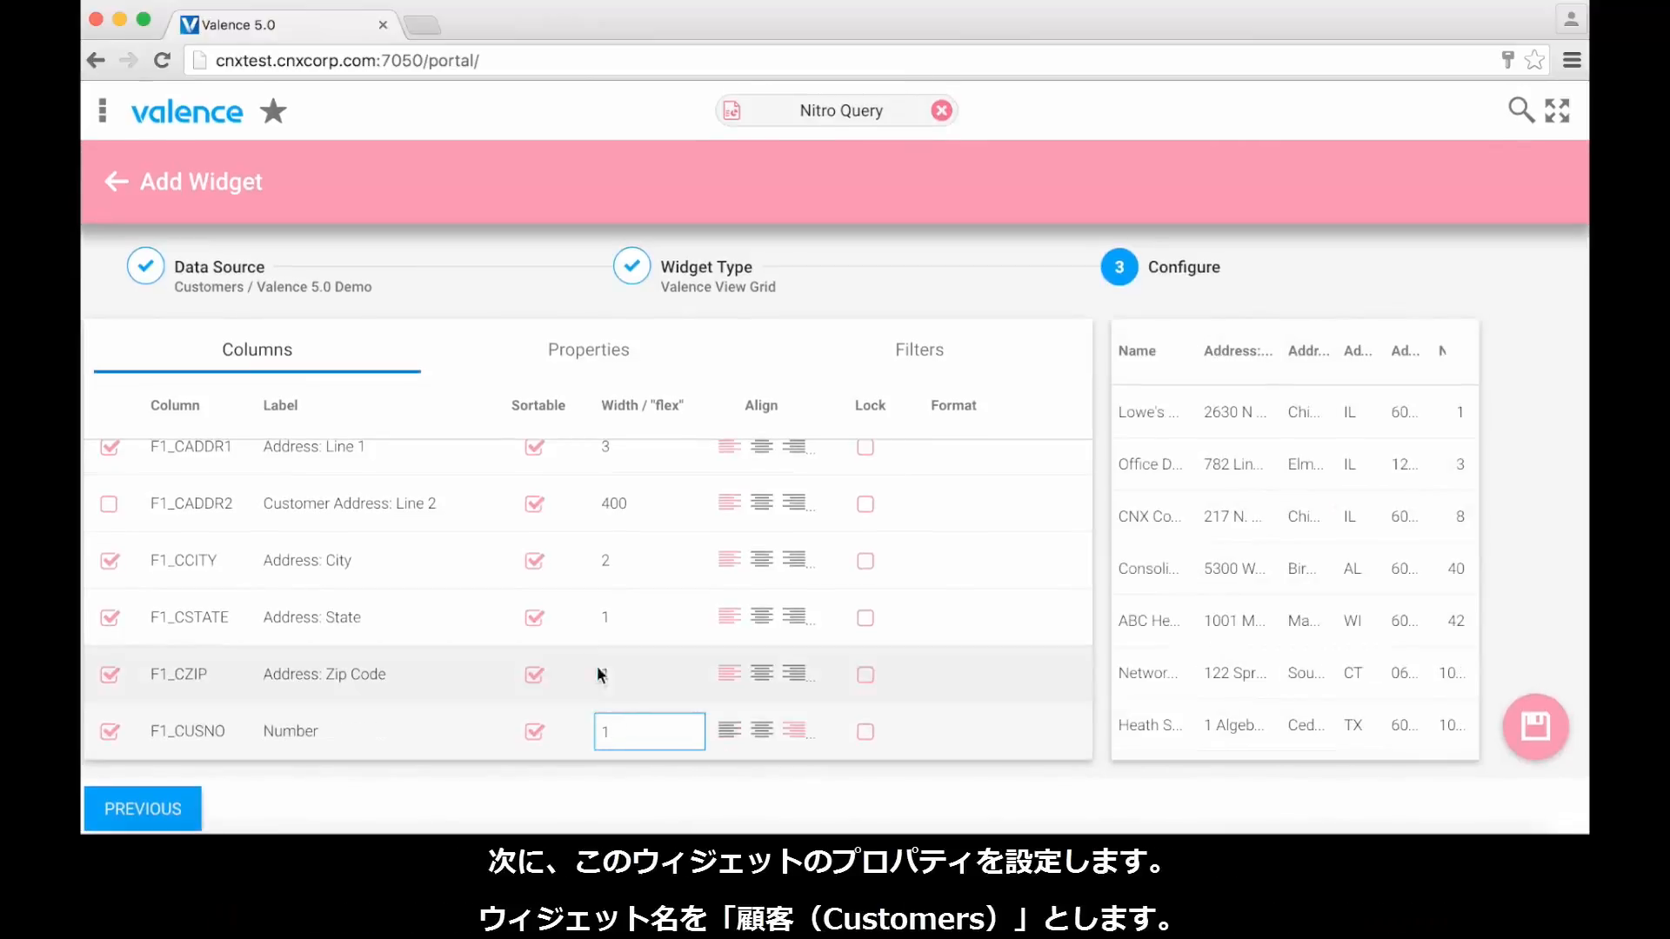
Step: Set the grid widget's title property to "Customers"
left_click(575, 357)
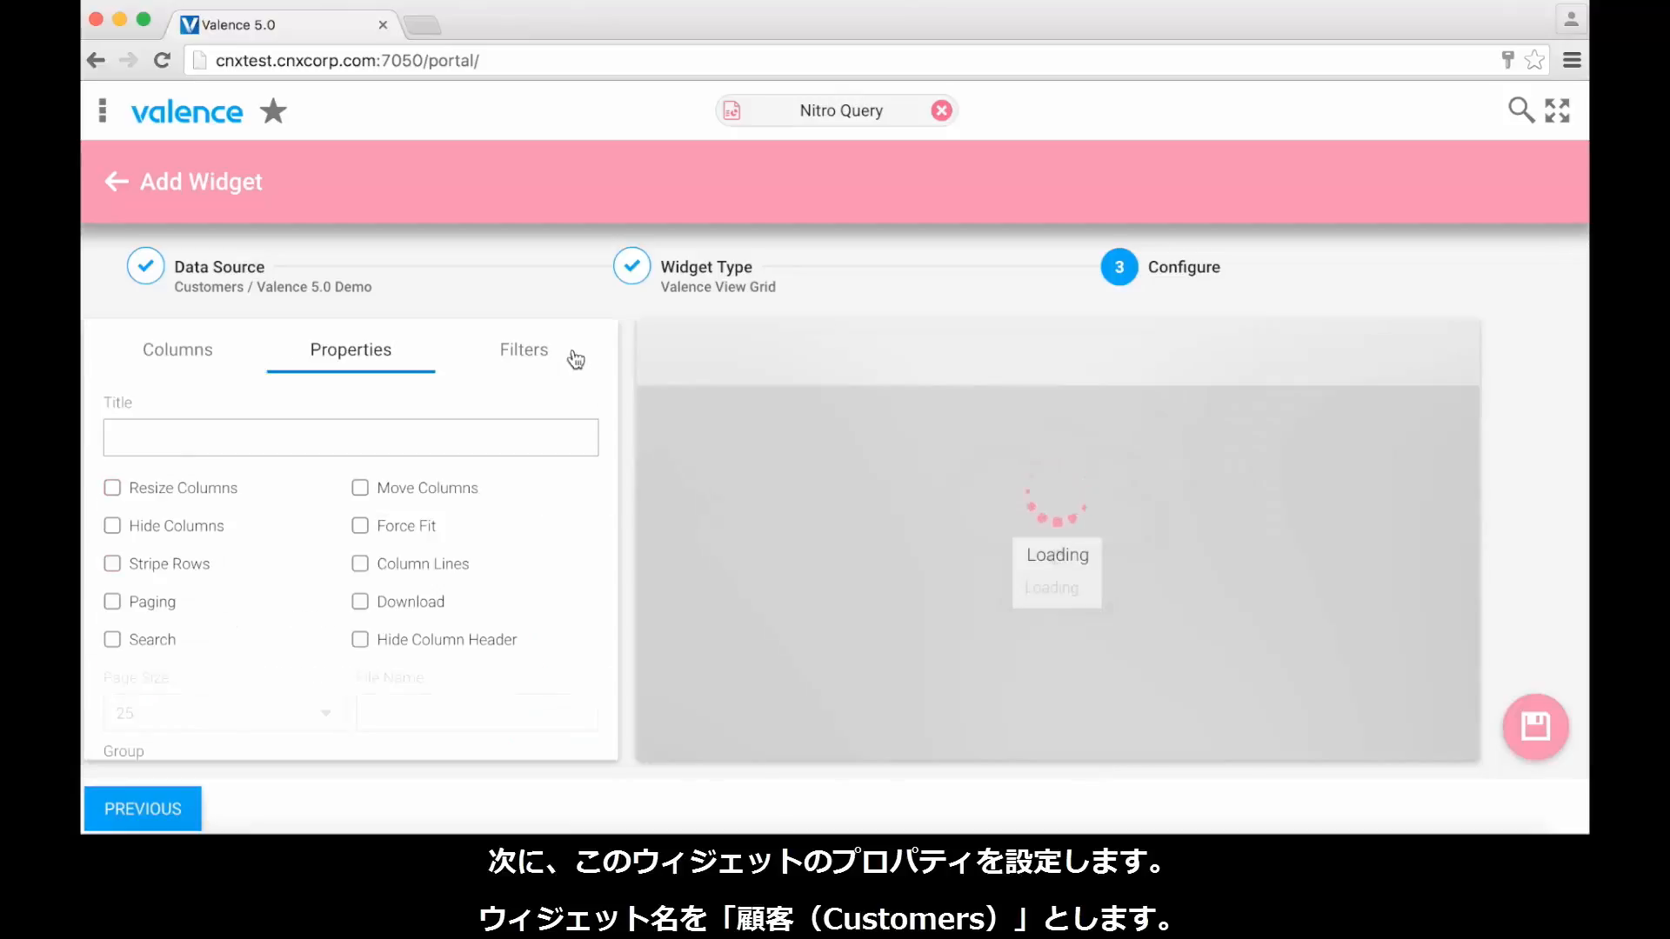
left_click(418, 435)
type("C")
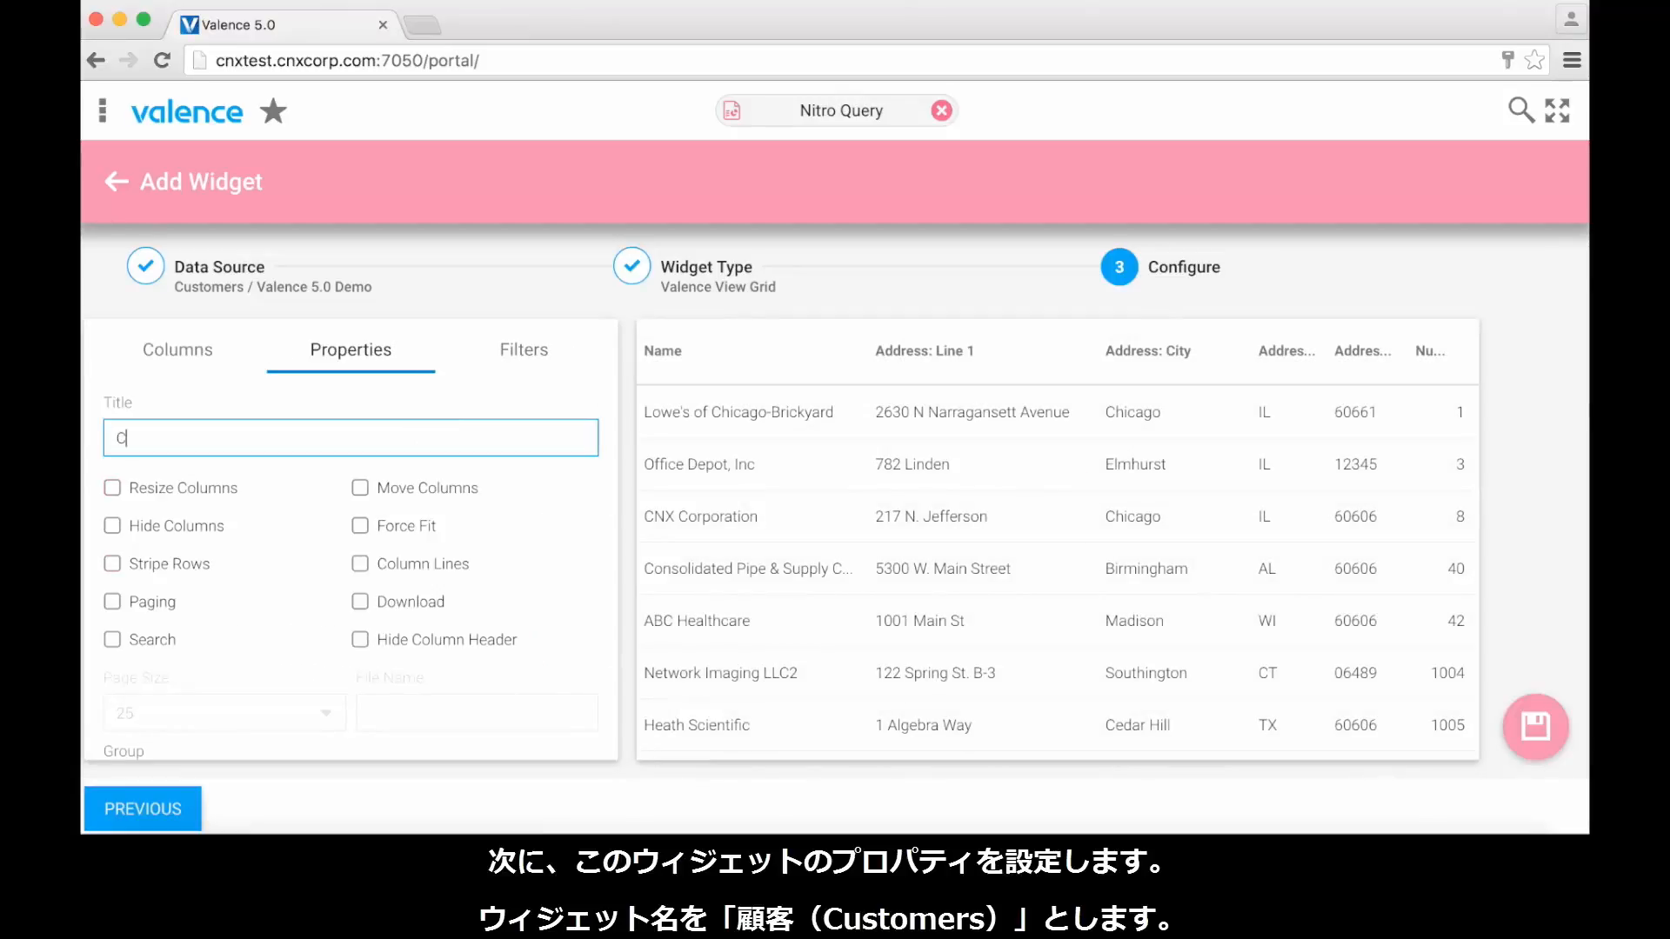
type("ustomers")
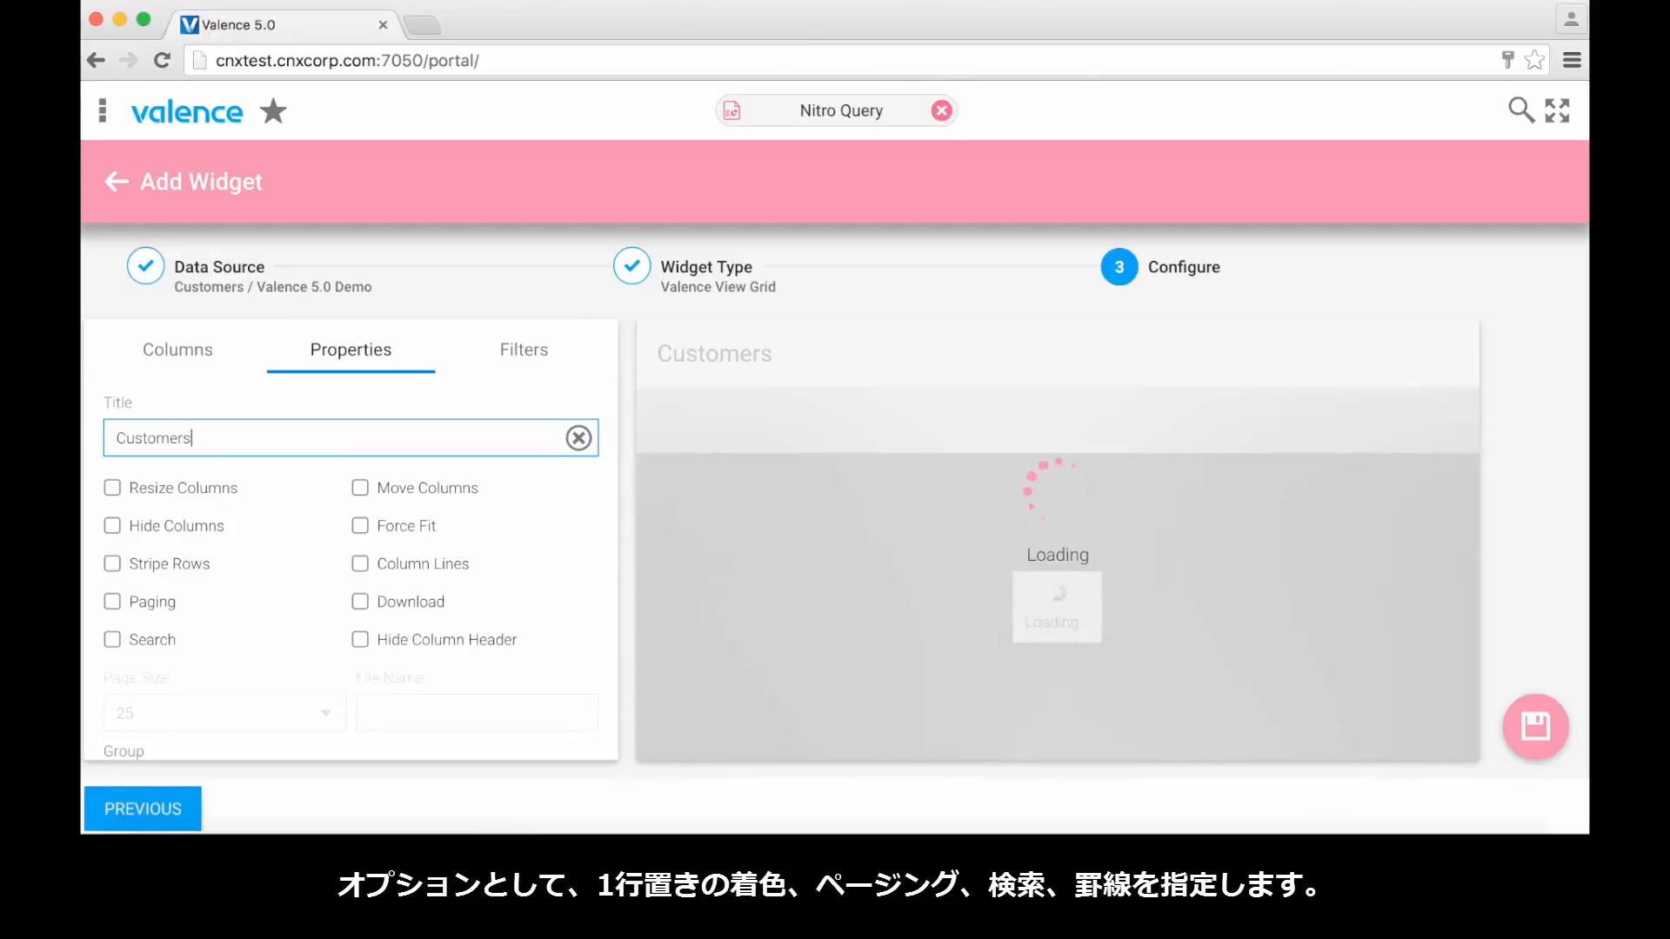
Step: Enable stripe rows, paging, search and column lines for the grid, and set its page size to 100
left_click(112, 566)
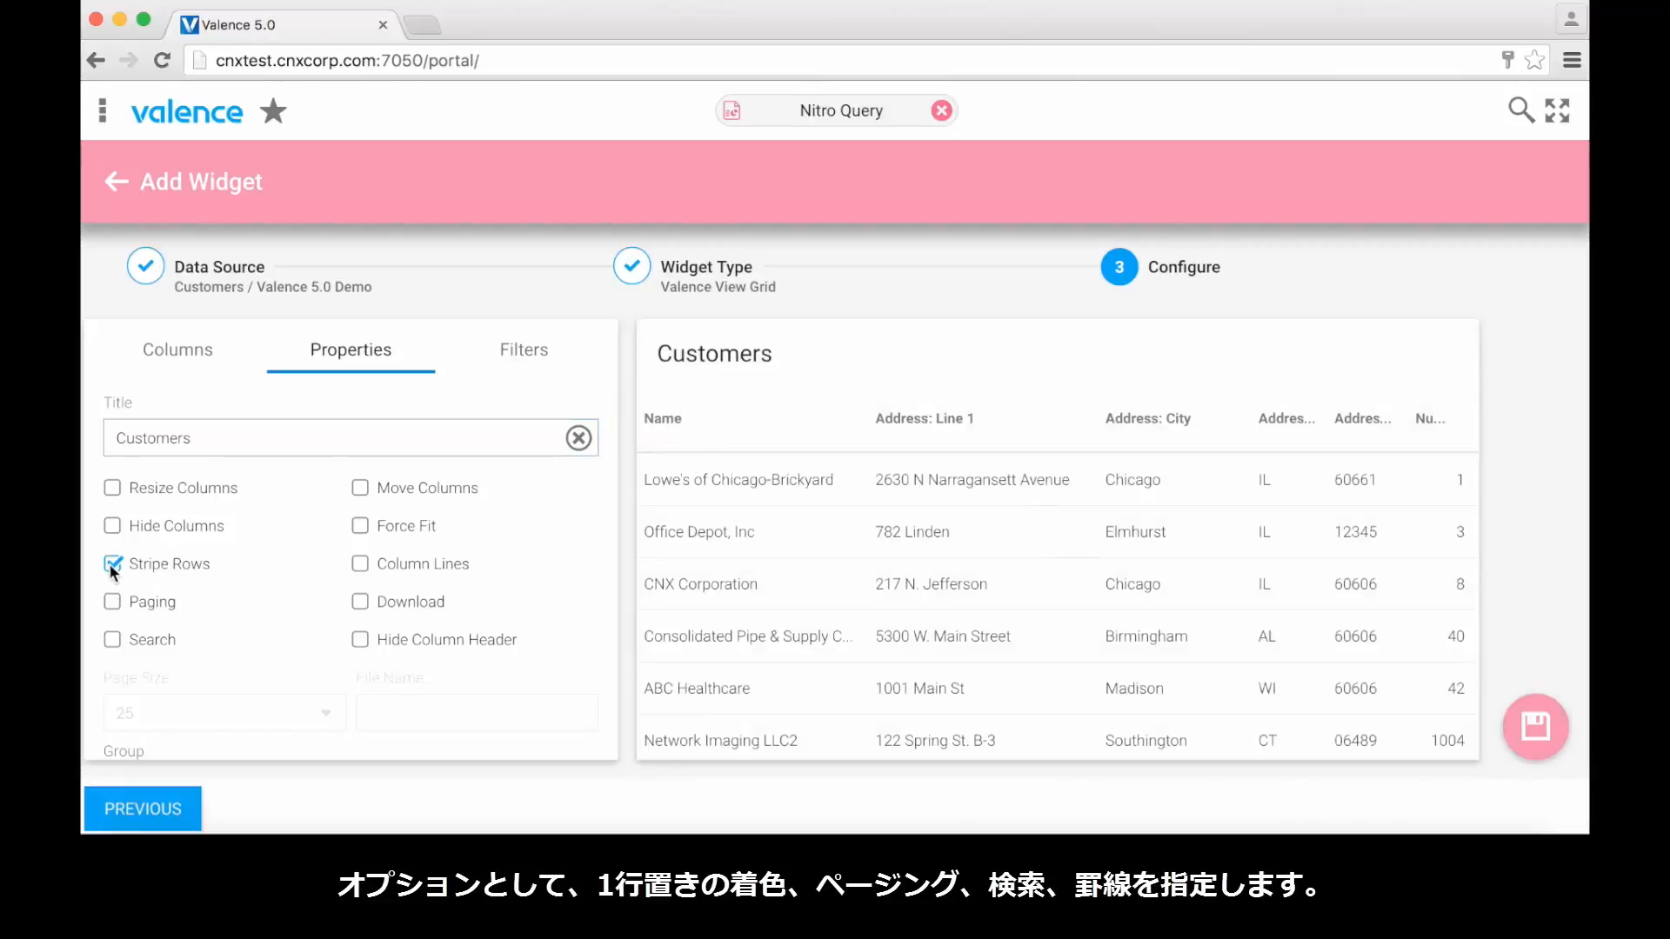
left_click(113, 603)
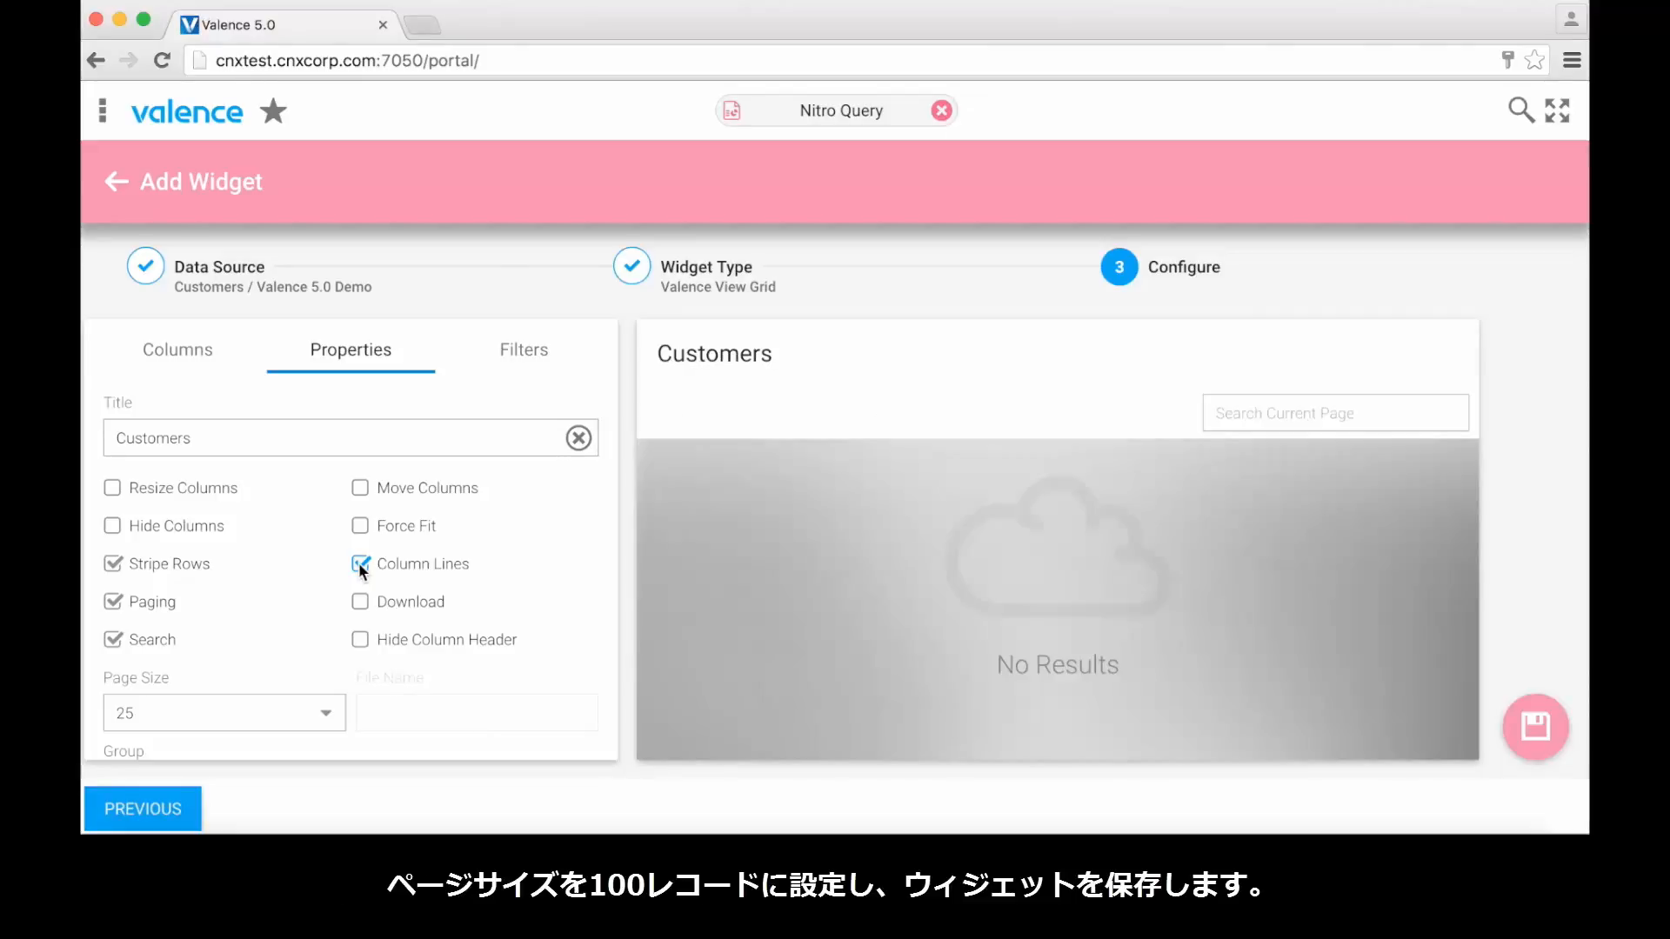
left_click(329, 720)
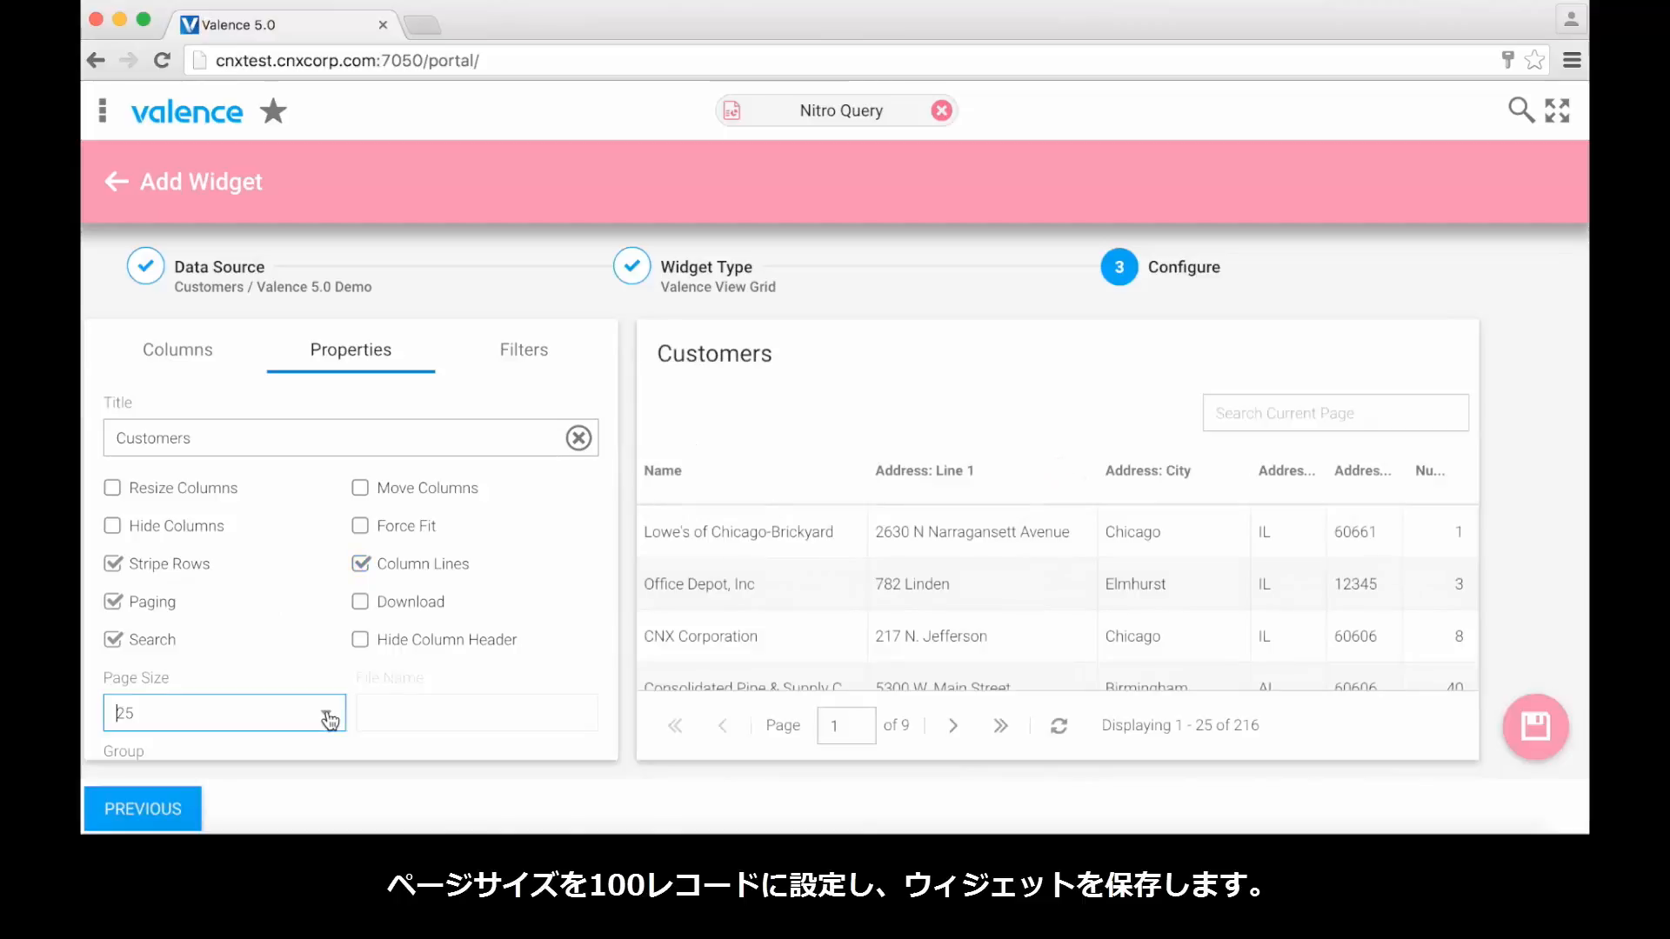
left_click(216, 598)
Step: Save the widget with the name "Customer List" and the description "Valence 5.0 Demo"
left_click(1536, 726)
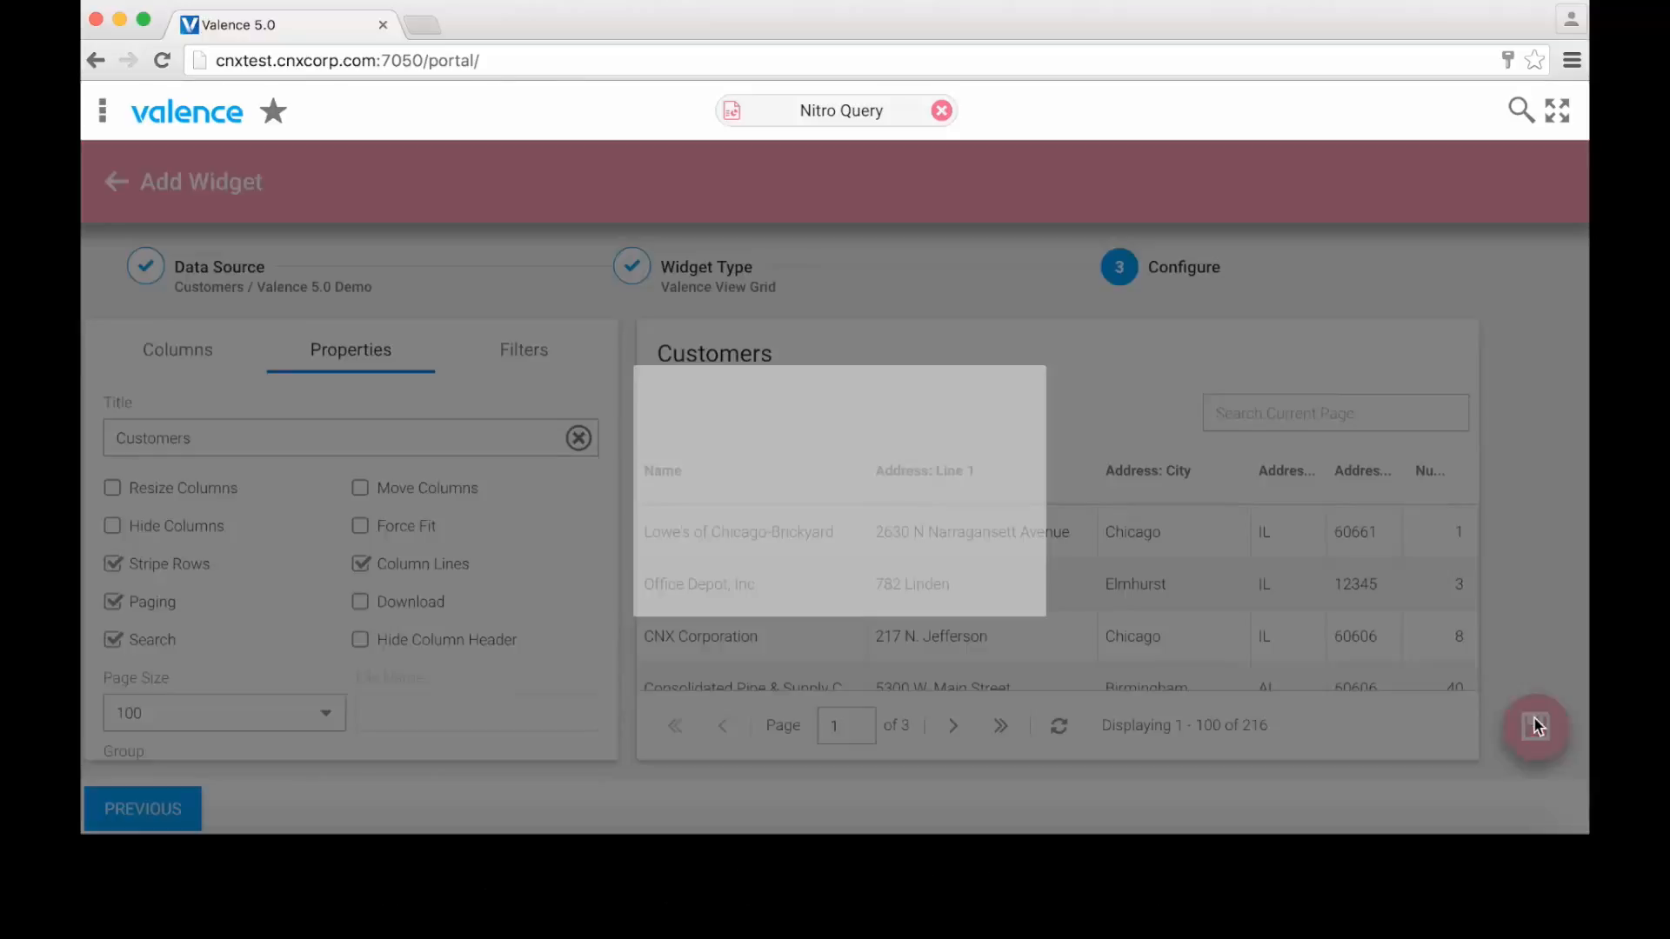
left_click(730, 440)
type("c")
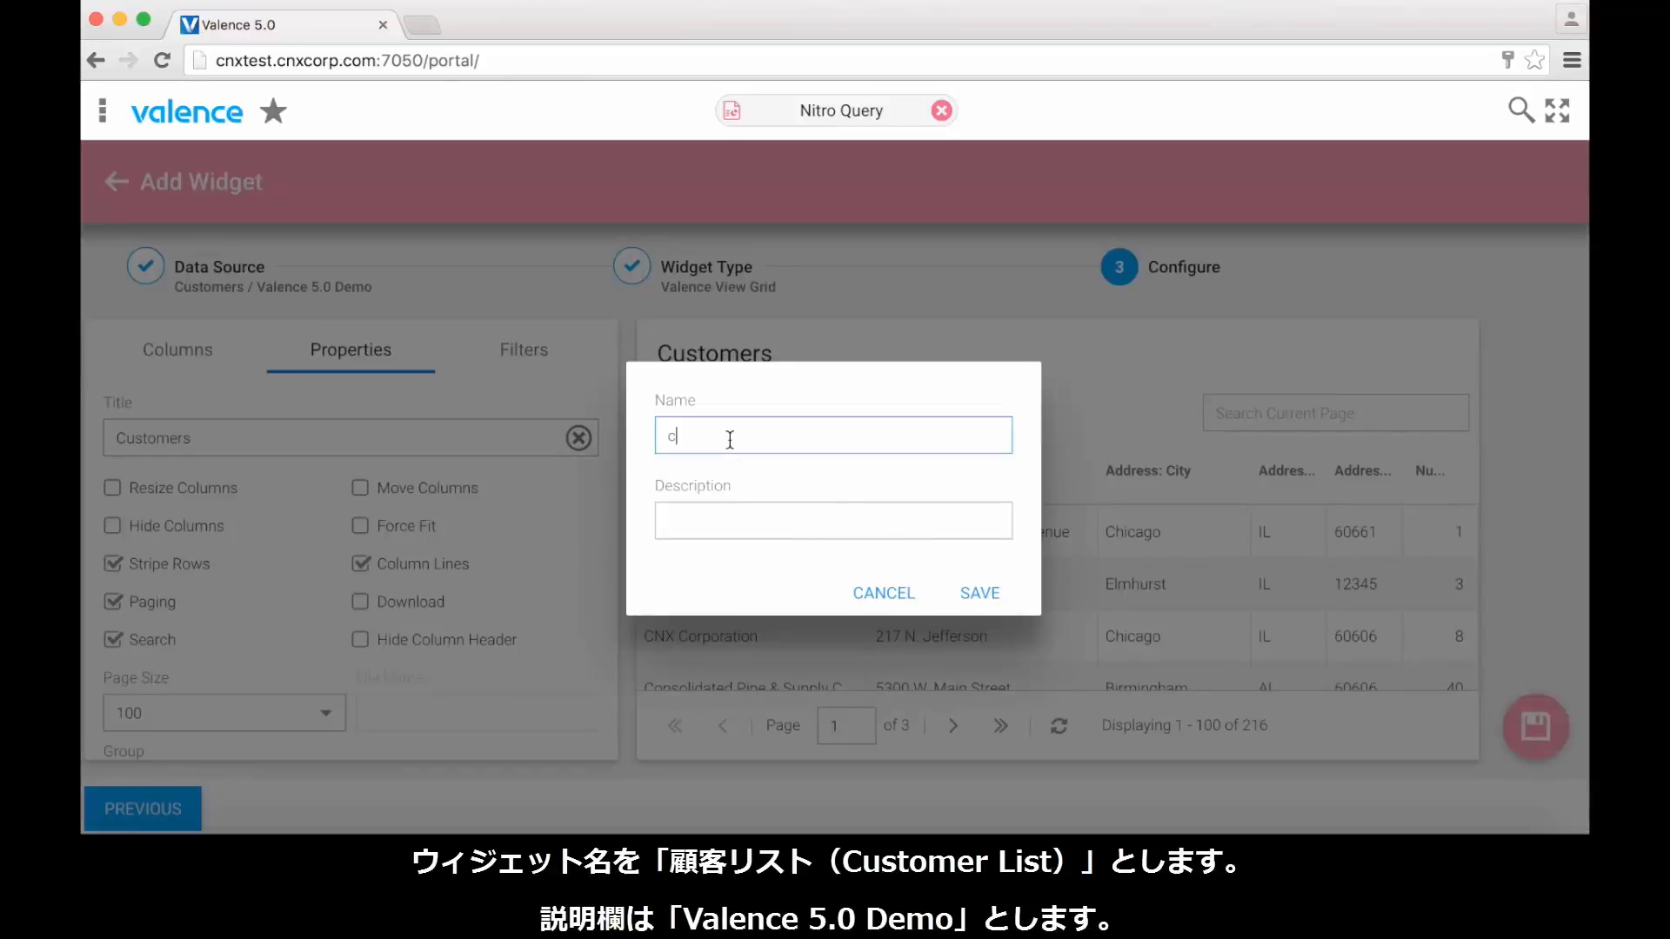
key("BackSpace")
type("Customer List")
key("Tab")
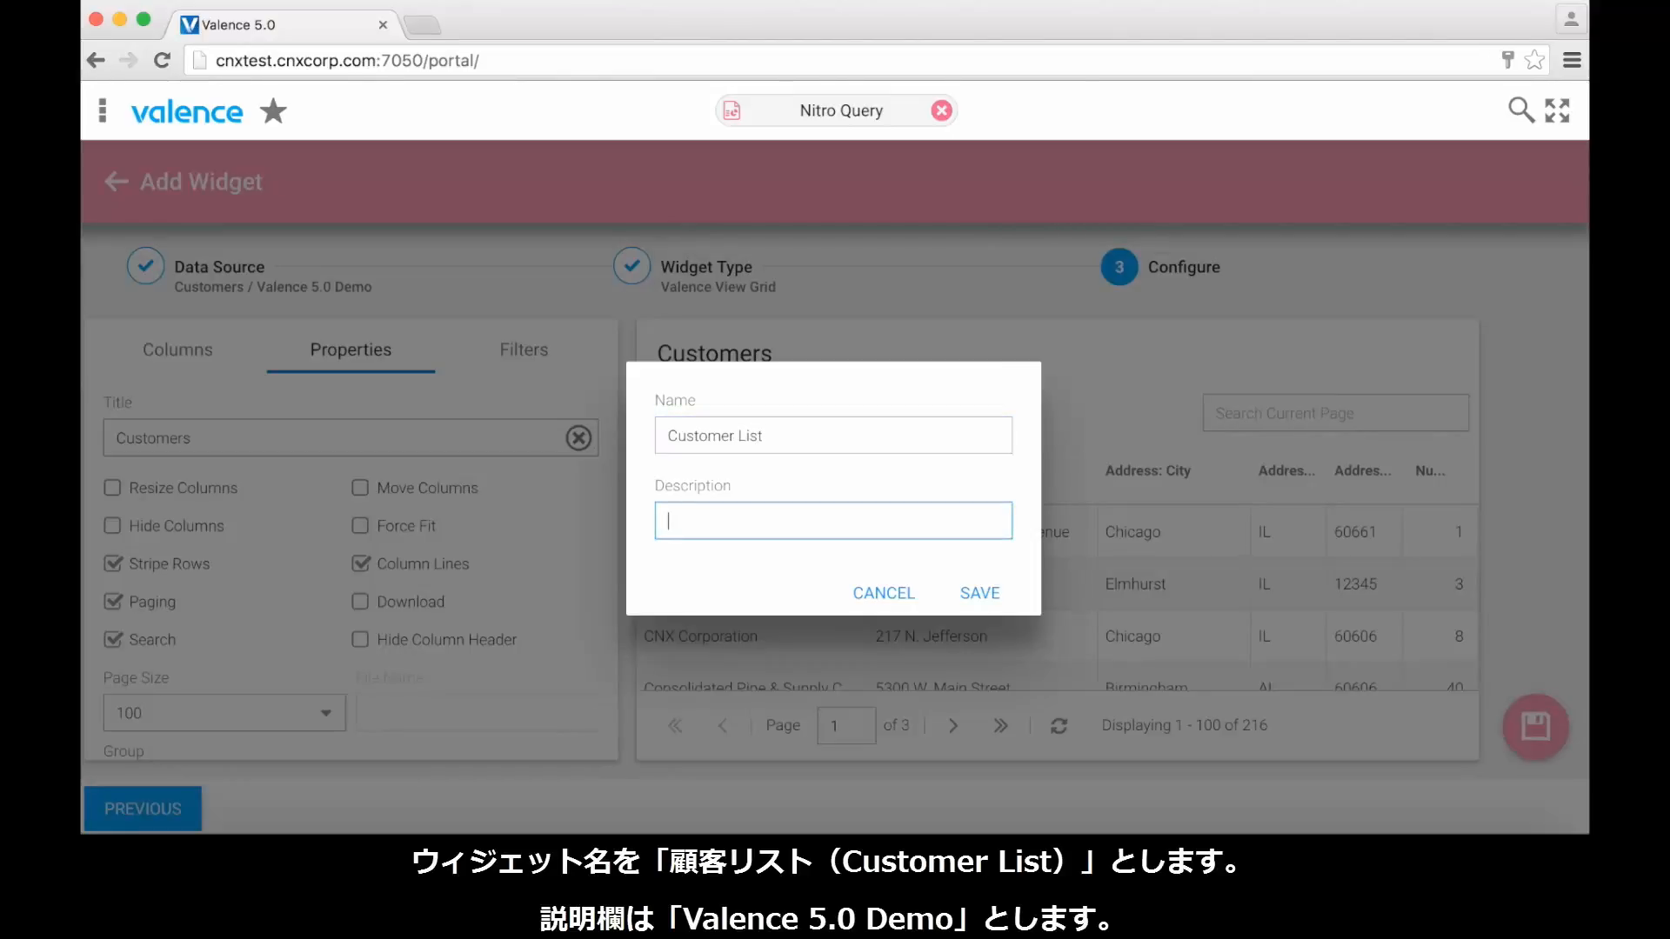
type("Valence 5.0 Demo")
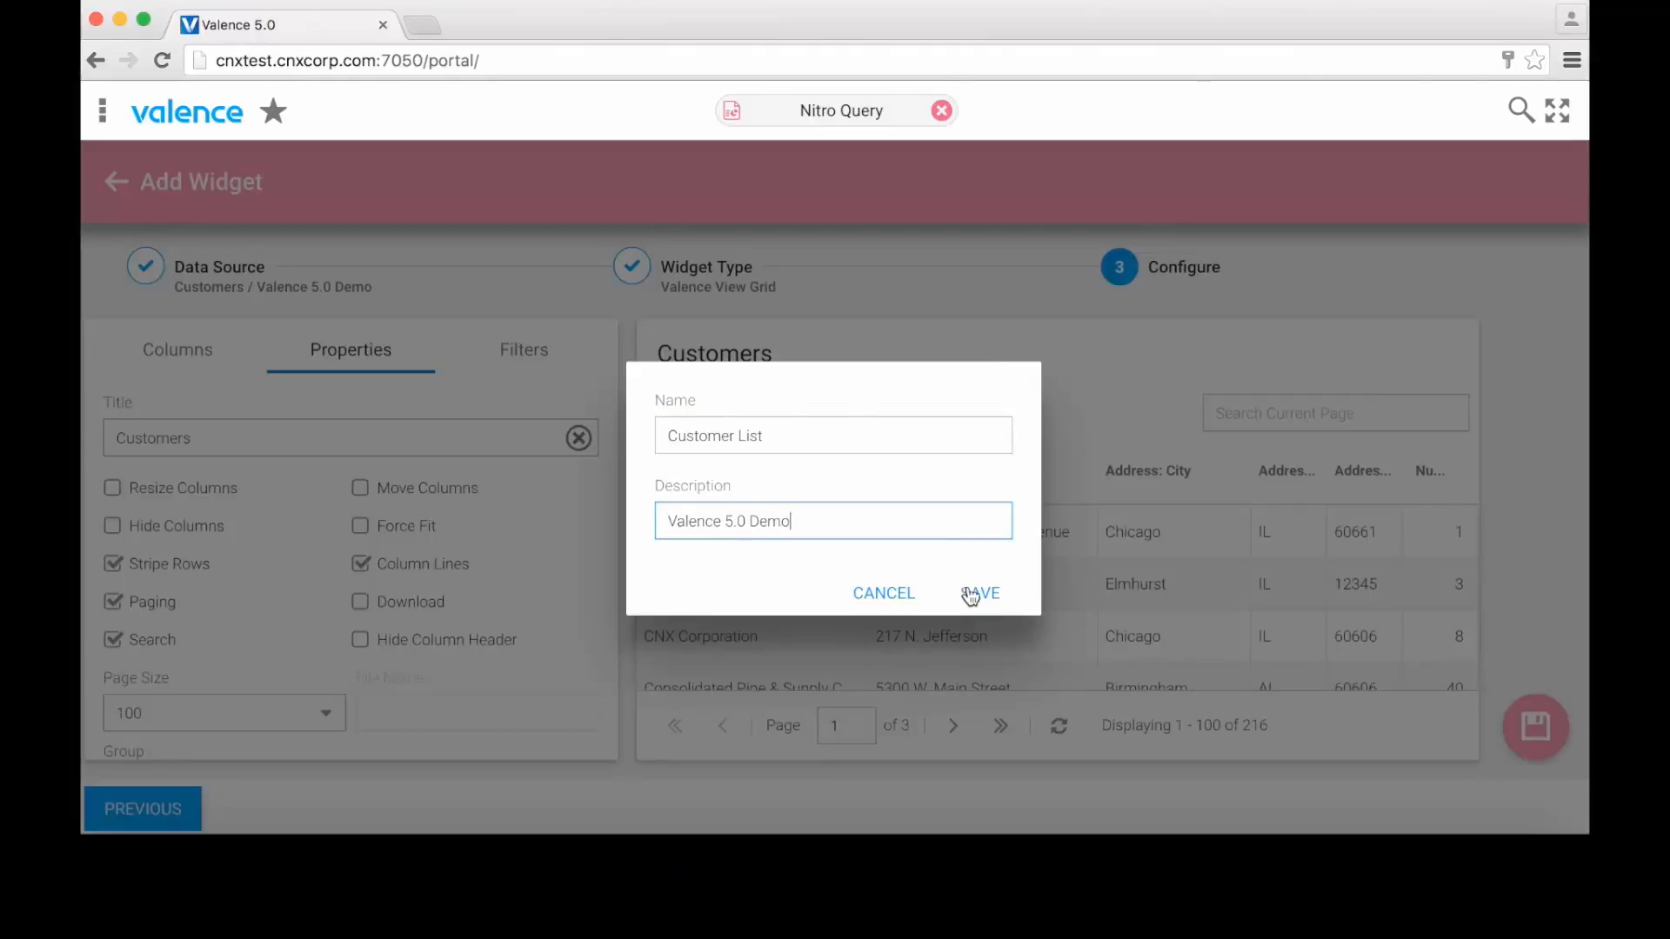
left_click(970, 594)
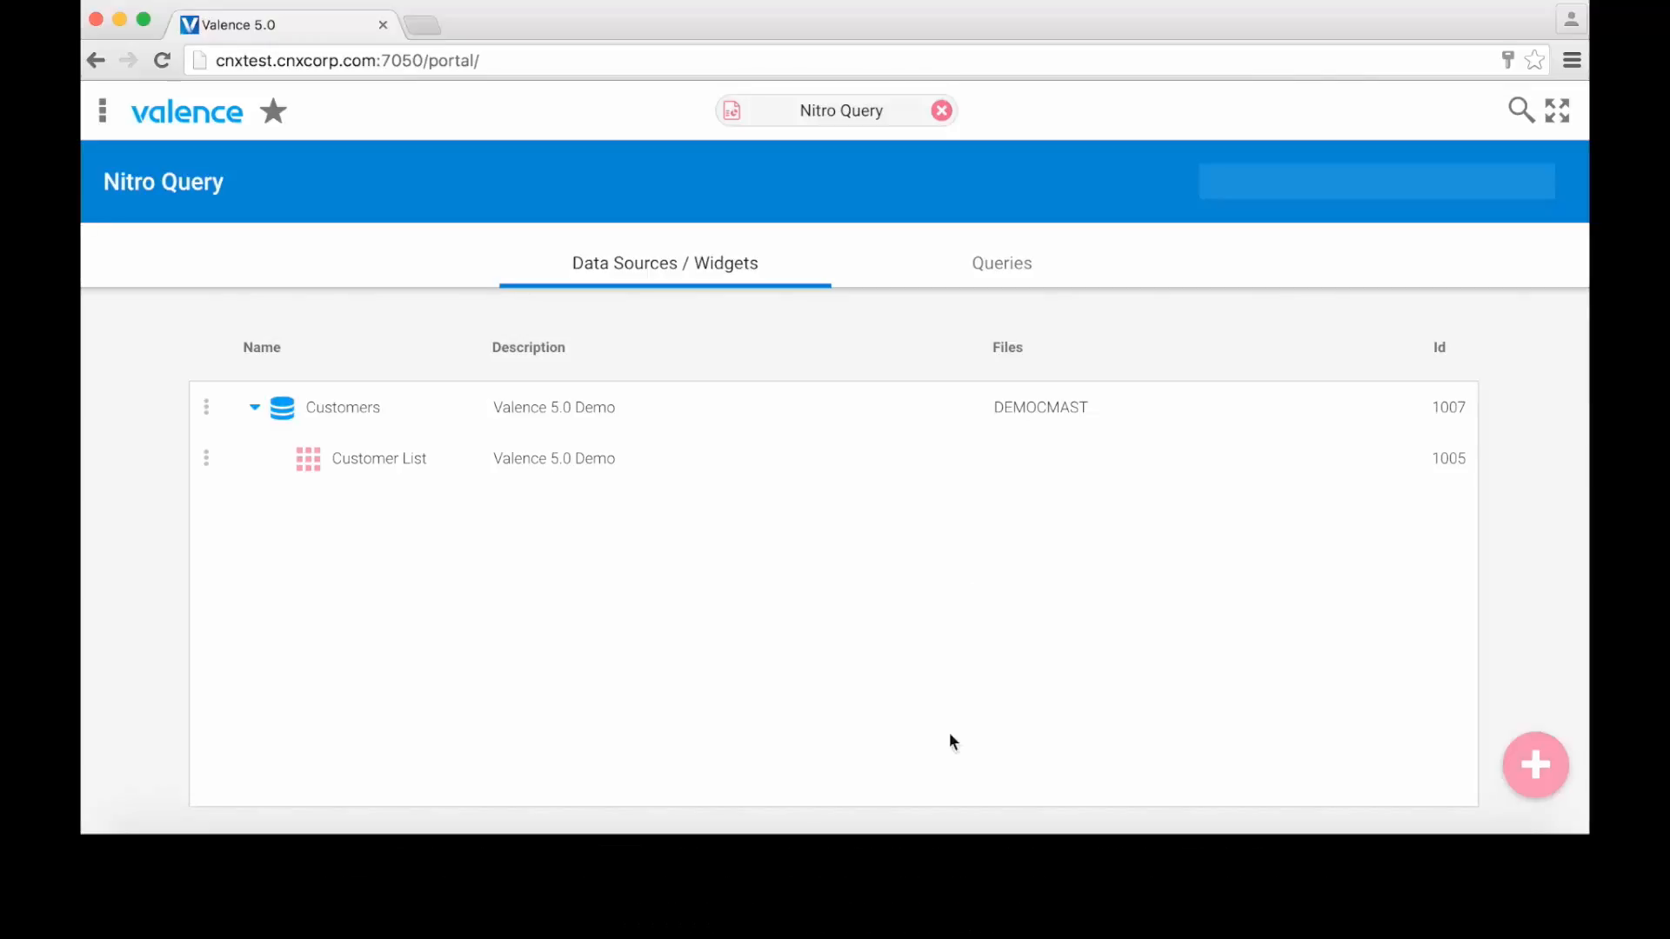
Step: Start a new data source on the *LIBL/DEMOCMAST file and add the COUNT(*) field to its selected columns
left_click(1533, 783)
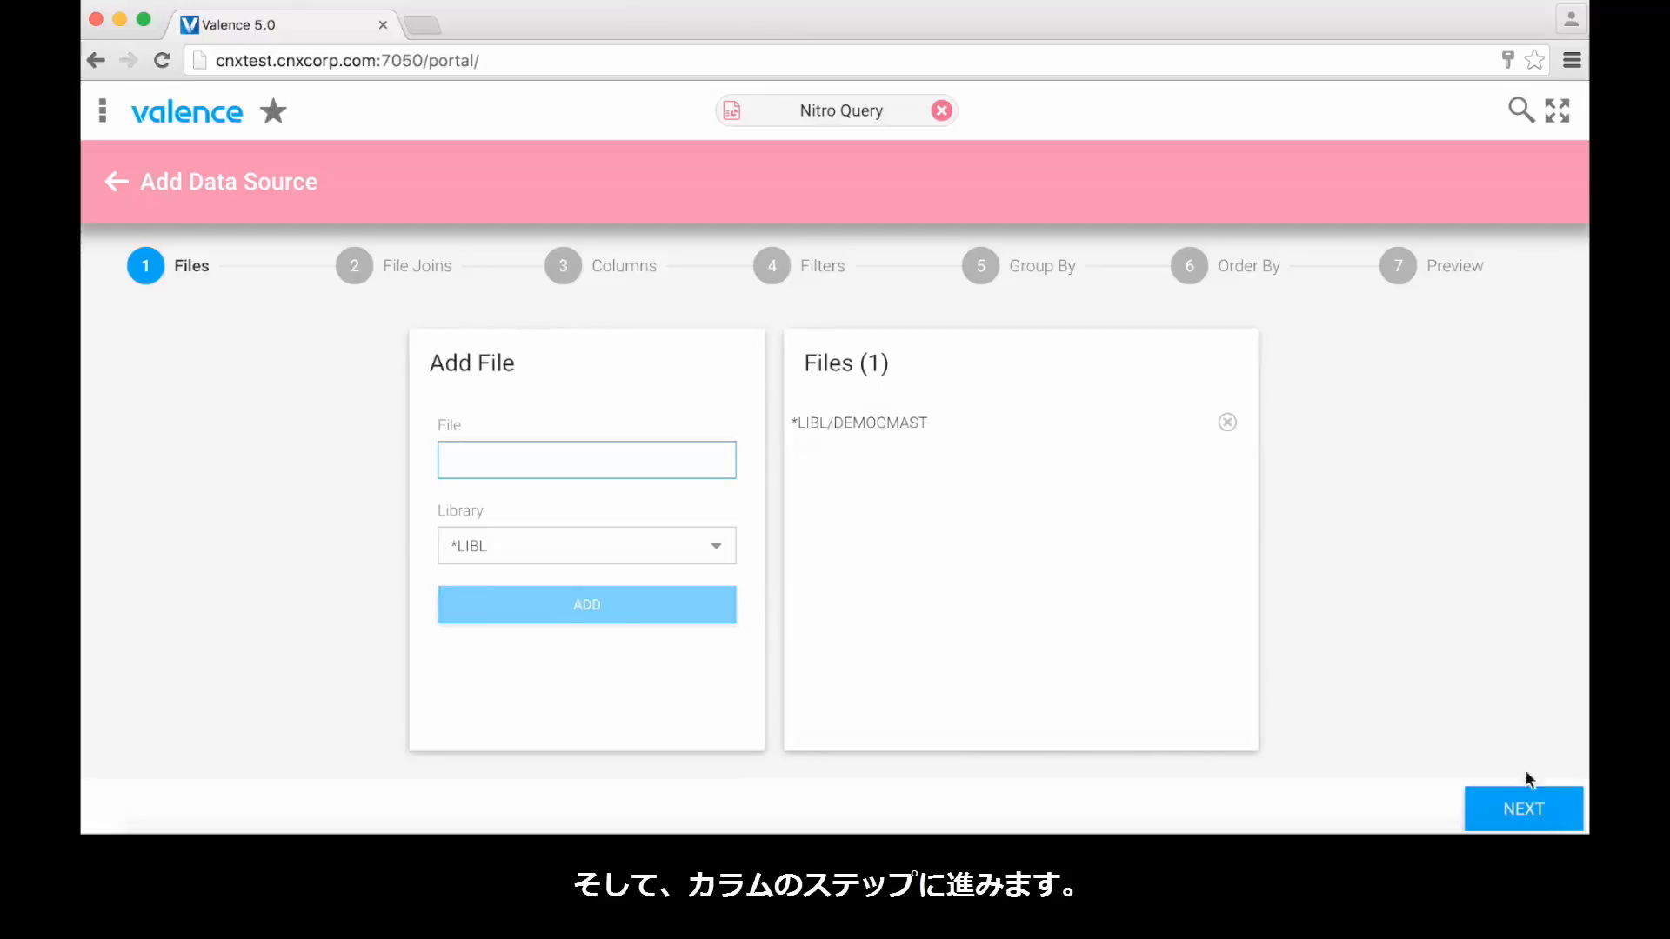
left_click(564, 266)
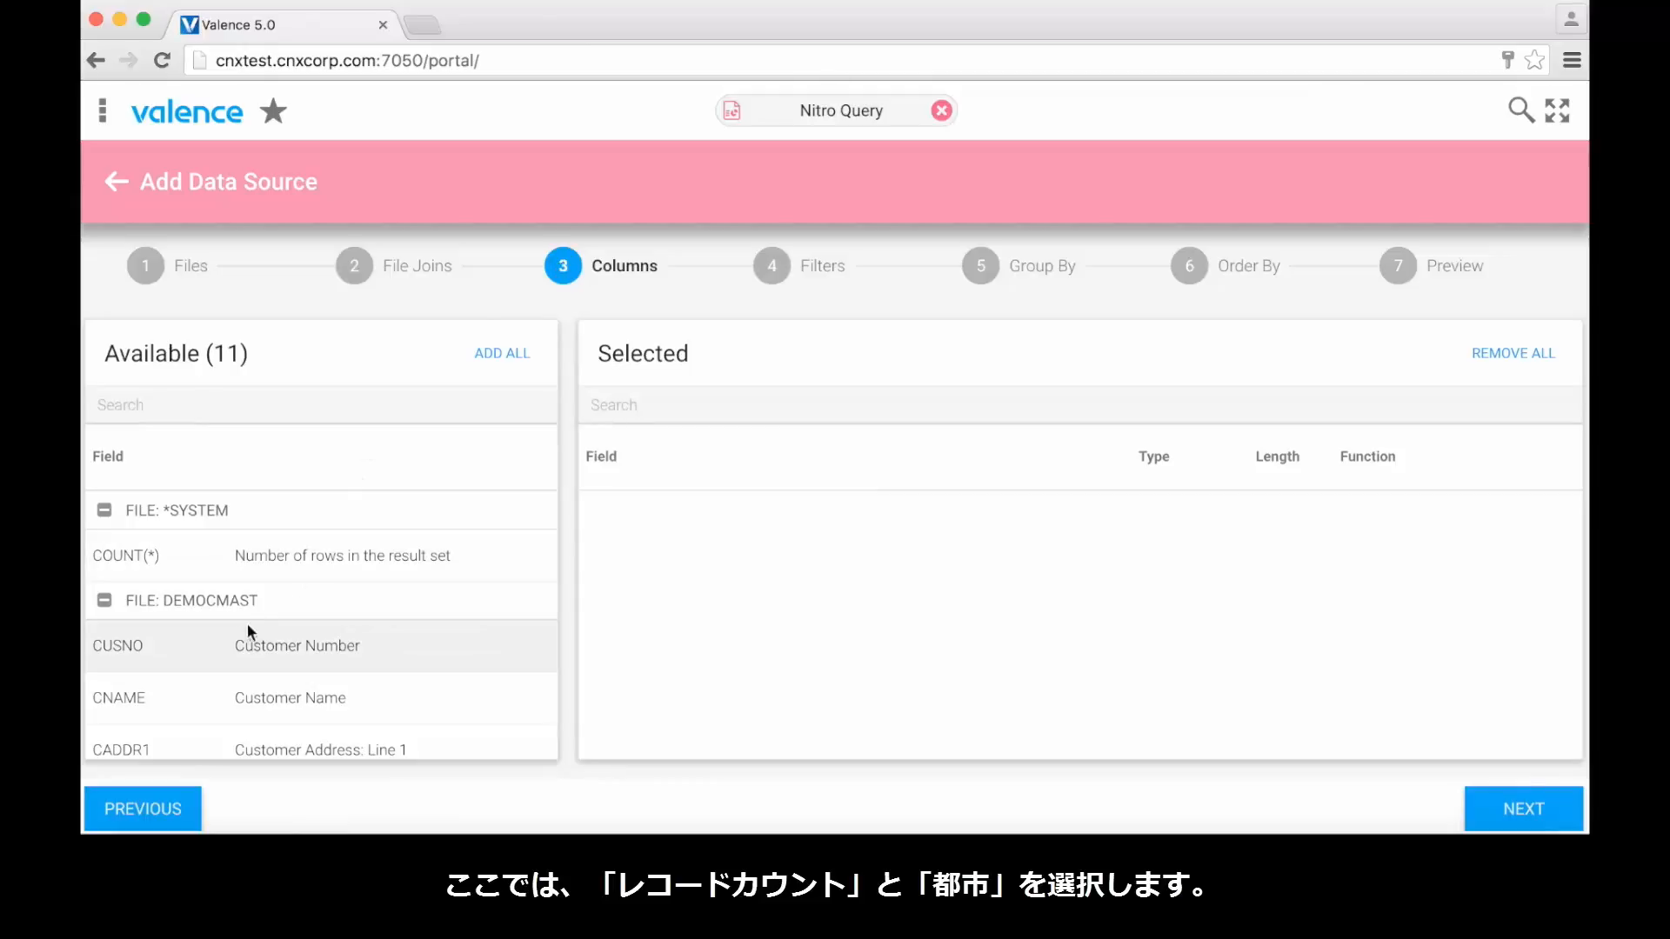
left_click(176, 561)
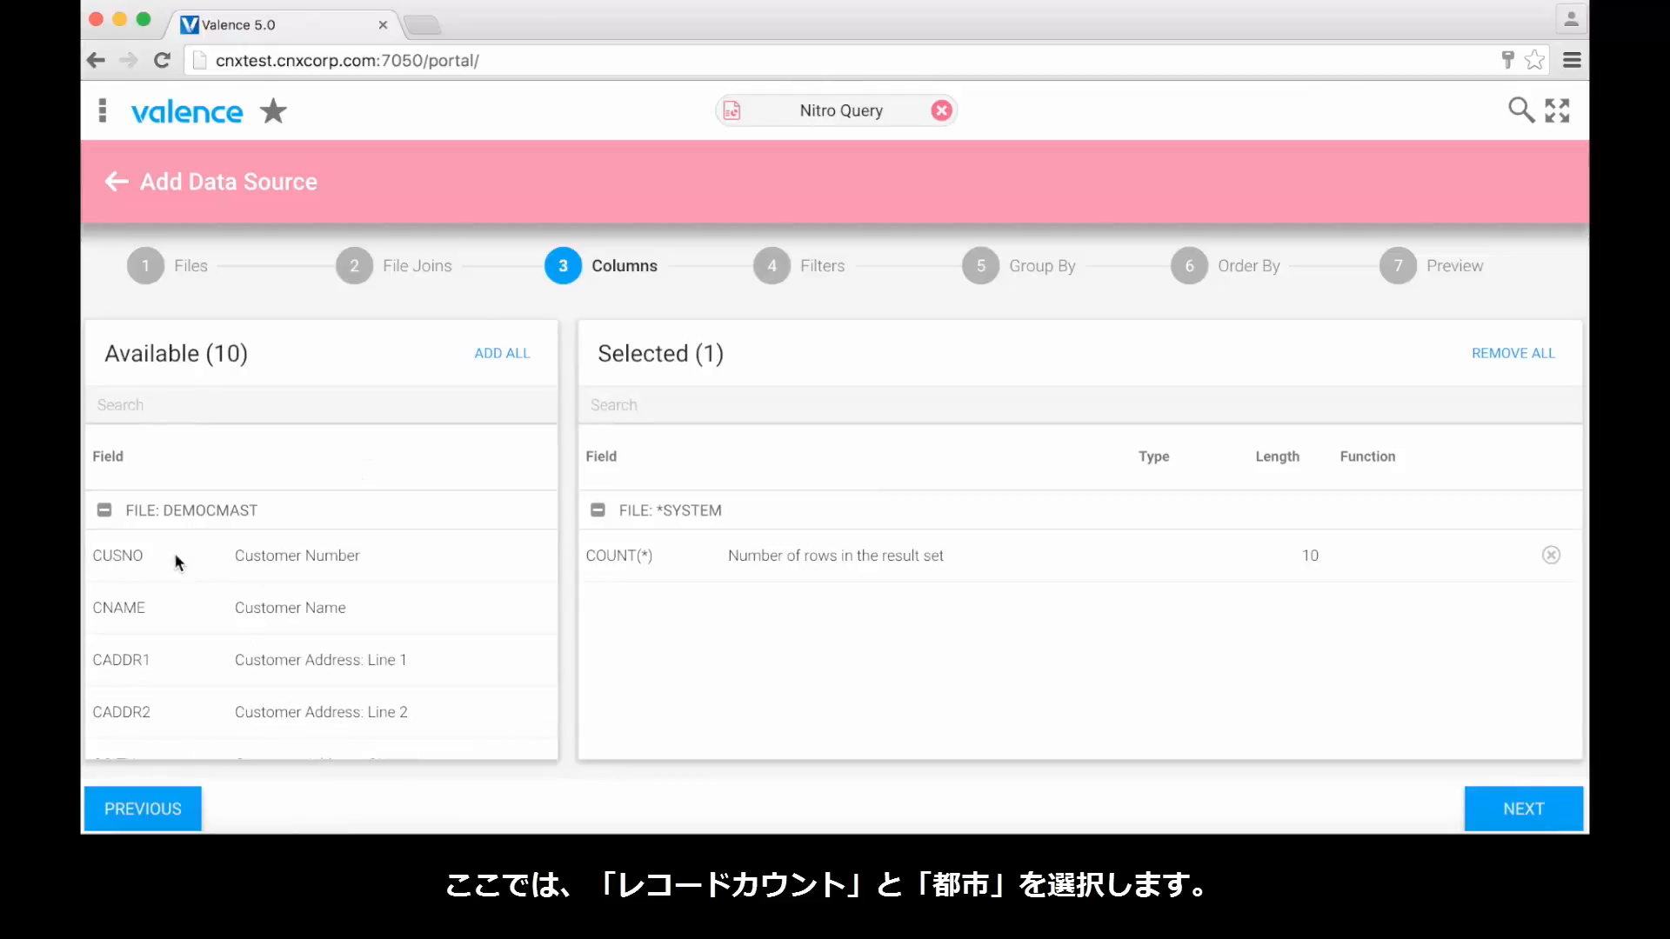
Step: Add the CCITY customer city field to the data source's selected columns and check its Group By fields
scroll(246, 622, "down", 4)
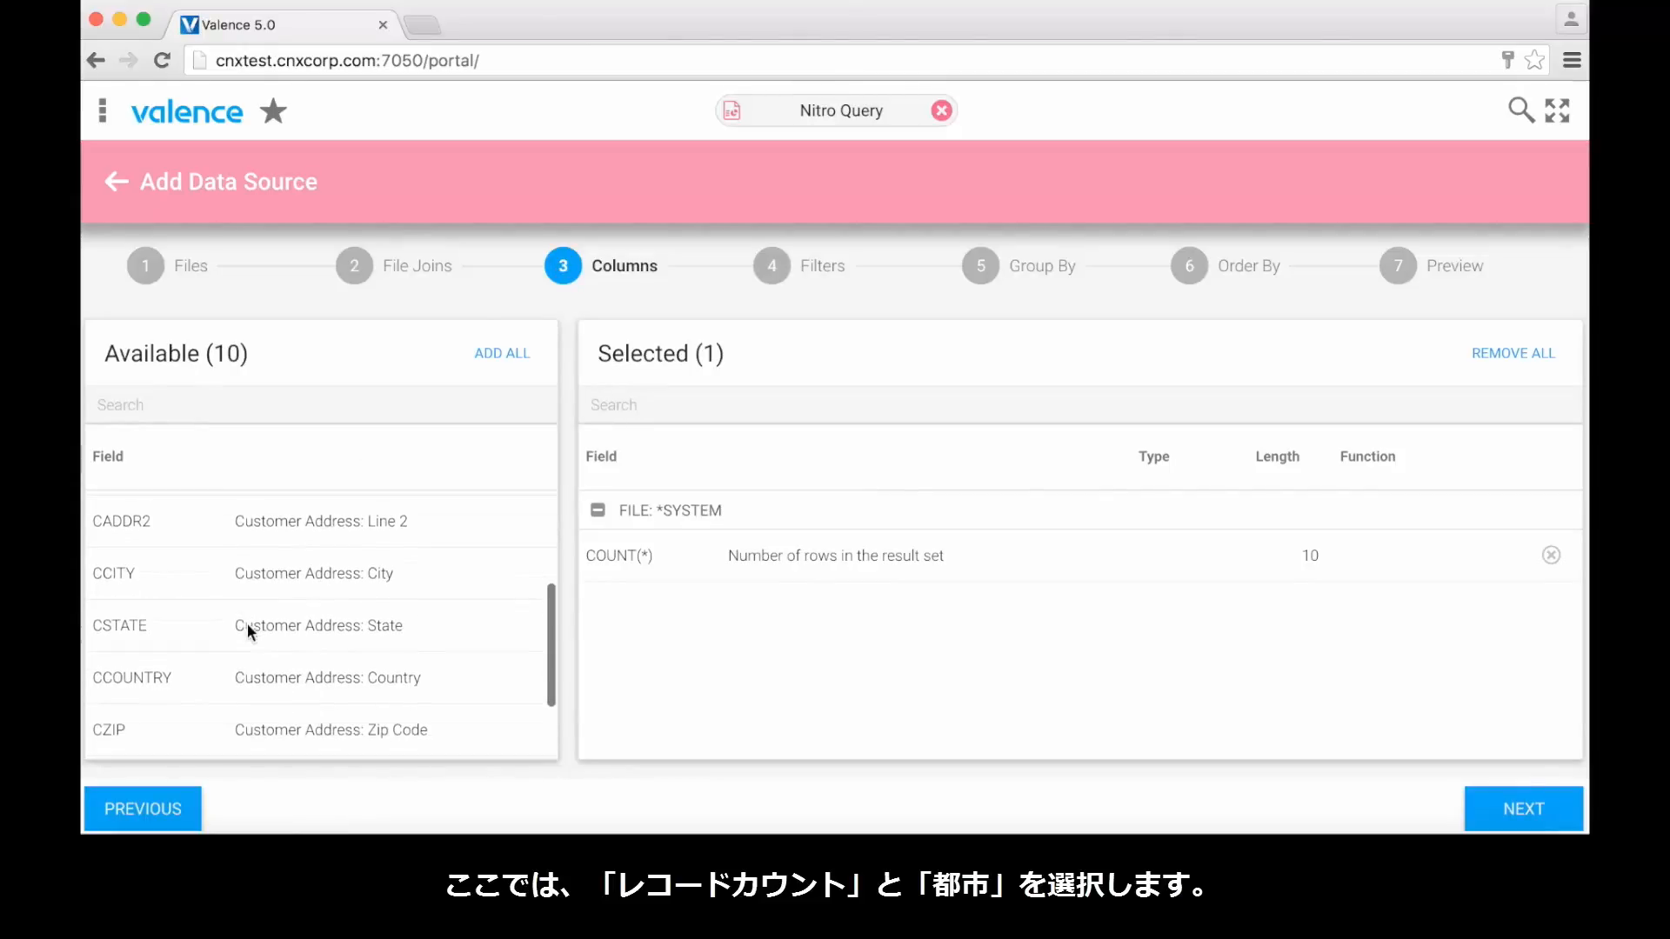
left_click(257, 581)
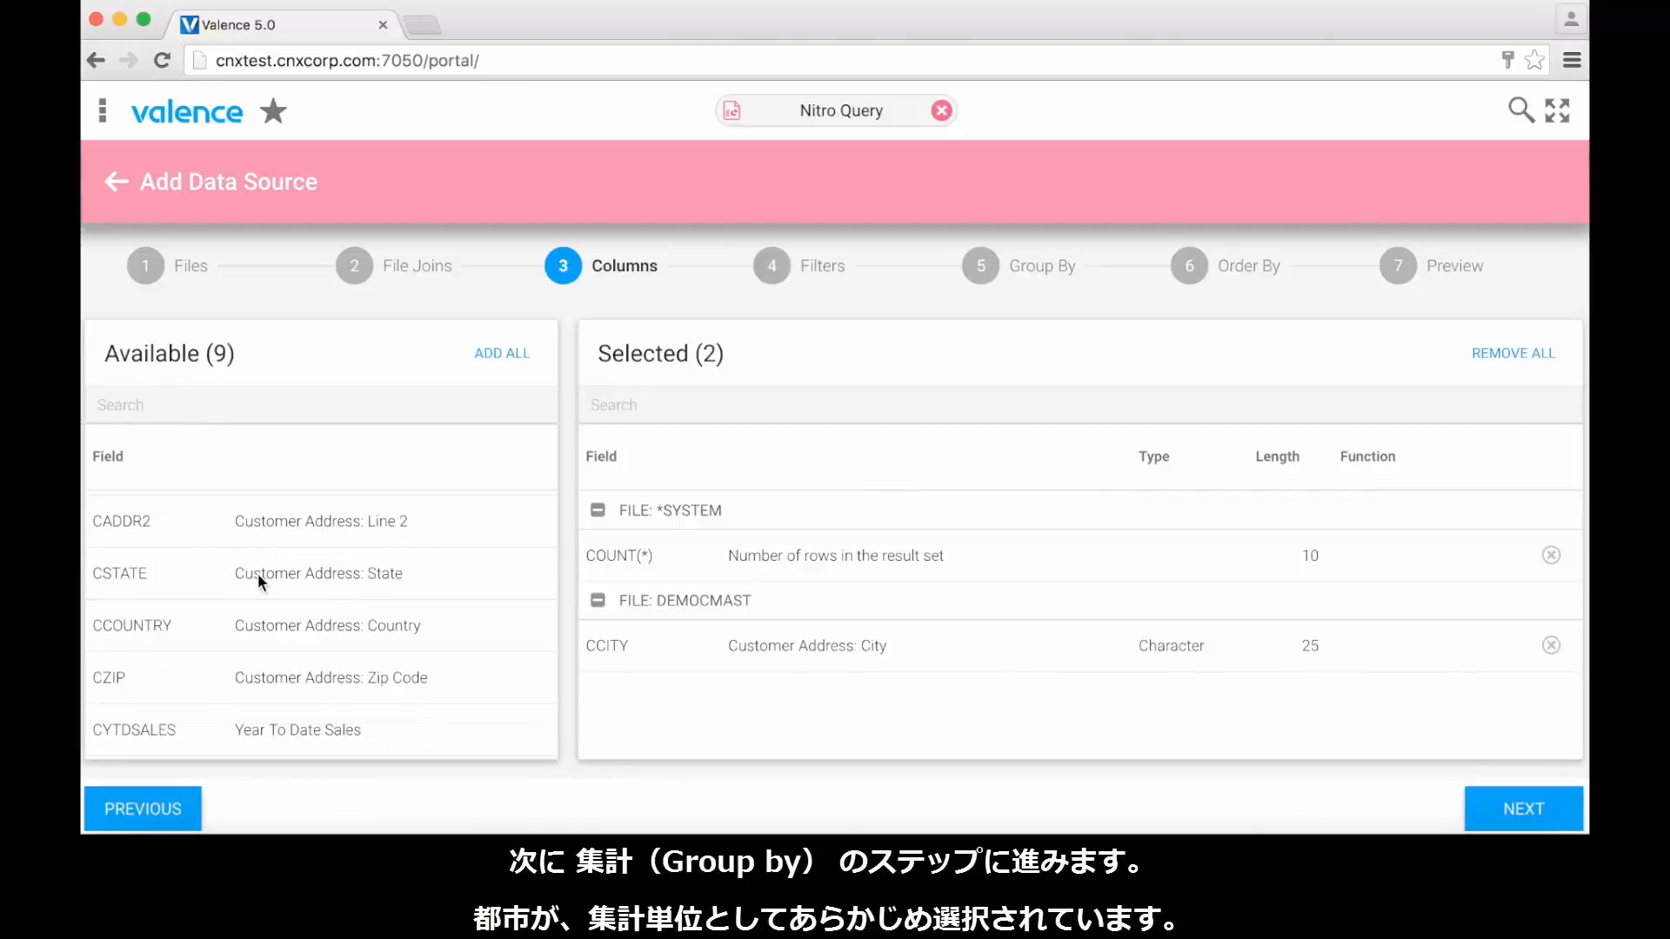
left_click(989, 268)
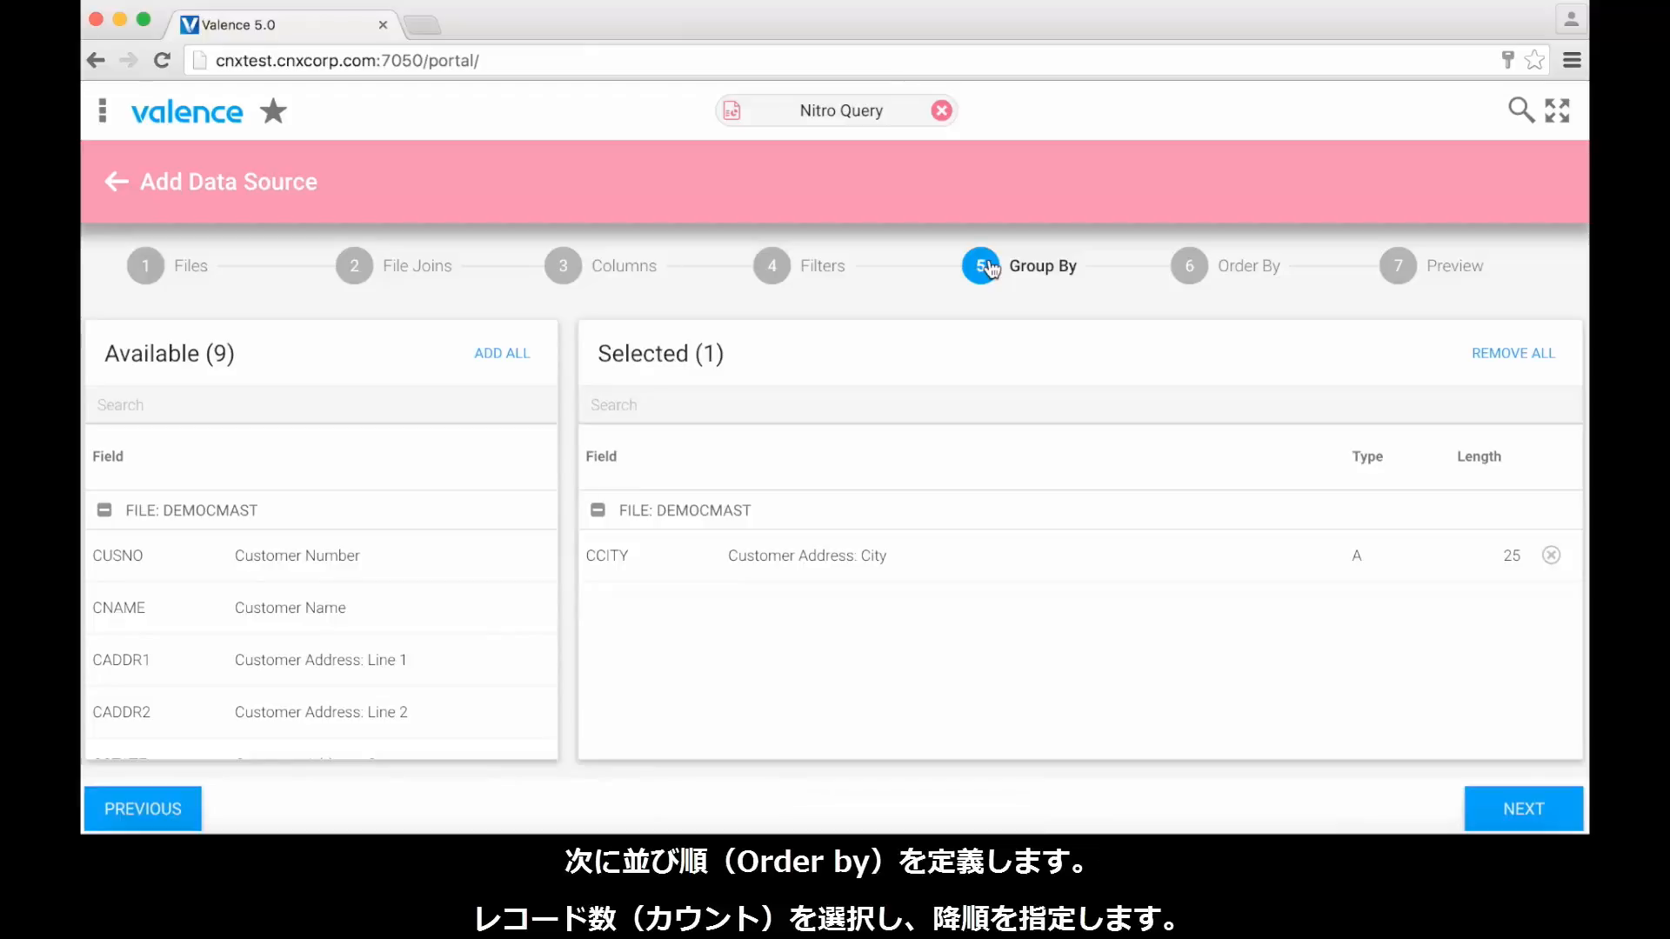
Step: Order the data source by COUNT(*) in descending direction
left_click(1191, 280)
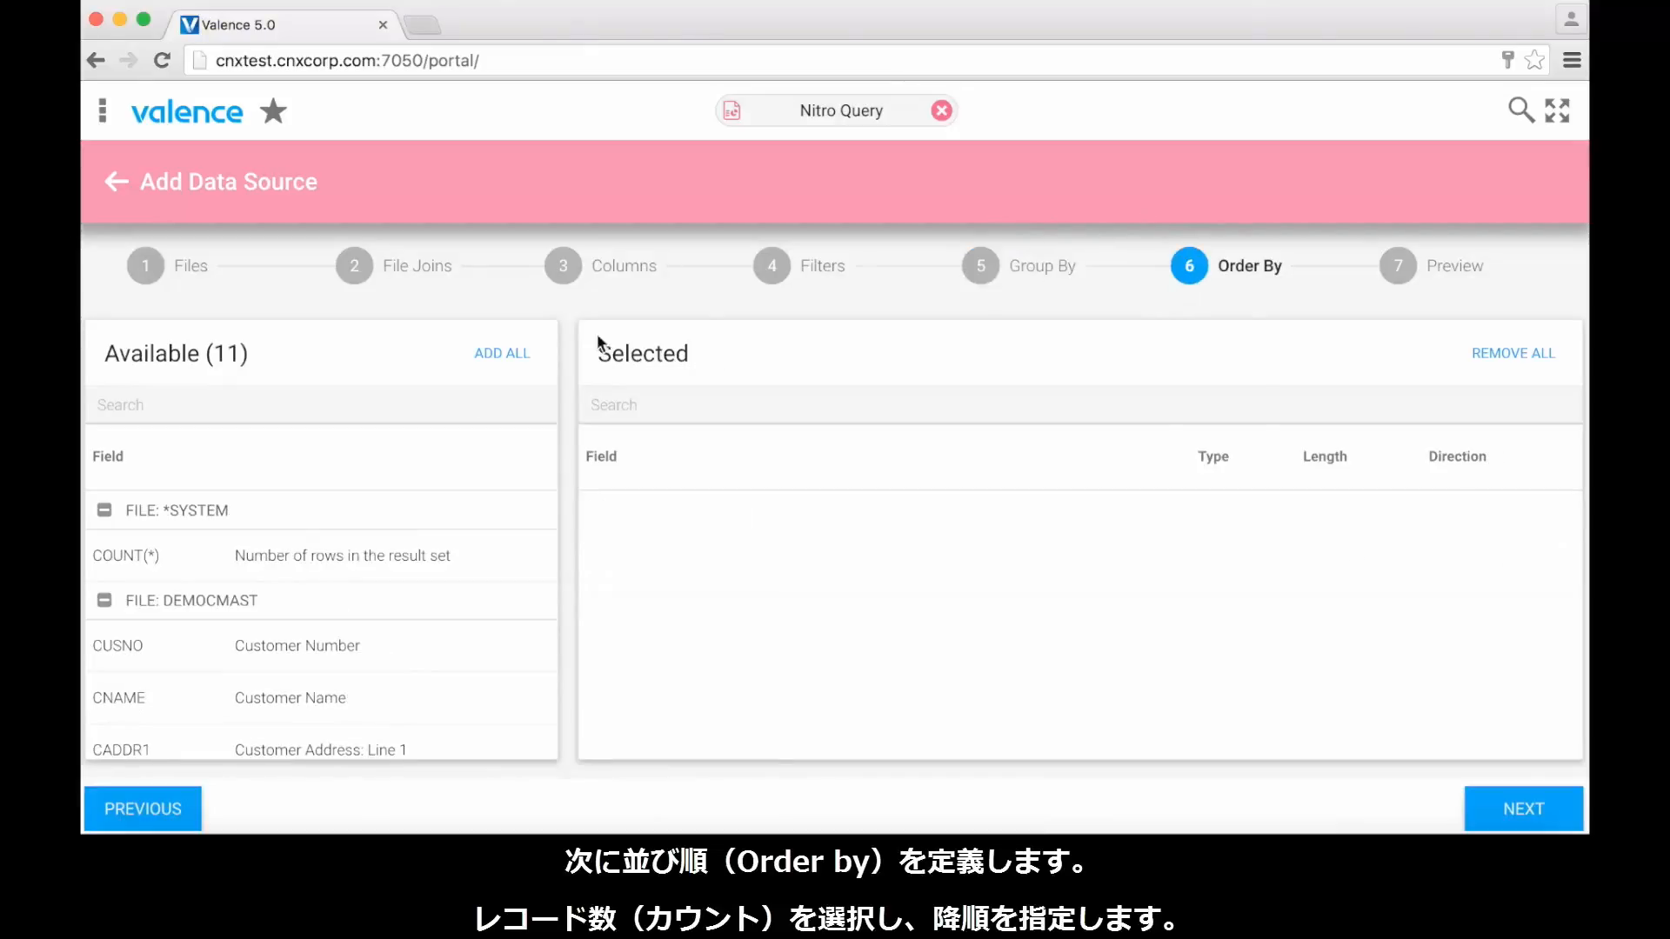
left_click(213, 561)
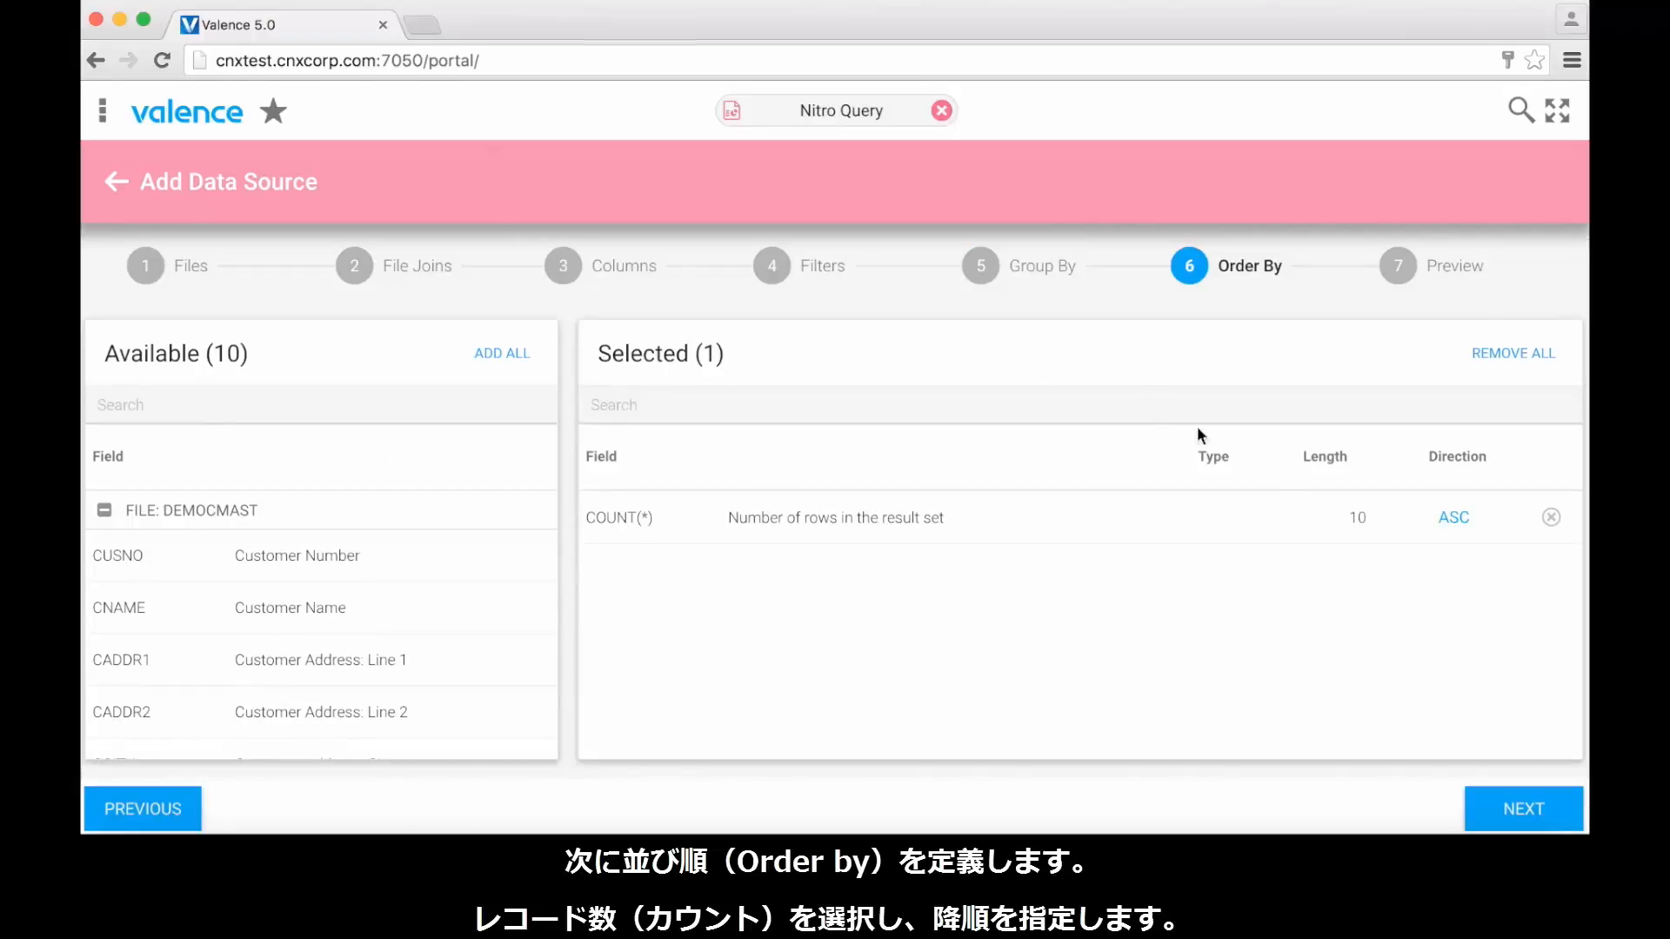
left_click(1454, 518)
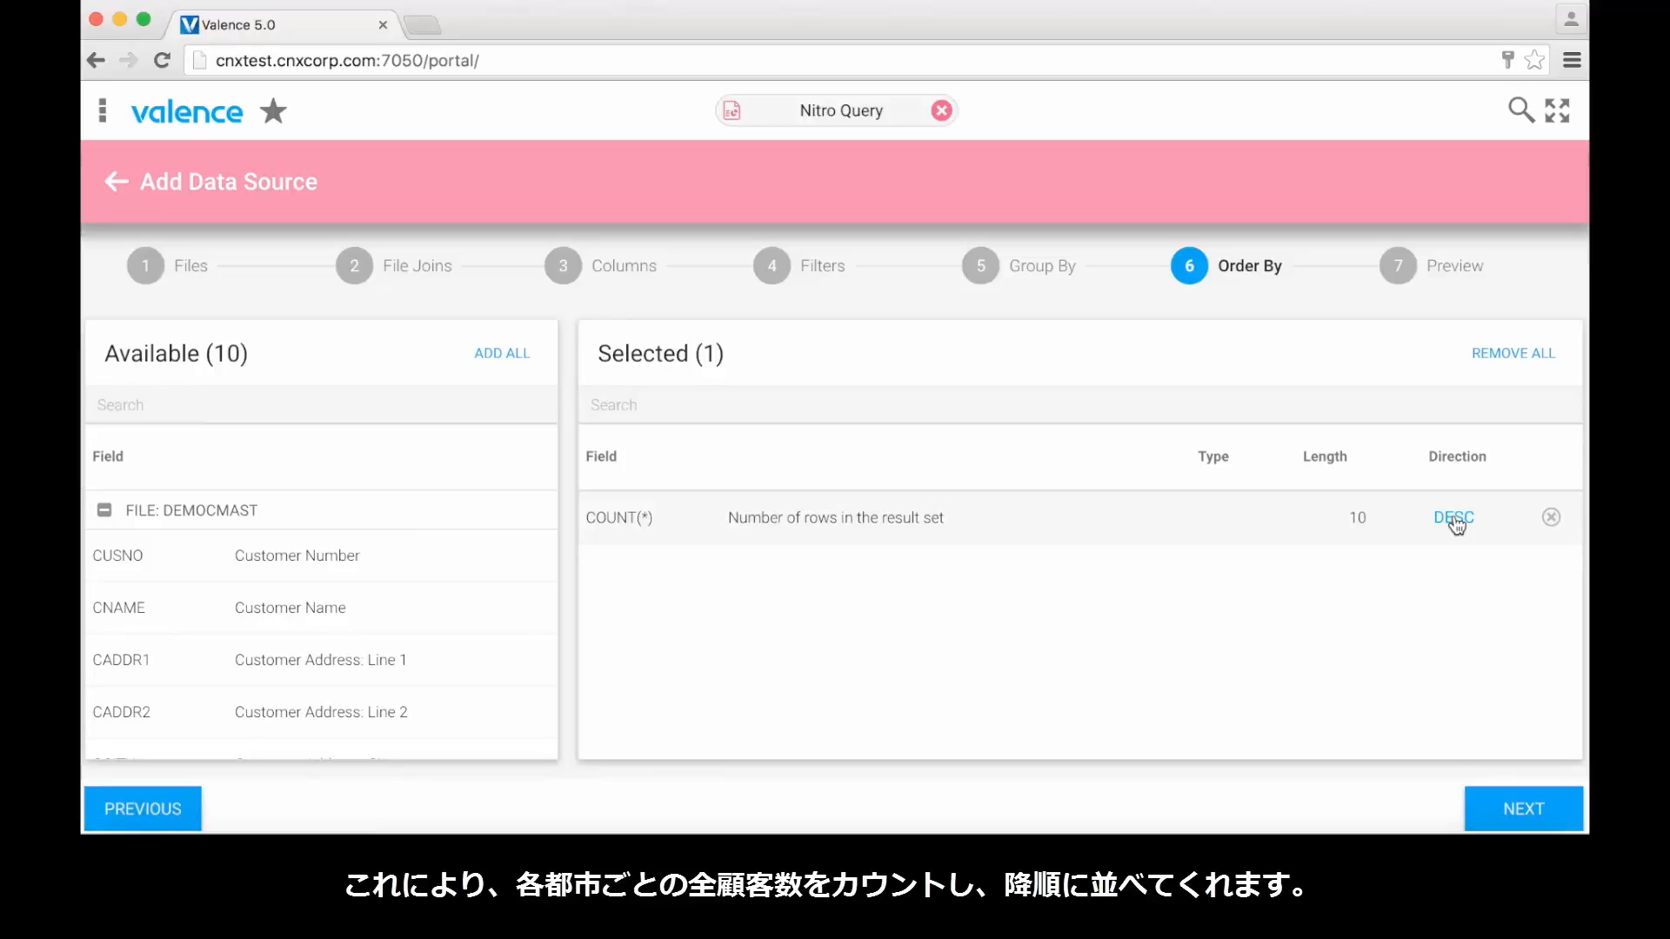
Step: Preview the data source and save it as "Top cities By Customer" with the description "Valence 5.0 demo"
left_click(1398, 267)
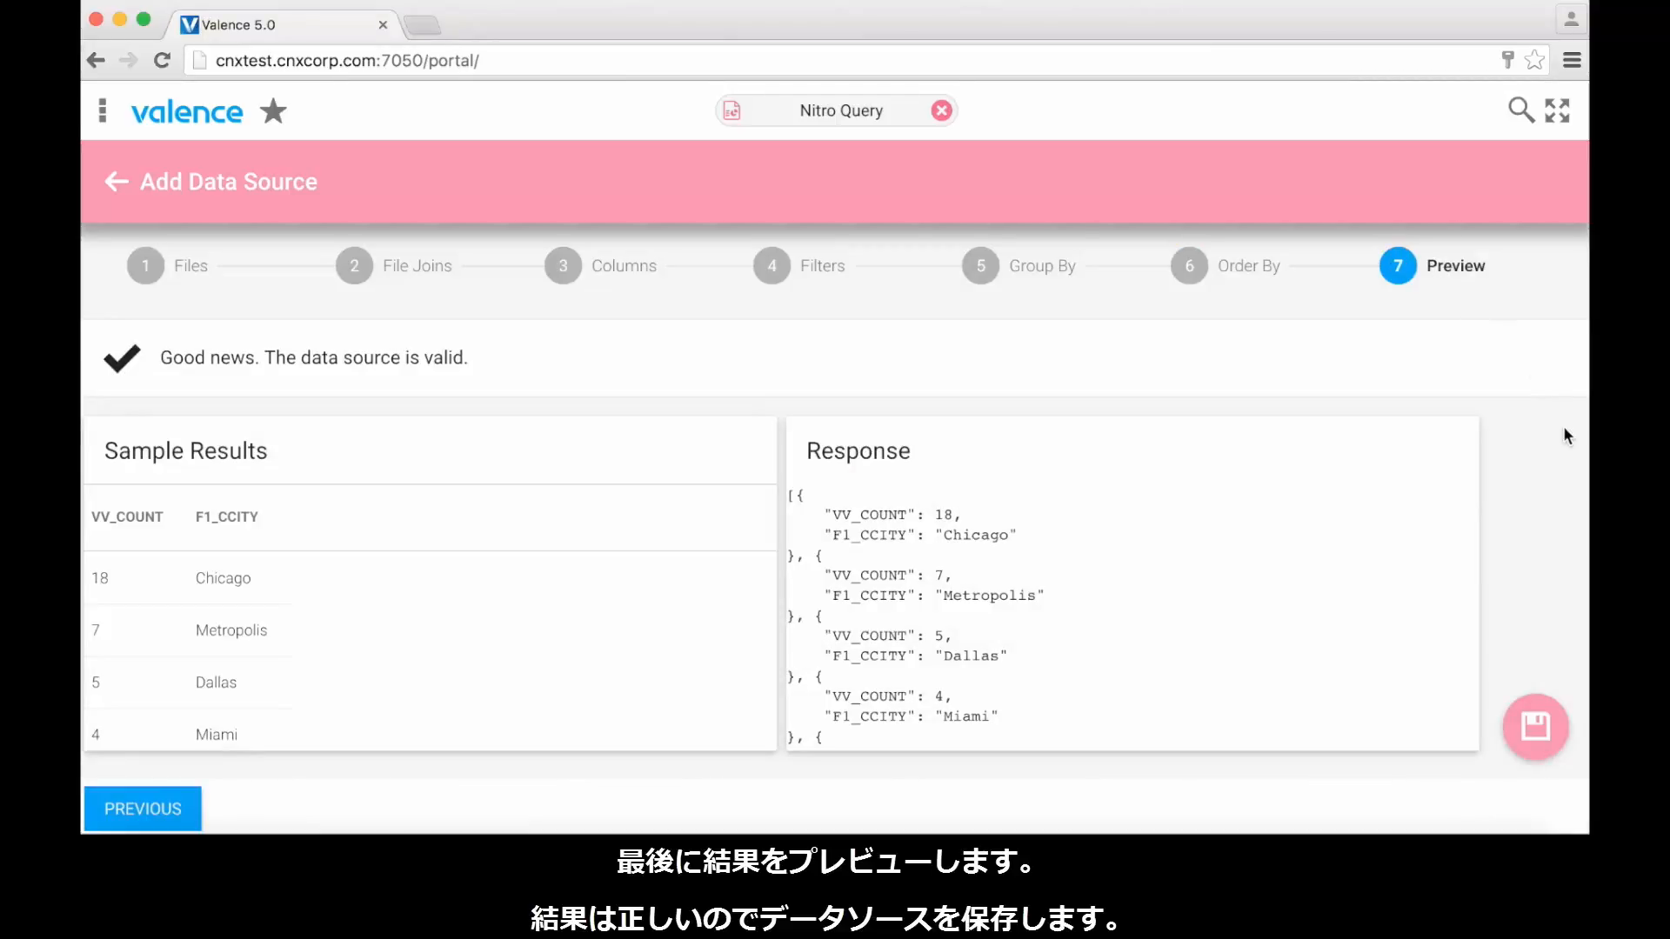
left_click(1537, 726)
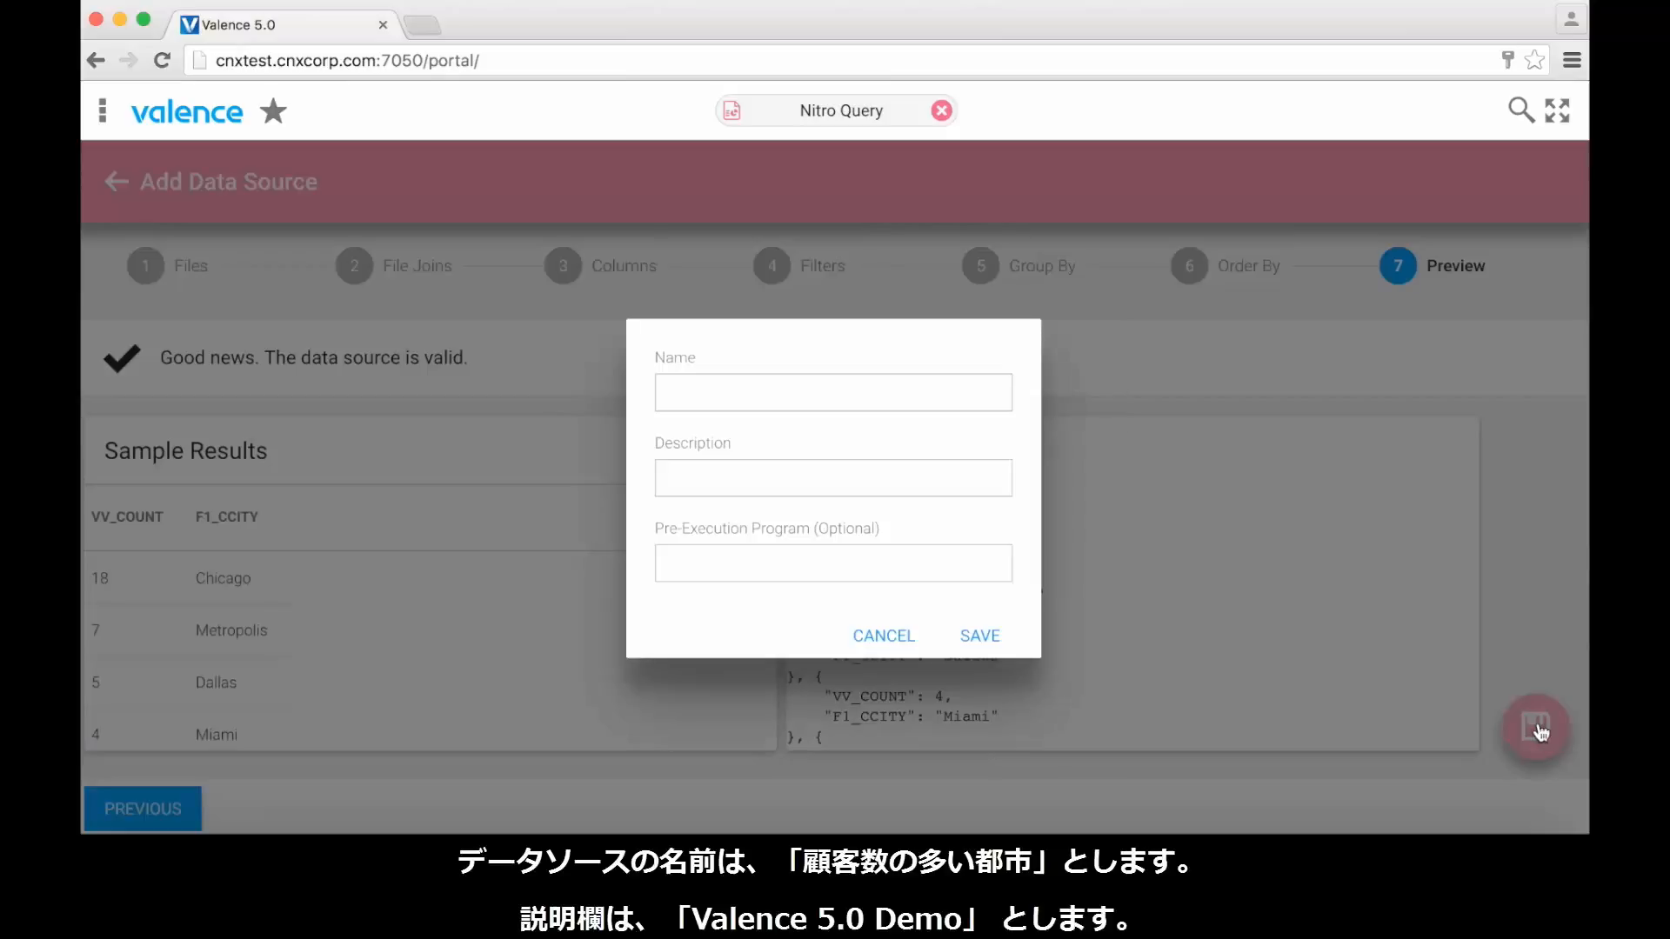
left_click(696, 392)
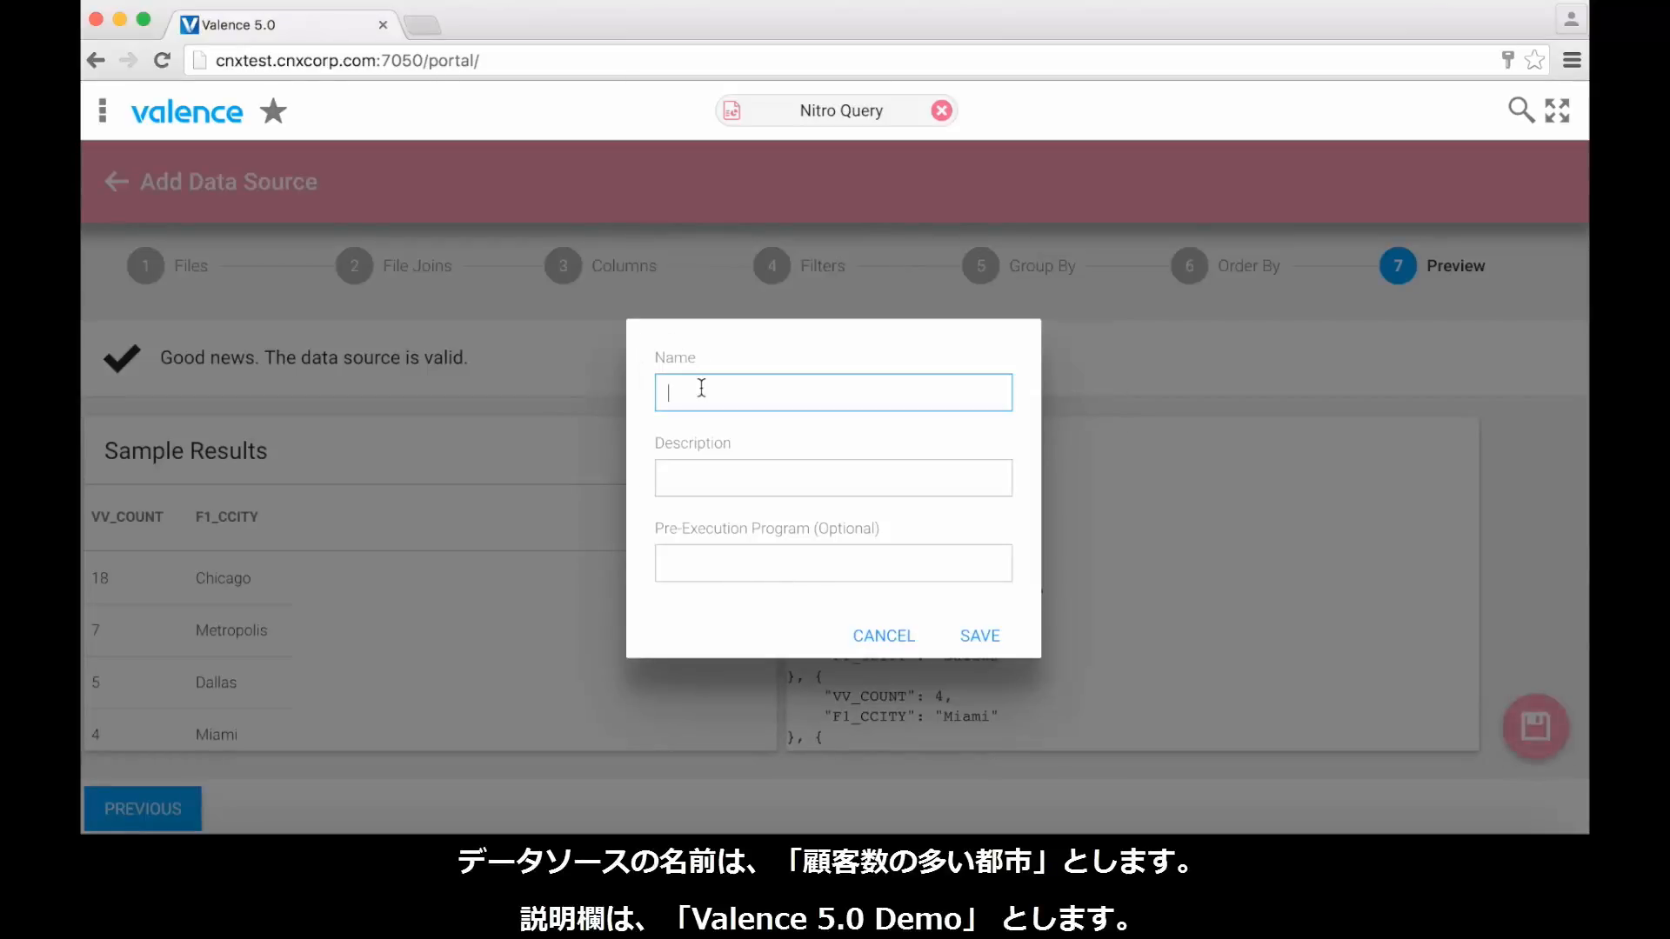
type("Top cities By Customer")
key("Tab")
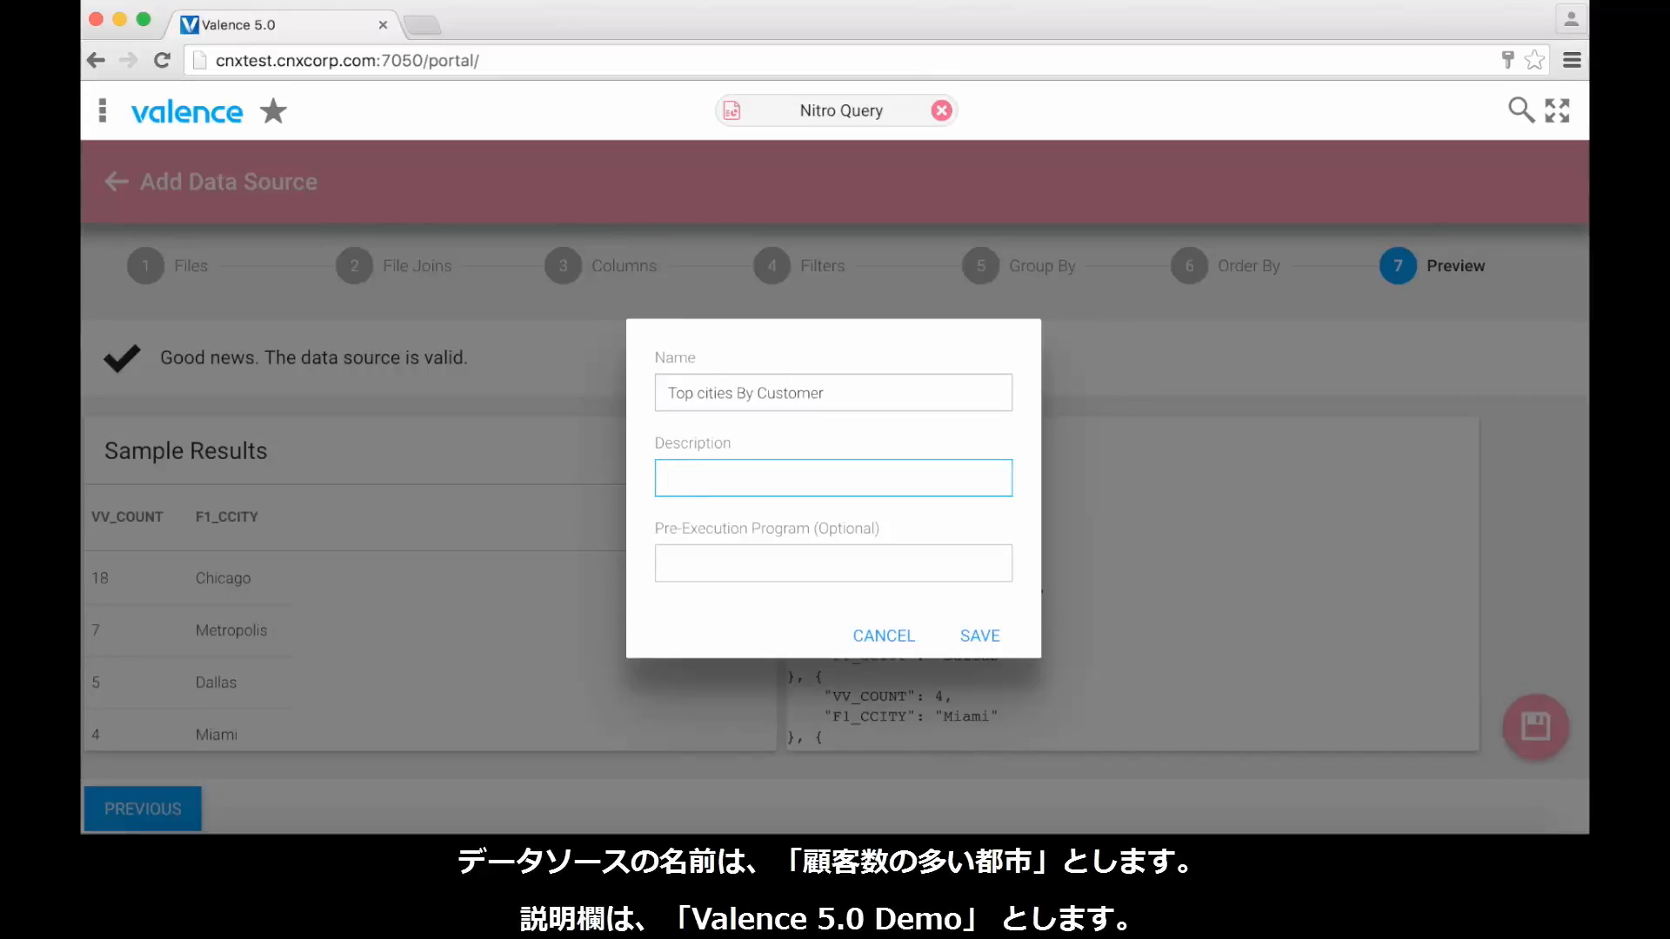
type("Valence 5.0 demo")
left_click(974, 629)
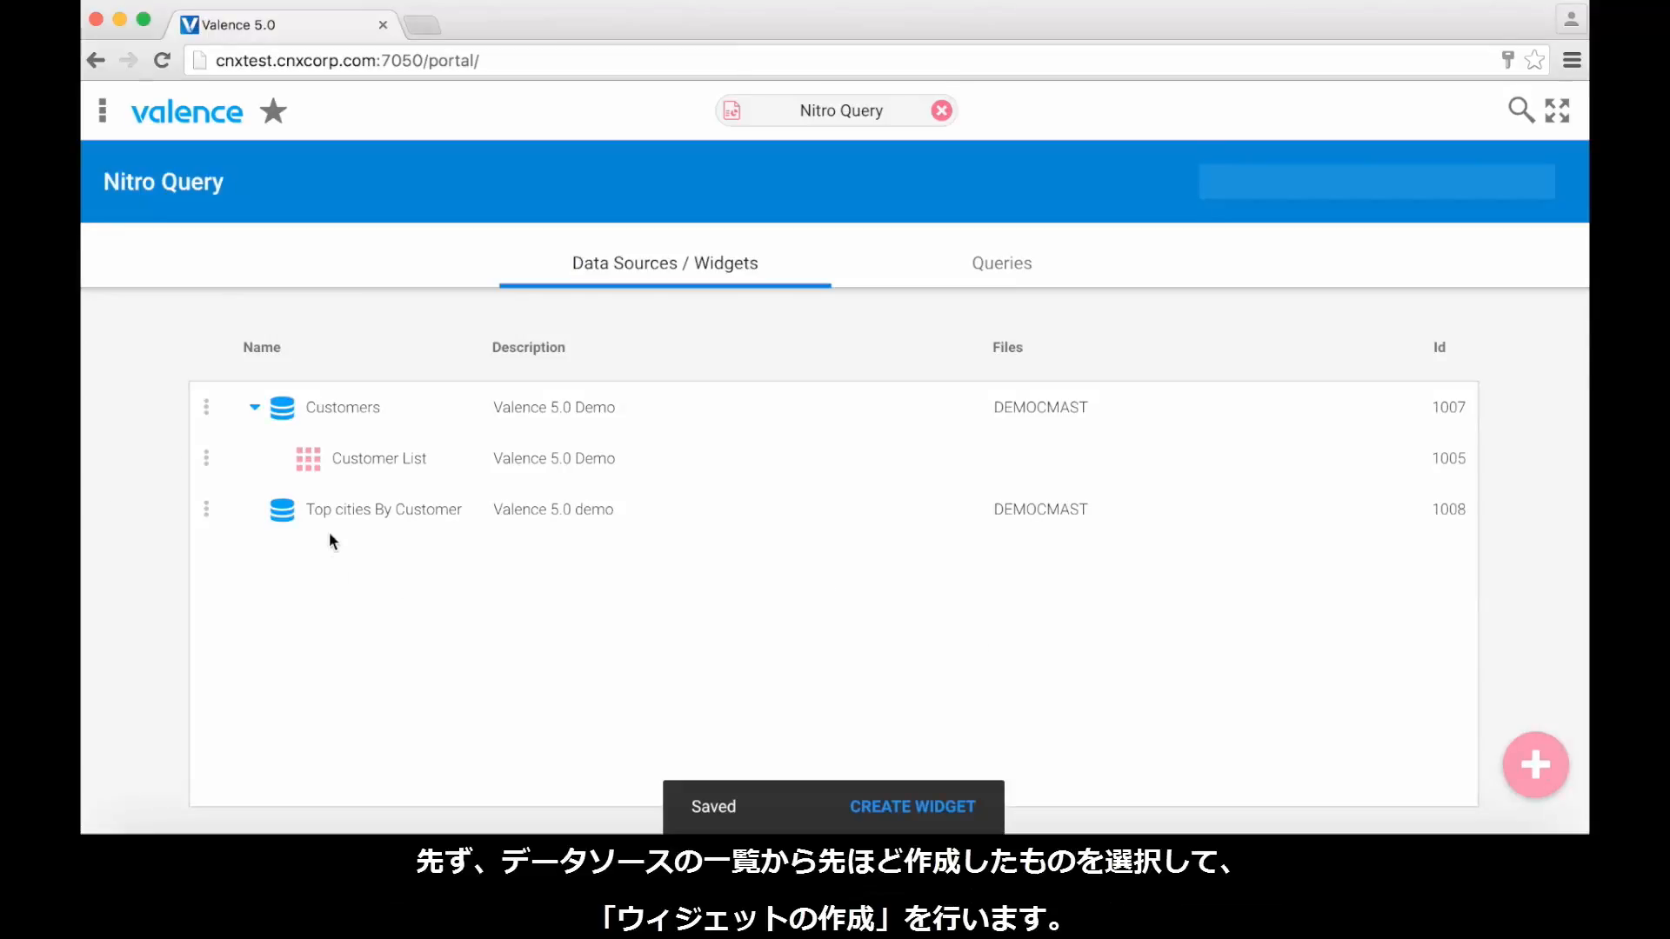
Step: Create a Valence Pie Chart widget on the Top cities By Customer data source
scroll(340, 514, "down", 2)
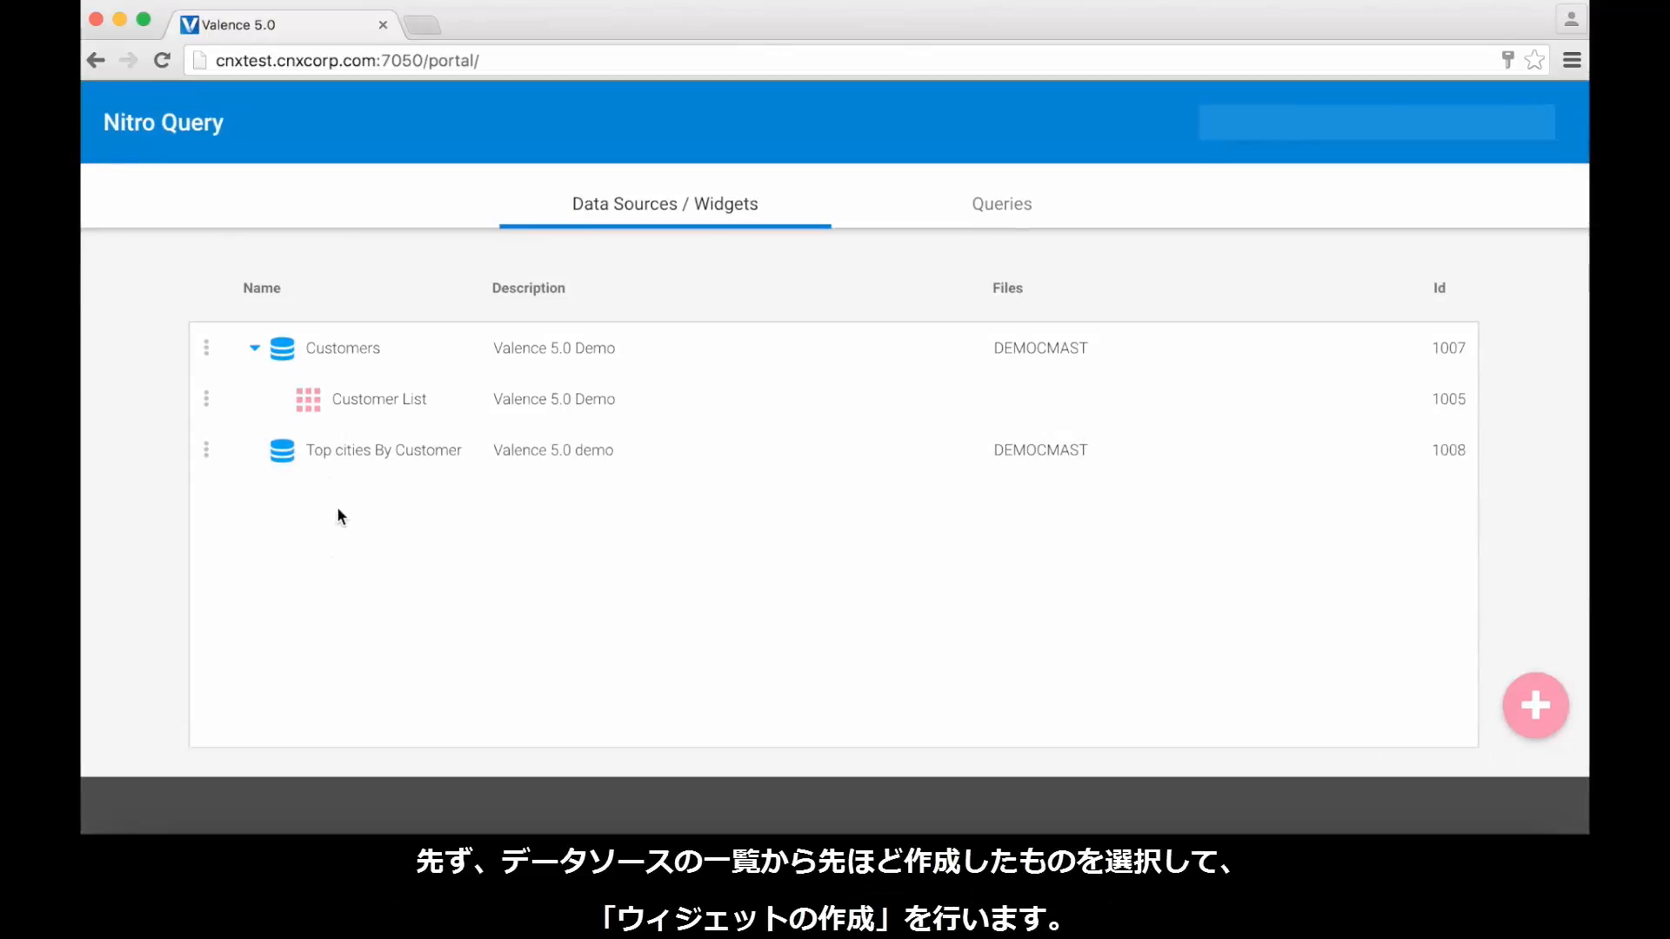
left_click(207, 451)
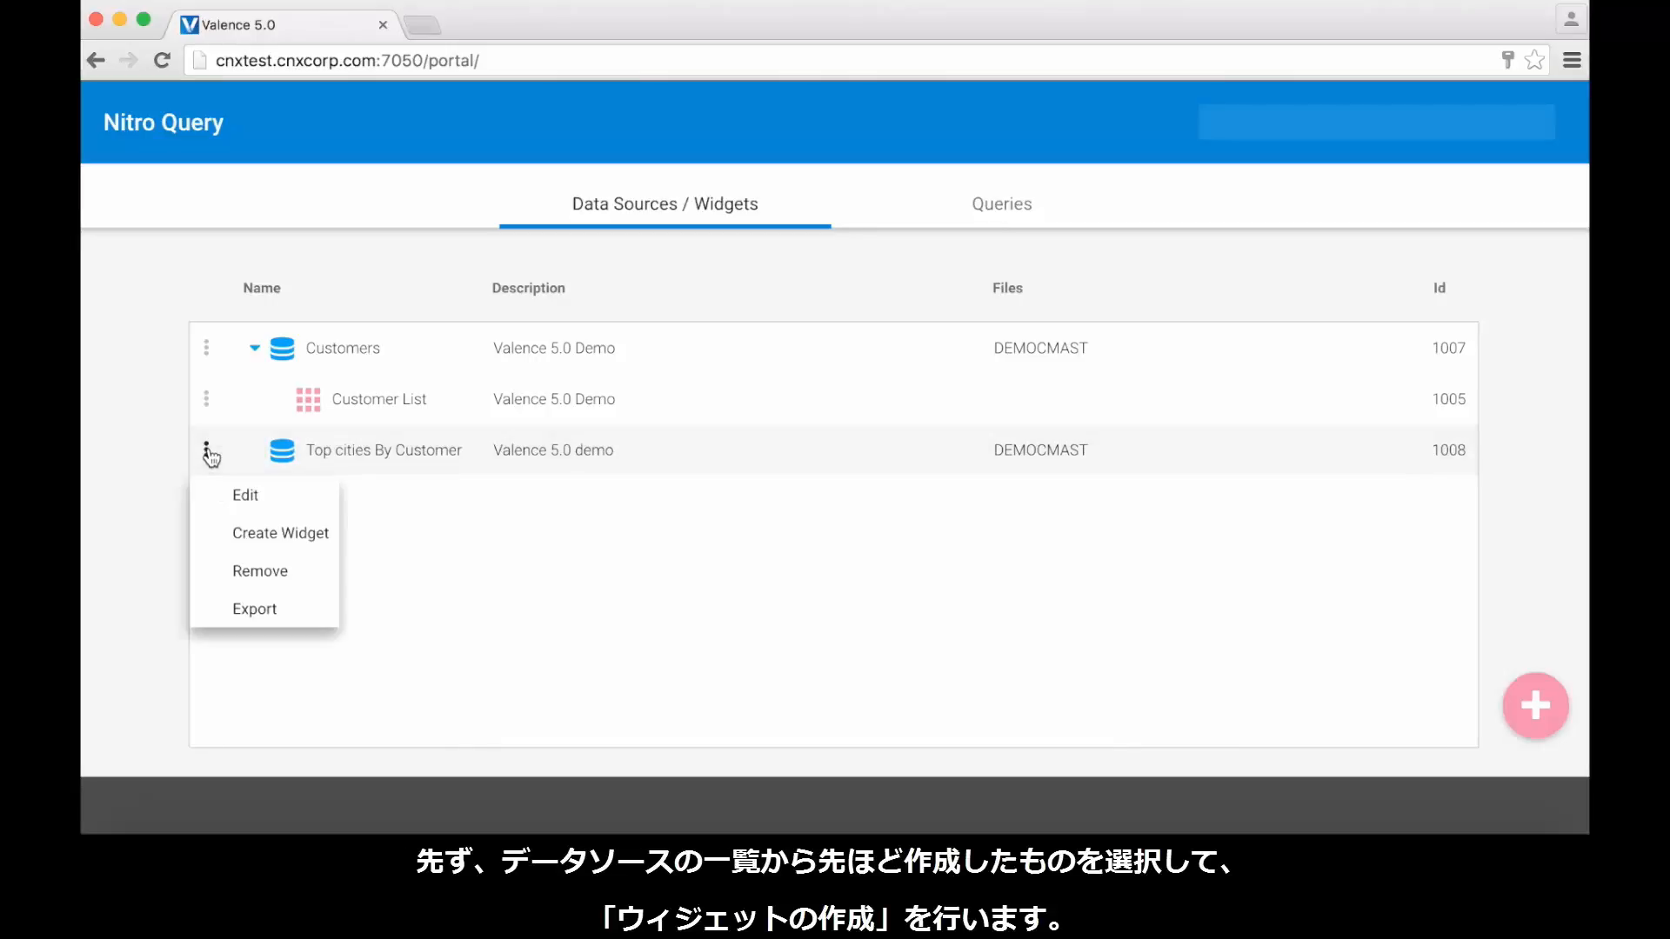
left_click(288, 532)
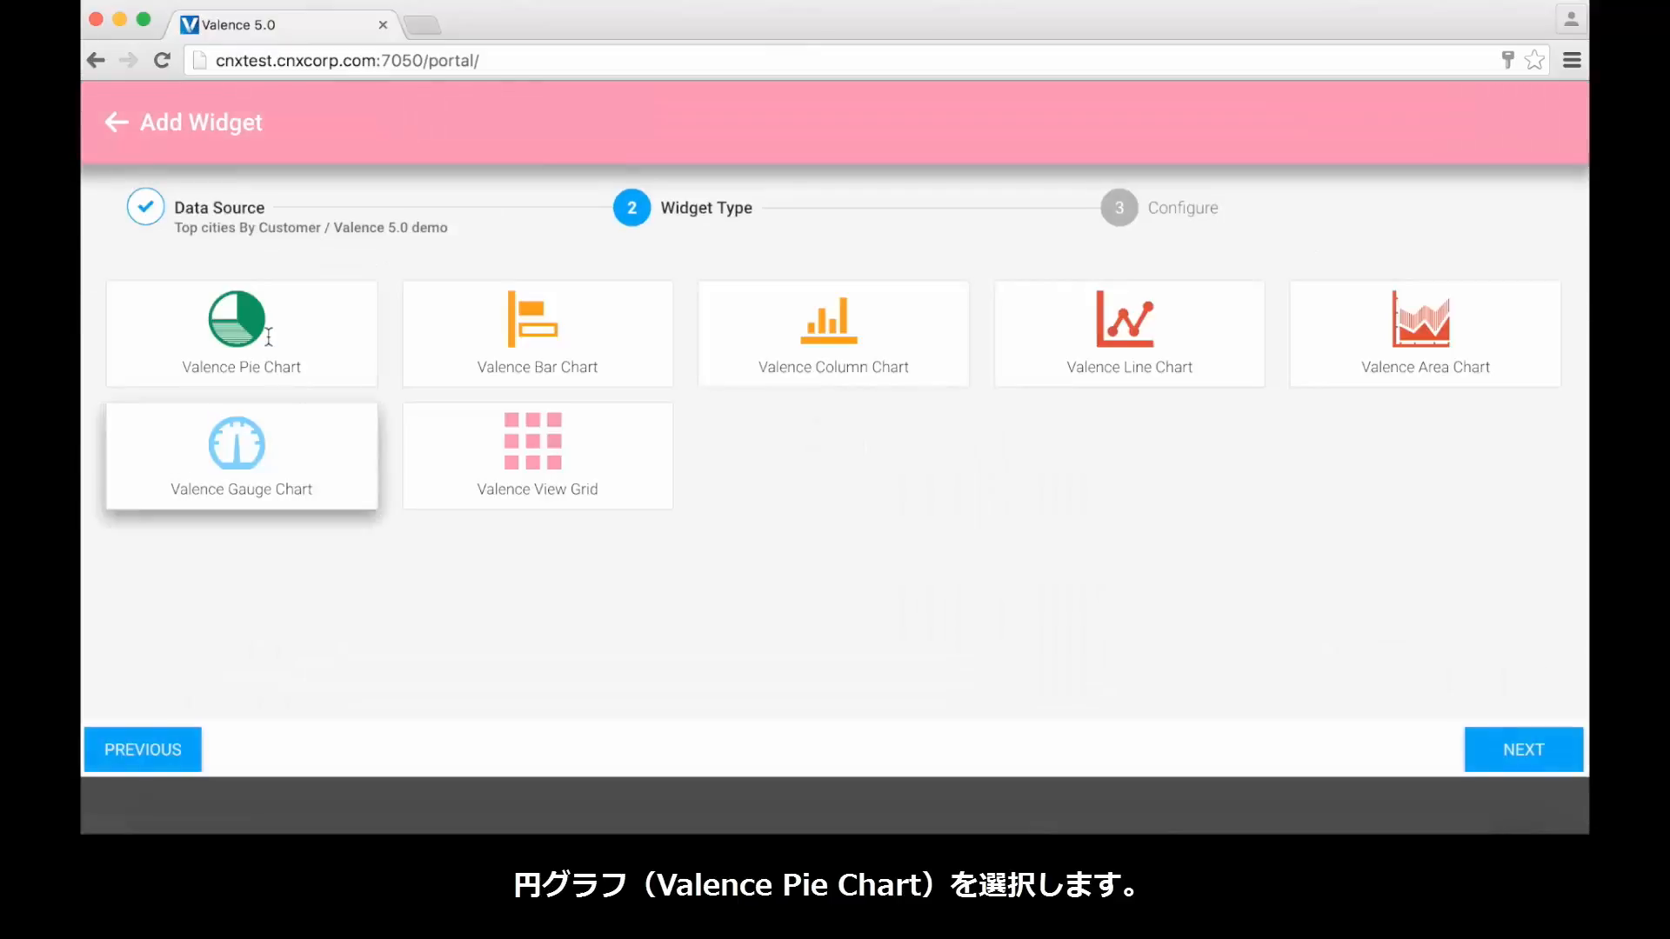
left_click(268, 339)
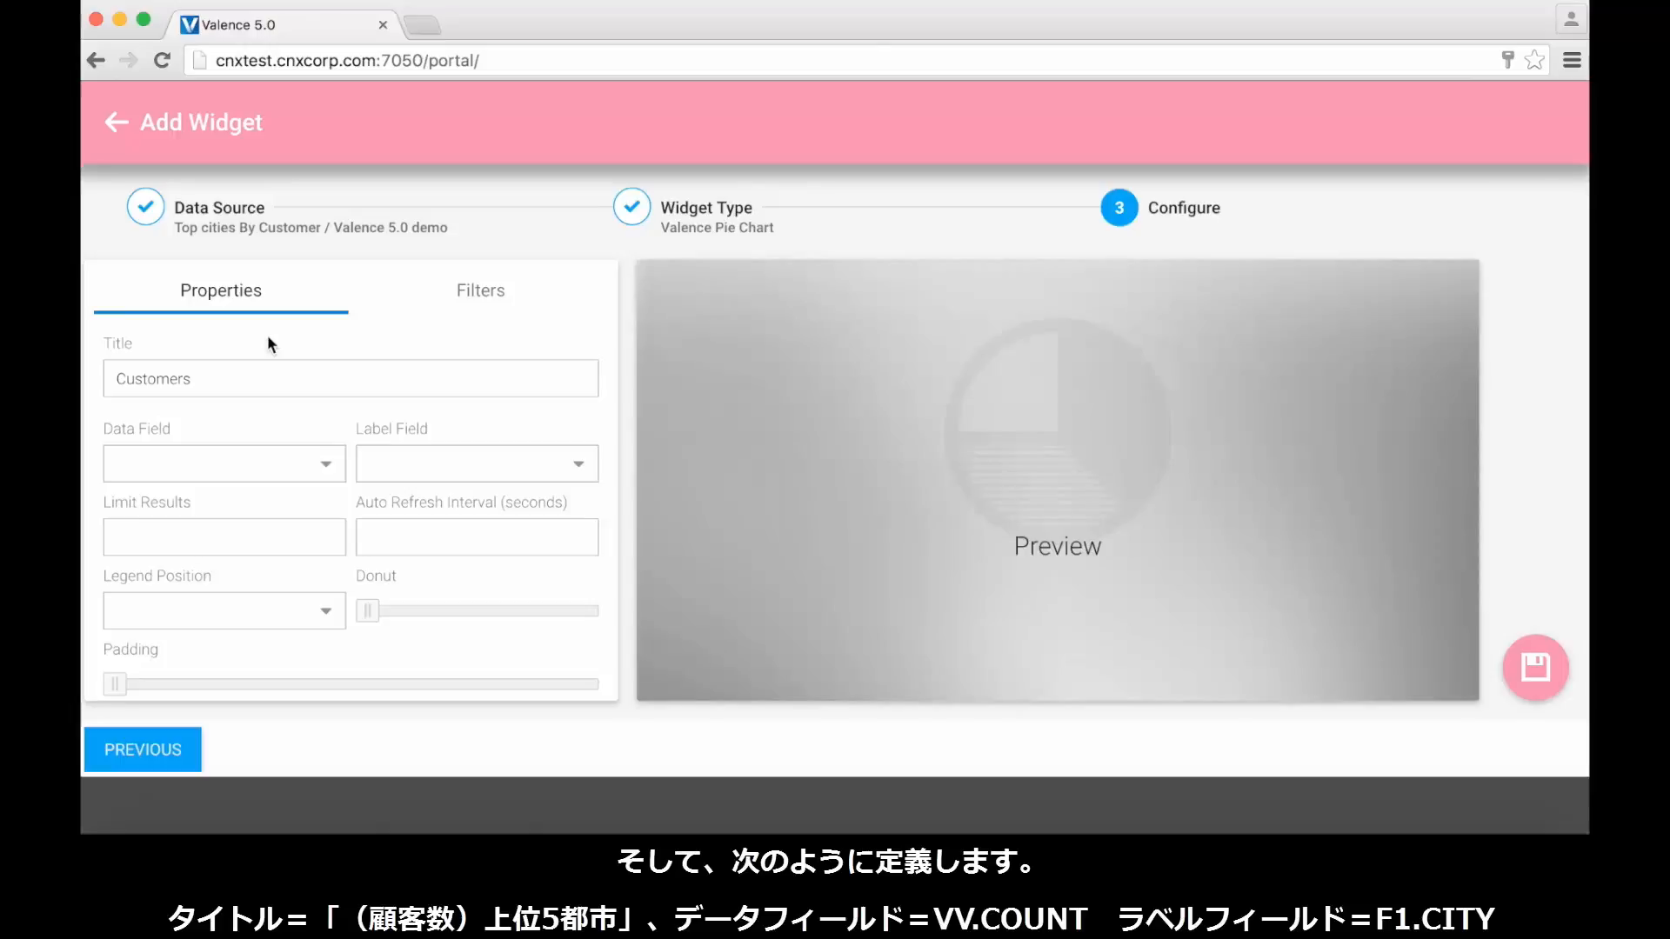
Step: Replace the pie chart widget's title with "Top 5 cities"
left_click(193, 380)
key("BackSpace")
key("BackSpace")
key("BackSpace")
key("BackSpace")
key("BackSpace")
key("BackSpace")
key("BackSpace")
key("BackSpace")
key("BackSpace")
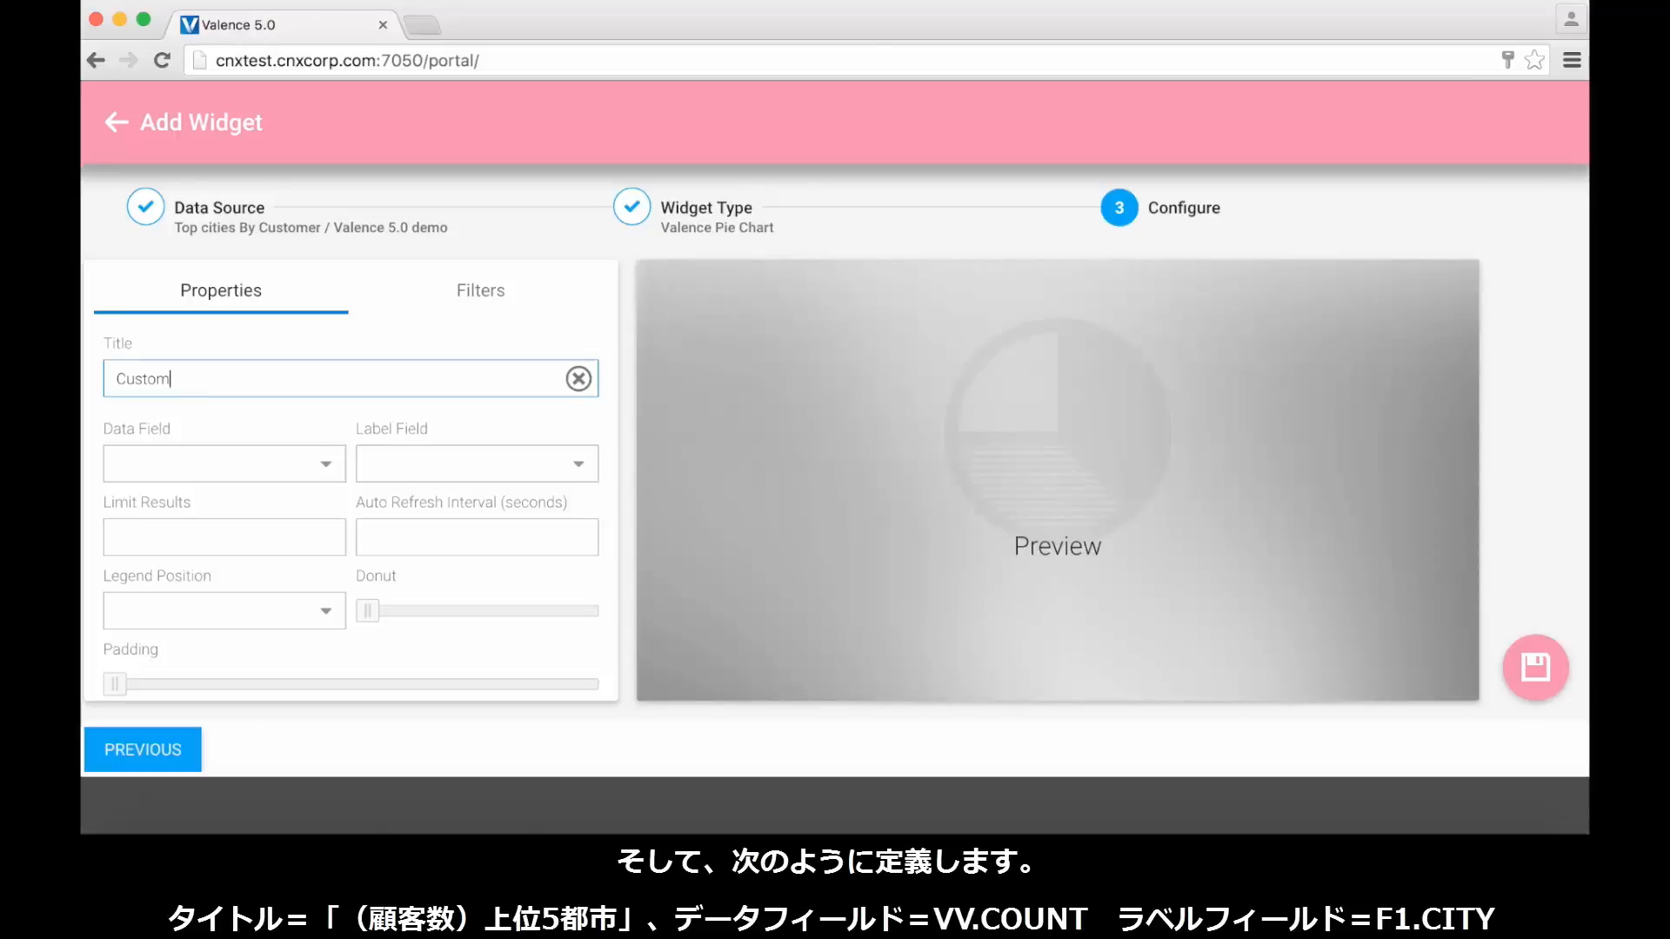
type("Top 5 cities")
Step: Set the pie chart's data field to VV_COUNT, its label field to F1_CCITY and its result limit to 5
left_click(329, 467)
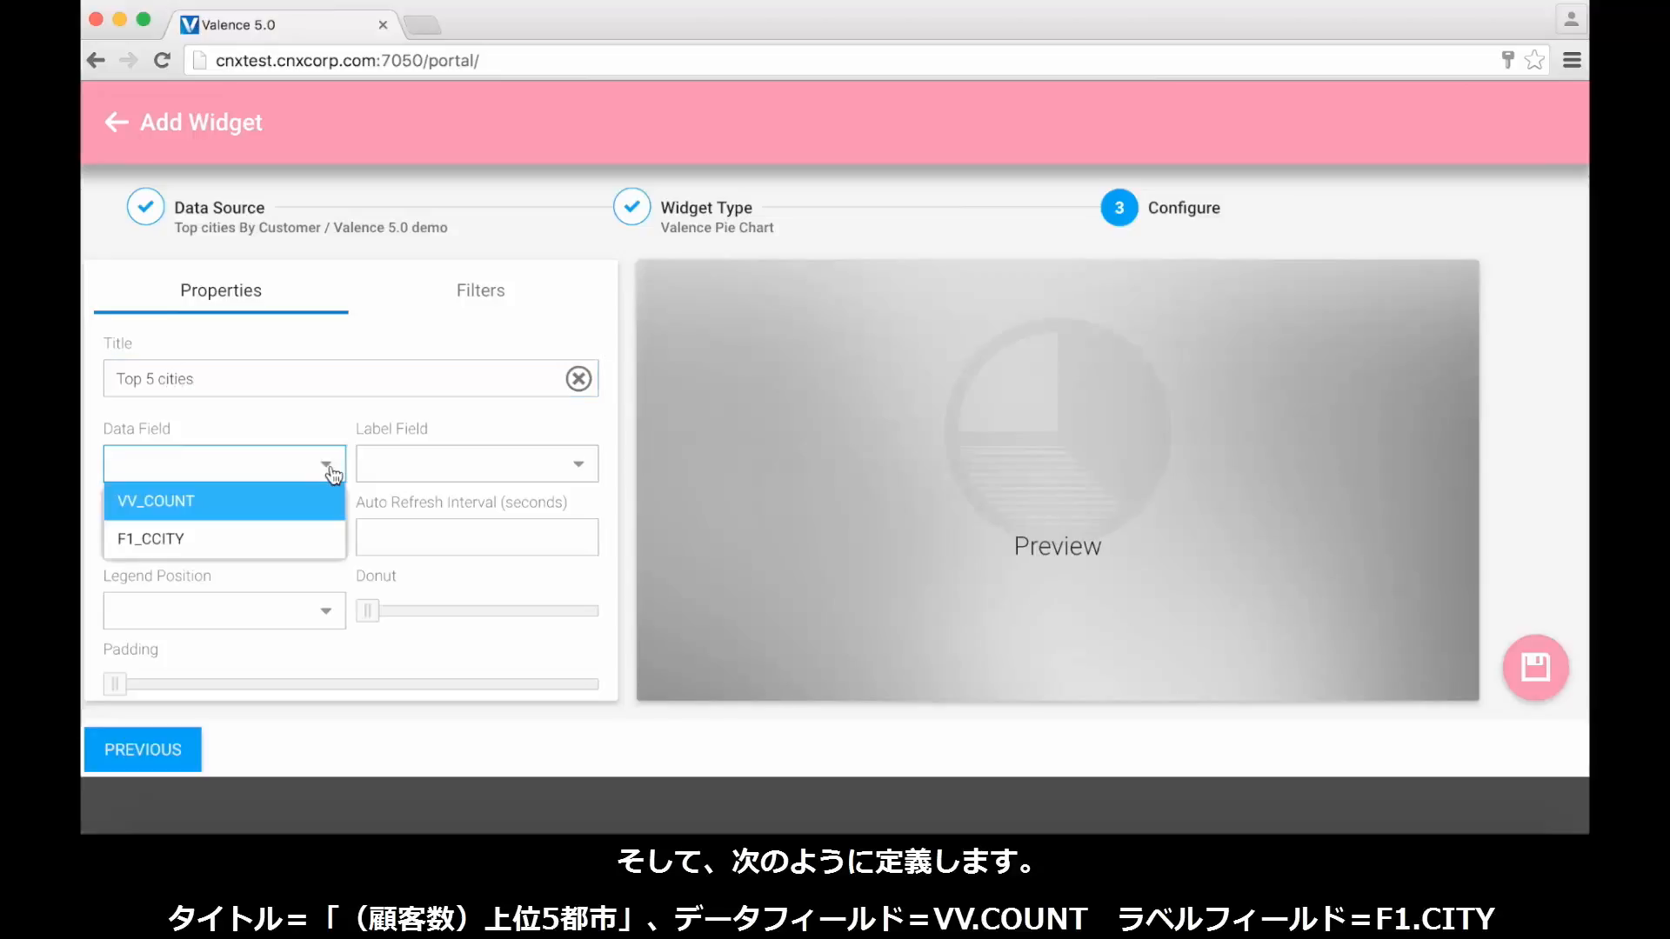
left_click(272, 493)
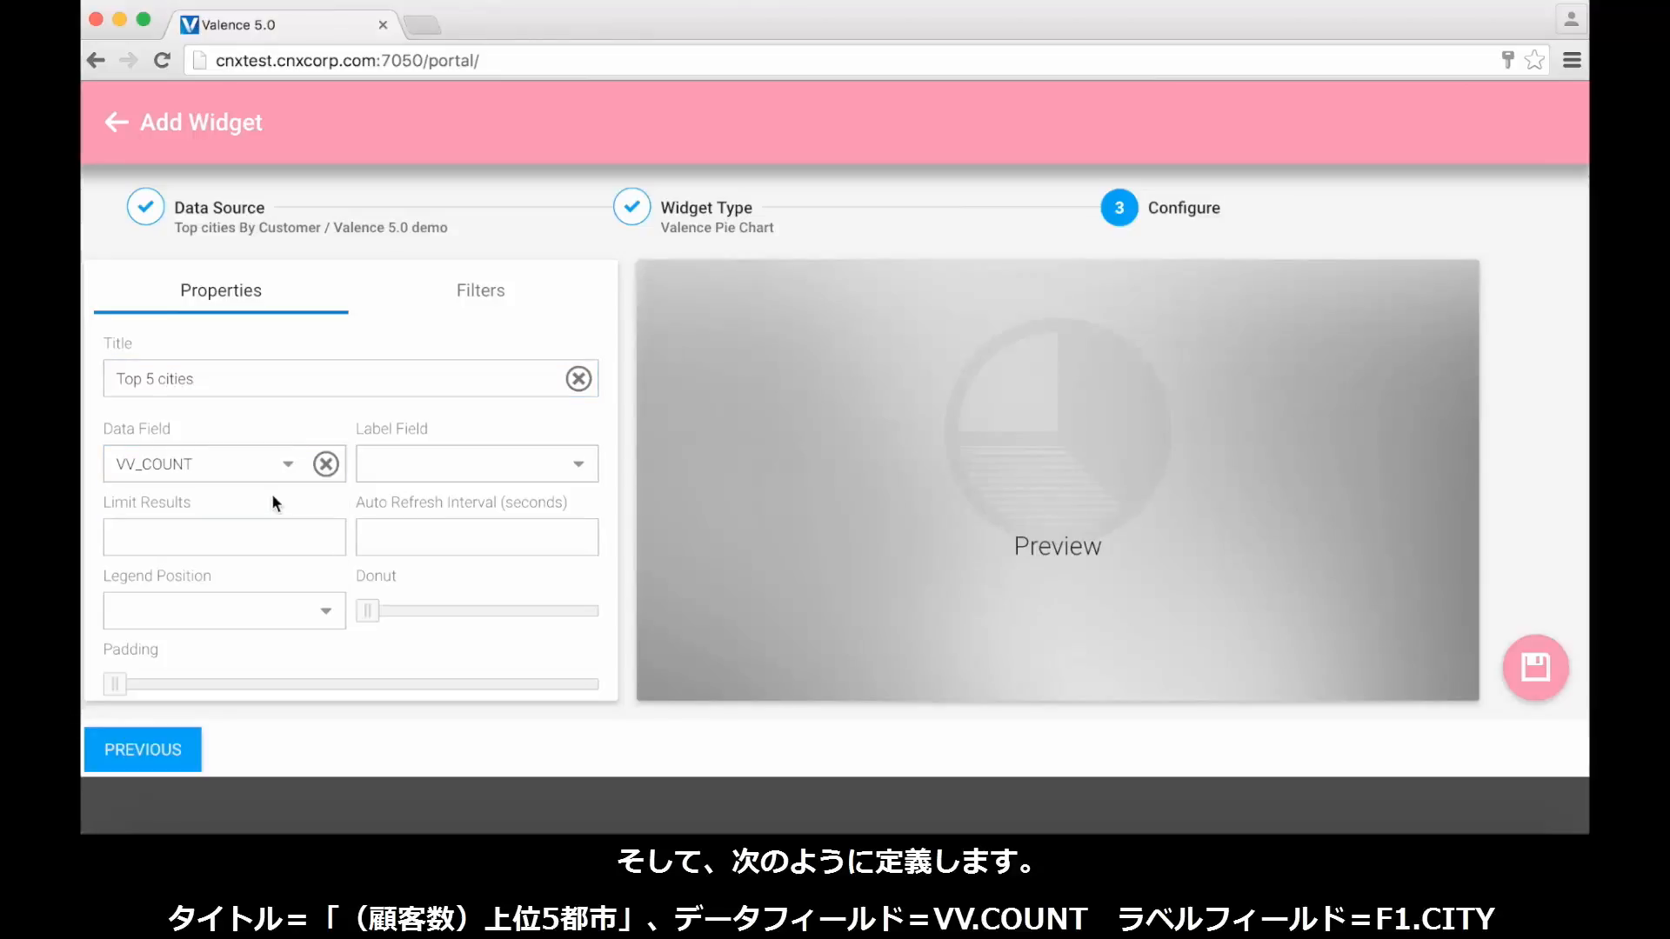
left_click(578, 469)
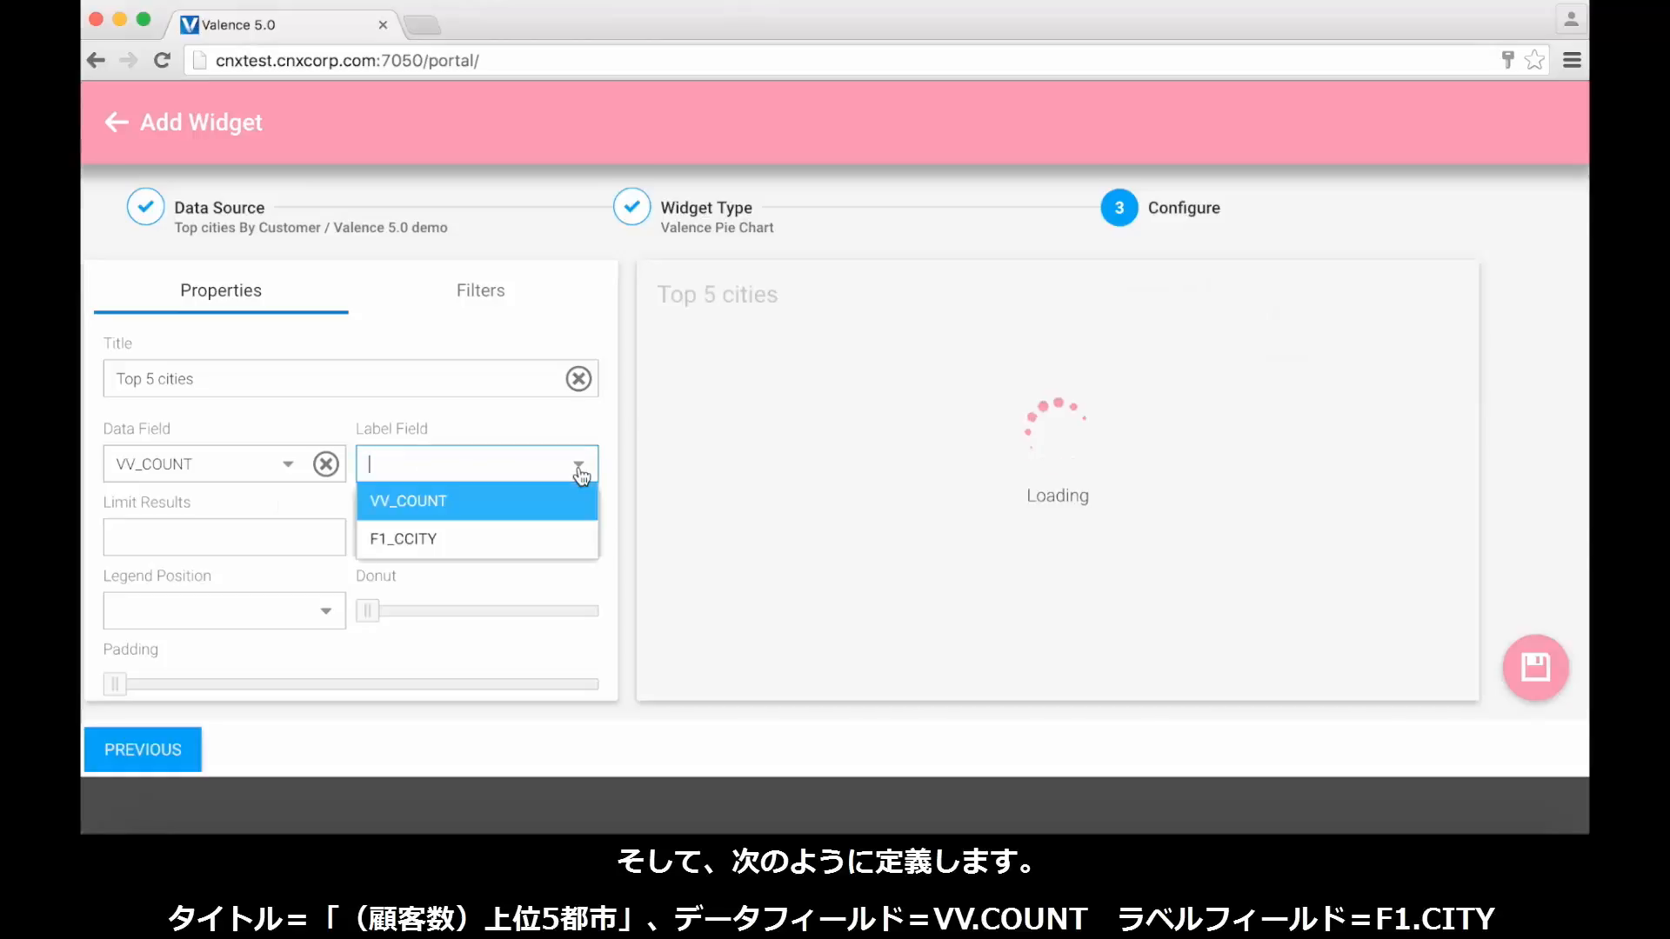
left_click(472, 542)
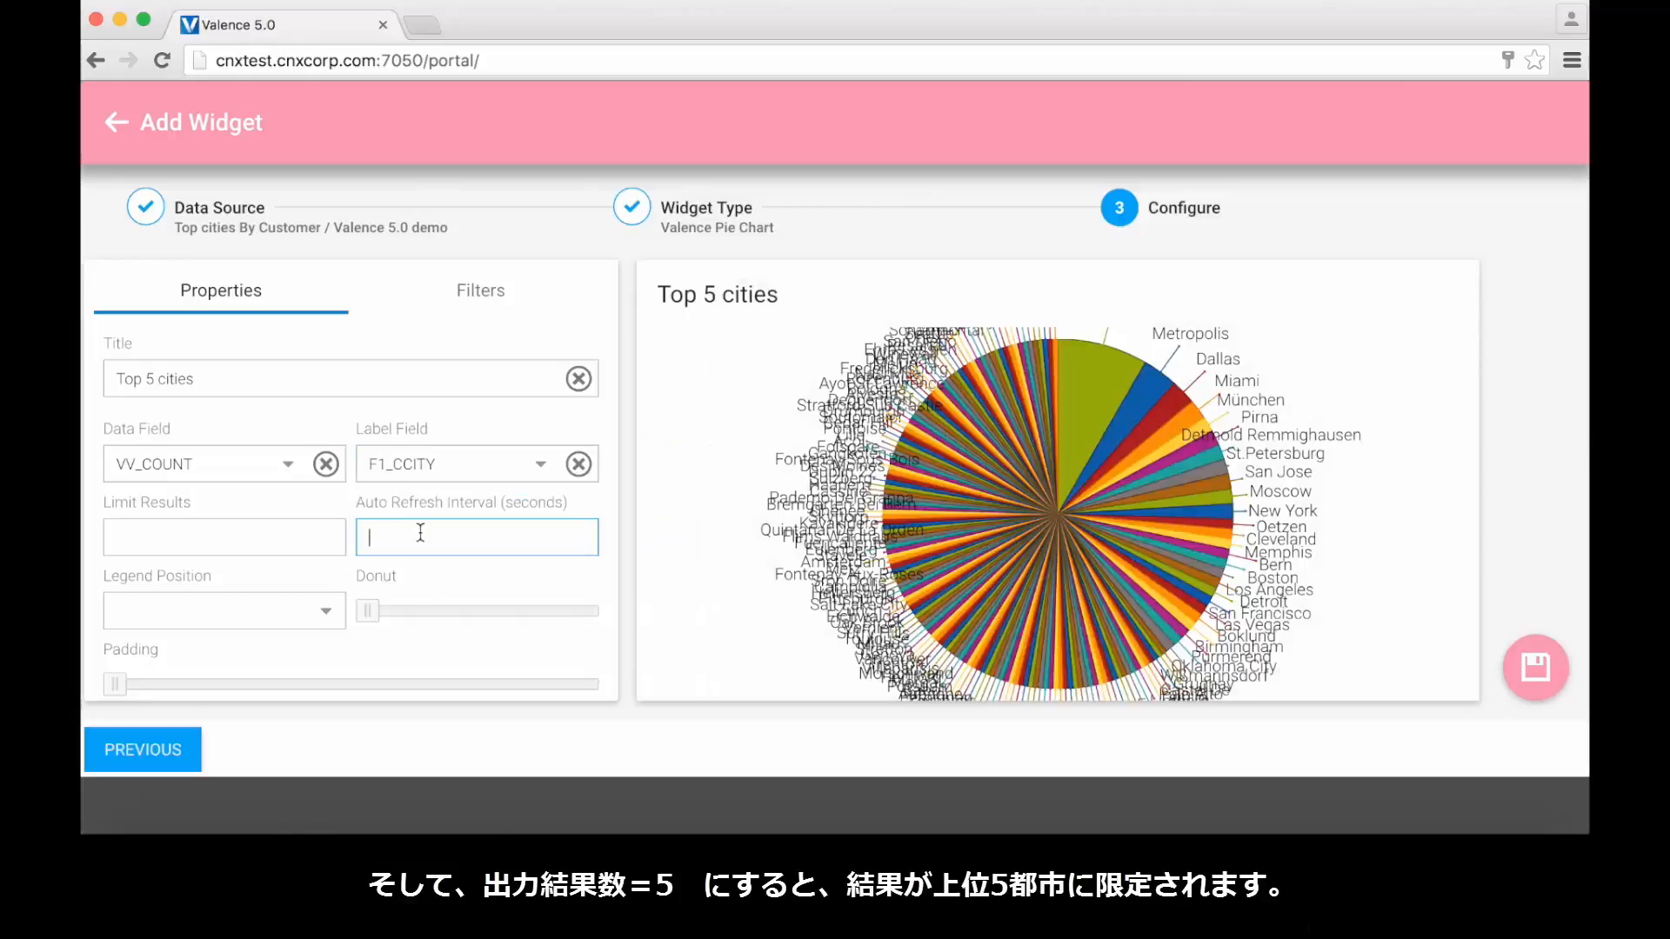
left_click(277, 531)
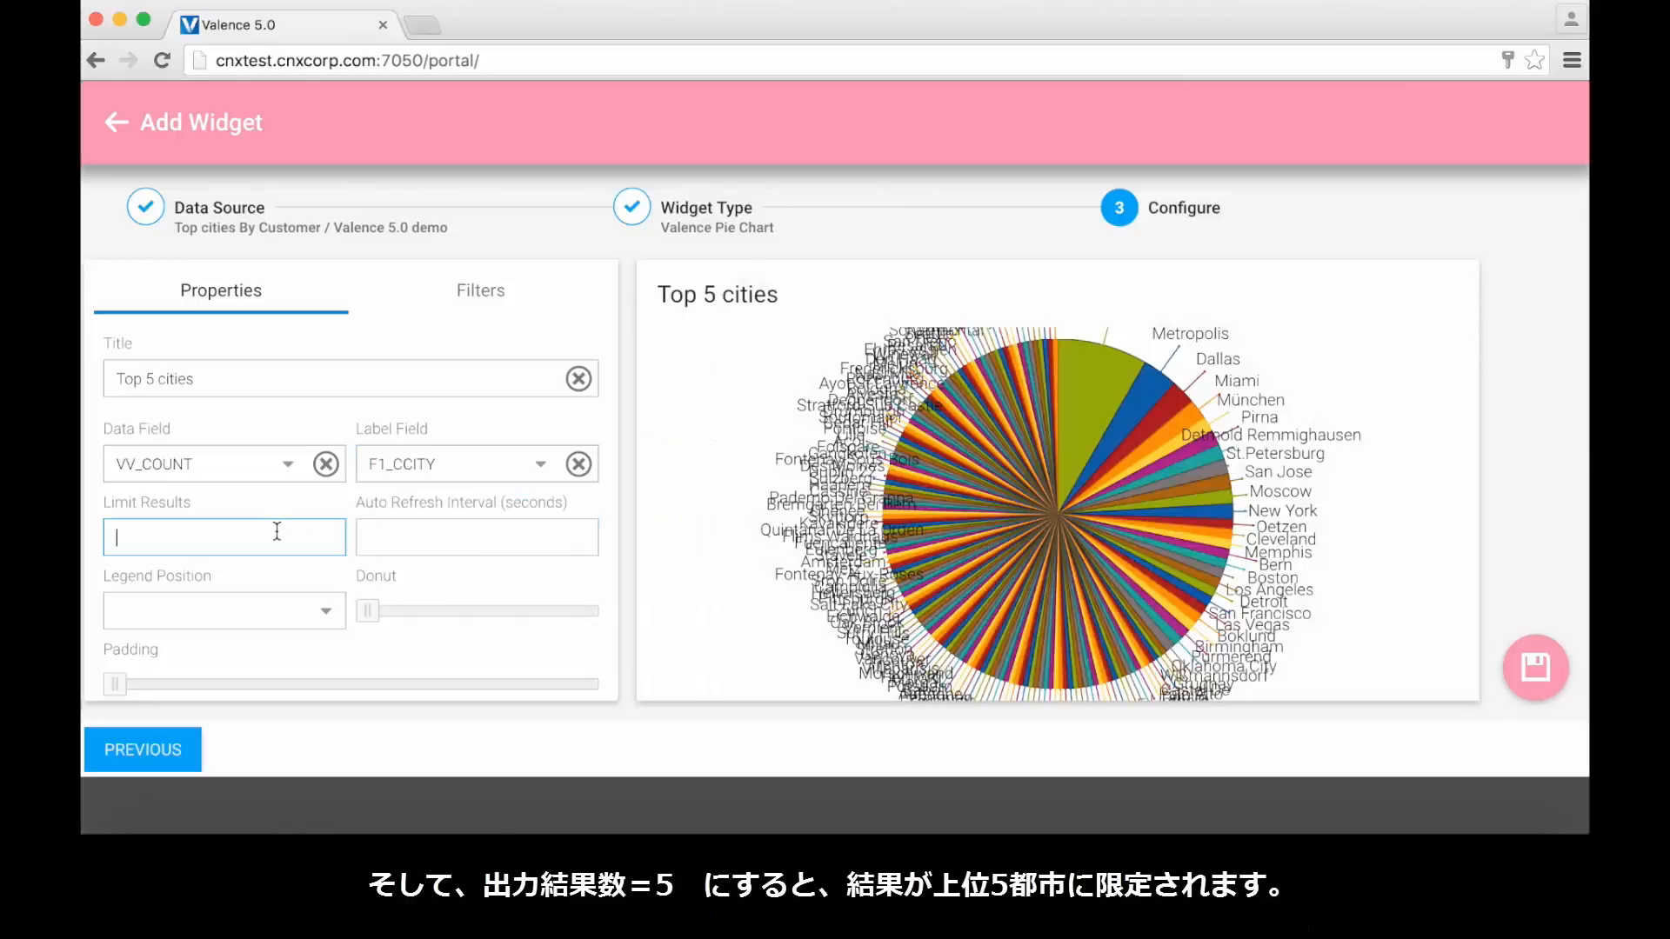
type("5")
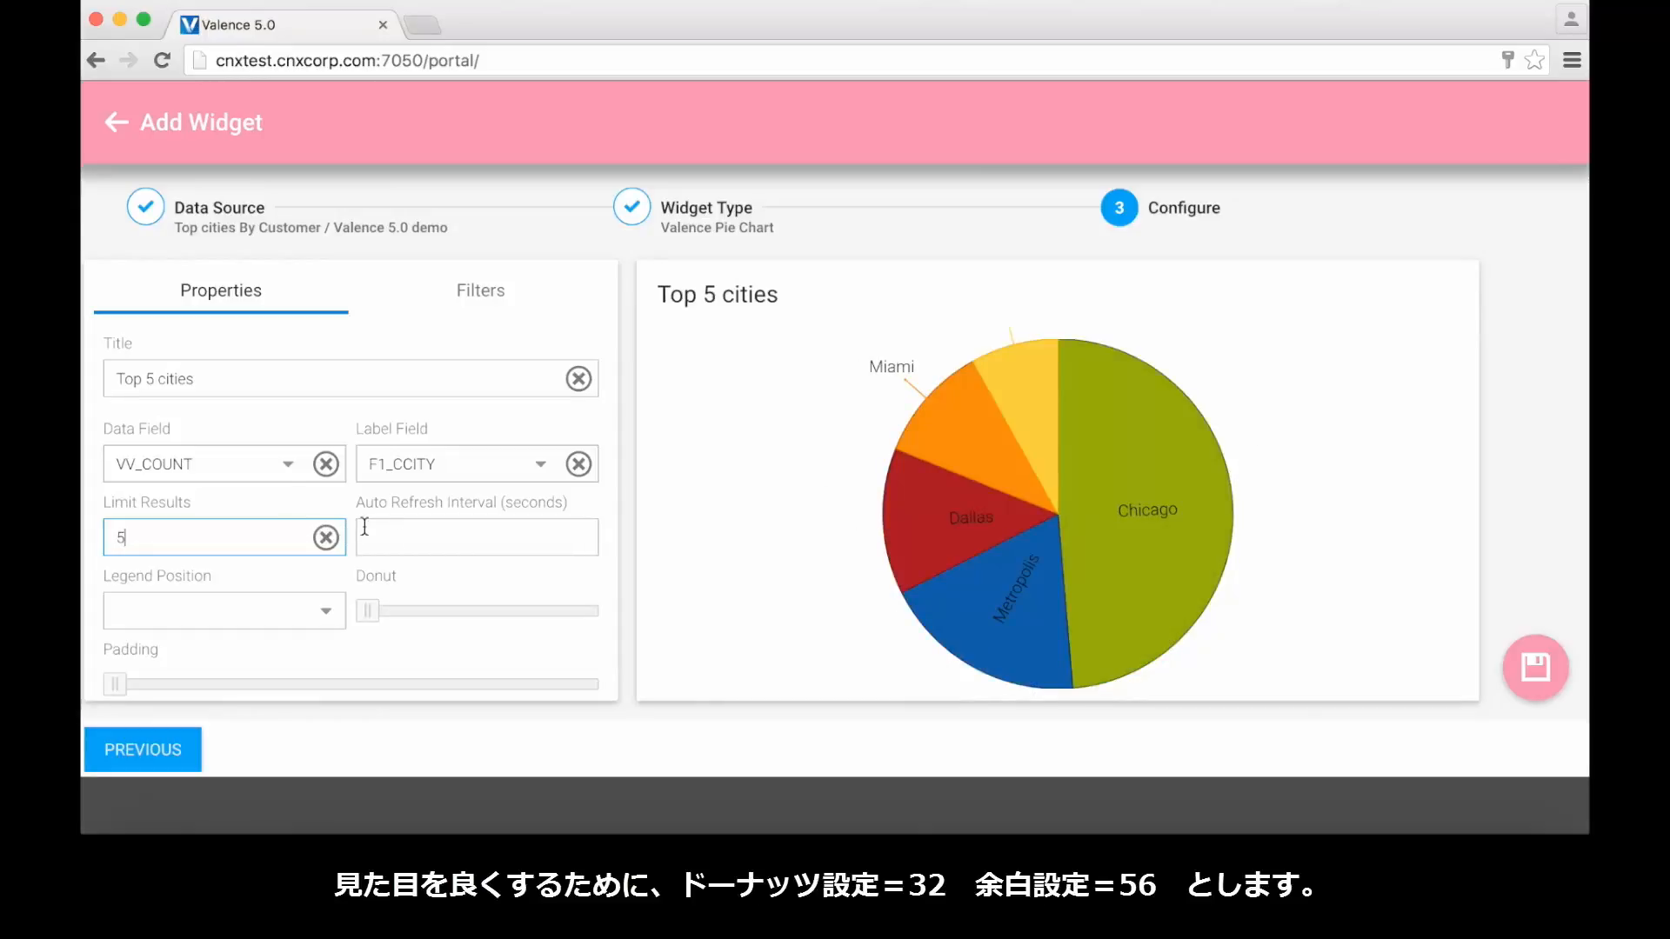
Step: Set the pie chart's donut to about 32 and its padding to about 56
left_click_drag(373, 610, 441, 611)
left_click(339, 644)
scroll(340, 646, "down", 1)
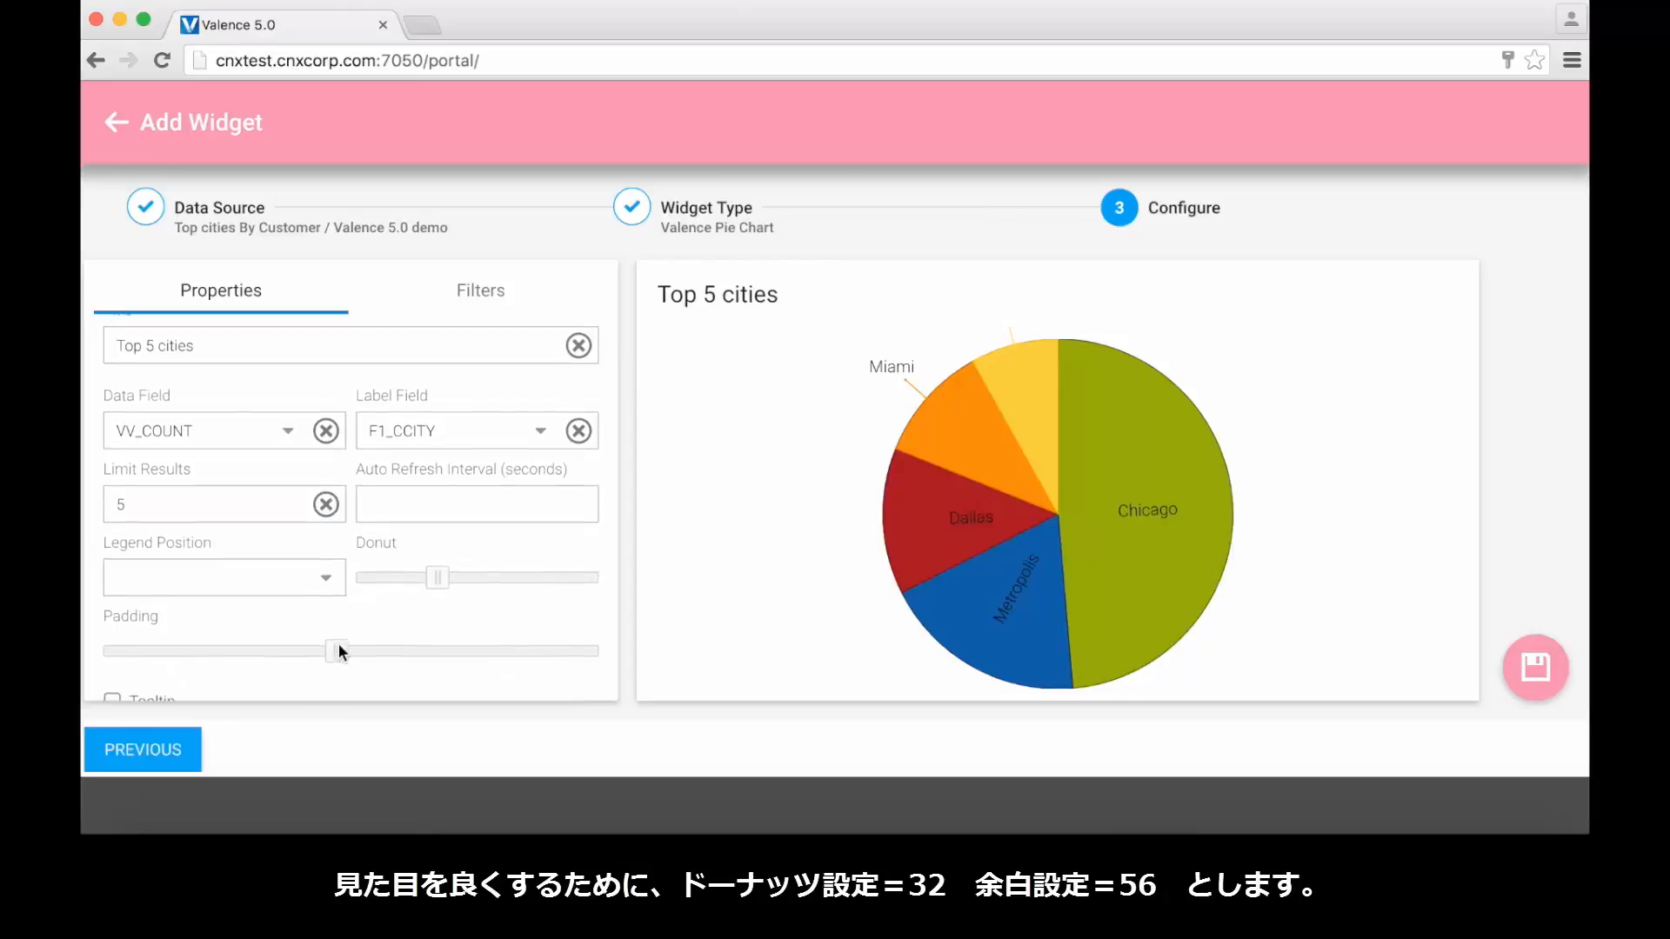
left_click_drag(339, 646, 247, 645)
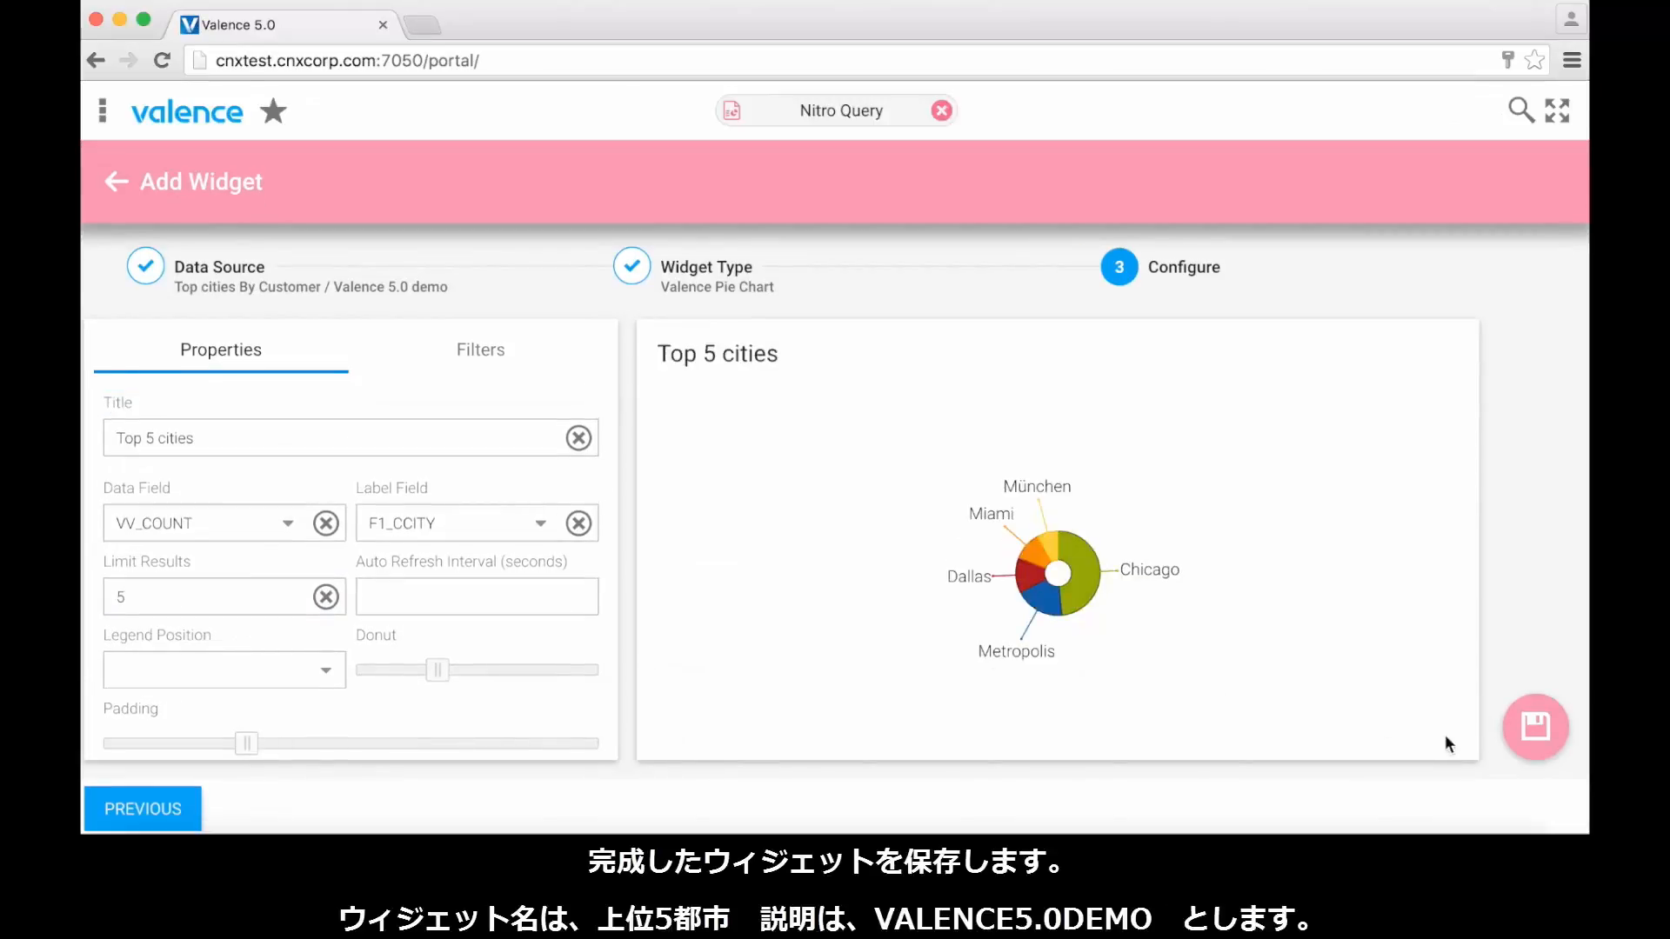
Step: Save the pie chart widget with the name "Top 5 customer cities"
left_click(1536, 735)
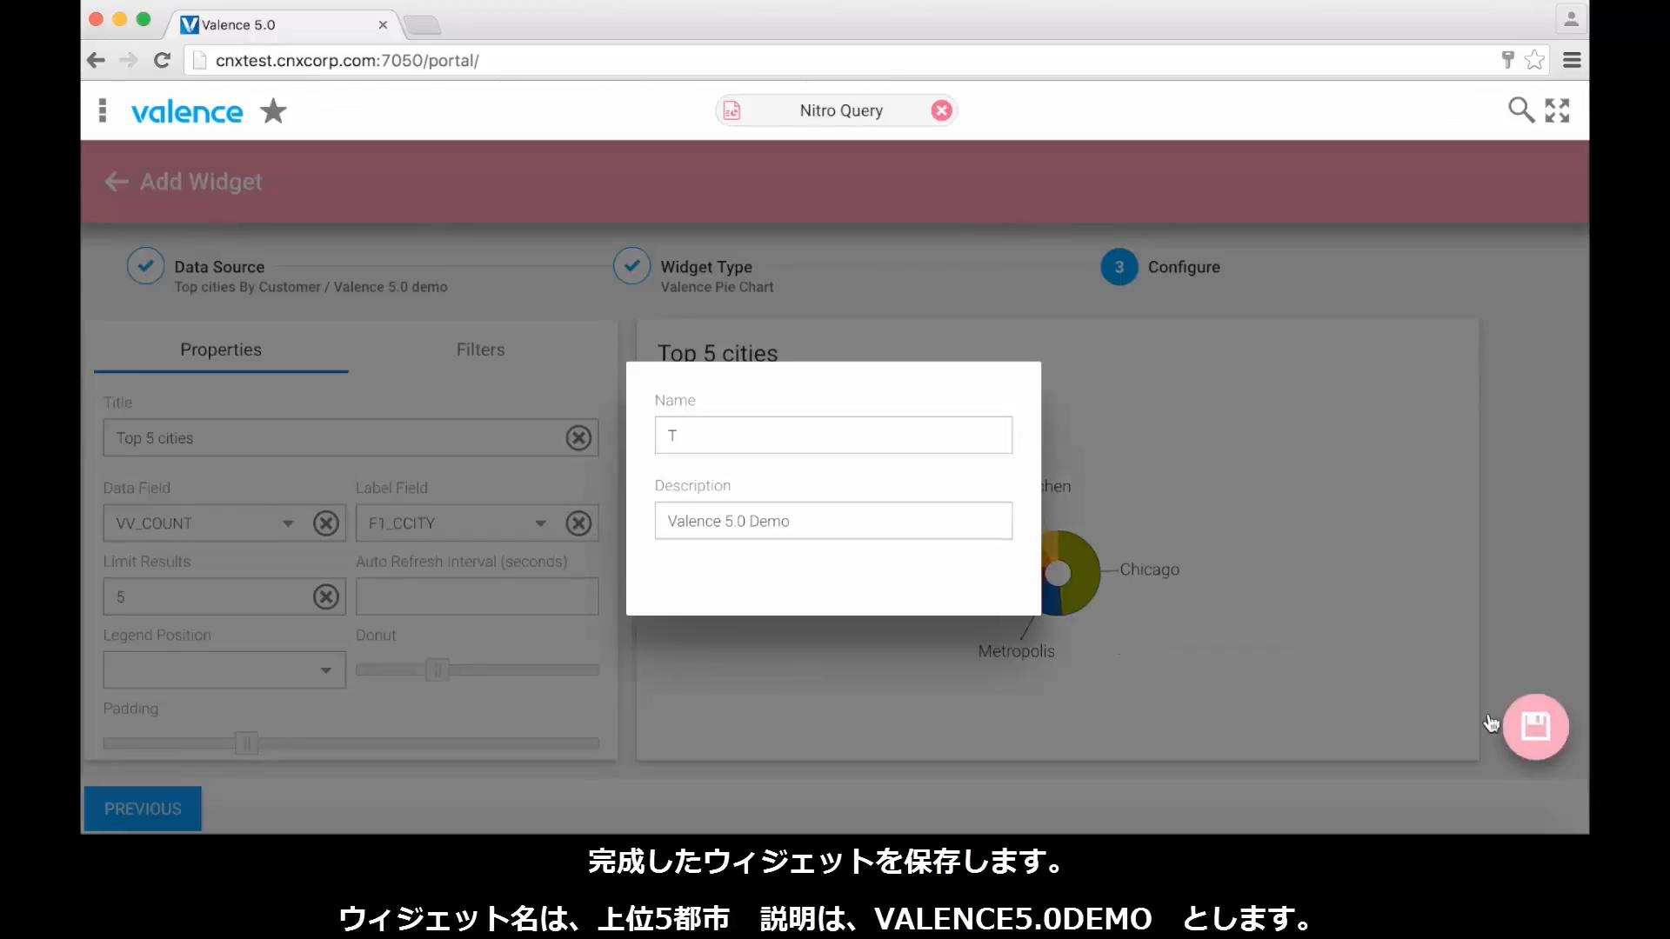
left_click(726, 441)
type("op 5 c")
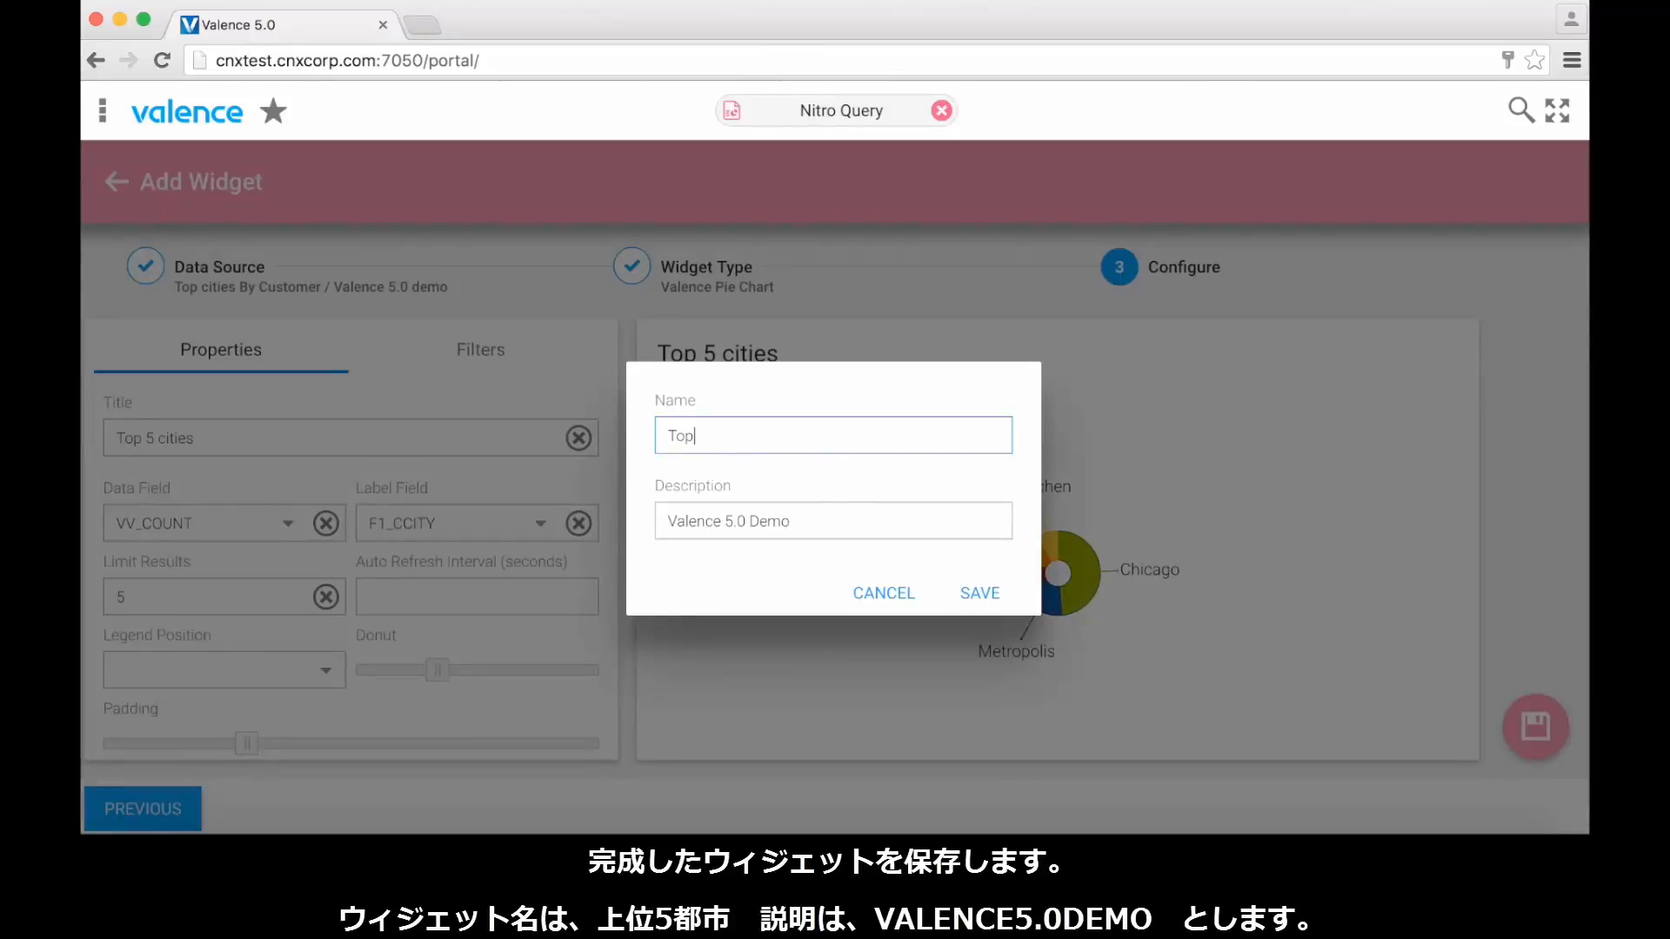
type("ustomer cities")
left_click(976, 593)
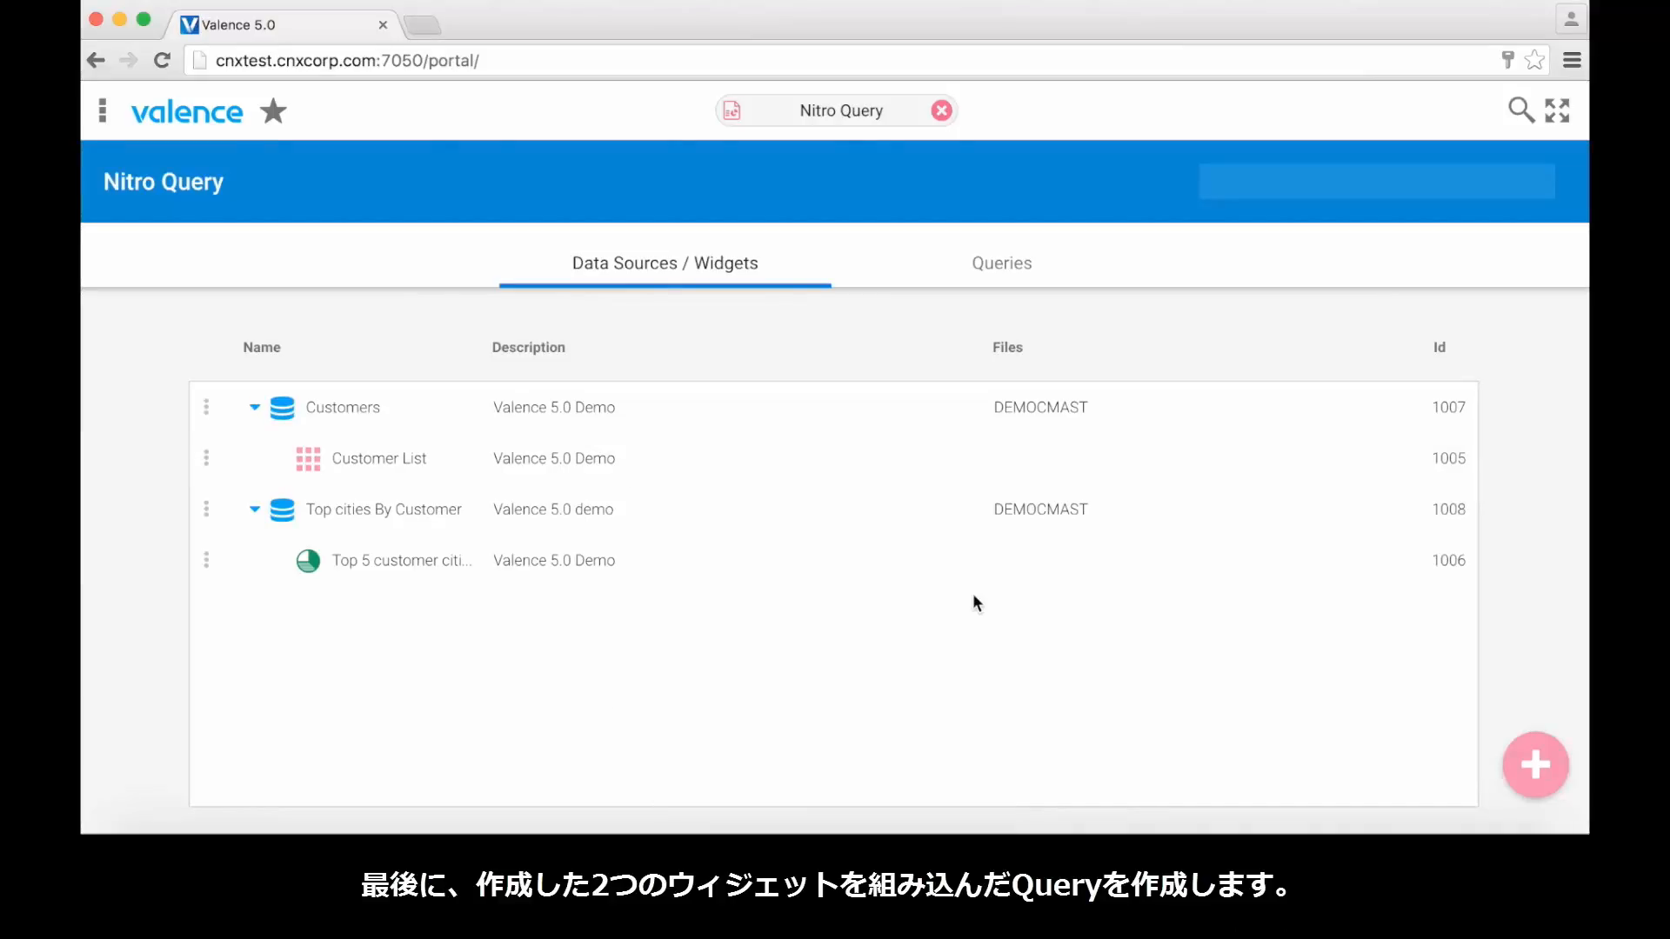
Step: Create a new query and add the Customer List widget to its workspace
left_click(1006, 275)
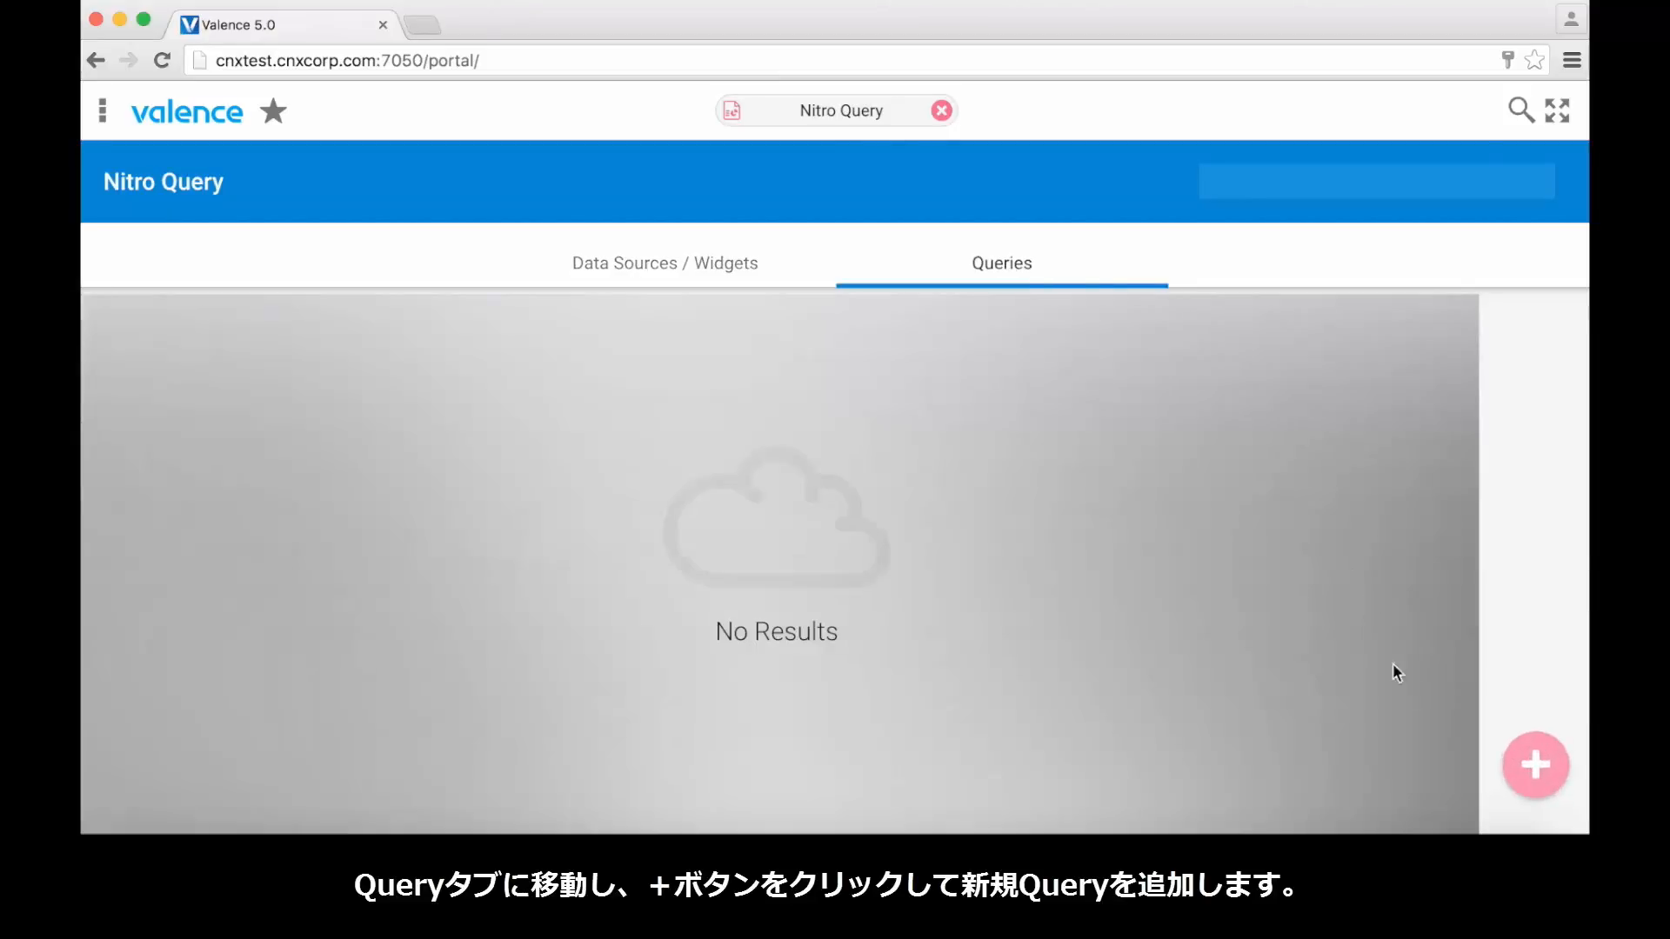
left_click(1547, 769)
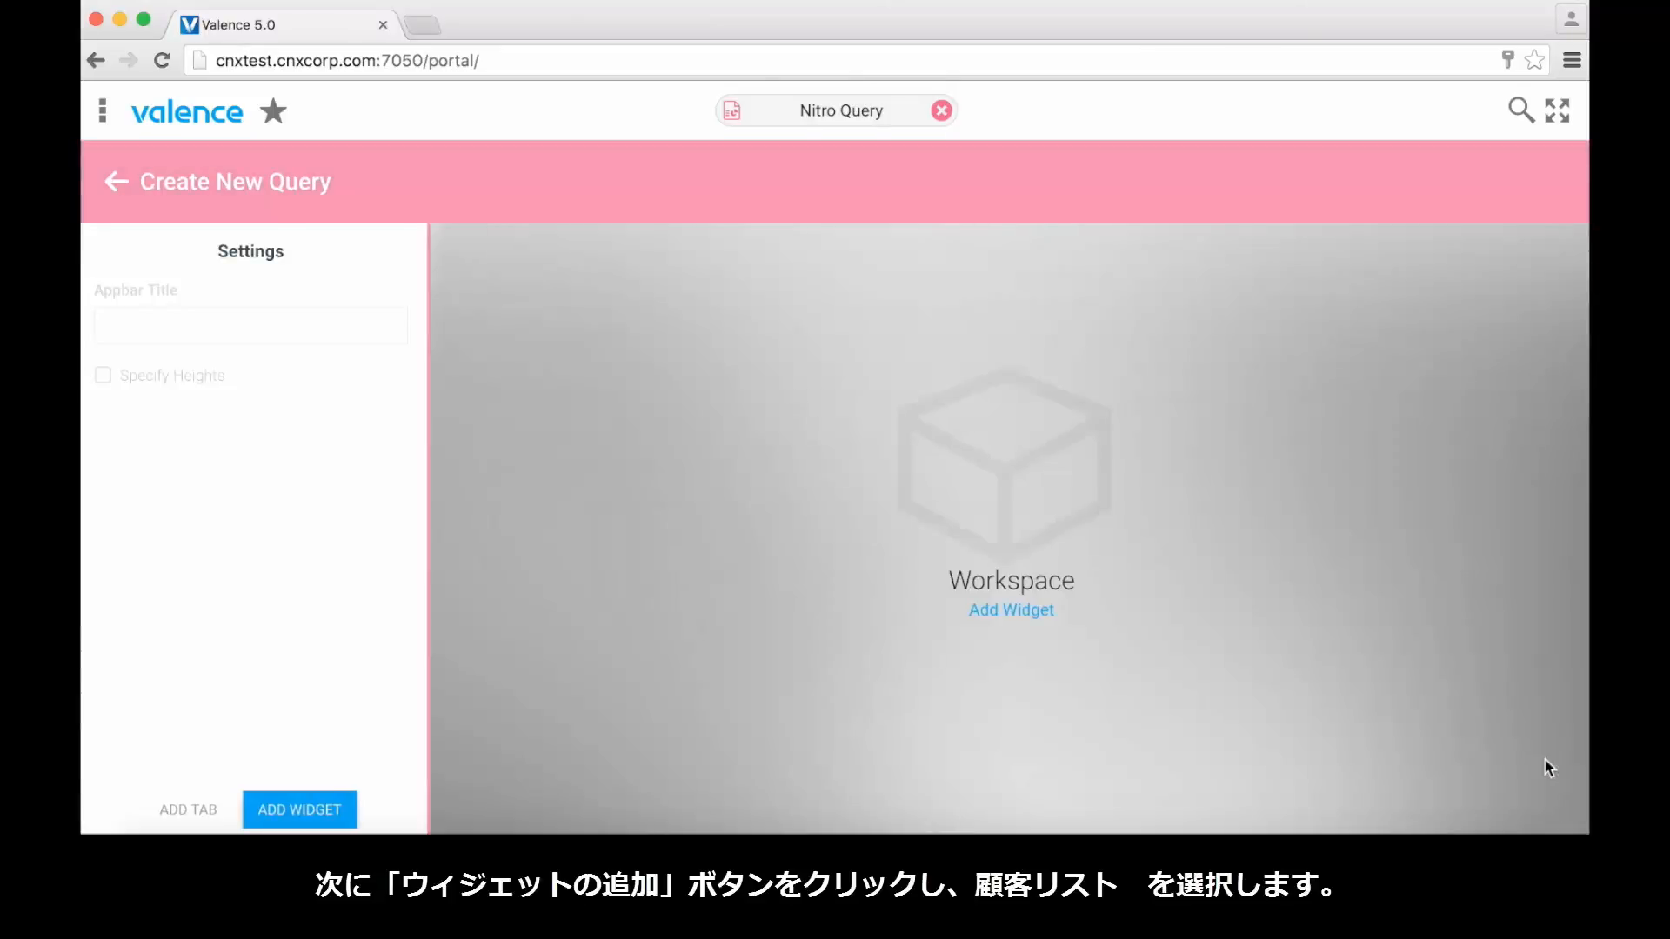
left_click(298, 809)
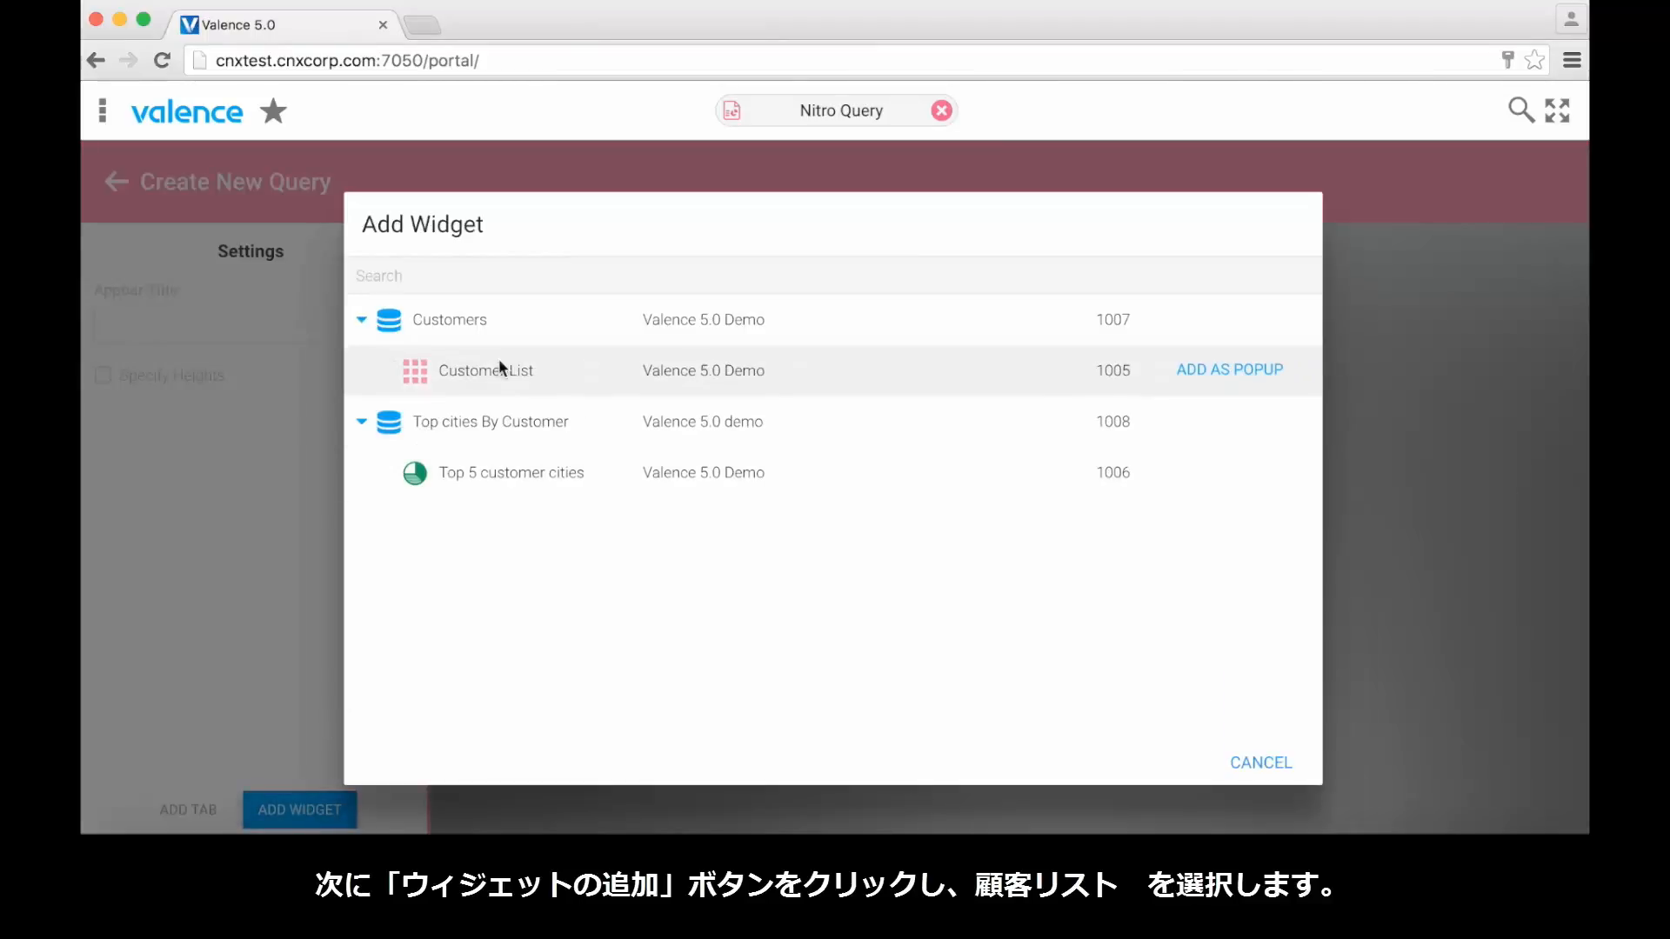
left_click(500, 372)
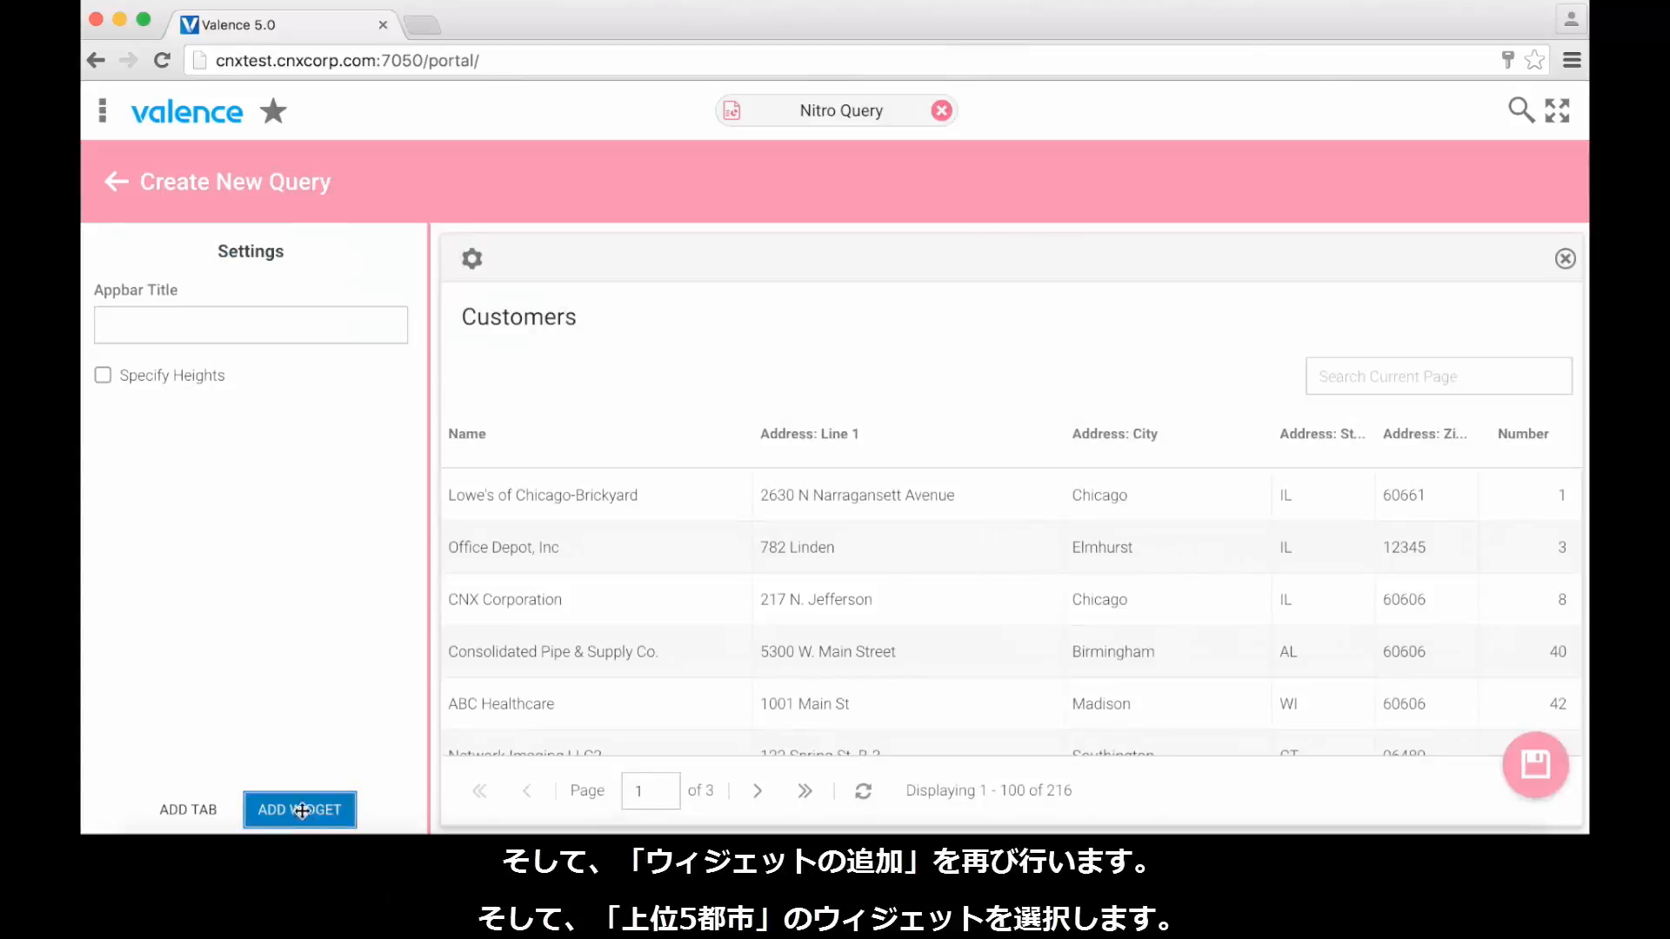
Step: Add the Top 5 customer cities widget to the query and place it beside the Customers grid
left_click(300, 809)
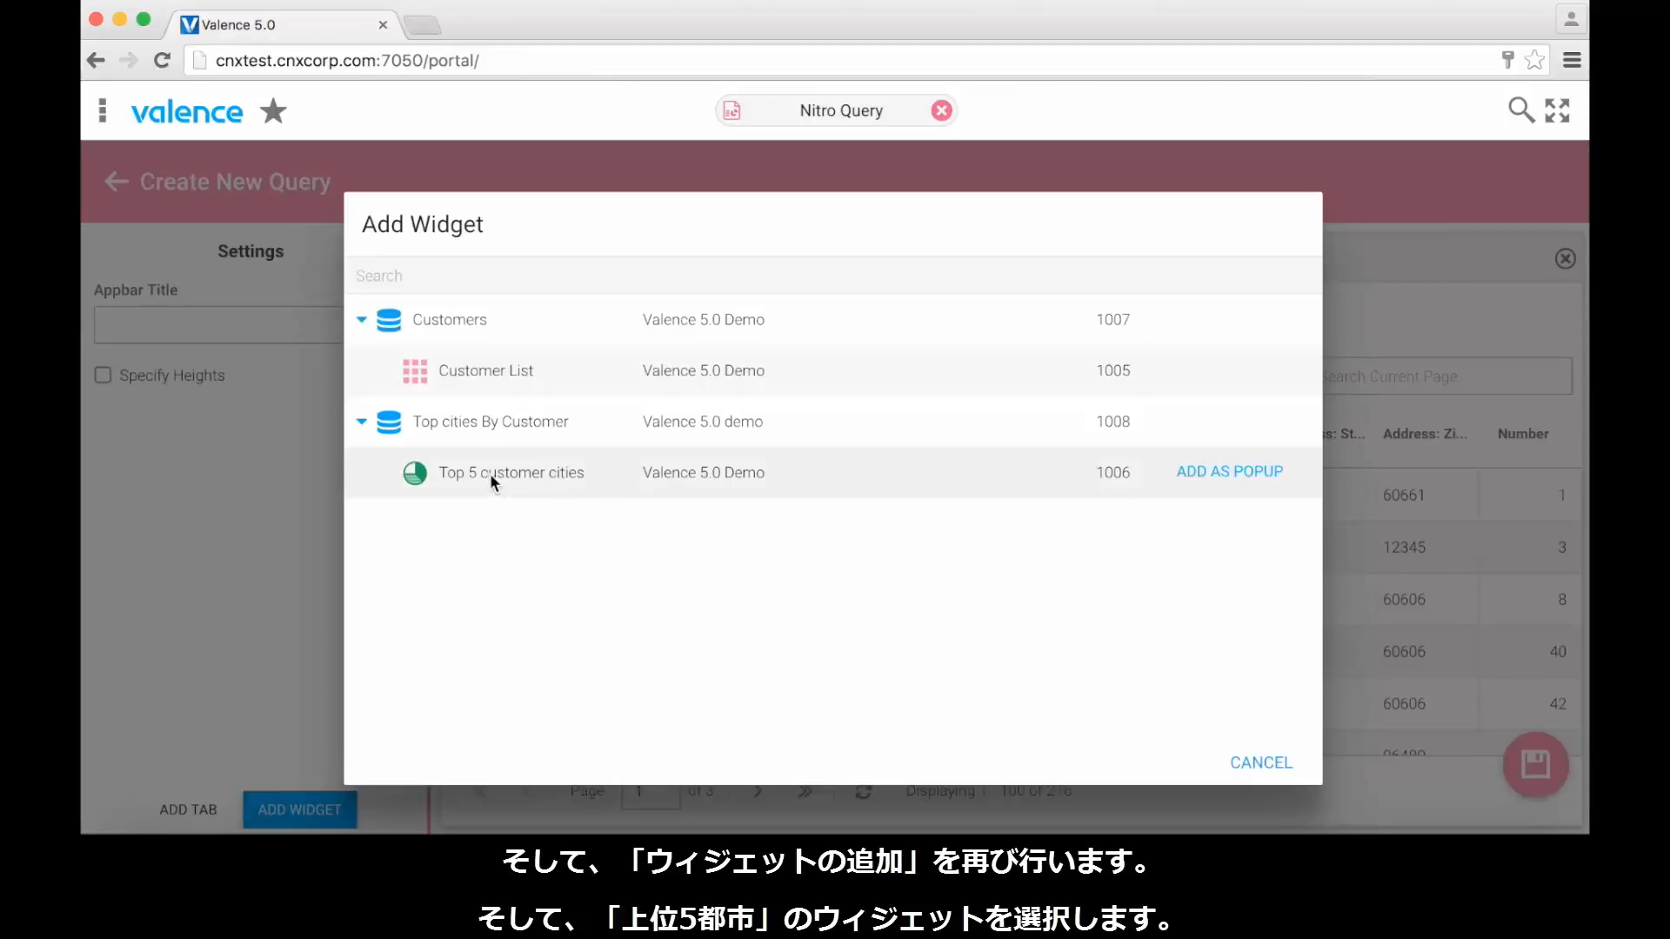
left_click(491, 475)
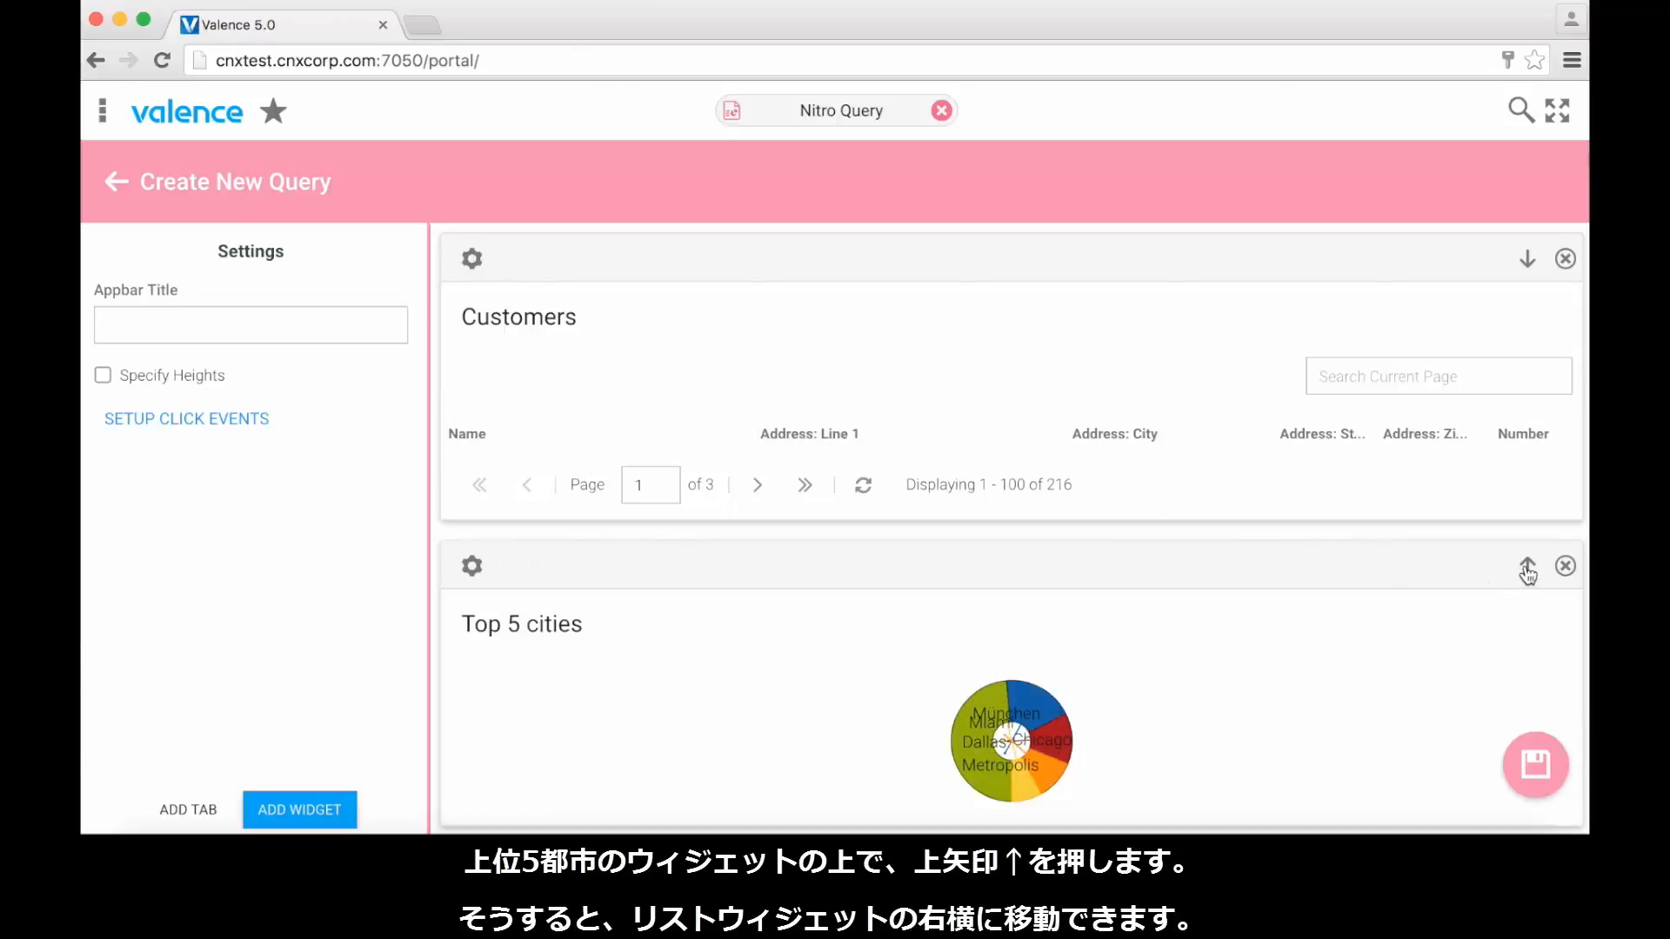
left_click(1527, 570)
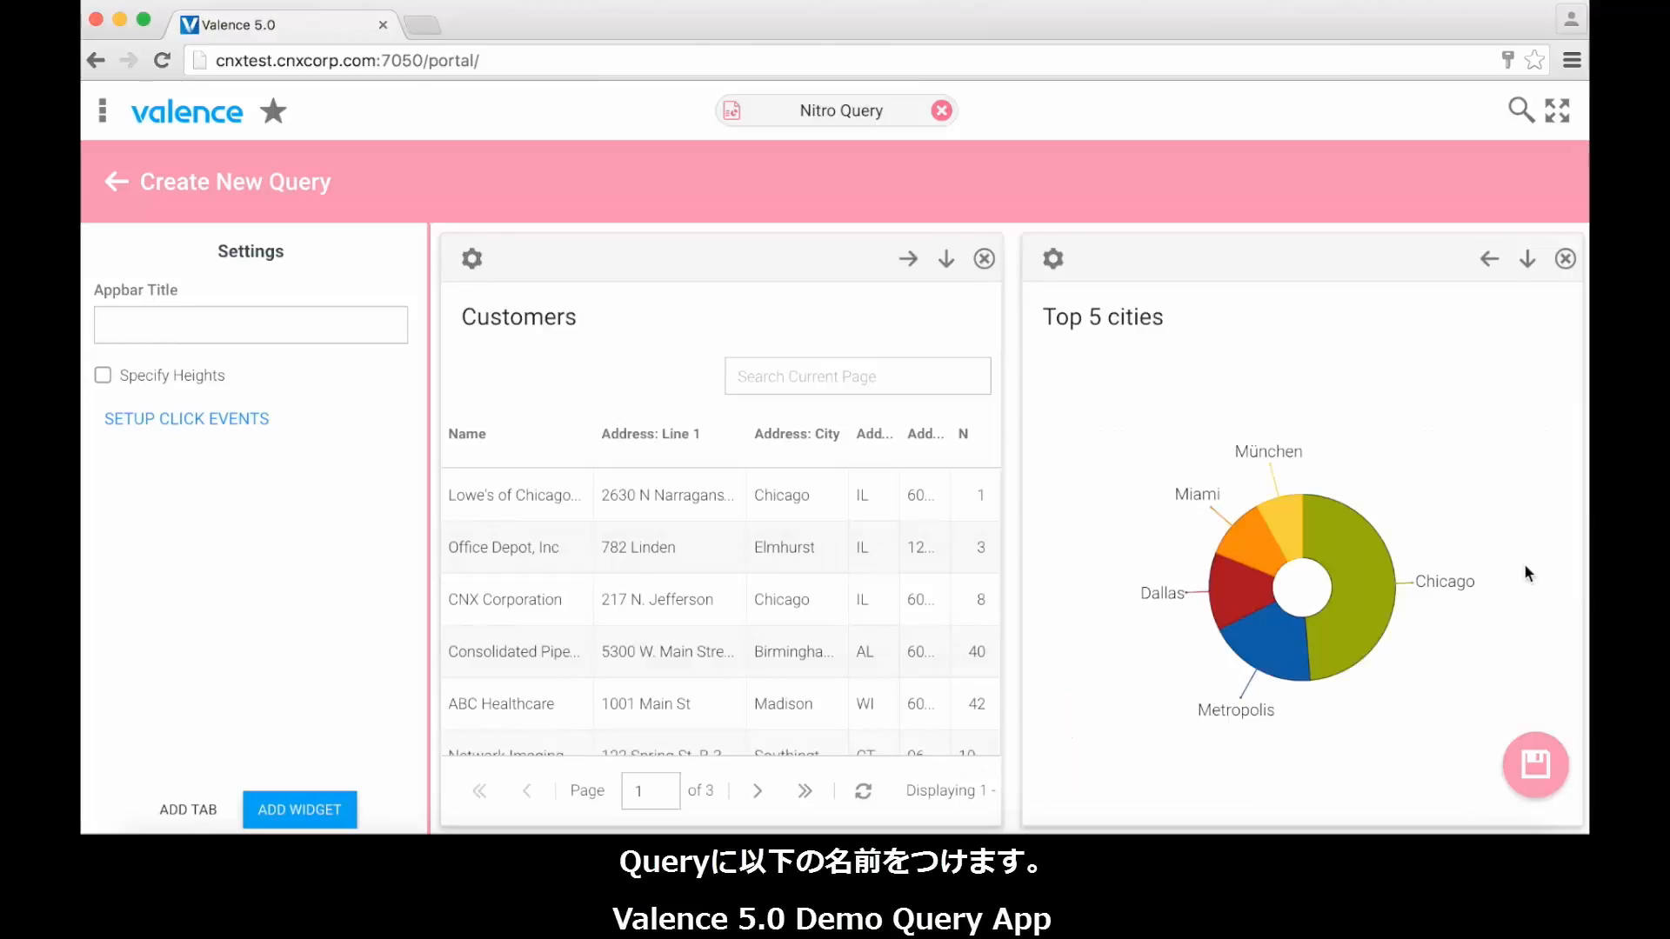
Step: Set the query's appbar title to "Valence 5.0 Demo Query App"
left_click(186, 327)
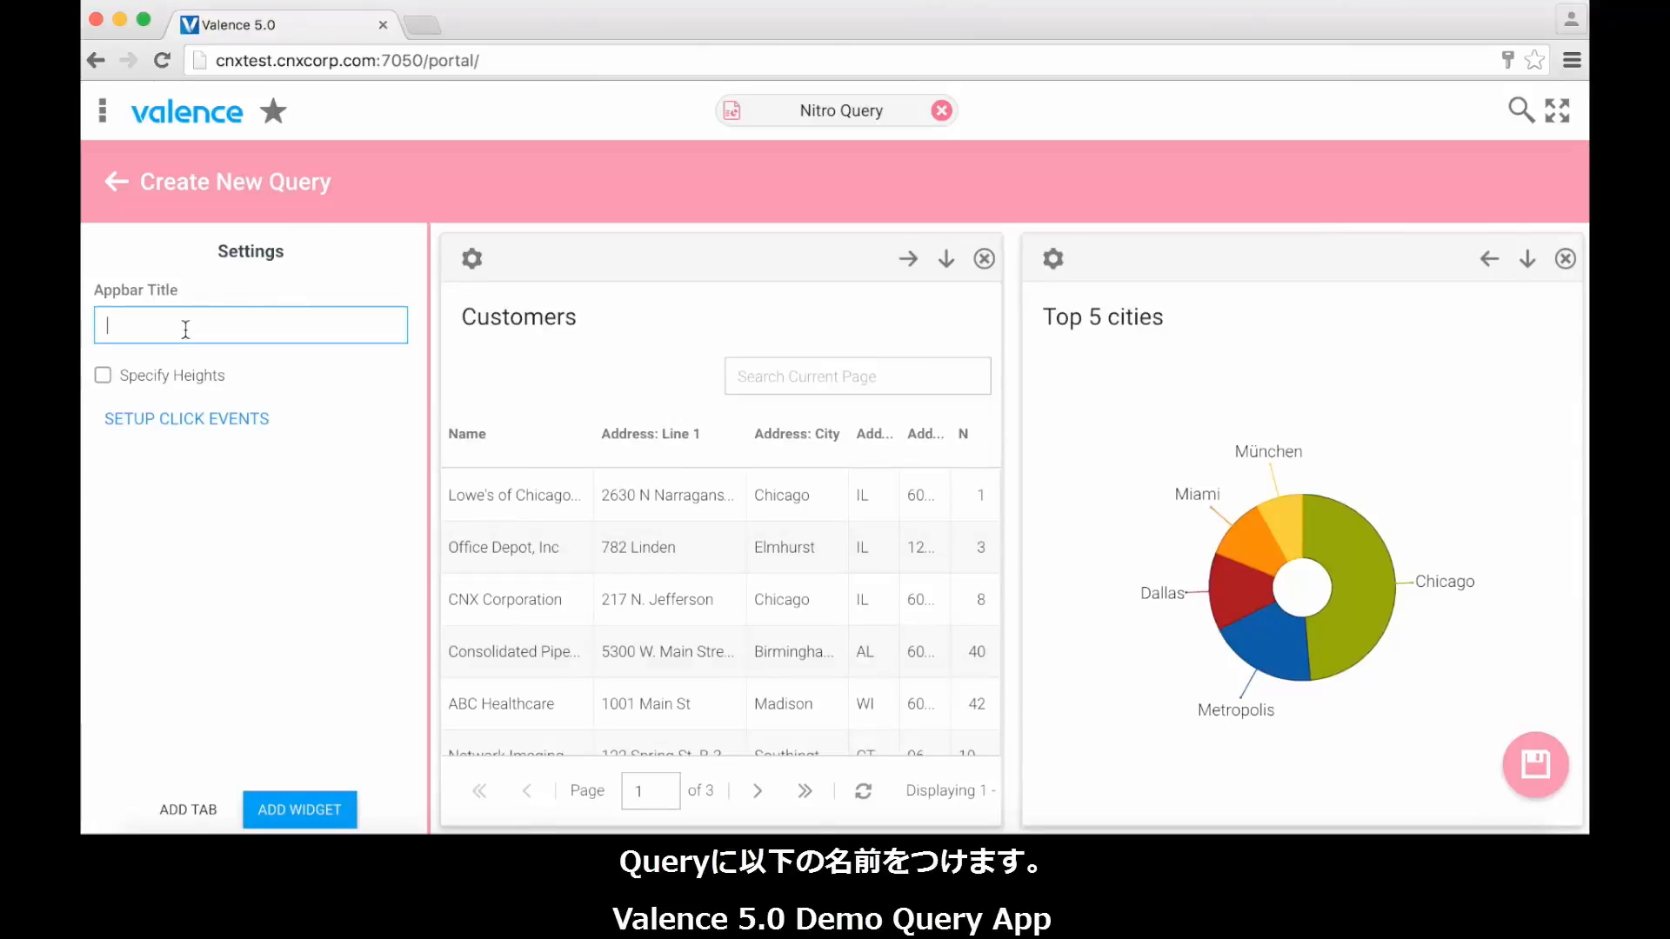
type("Valence 5.0 Demo ")
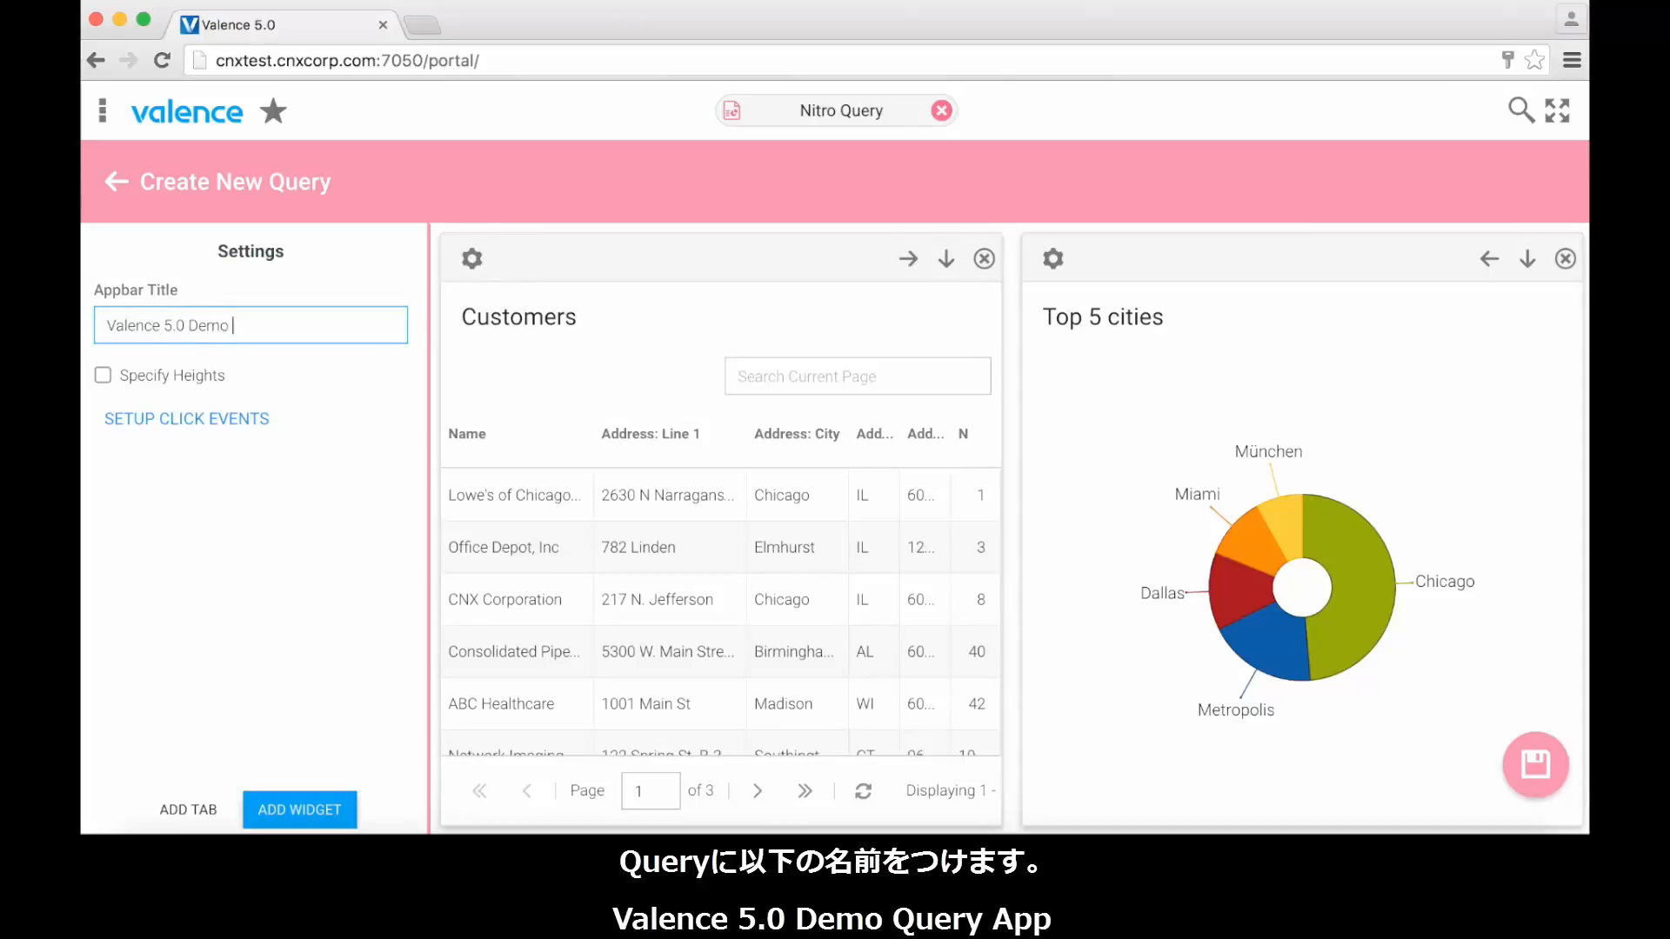
type("Query App")
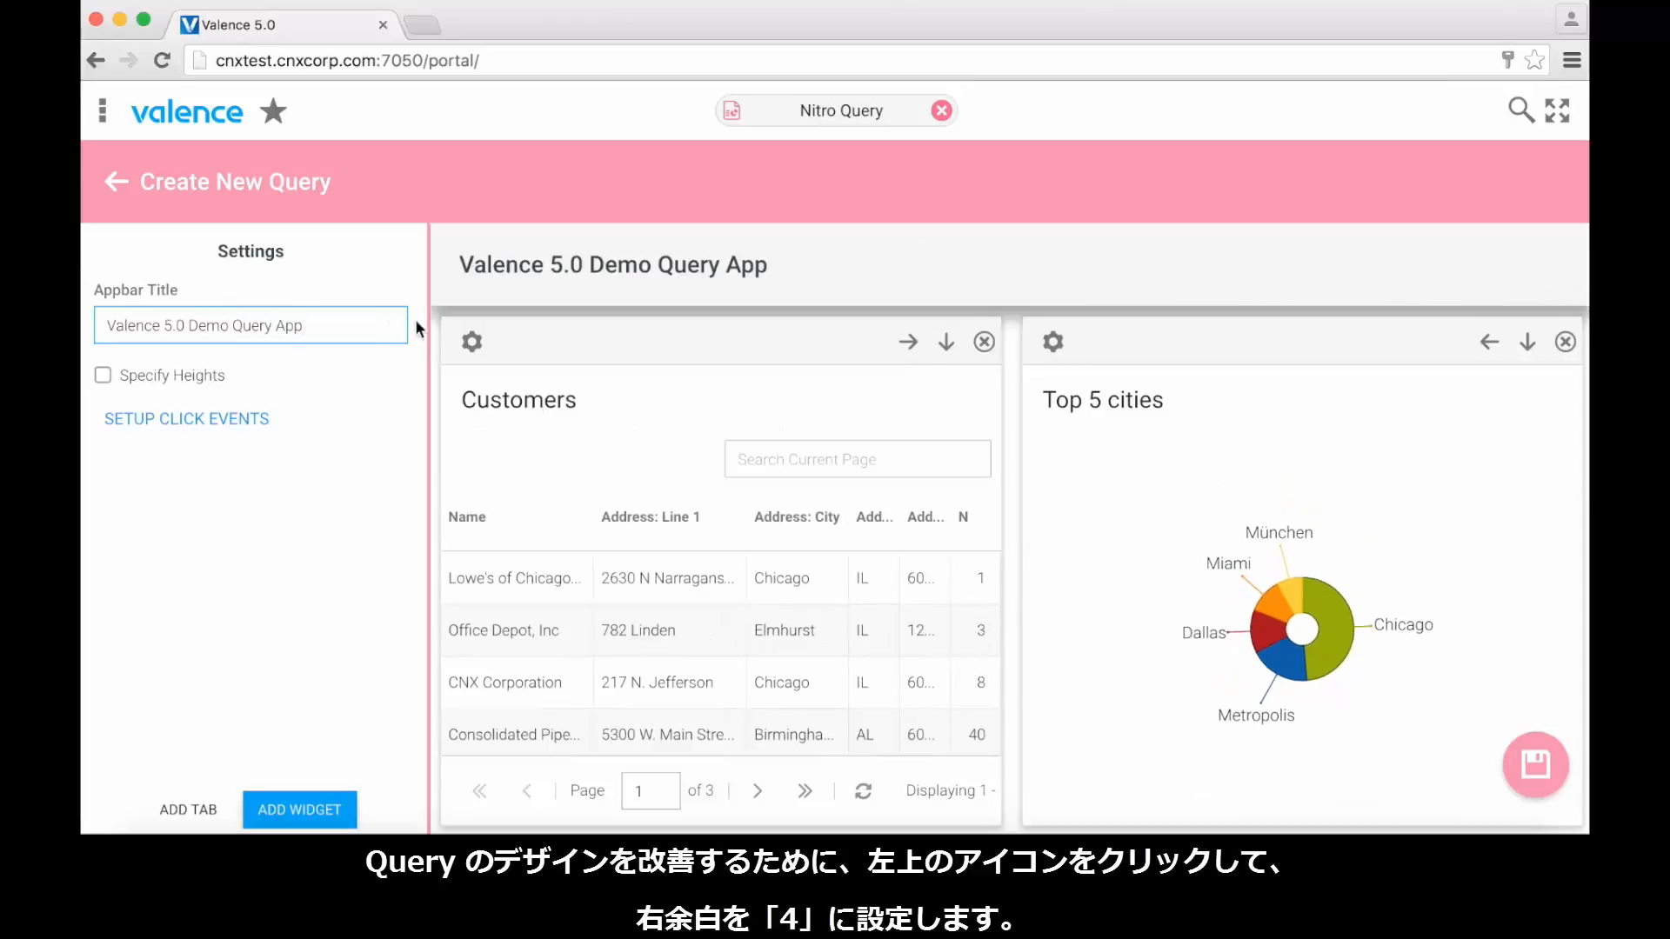
Step: Set the right margin of the Customers widget to 4
left_click(481, 349)
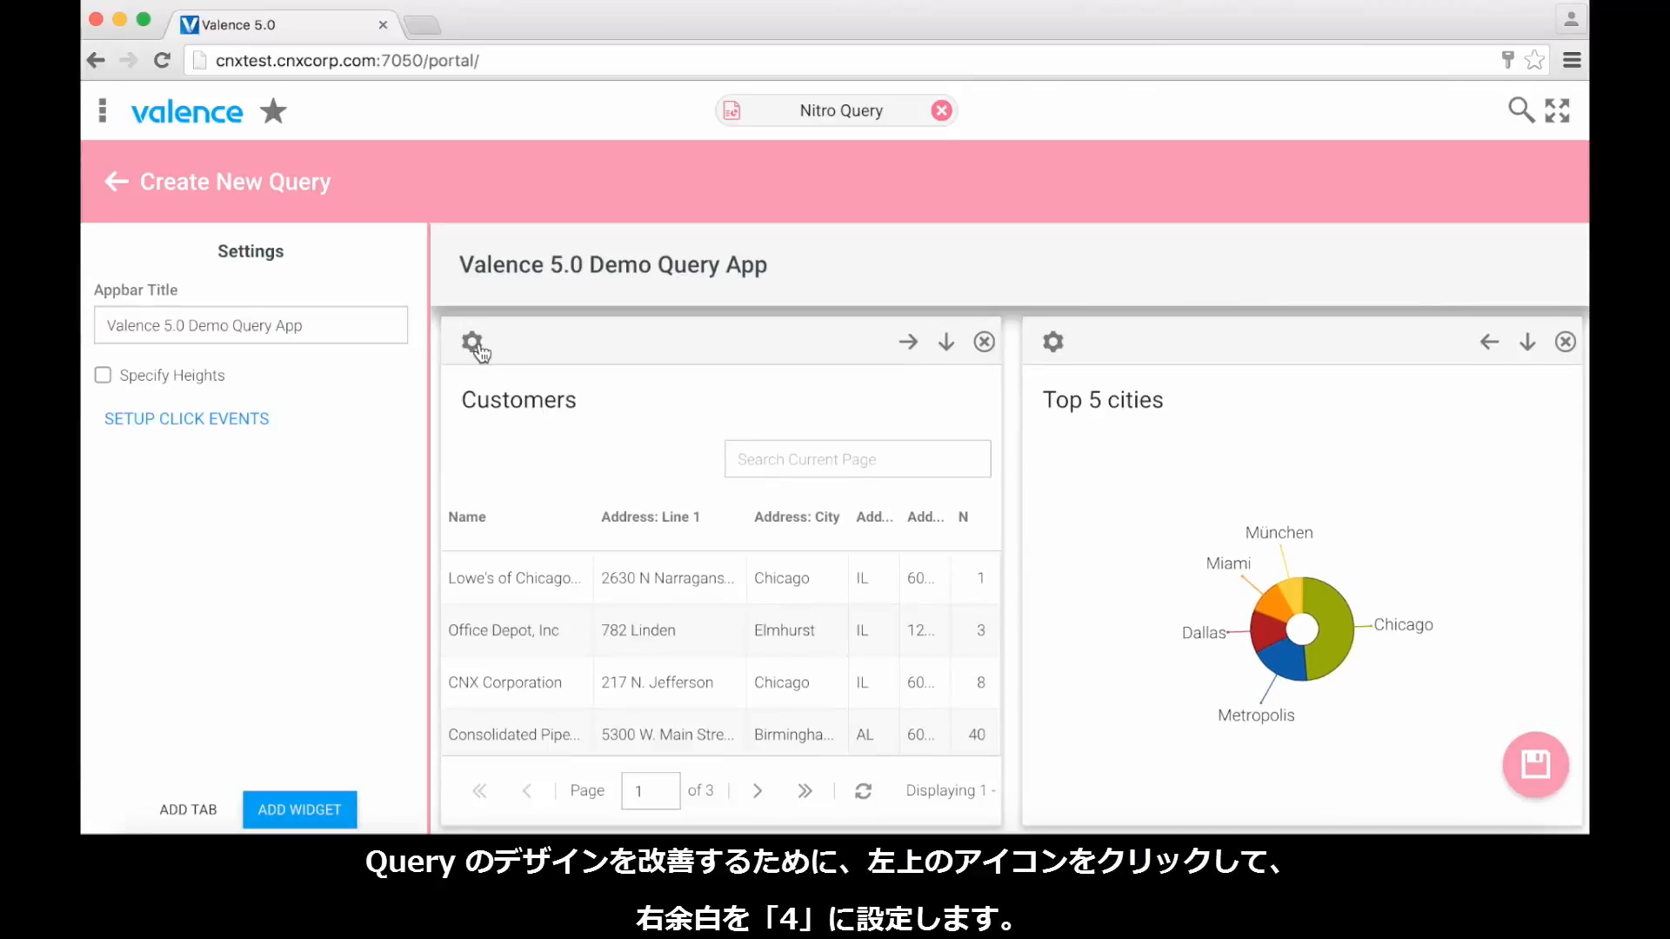
left_click(472, 343)
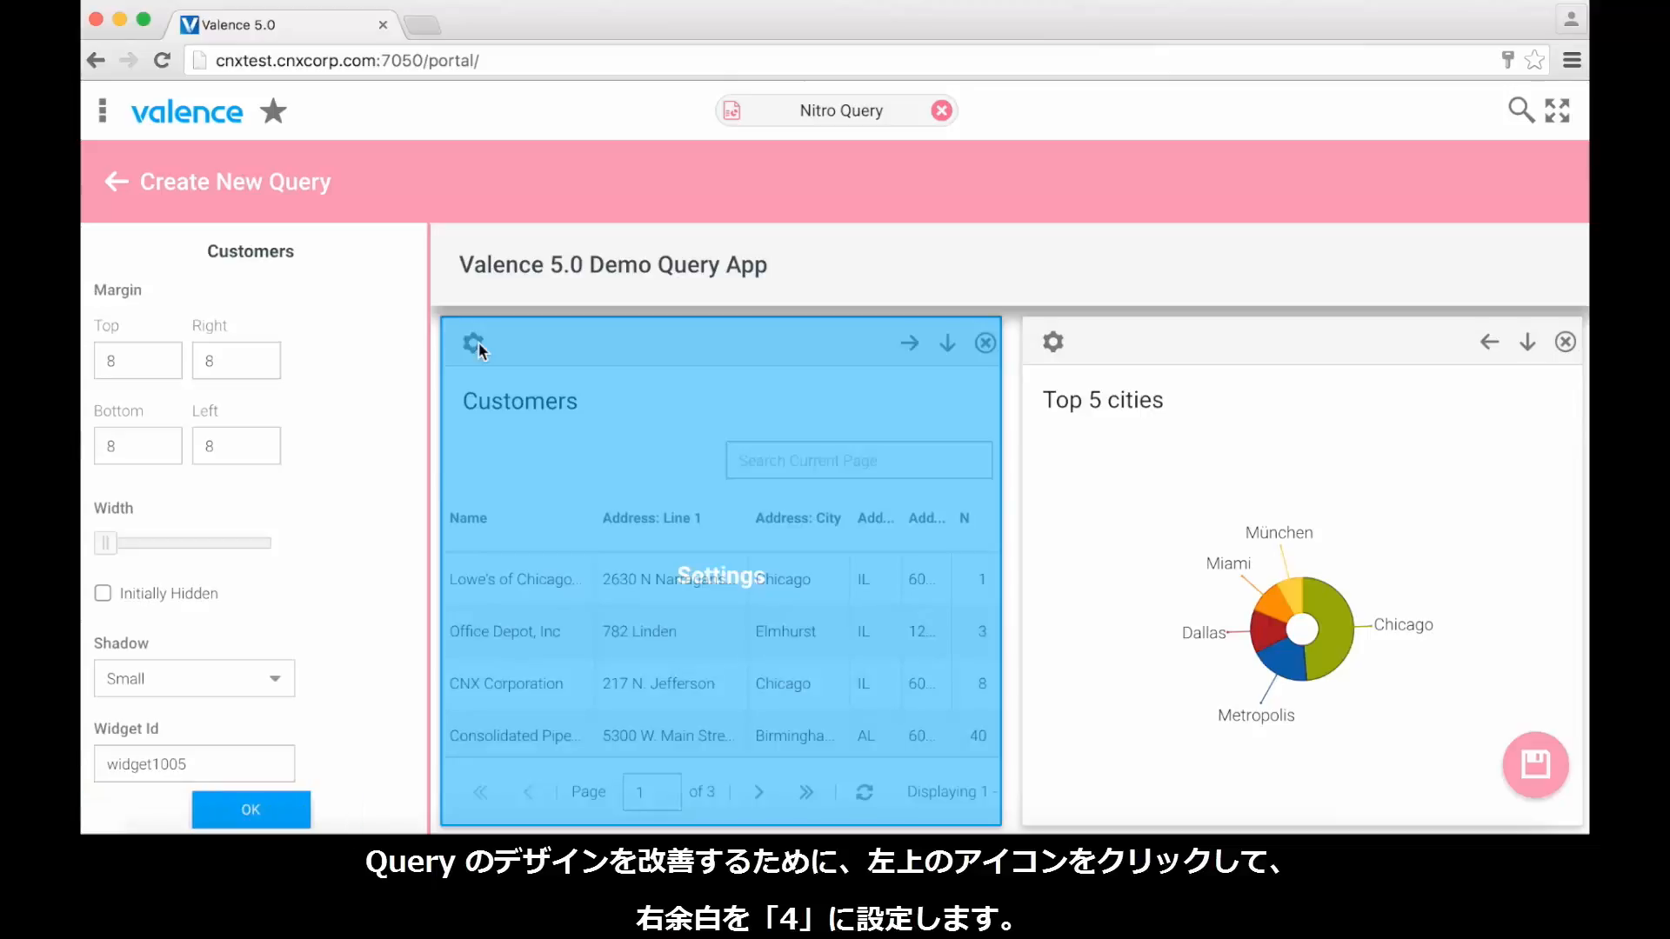
left_click(232, 365)
key("BackSpace")
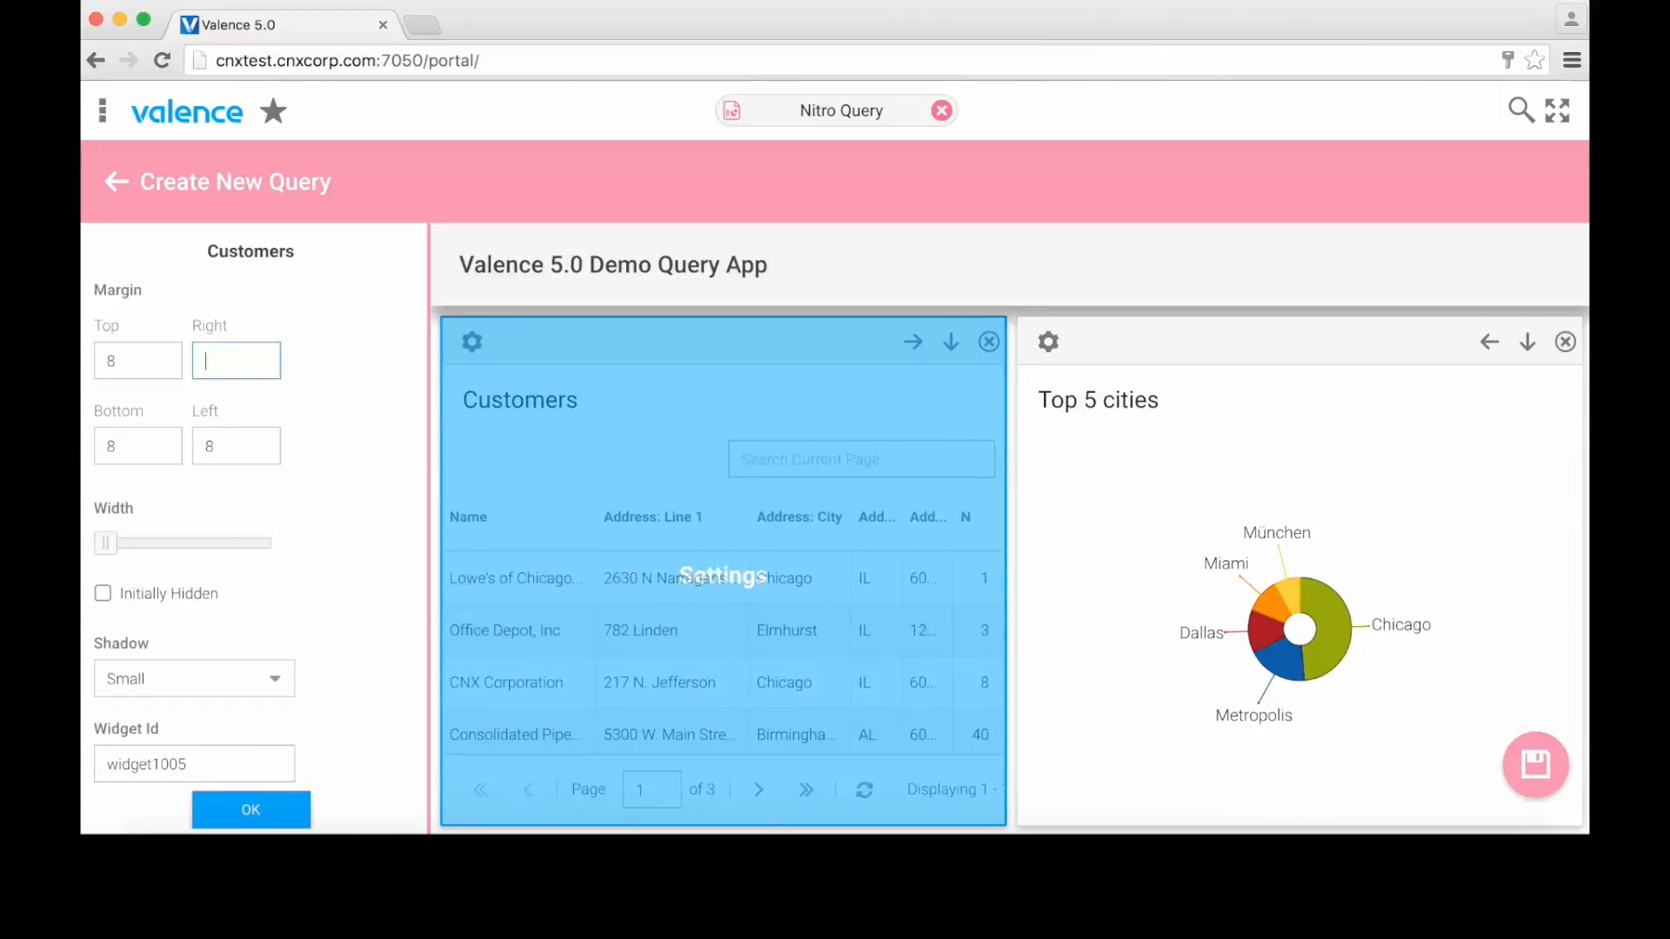
type("4")
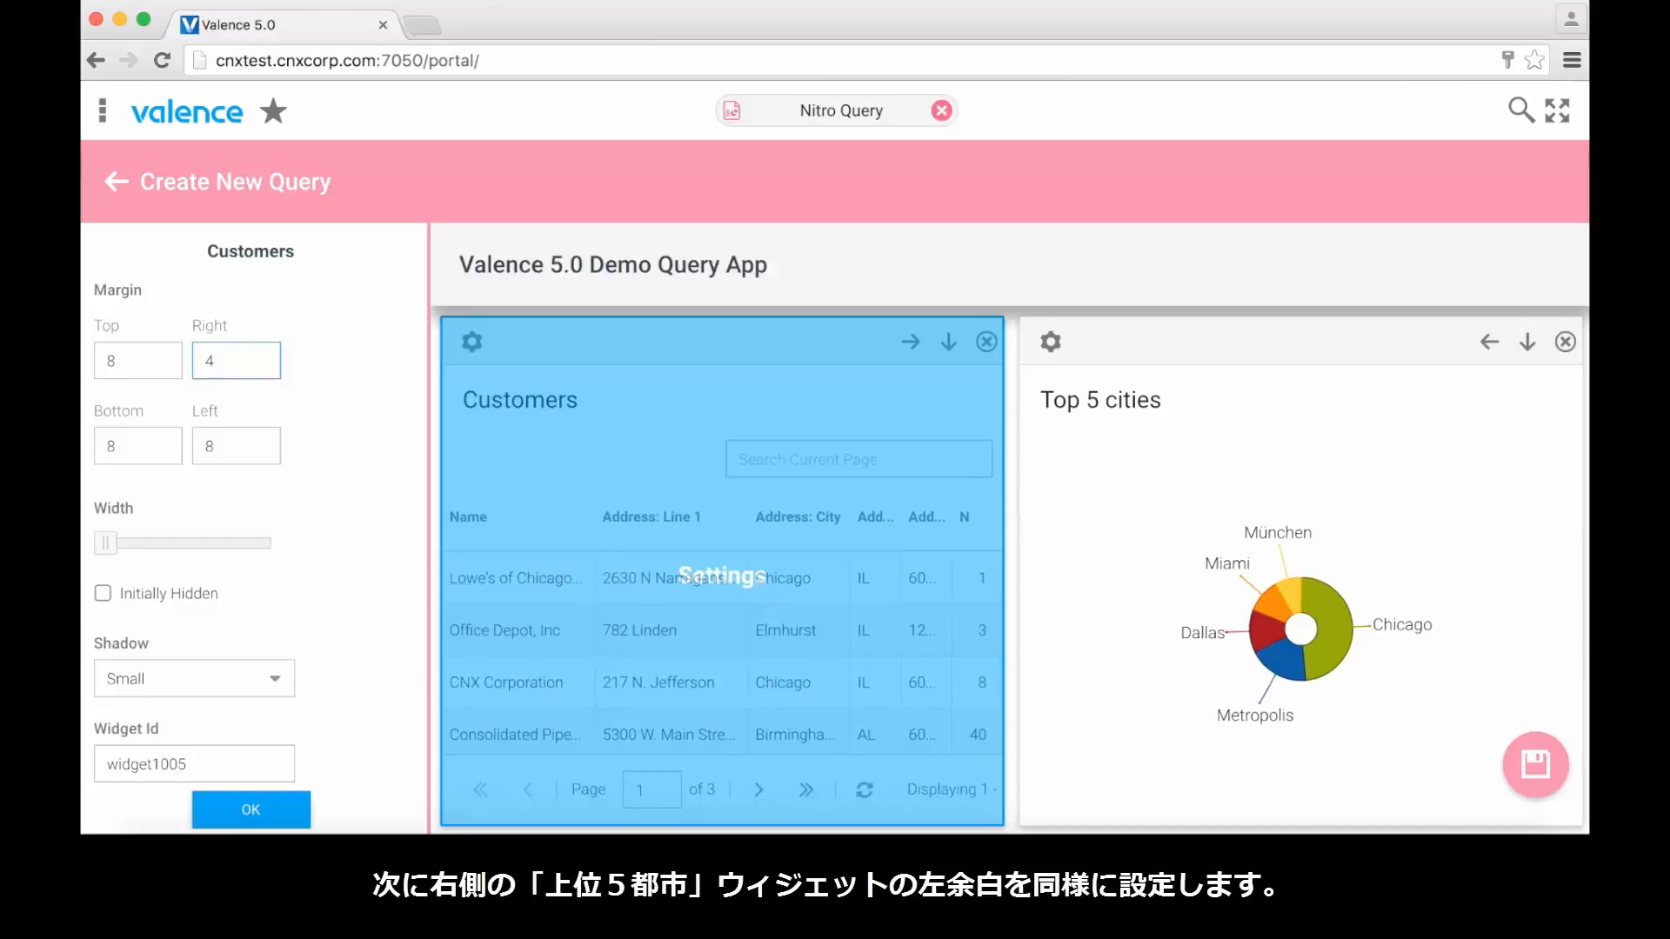
Step: Set the left margin of the Top 5 cities widget to 4 and confirm the widget settings
left_click(1051, 344)
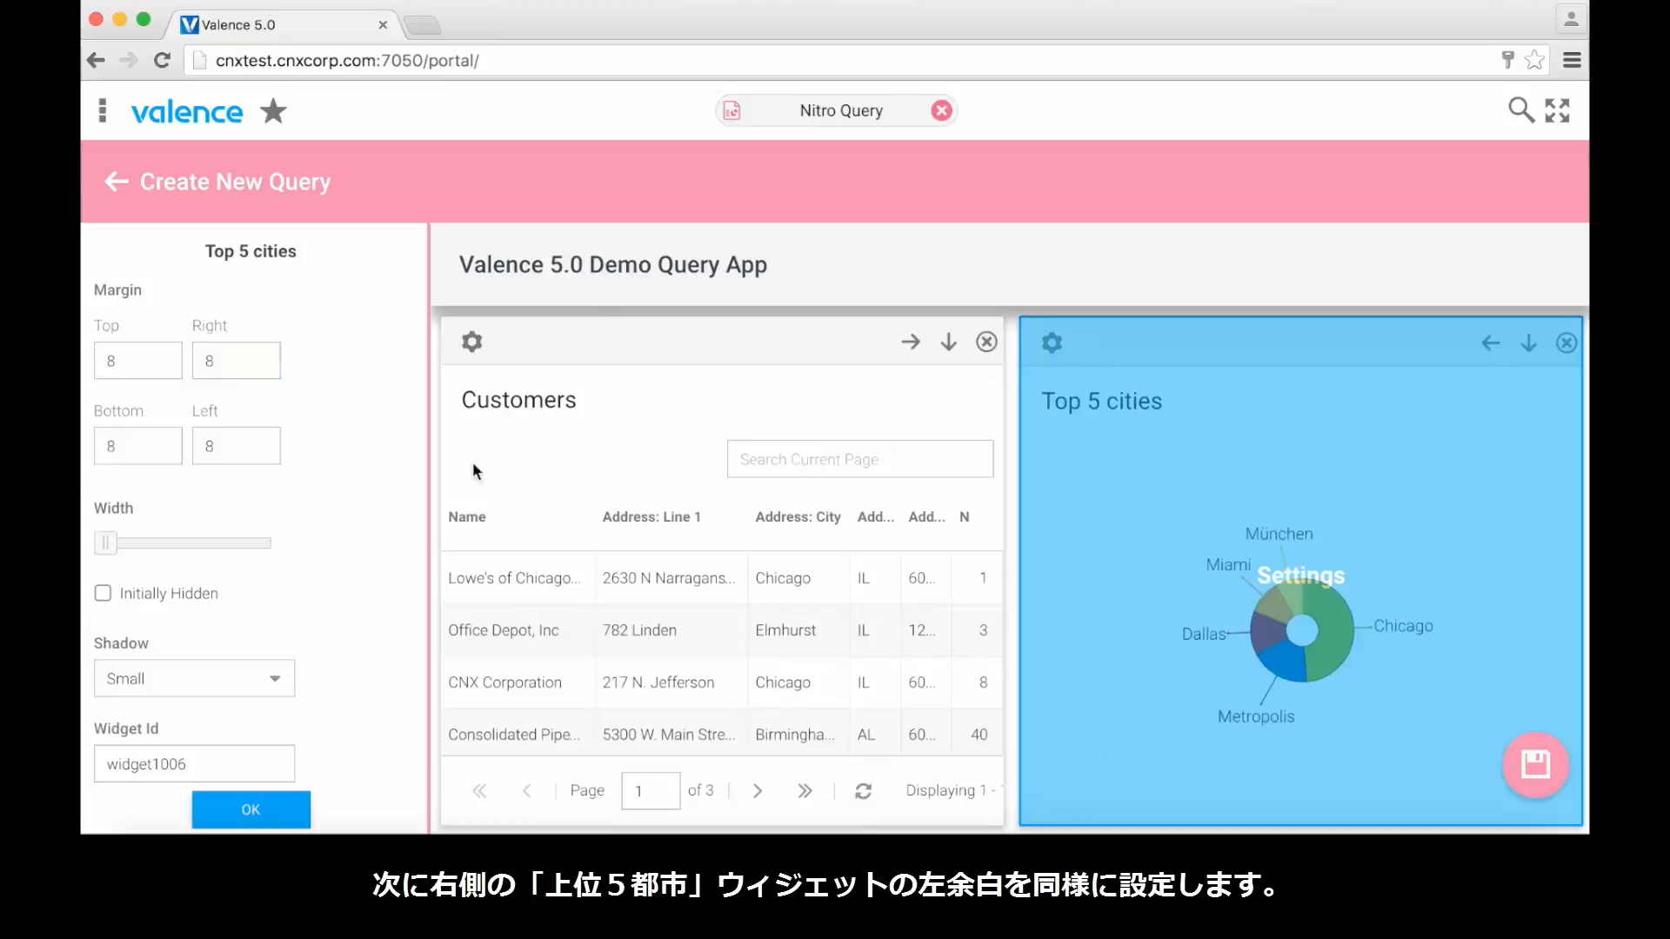
left_click(248, 440)
key("BackSpace")
type("4")
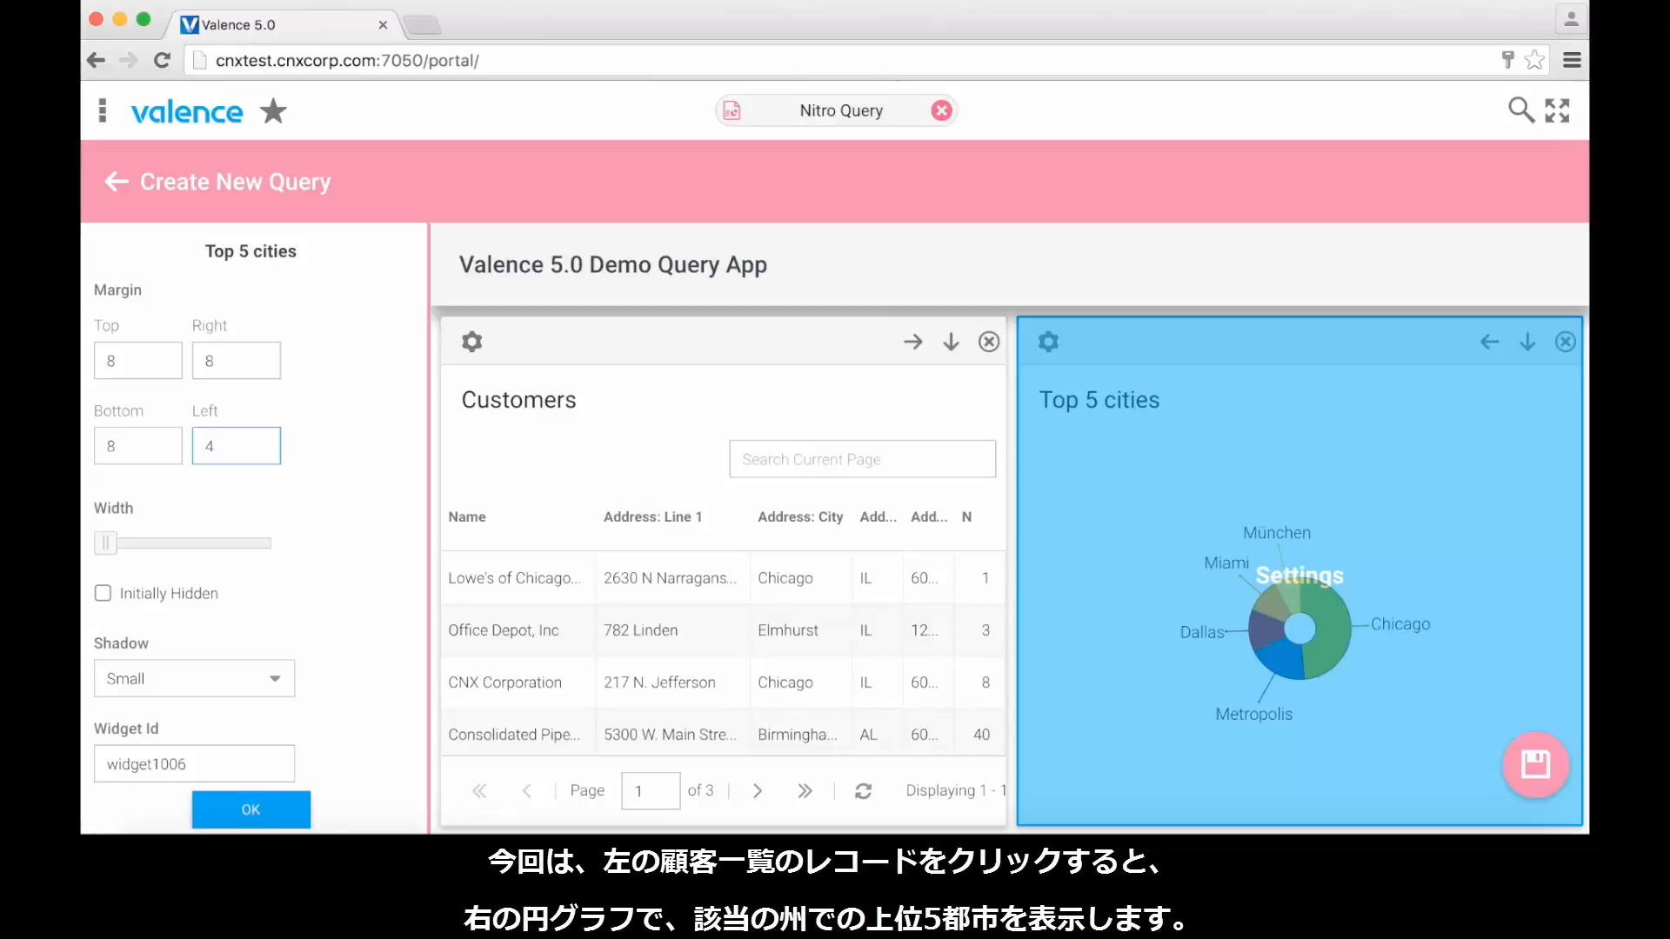
left_click(248, 810)
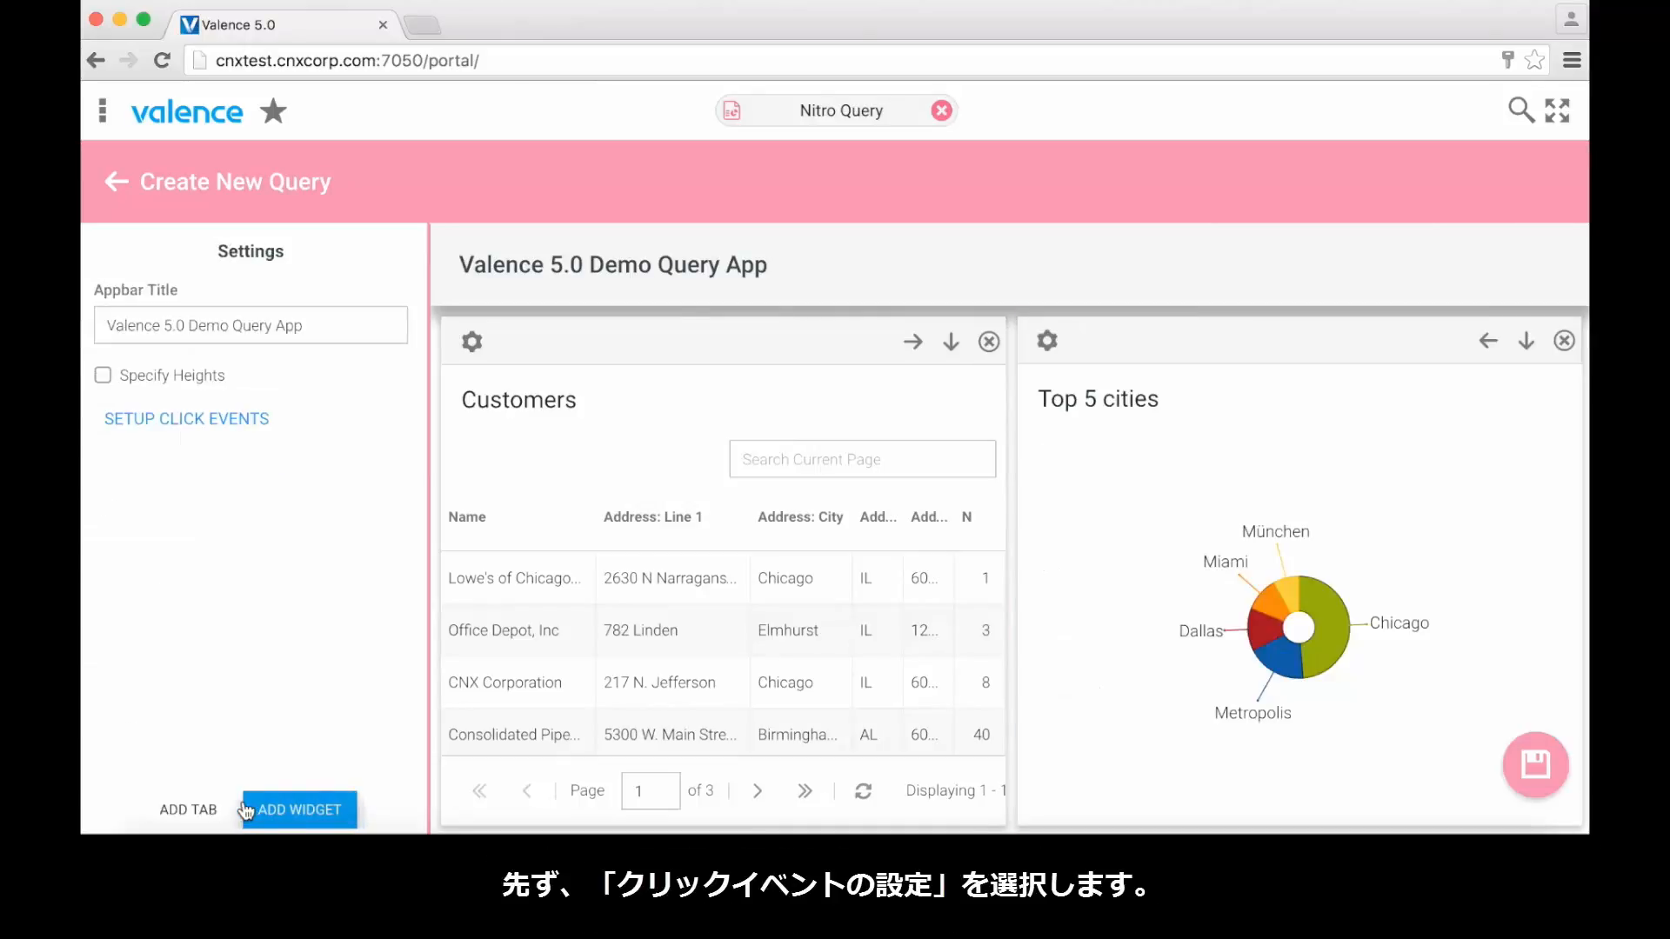
Step: Add a click event from the Customer List widget to the Top 5 customer cities widget, relating their F1.CSTATE fields
left_click(196, 420)
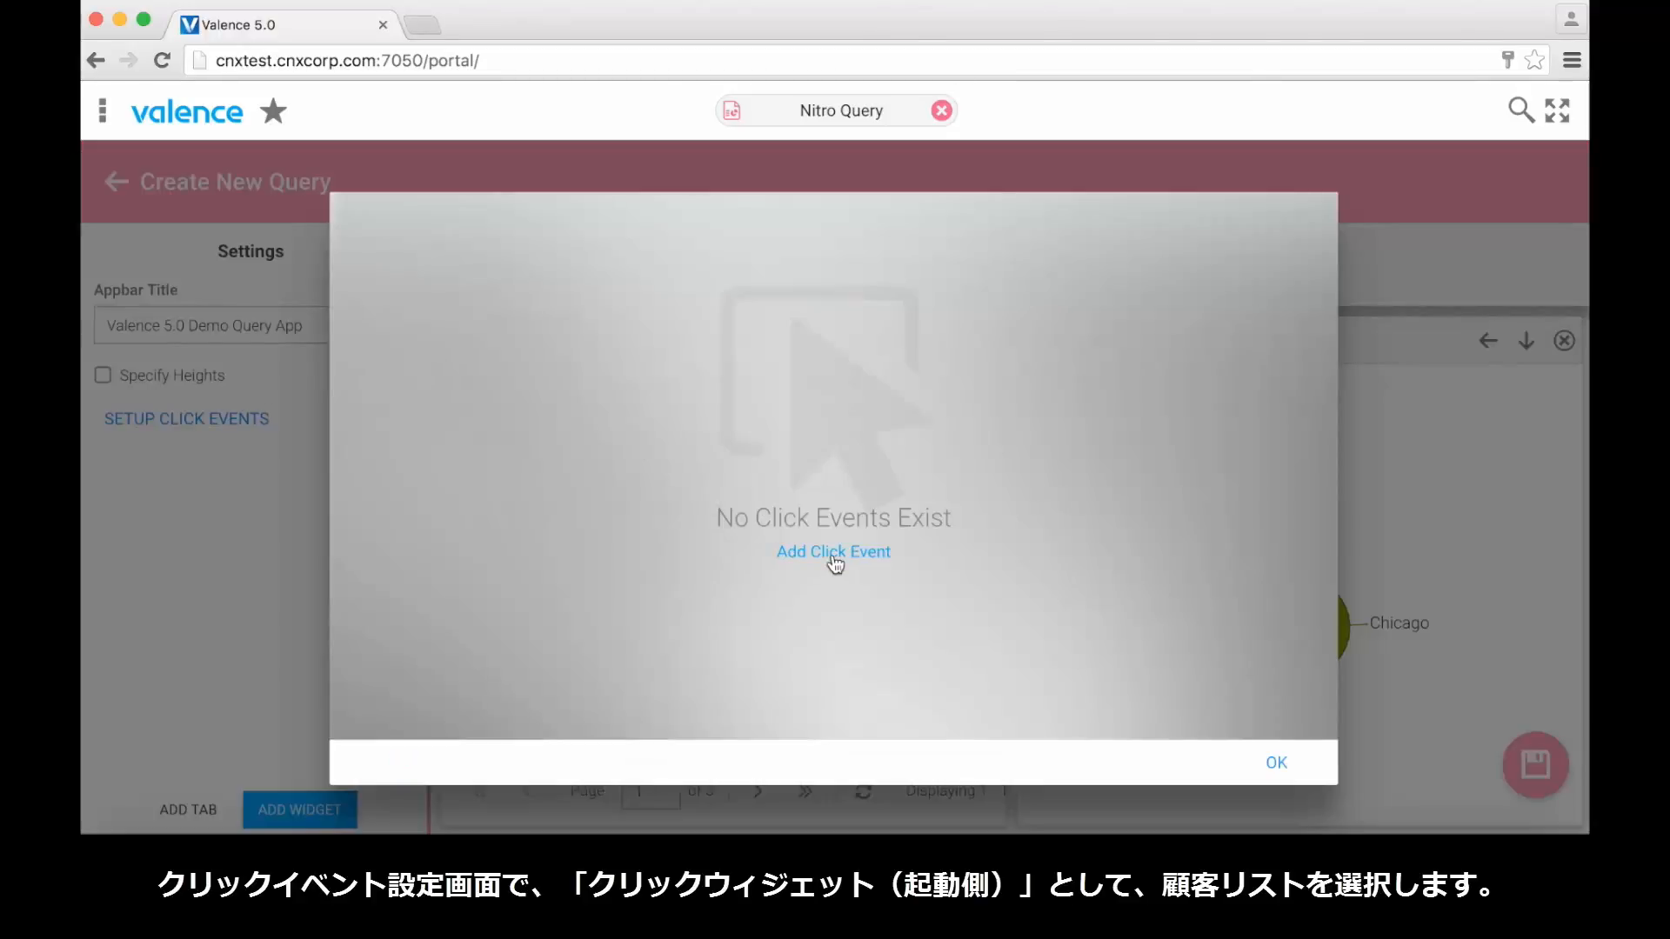
left_click(833, 553)
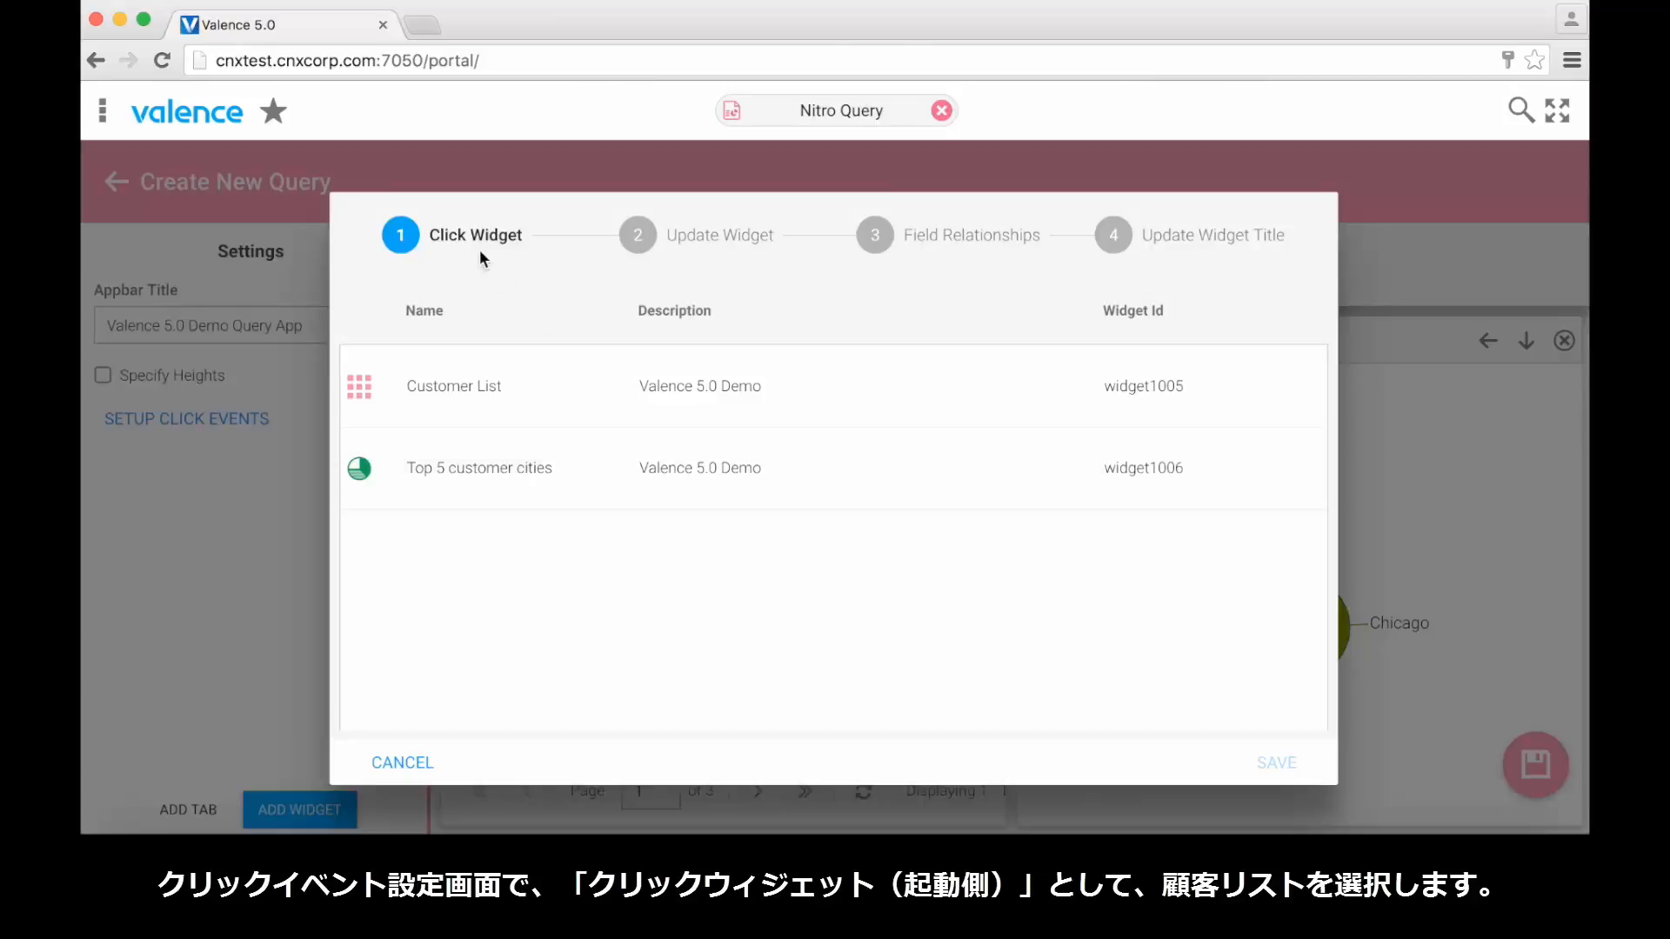
left_click(458, 400)
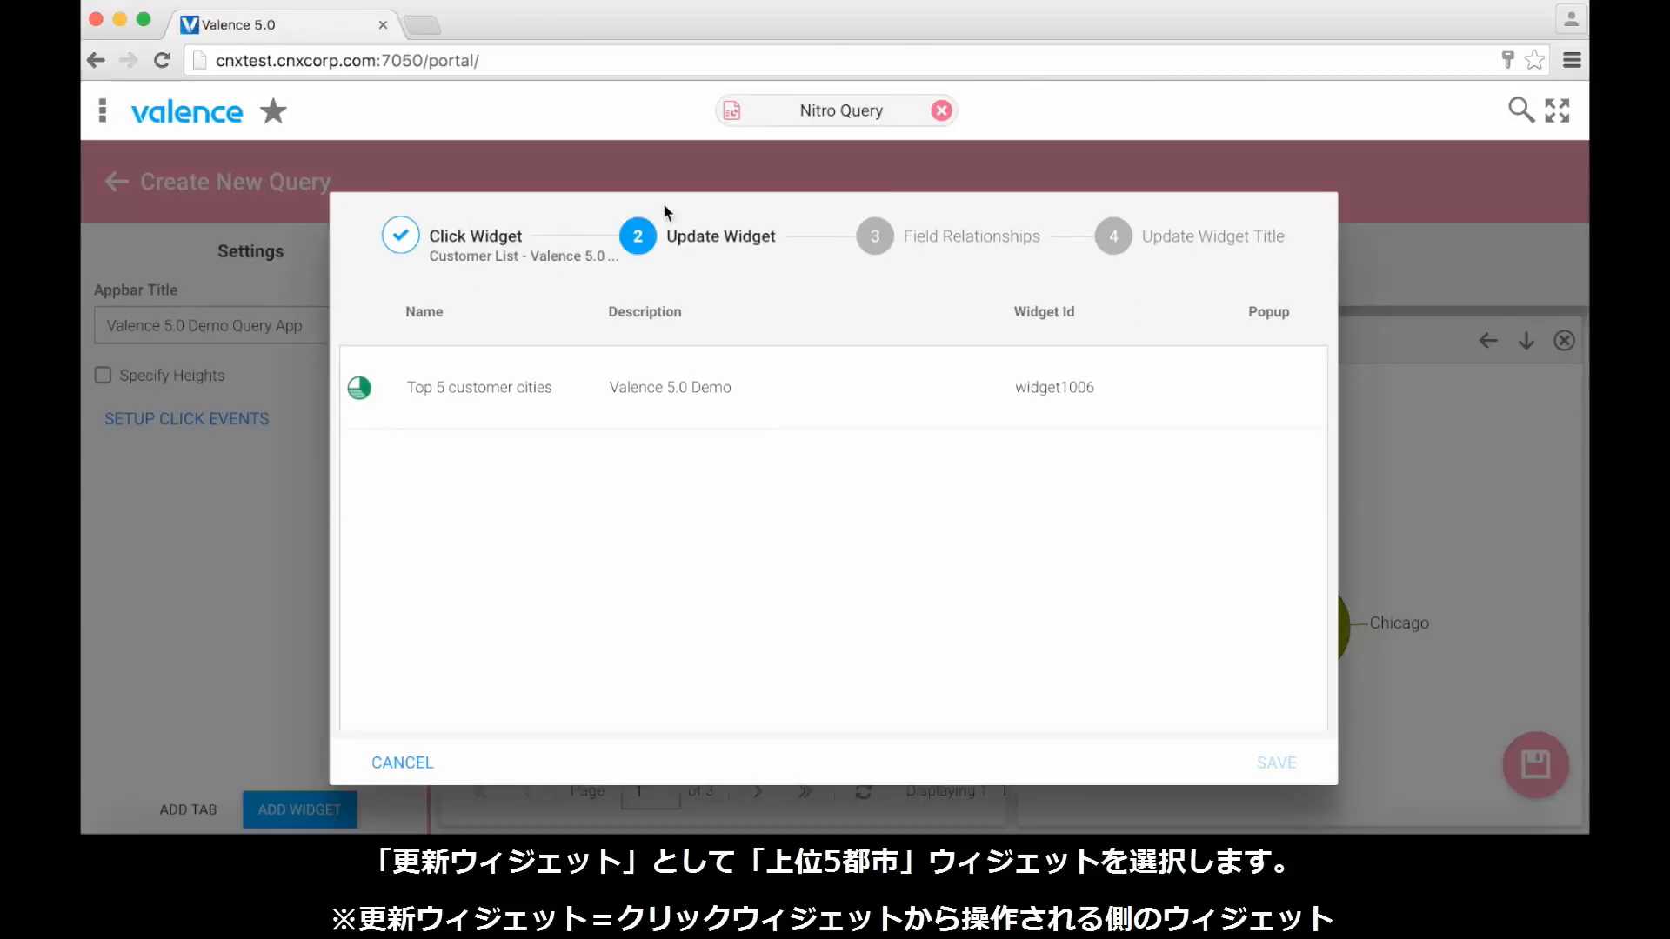
left_click(451, 400)
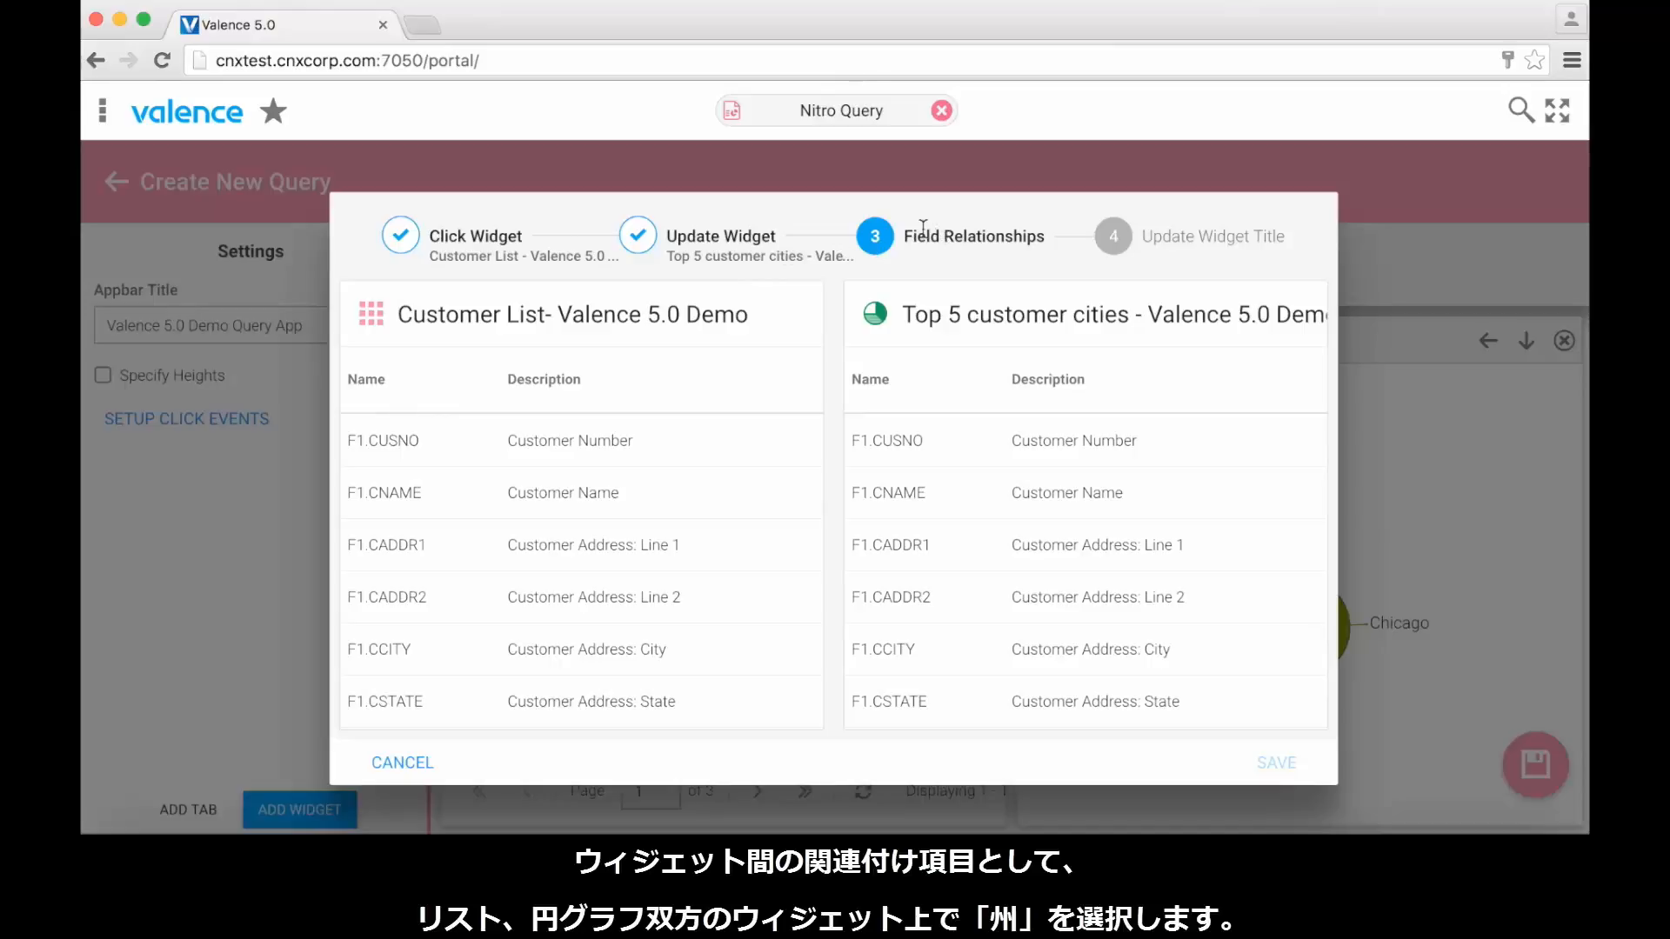
left_click(546, 701)
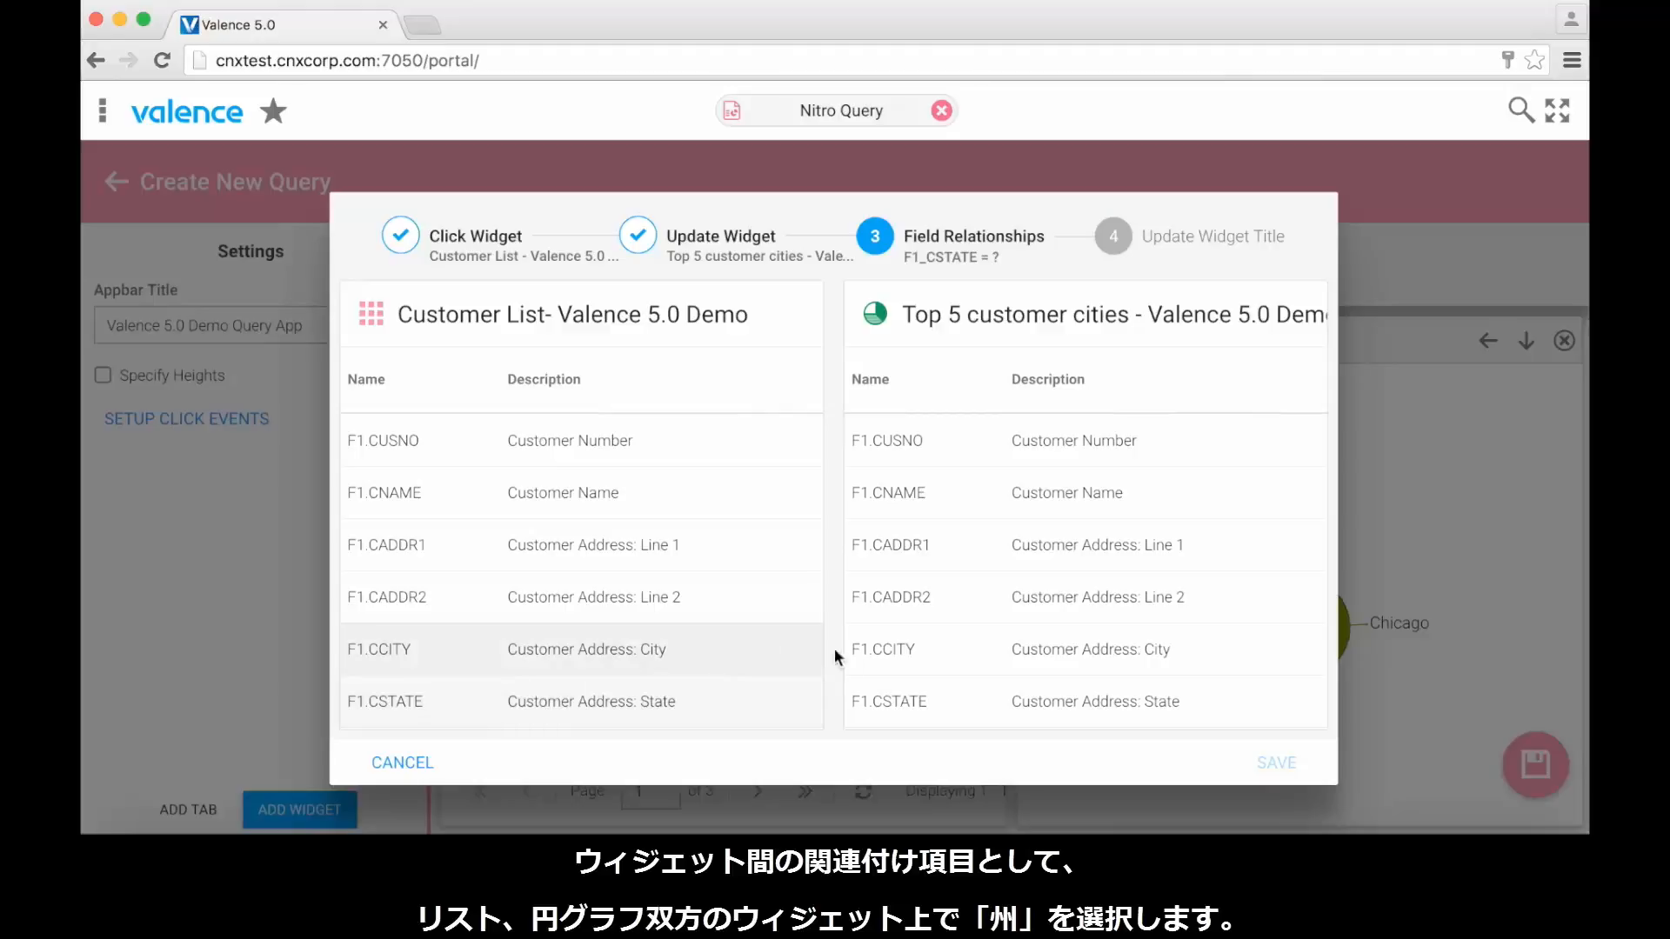
left_click(911, 708)
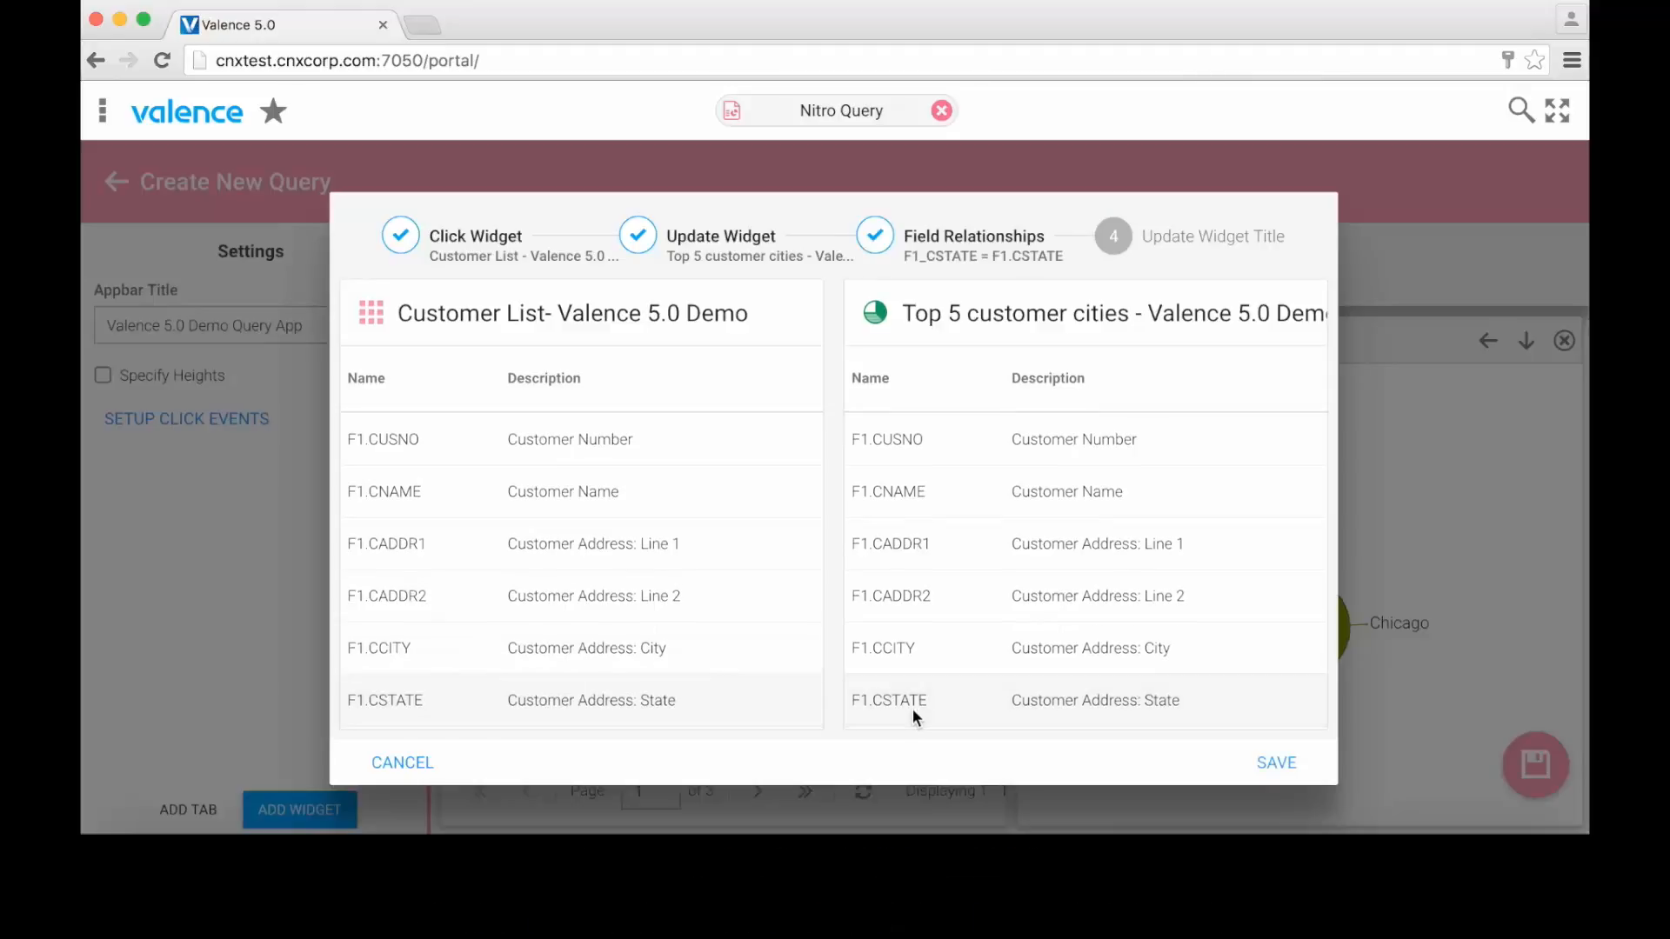
Step: Set the click event's update widget title to "Filtered by state {F1_CSTATE}" and save the event
left_click(1119, 253)
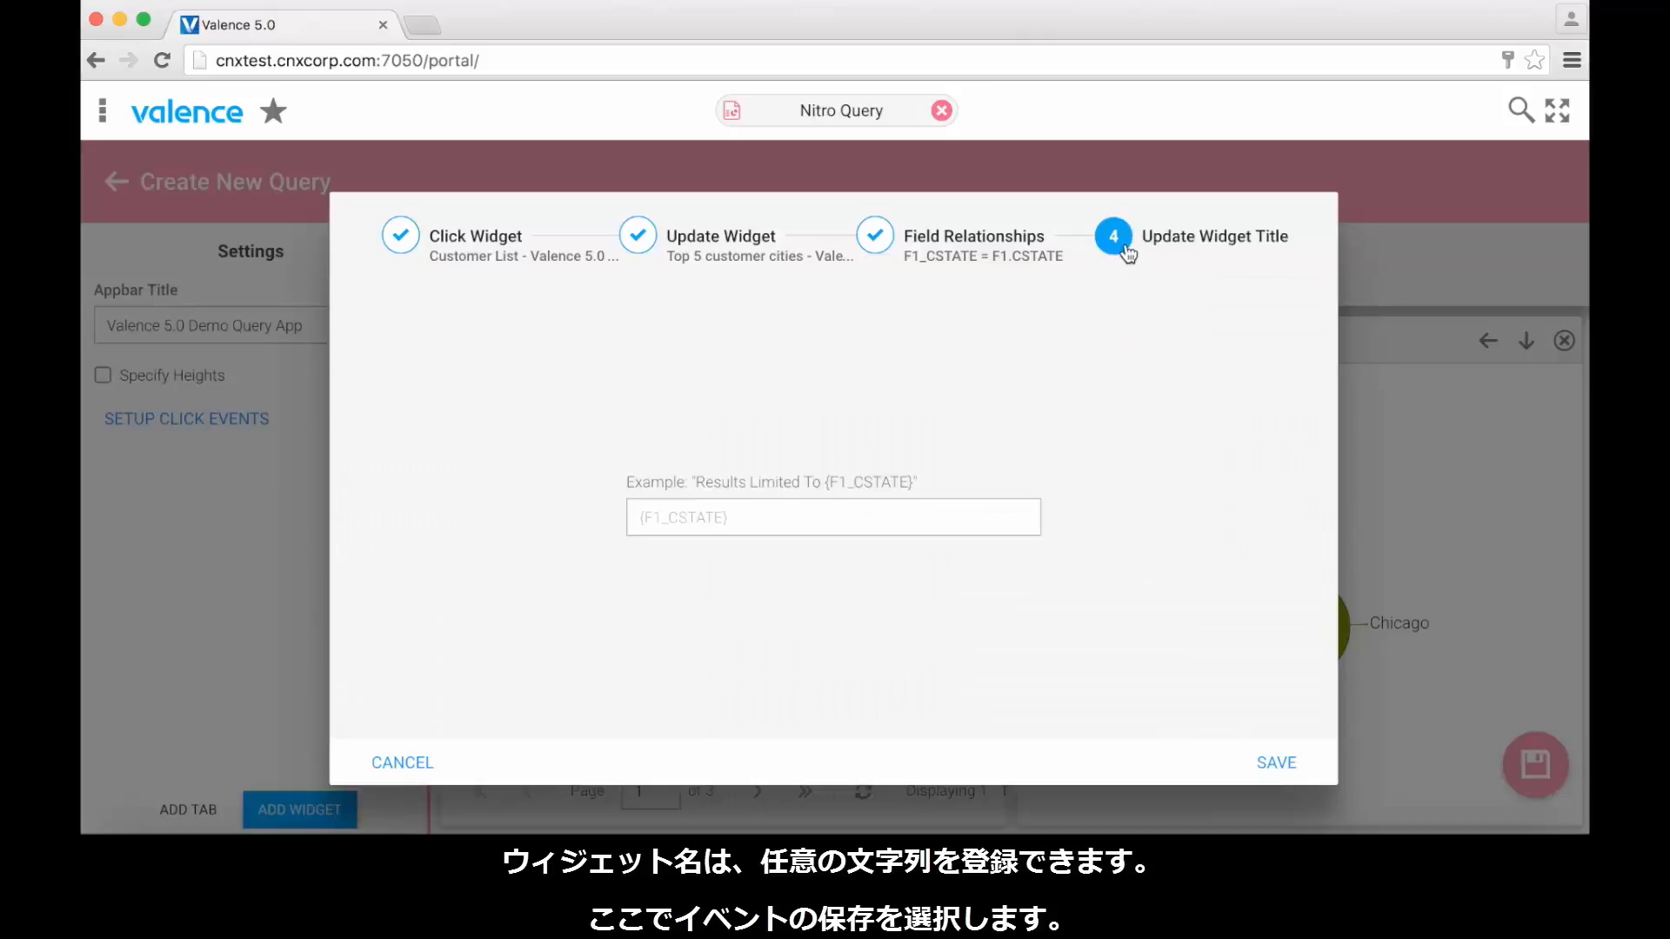
left_click(668, 519)
type("Filtered by state ")
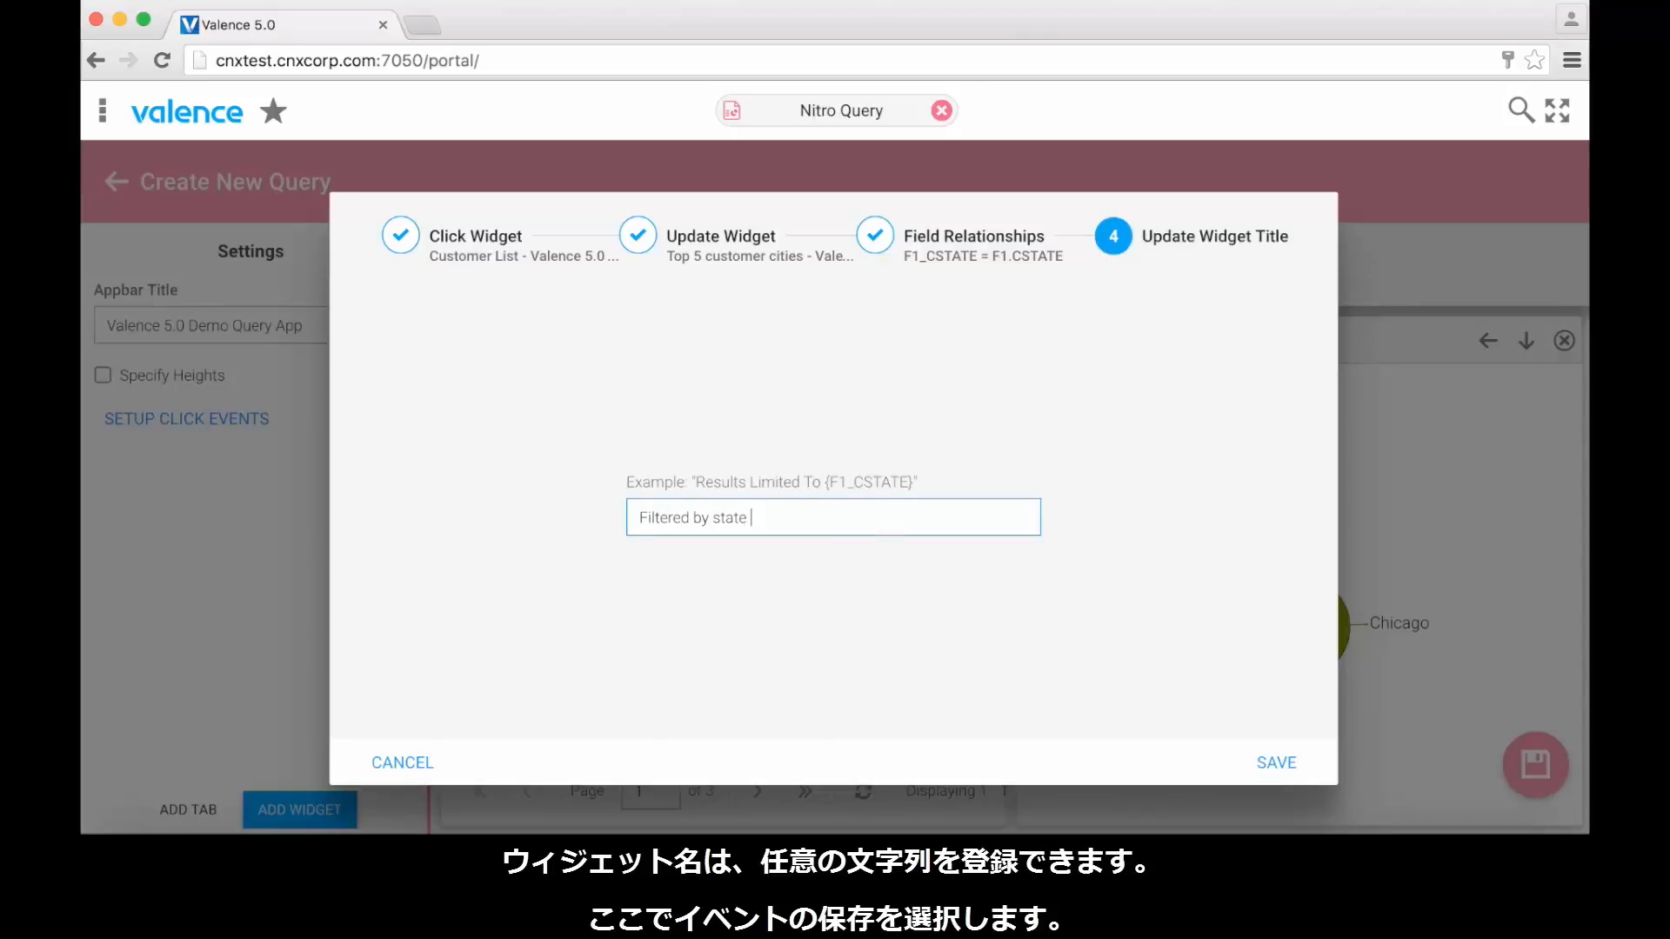
type("{F1_CSTATE}")
left_click(1277, 763)
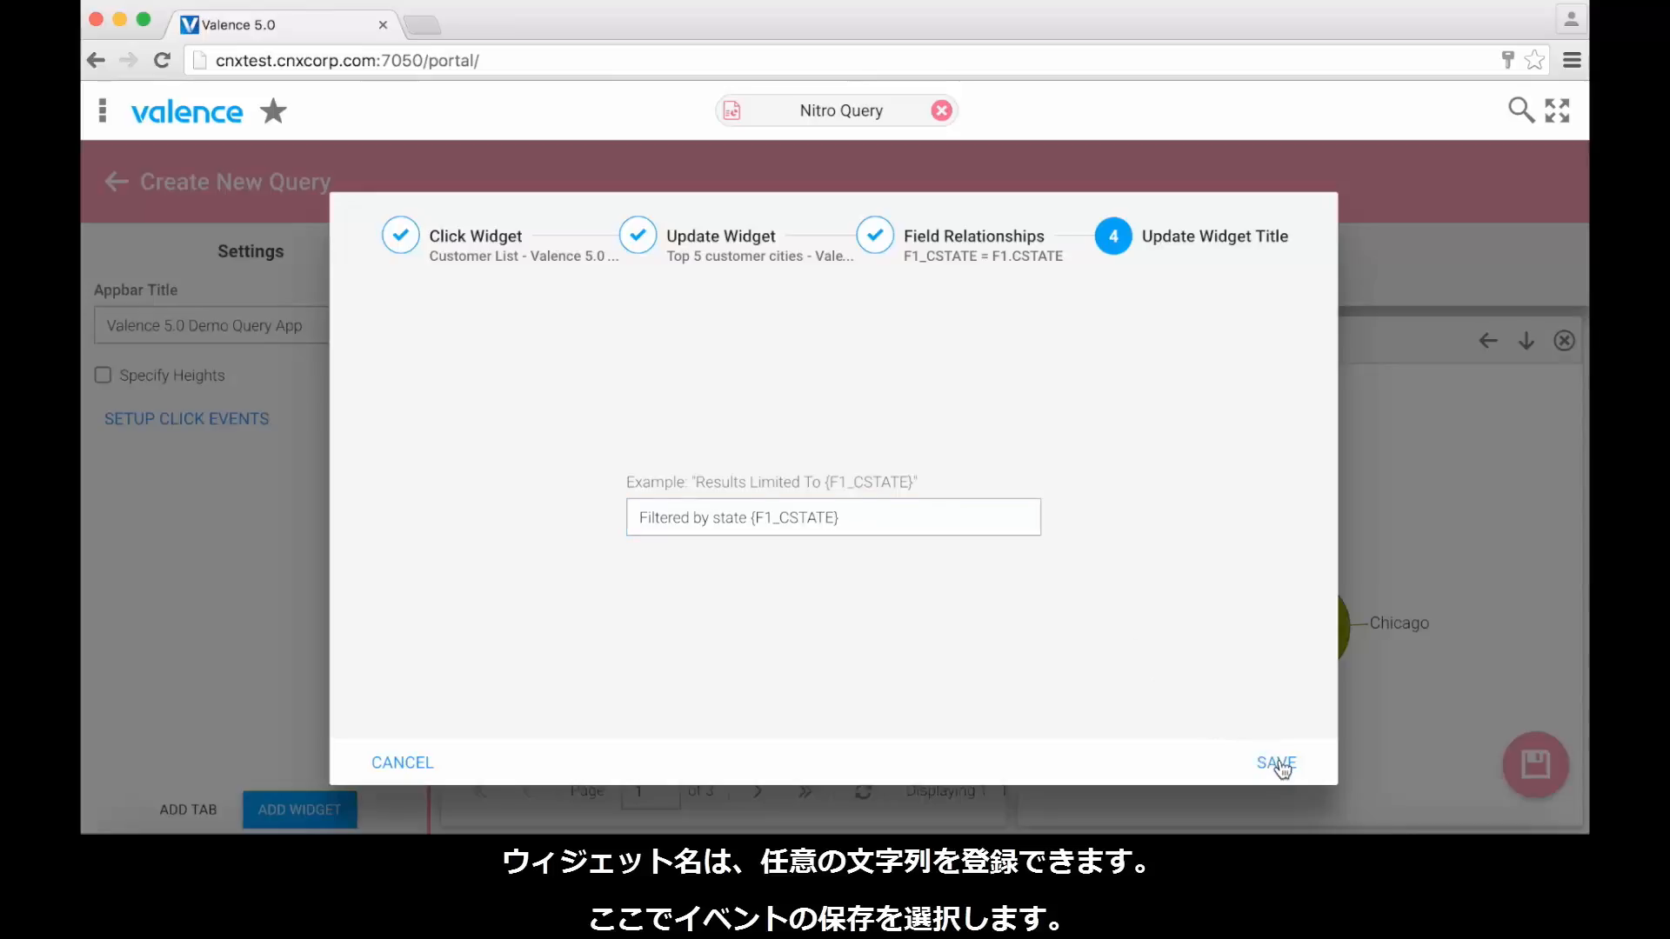
left_click(1279, 762)
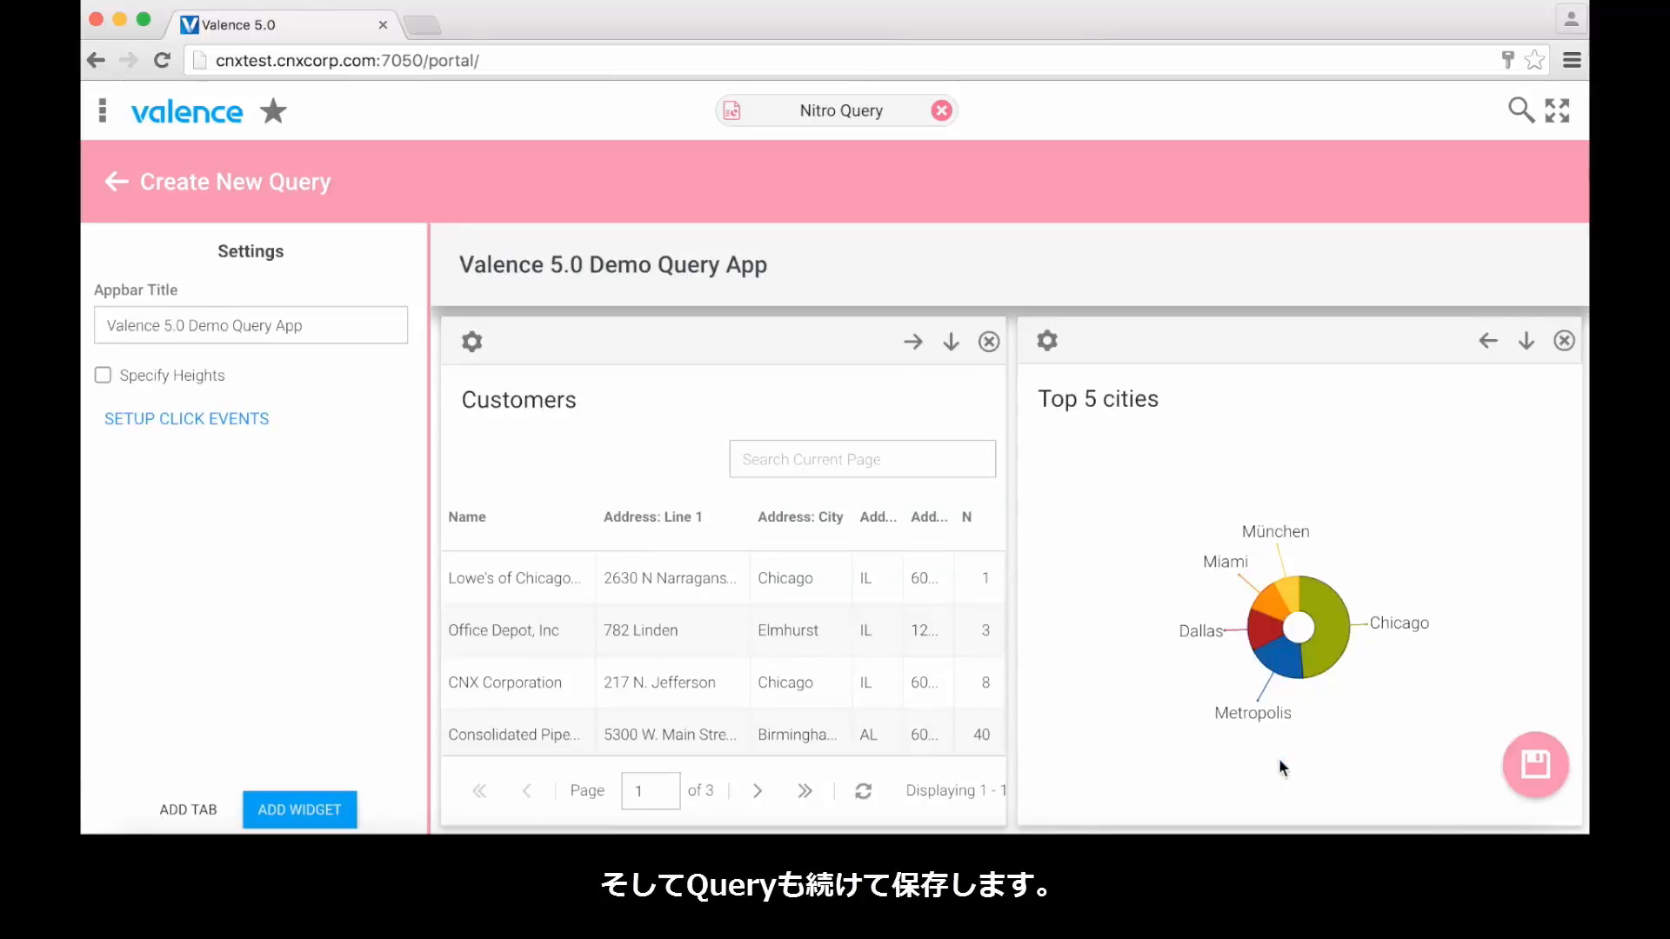
Step: Start saving the query with the folder name "nitroquerydemo" and the query name "Nitro Query Demo"
left_click(1537, 765)
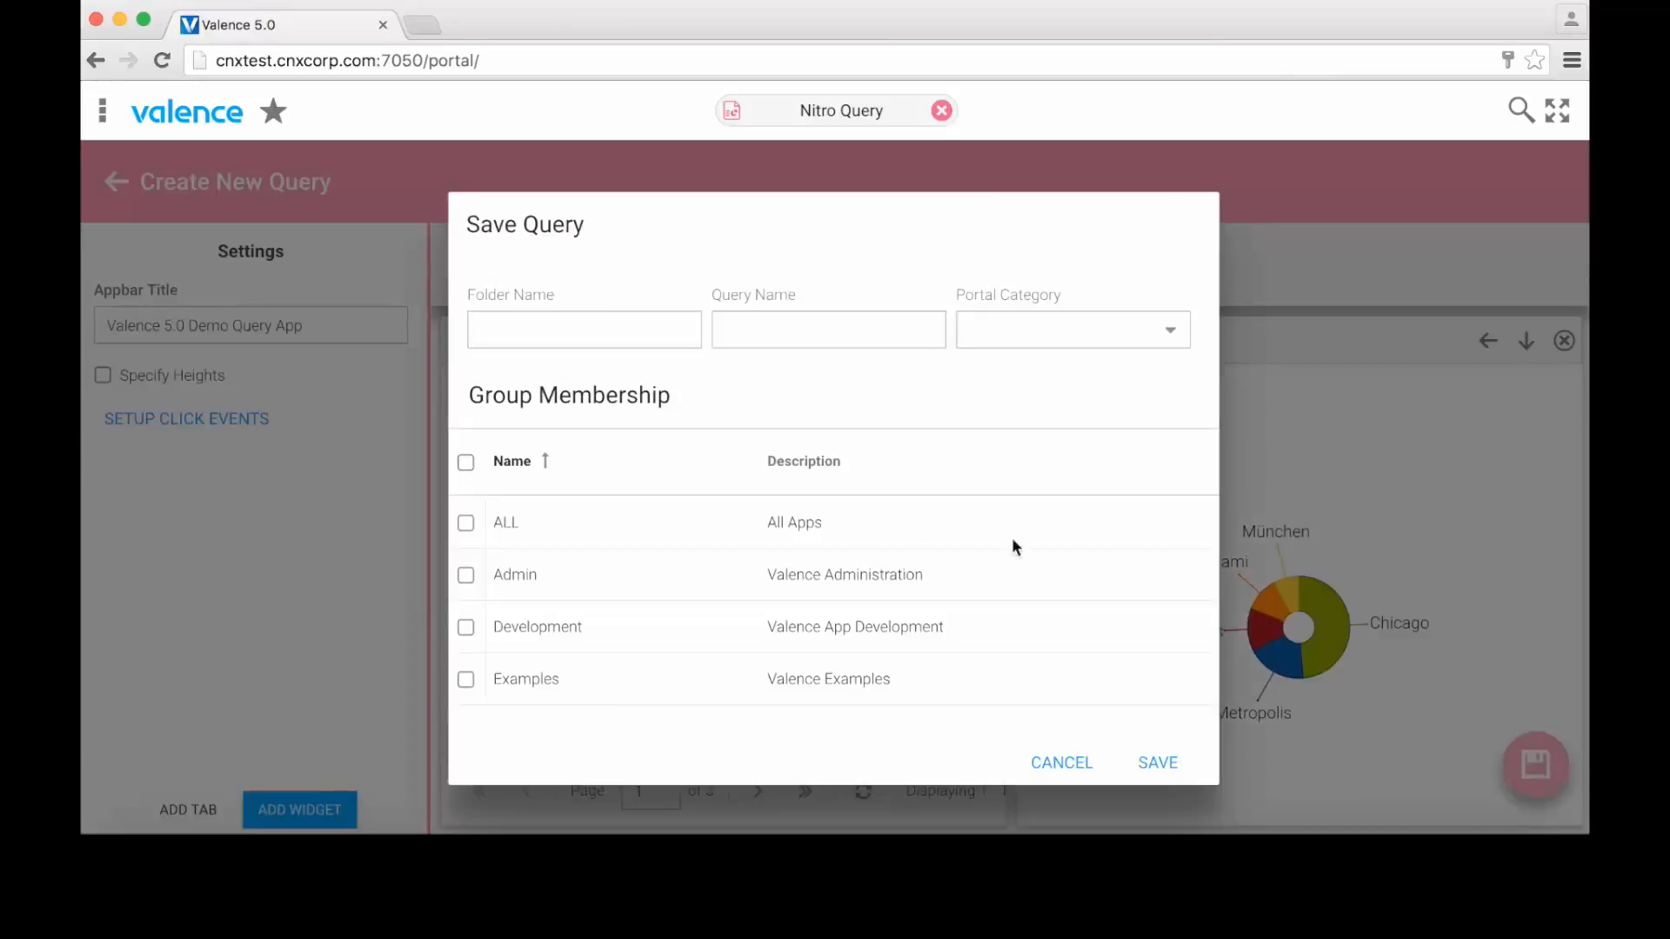
left_click(595, 340)
type("ni")
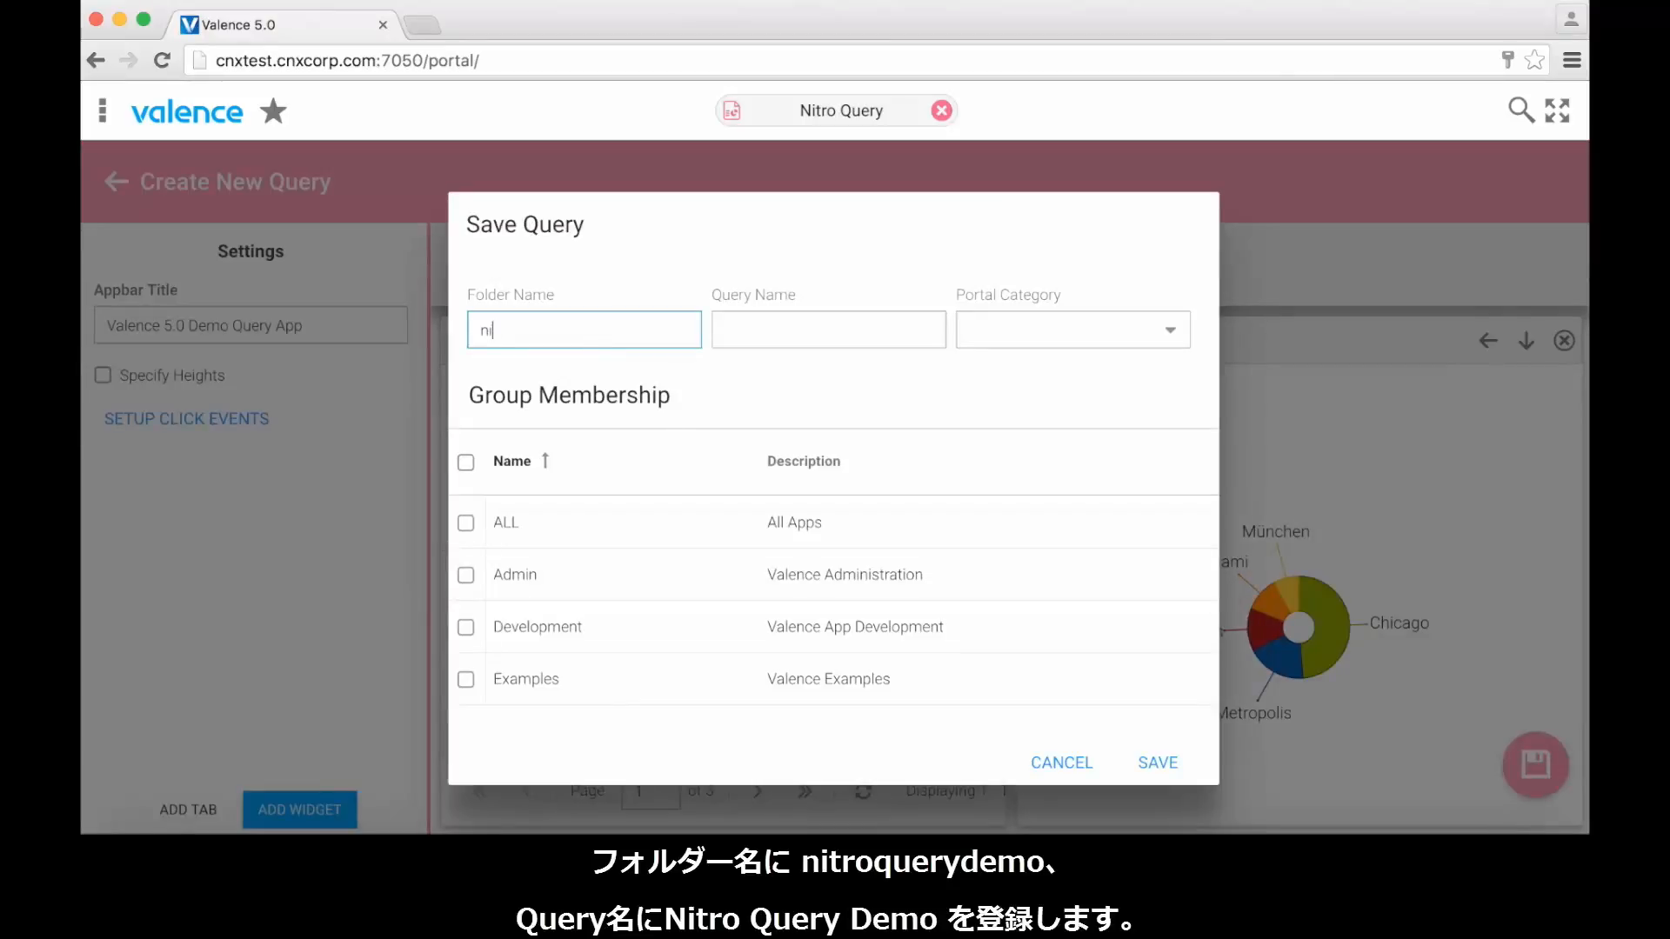
type("troquerydemo")
key("Tab")
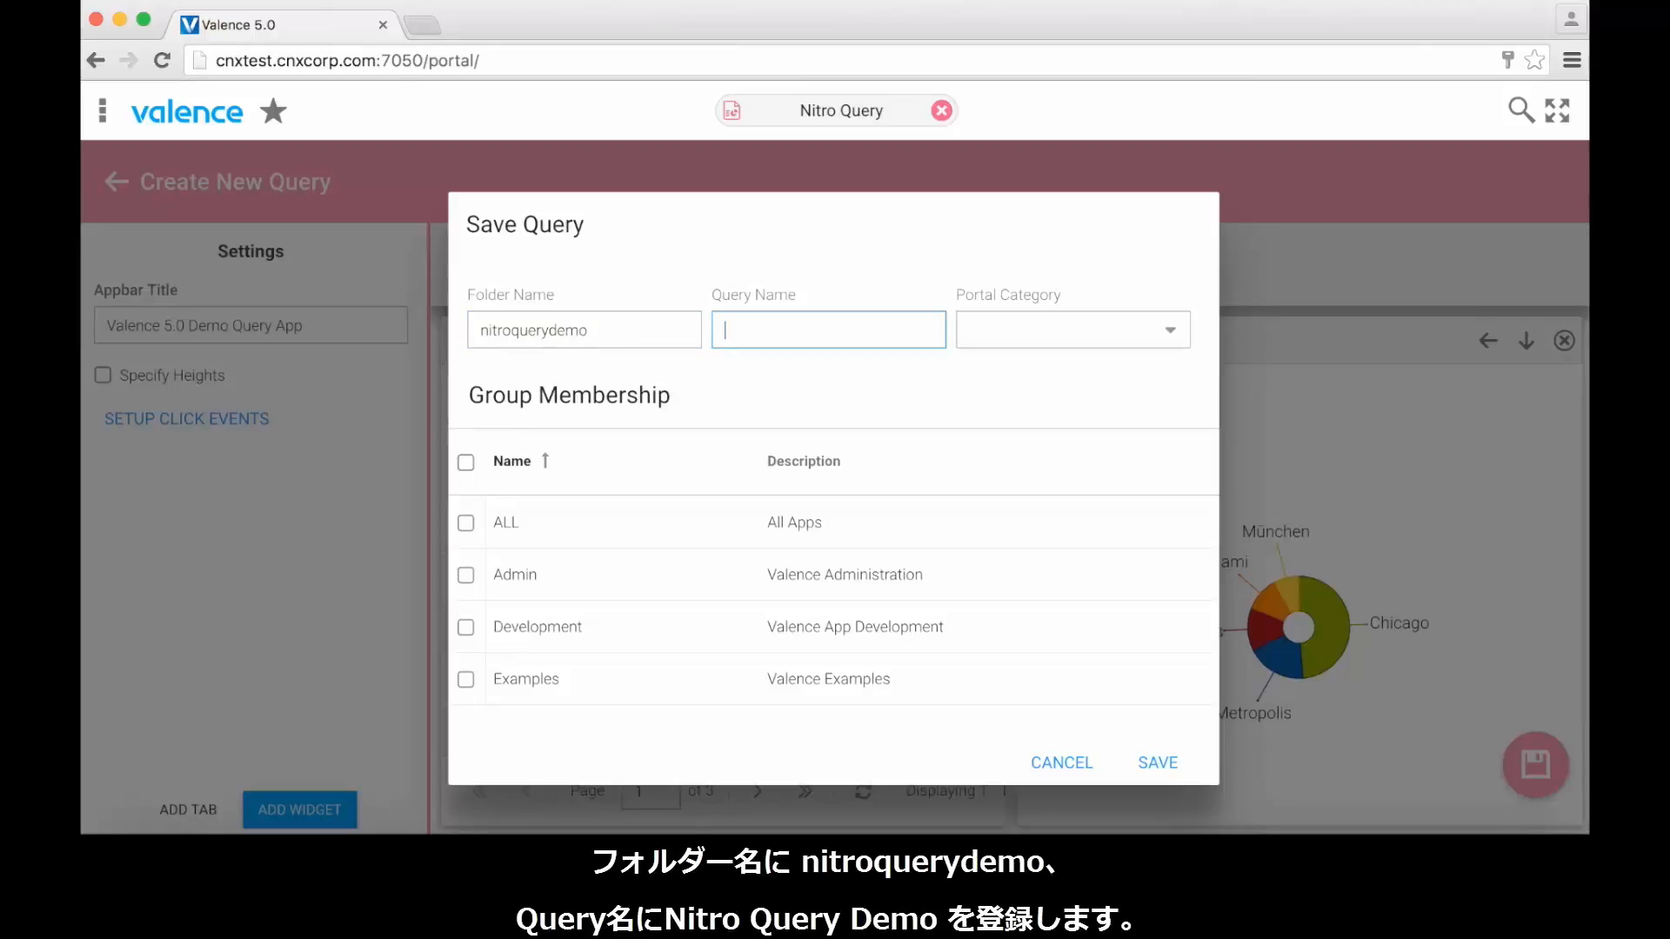
type("Nitro Query Demo")
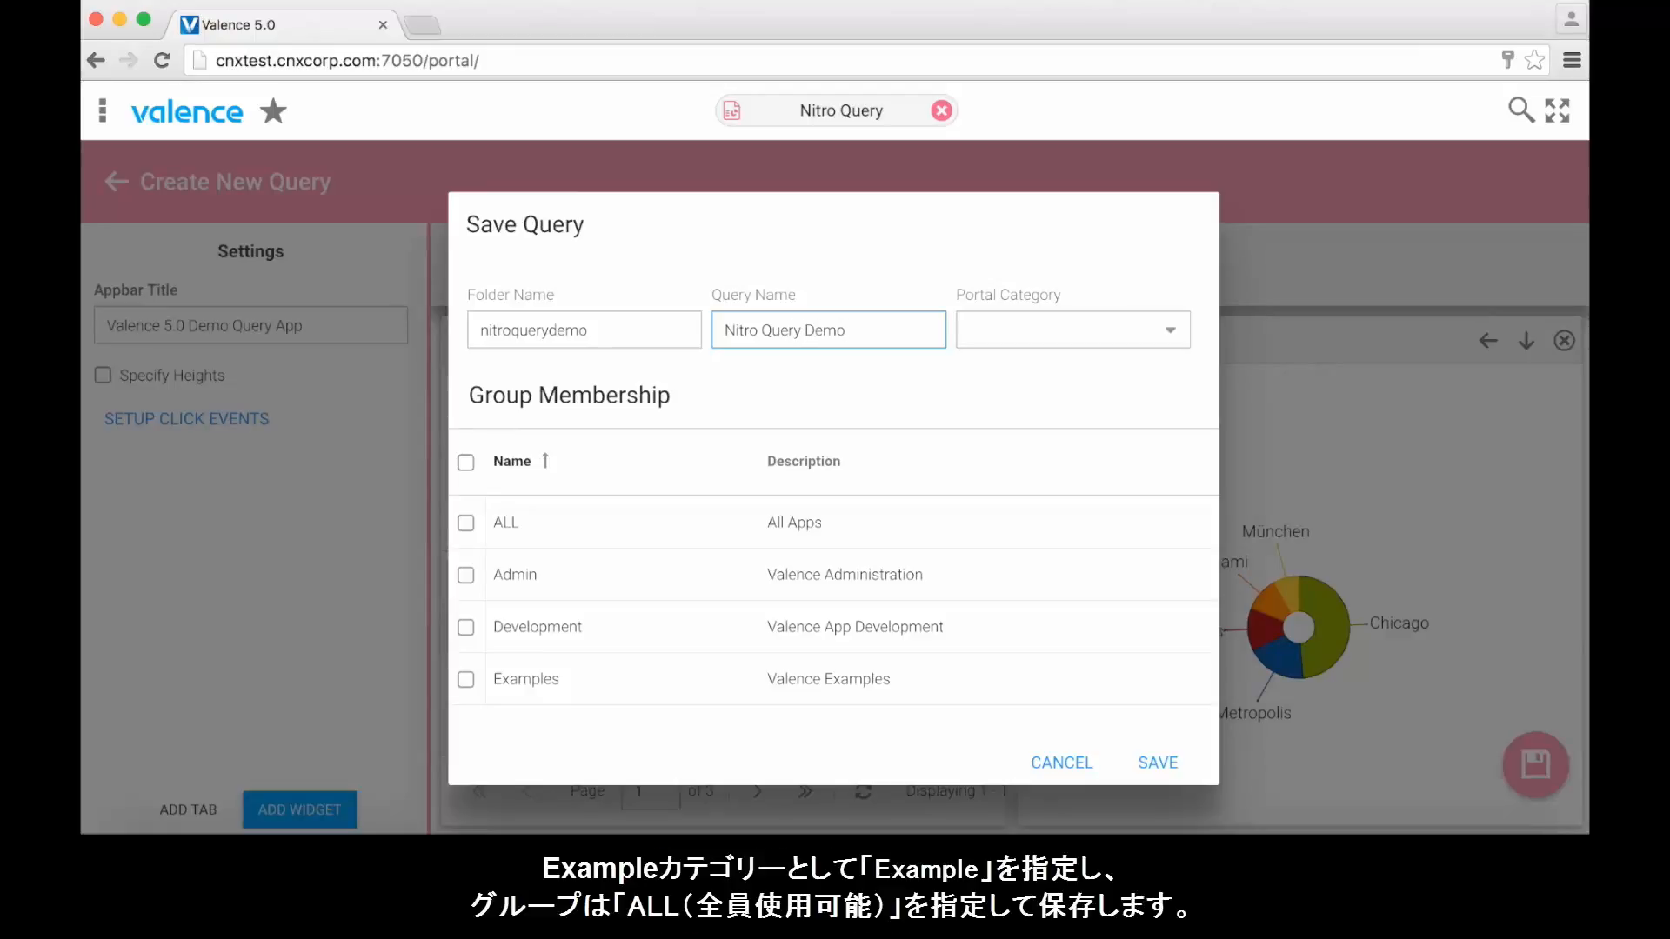
Step: Assign the query to the Examples portal category and the ALL group, and save it
left_click(1167, 331)
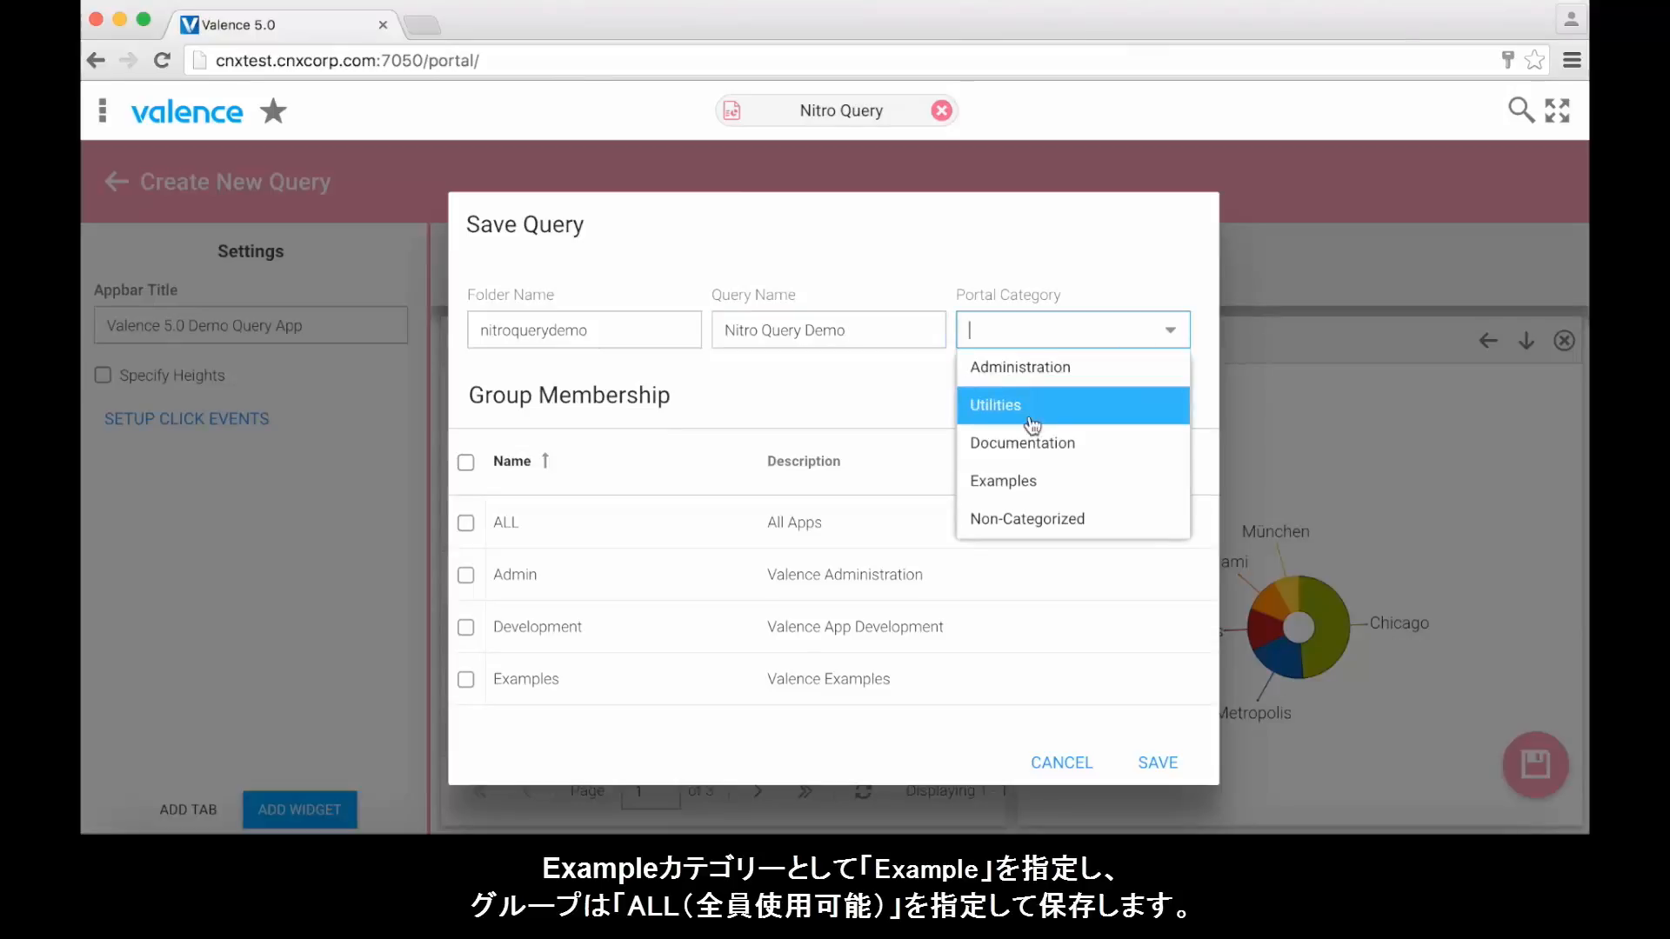
left_click(1002, 479)
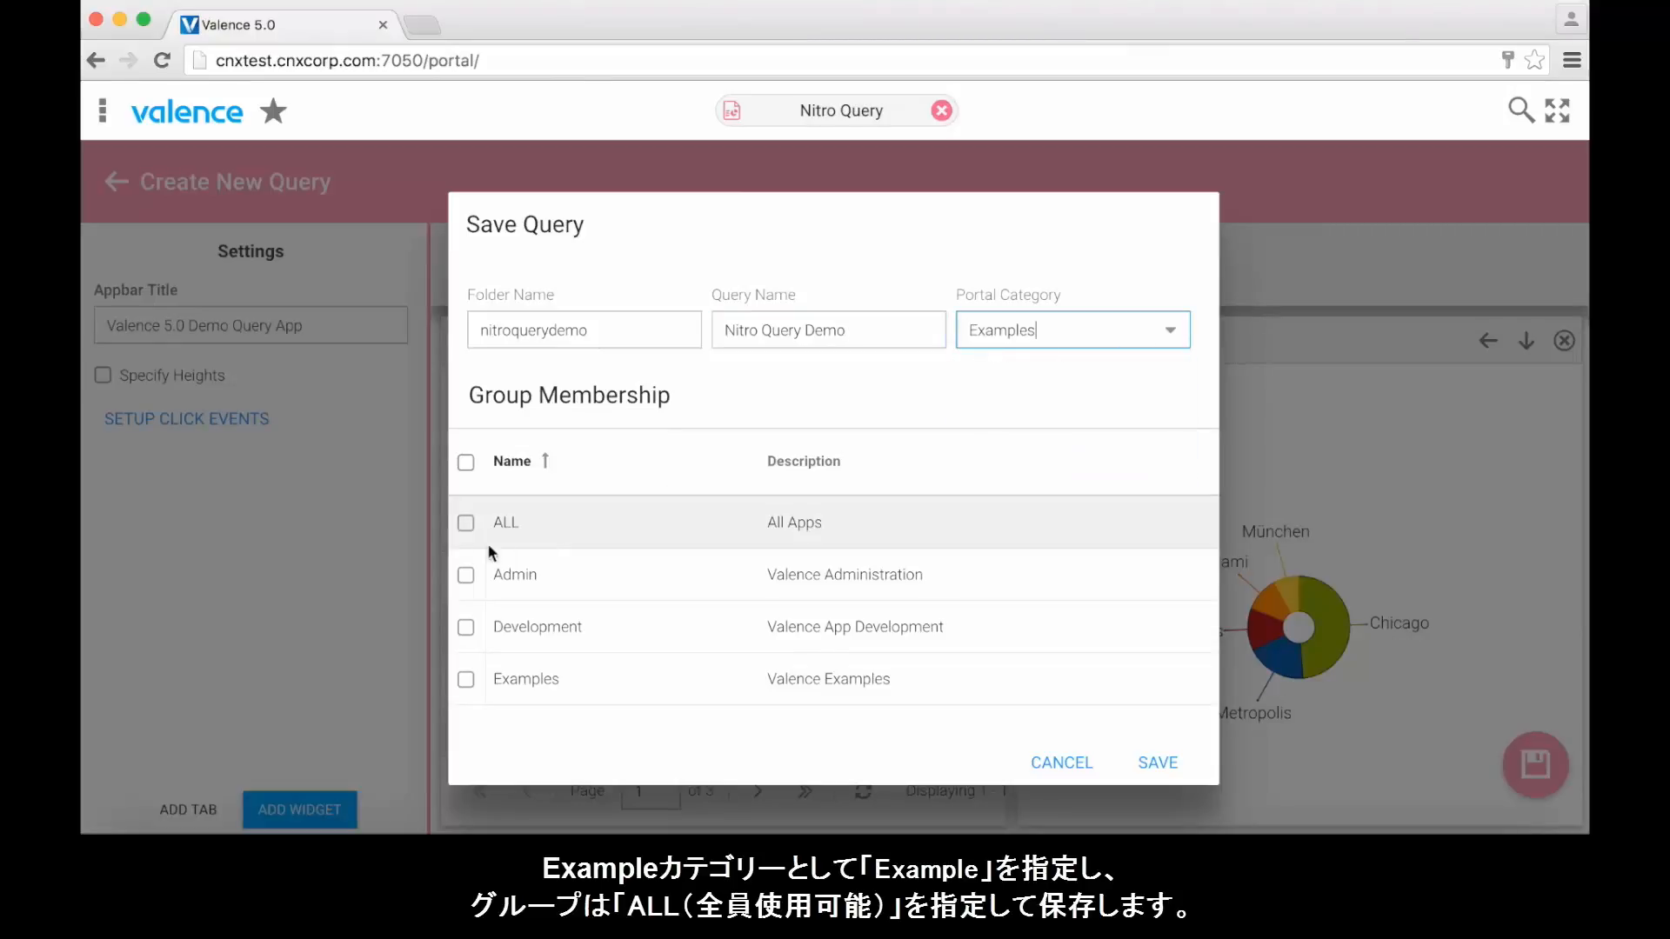
left_click(466, 526)
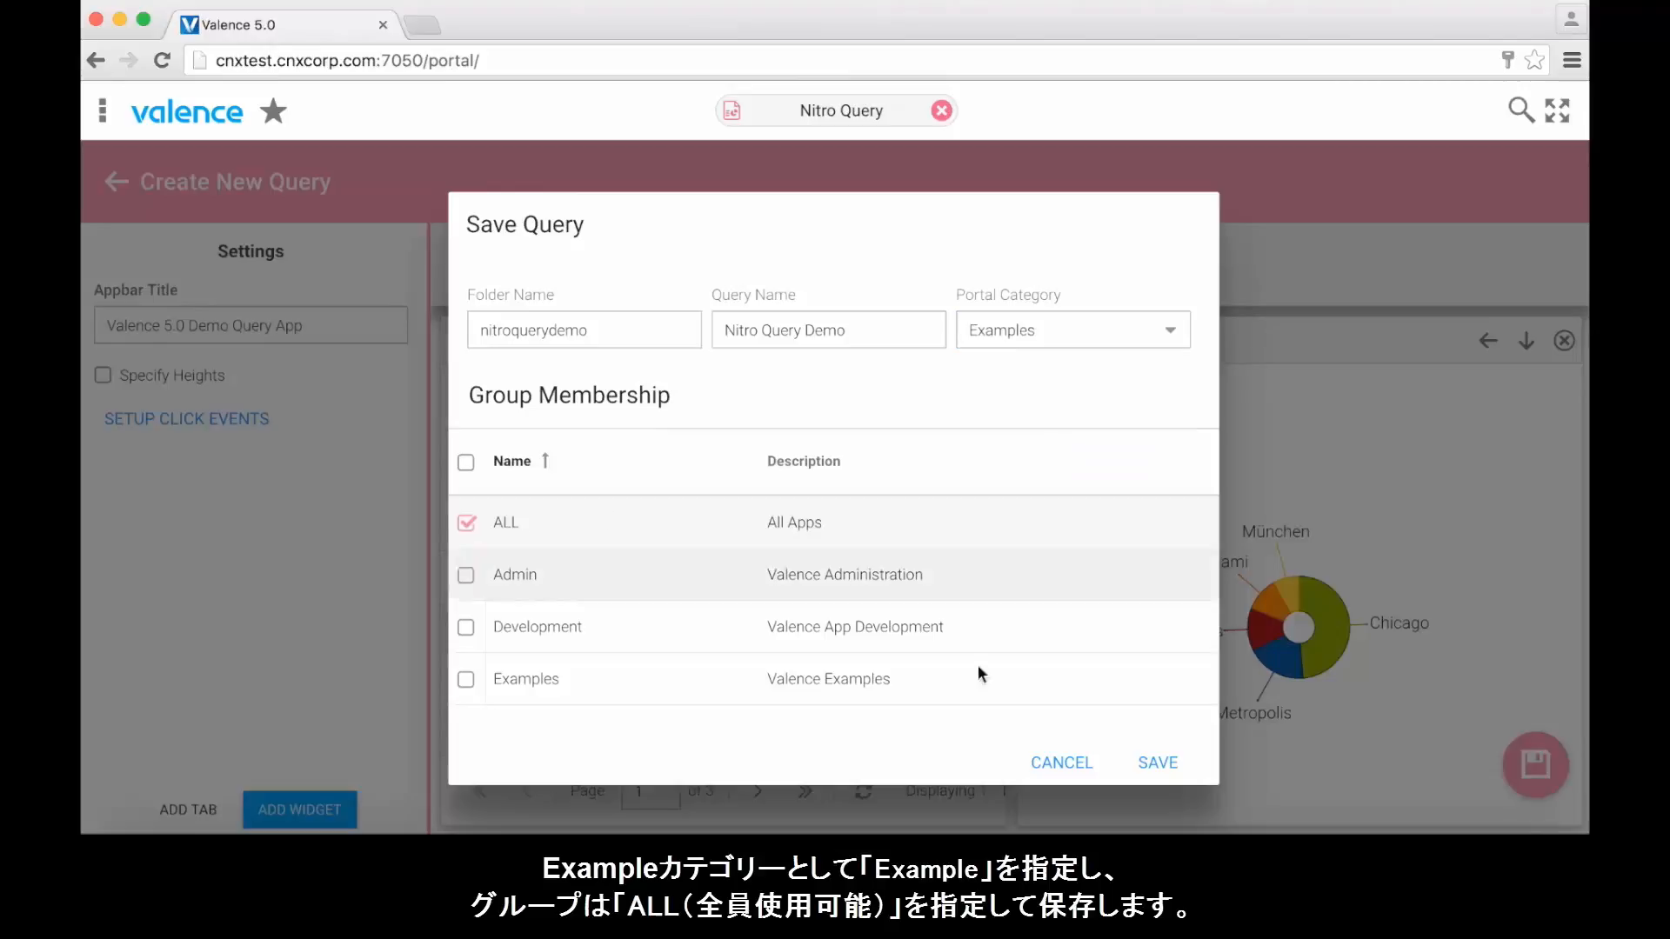
left_click(1157, 764)
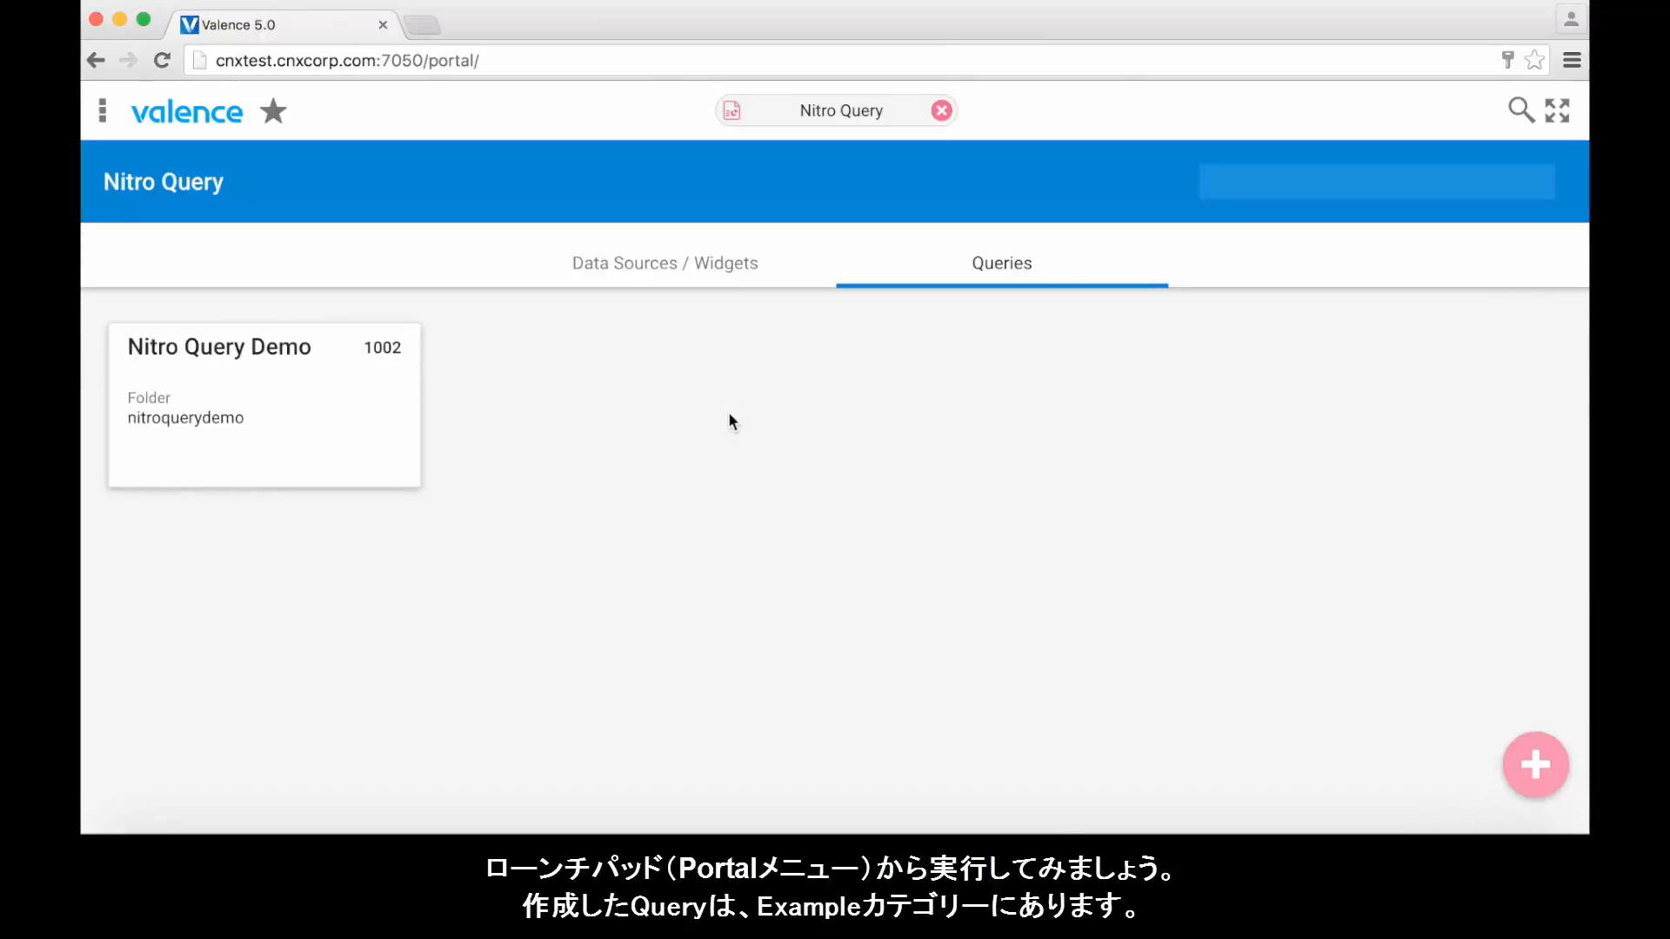
Step: Launch the Nitro Query Demo app from the Examples category of the portal's launch pad
left_click(193, 120)
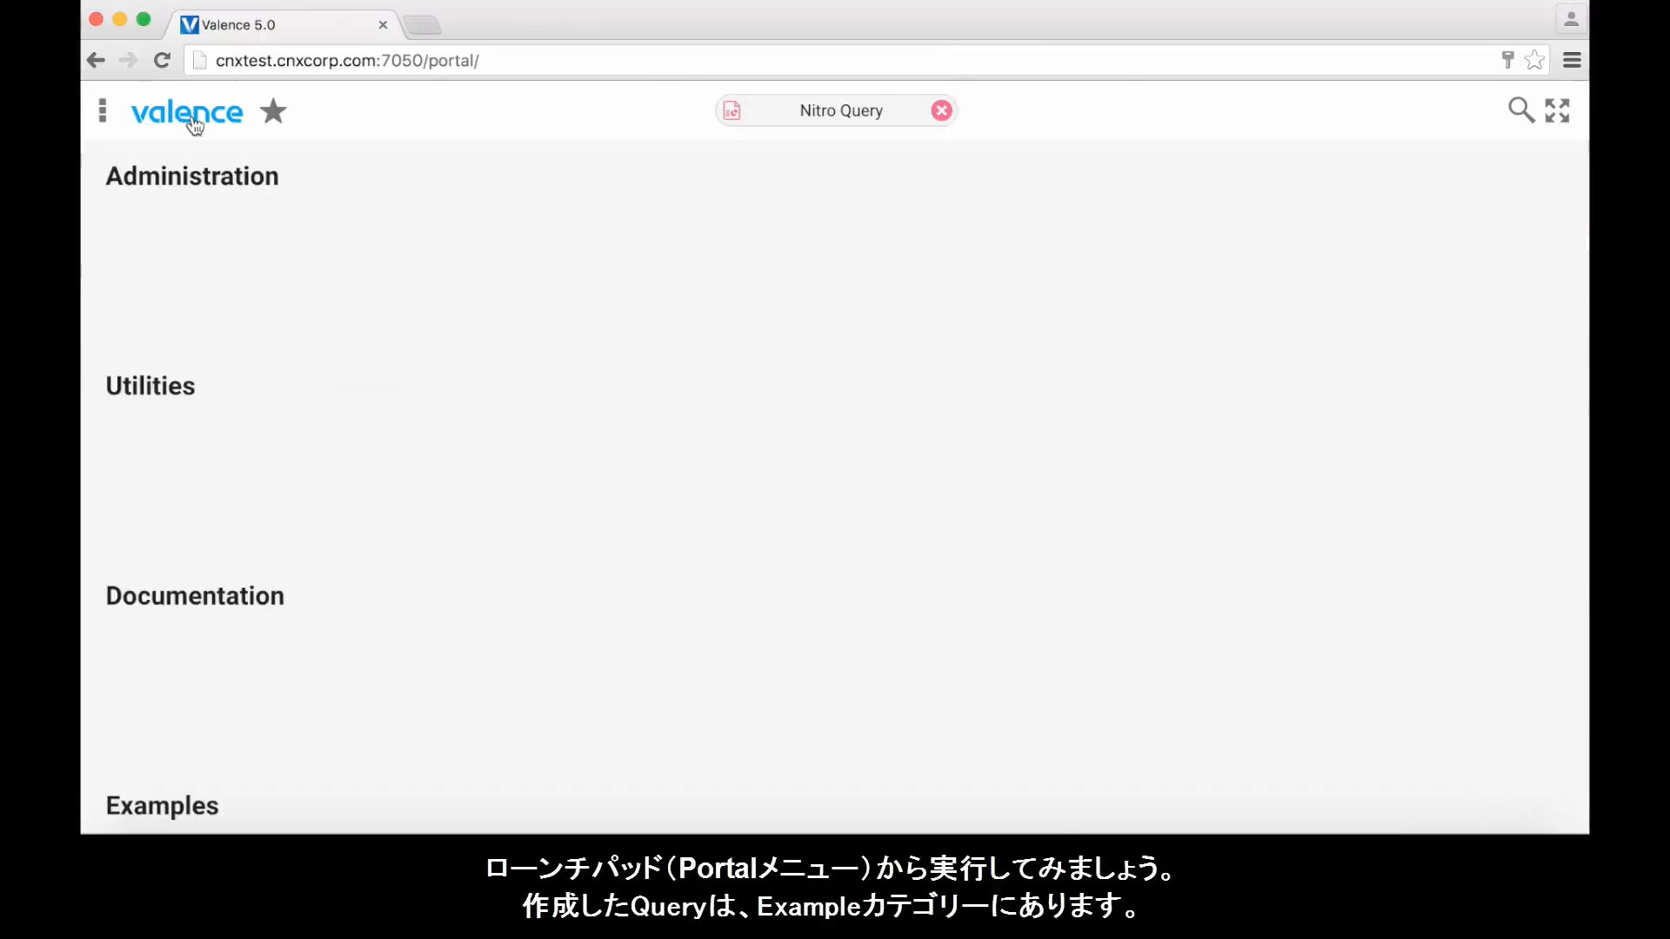
scroll(671, 527, "down", 3)
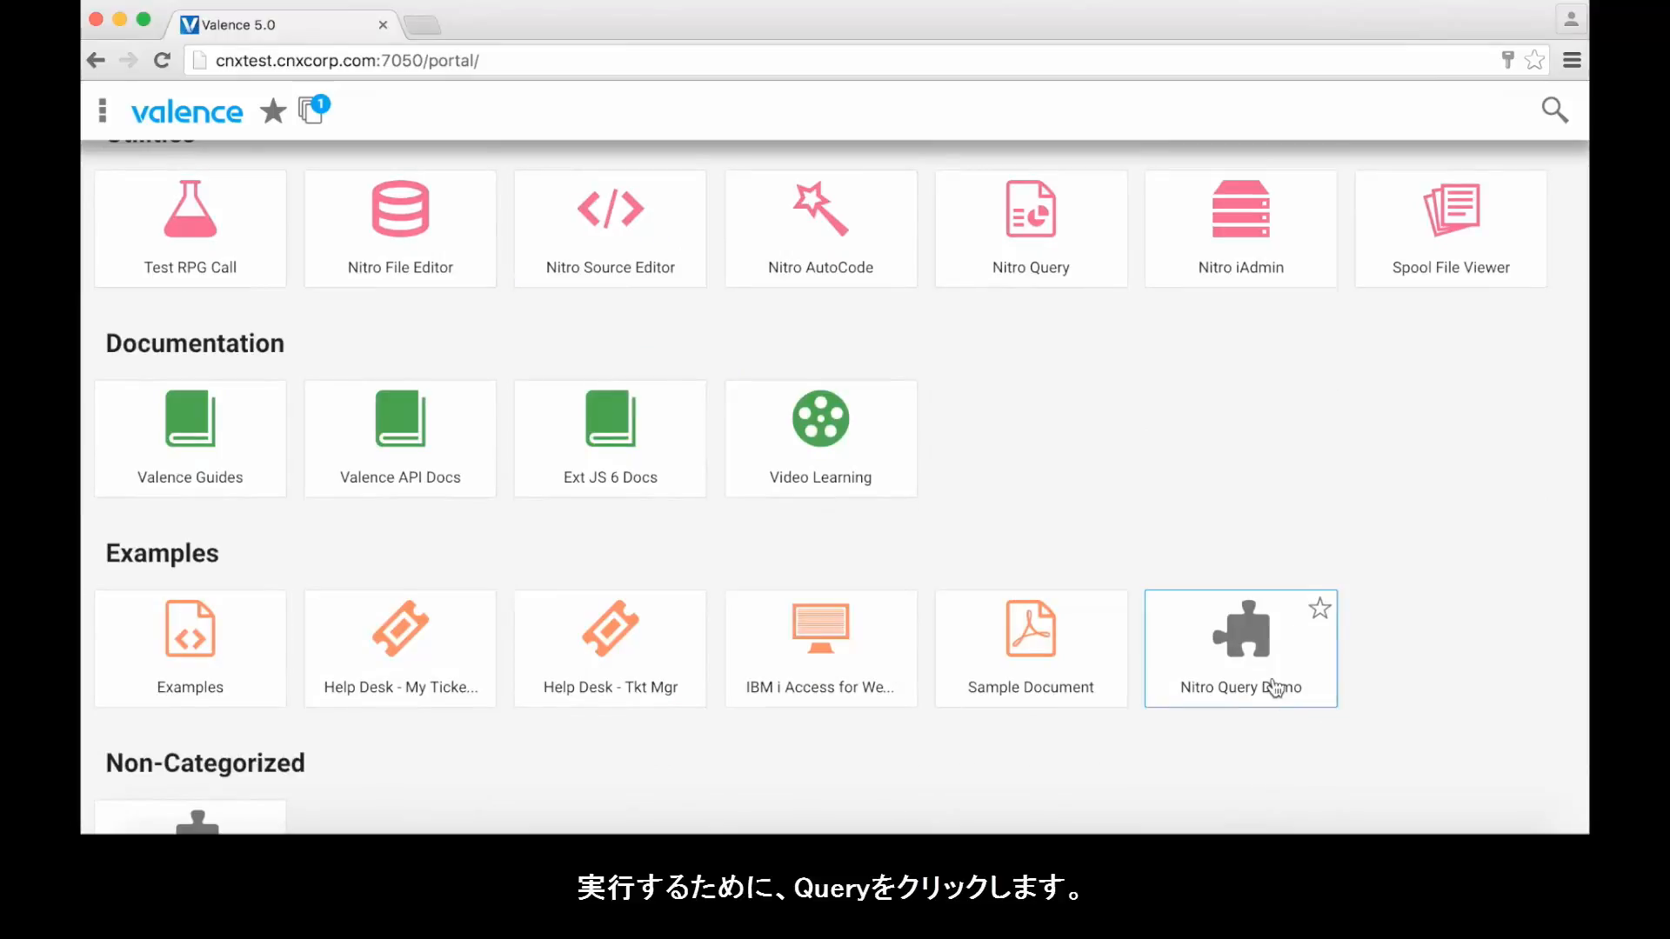
left_click(1276, 689)
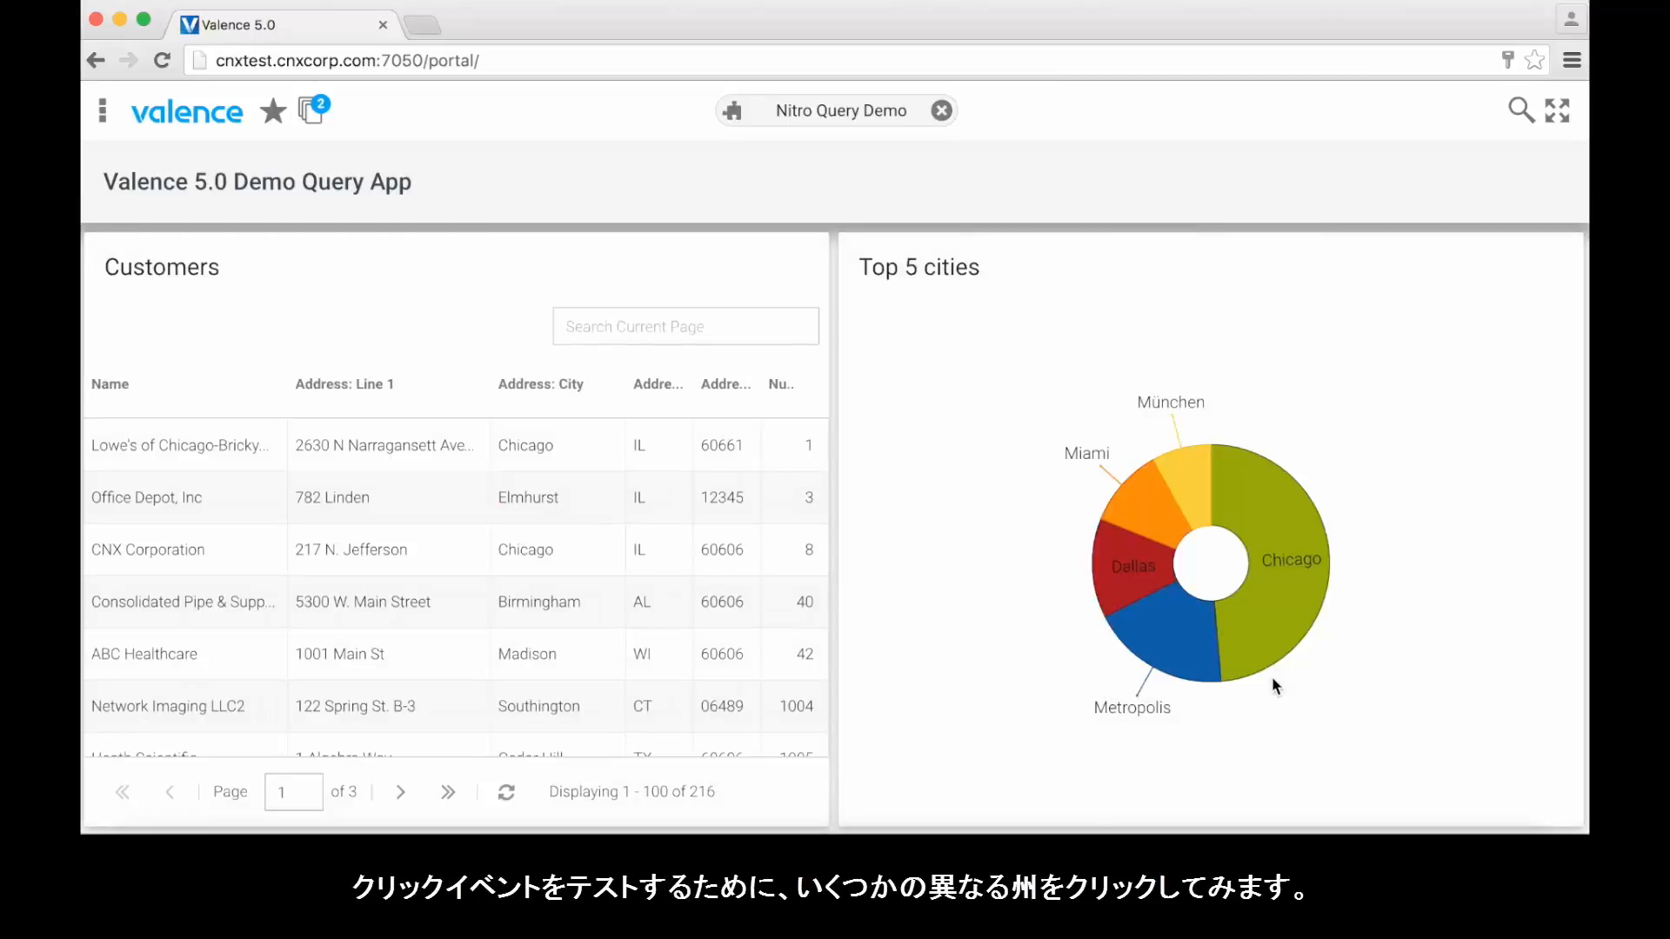
Step: Test the click event by filtering the pie chart by state AL and by state IL, and clear the filter
left_click(647, 599)
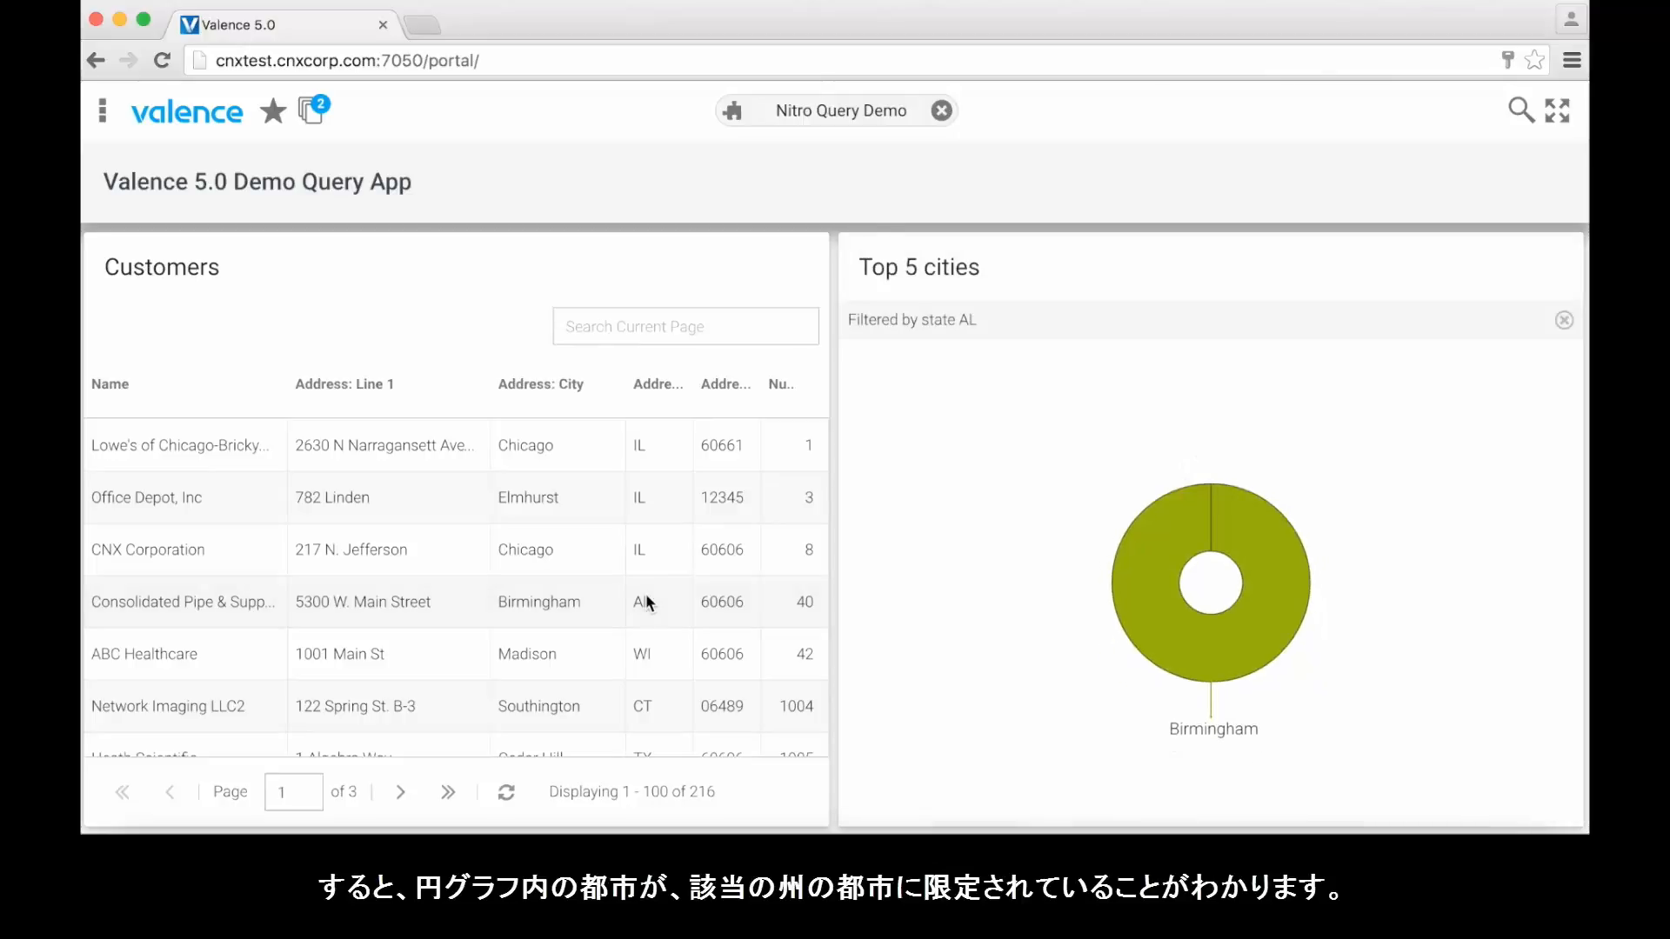
left_click(645, 548)
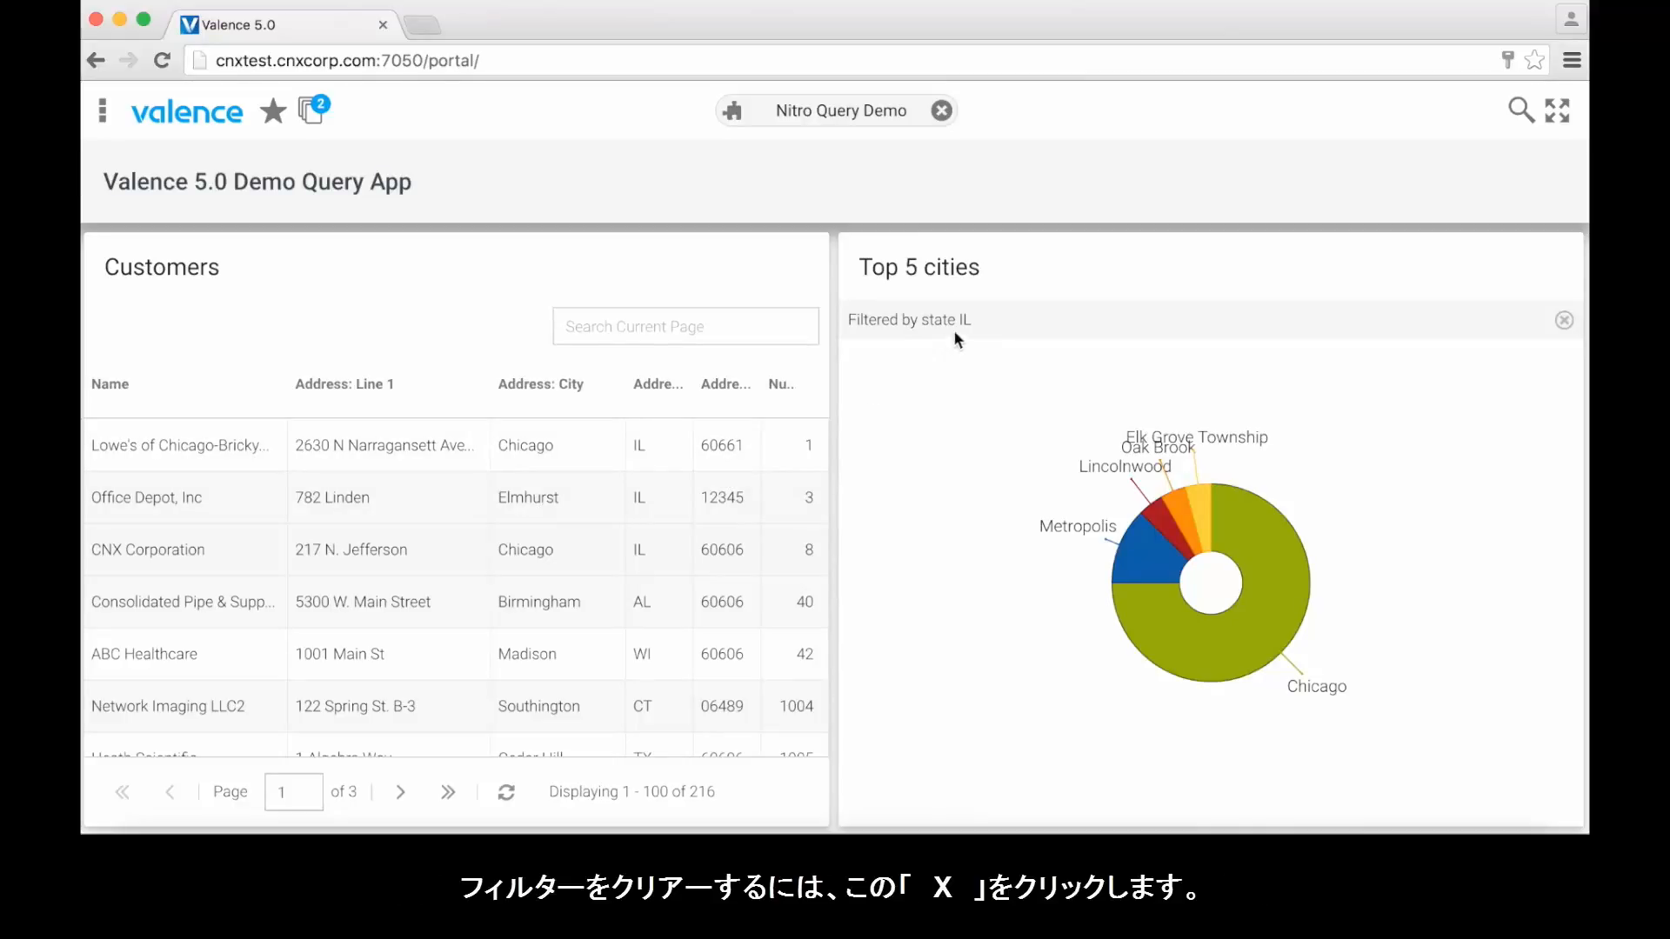
left_click(1566, 322)
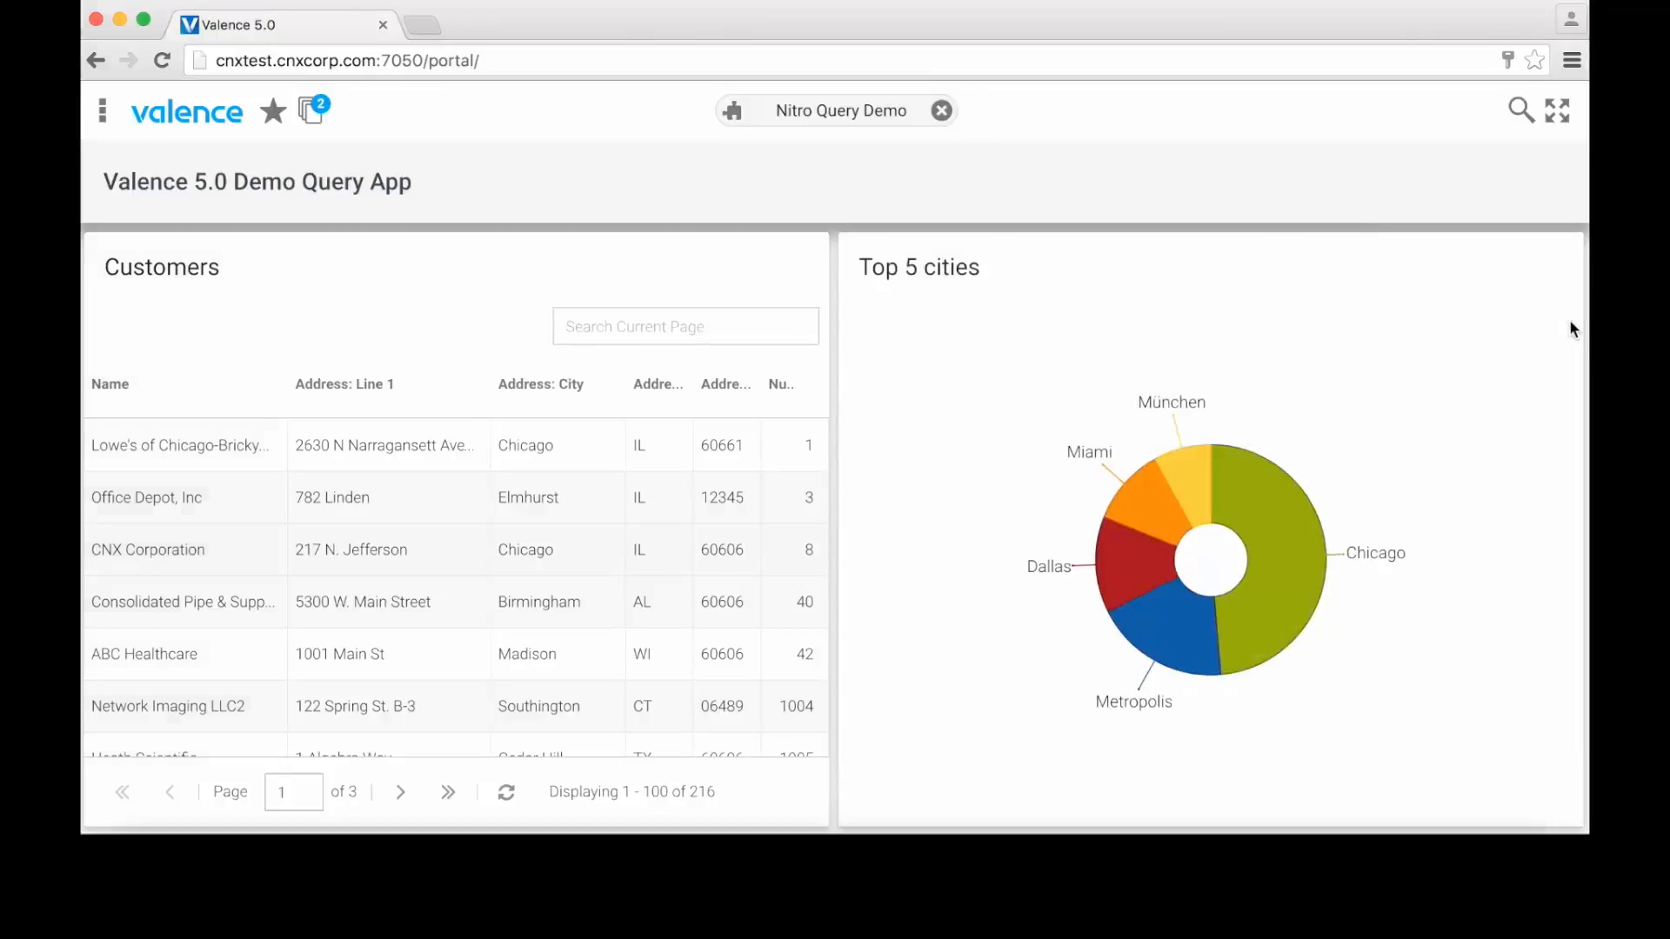